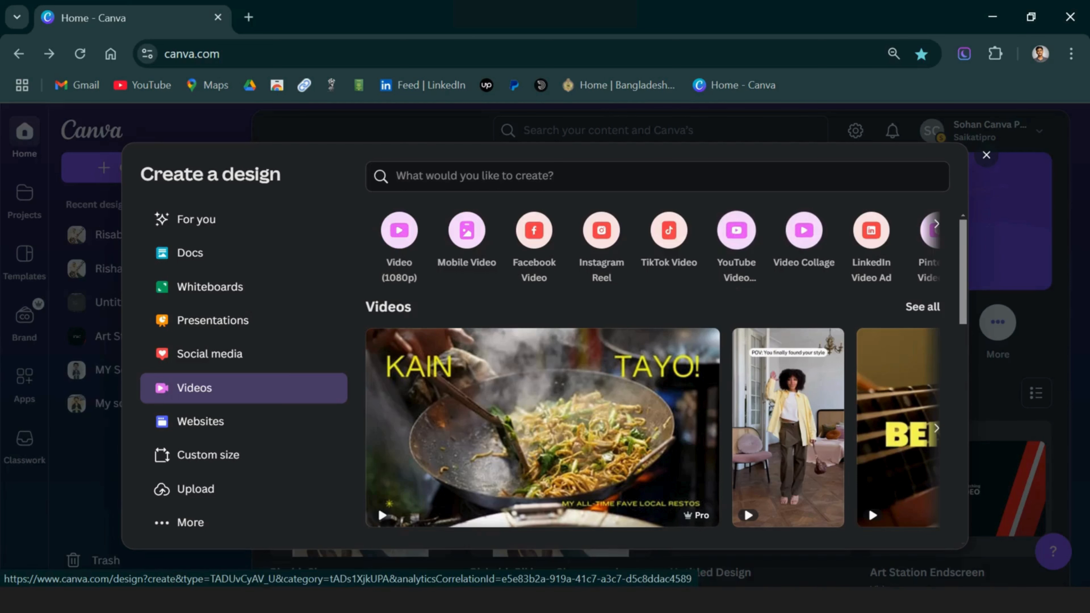
Create a YouTube video design and add a heading that reads "TURN UP"
click(736, 230)
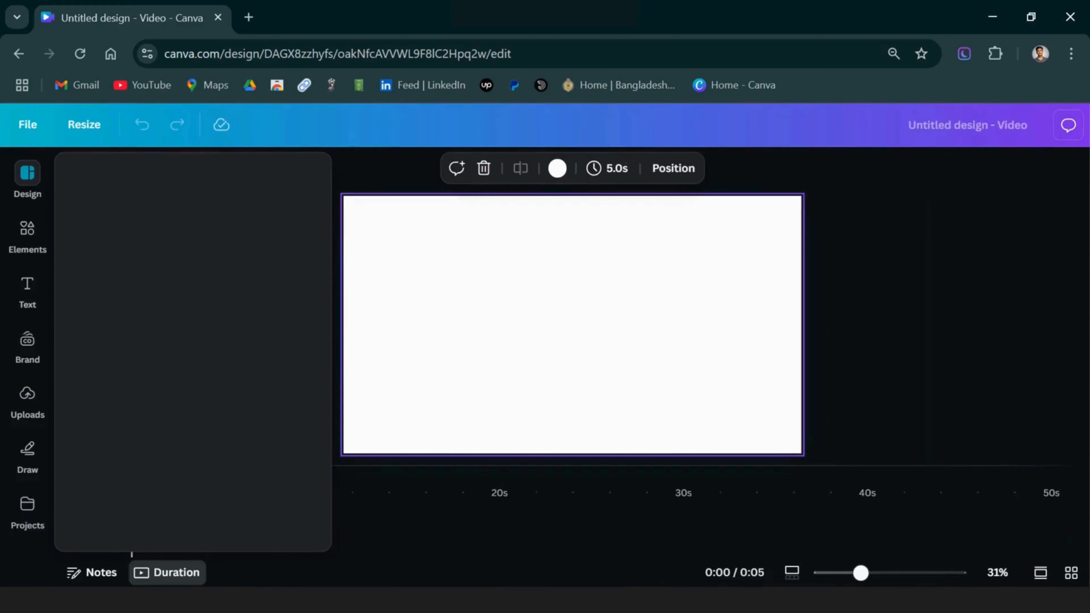
click(27, 290)
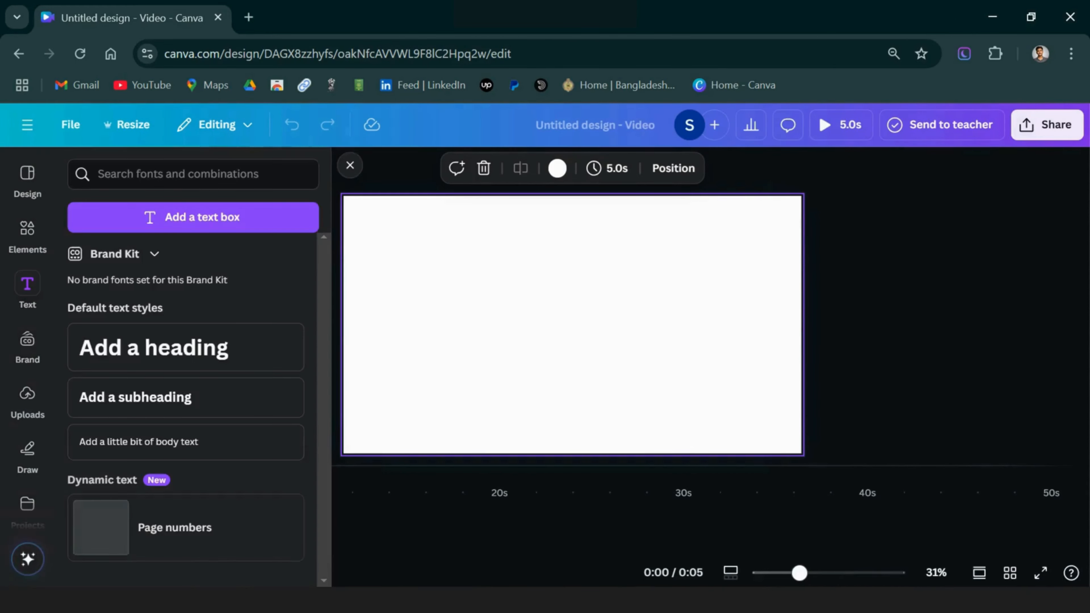
click(237, 353)
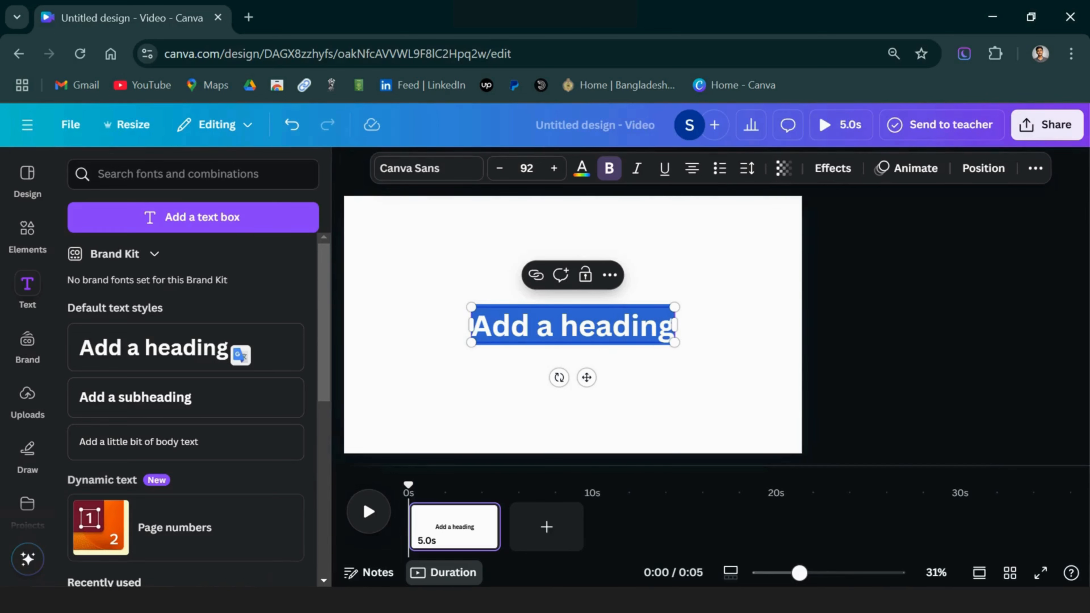
text(TURN)
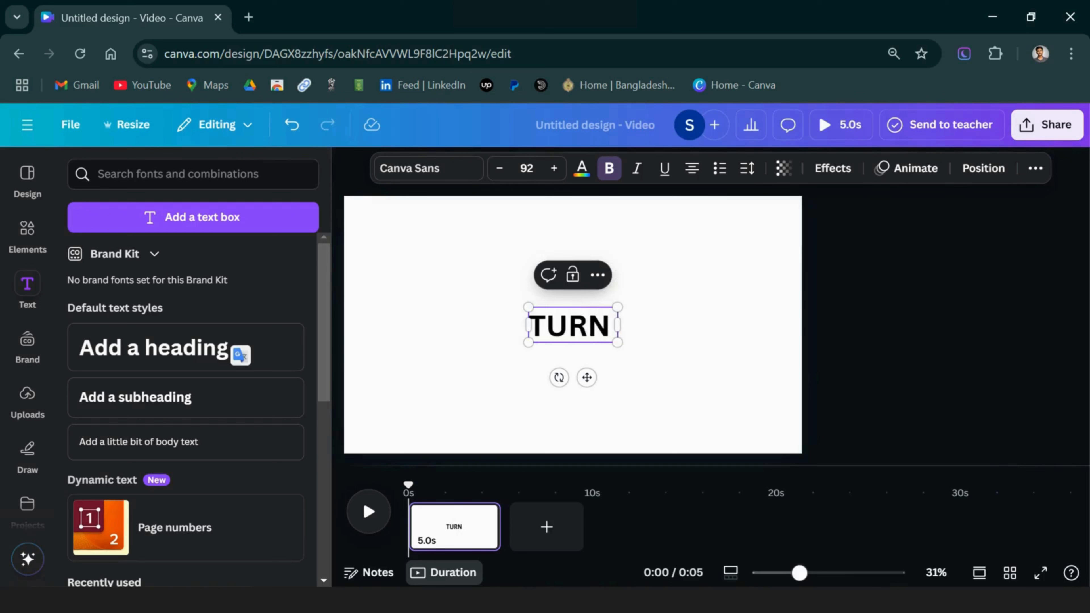
text( UP)
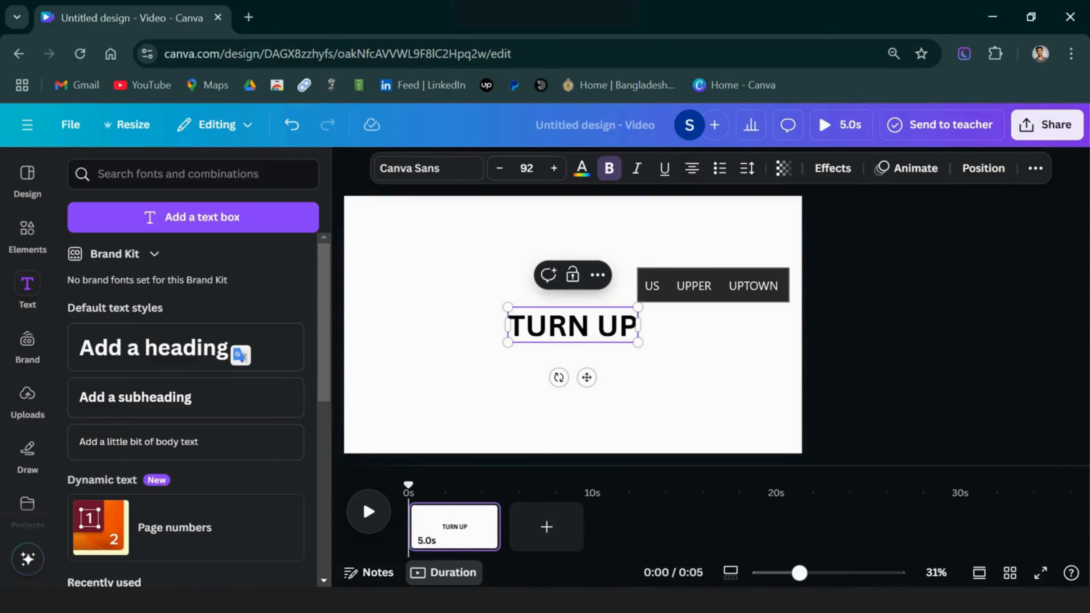
click(350, 165)
Set the TURN UP heading's font to Anton and shrink it around the page centre to about size 51
click(572, 326)
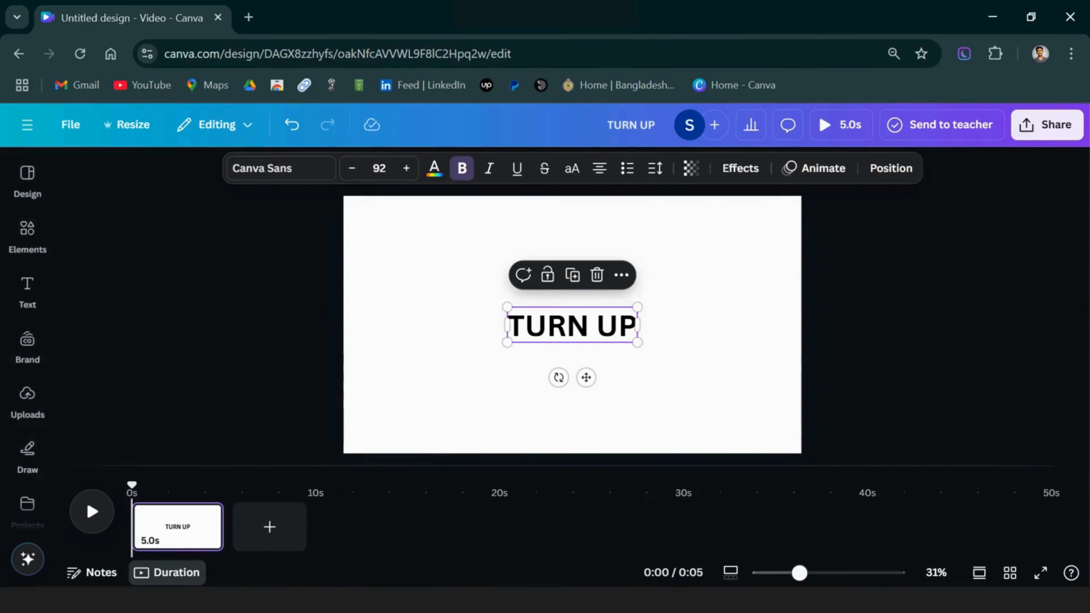
click(281, 167)
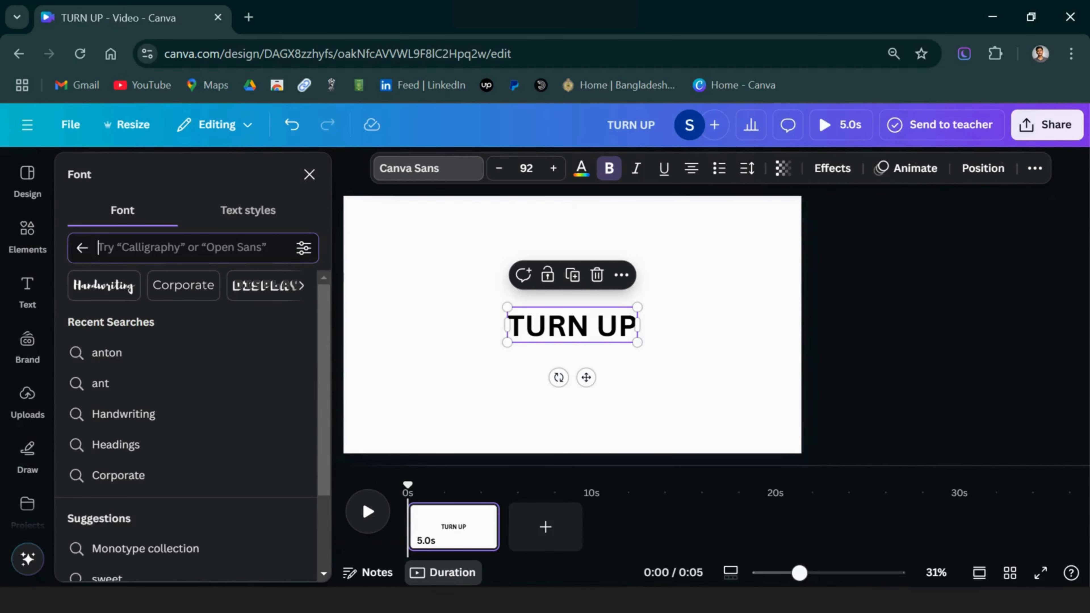
text(anton)
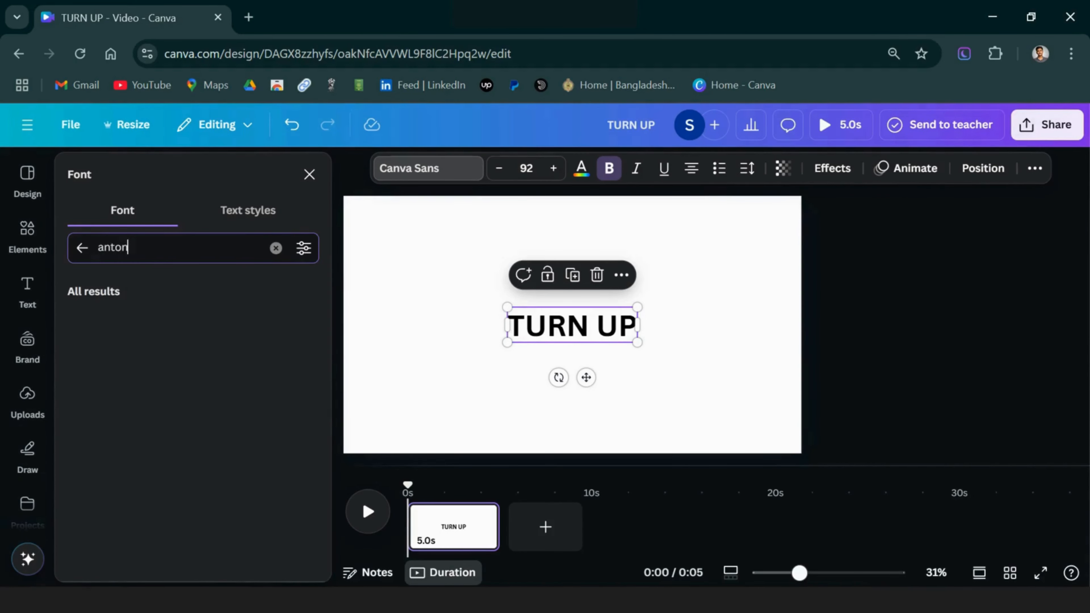
click(106, 321)
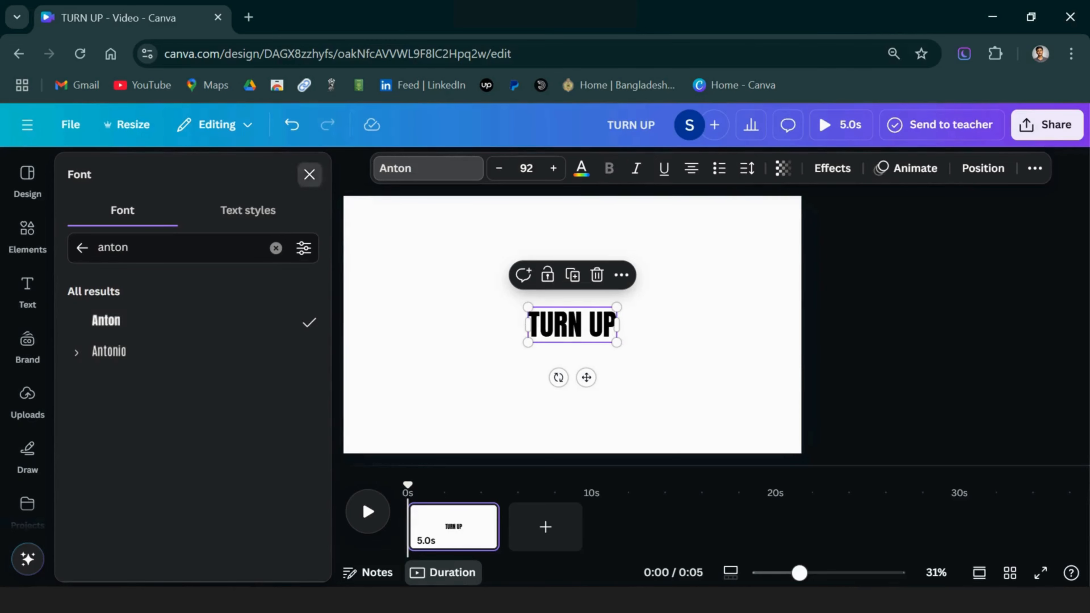
click(309, 174)
drag(616, 343, 572, 325)
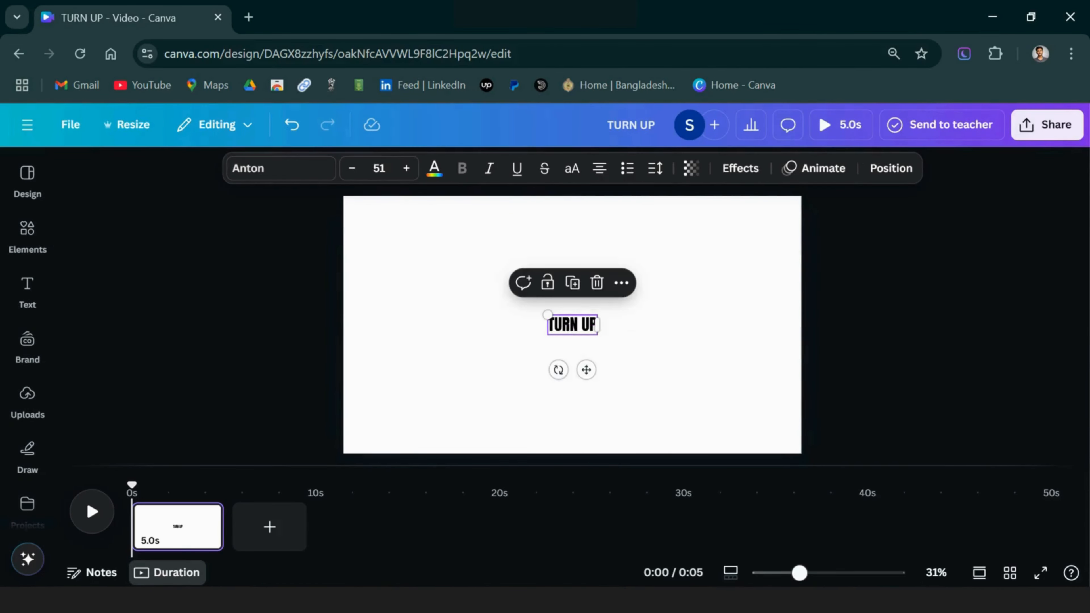
Change the page background to the dark navy solid color #1D1D3A
click(506, 240)
click(482, 168)
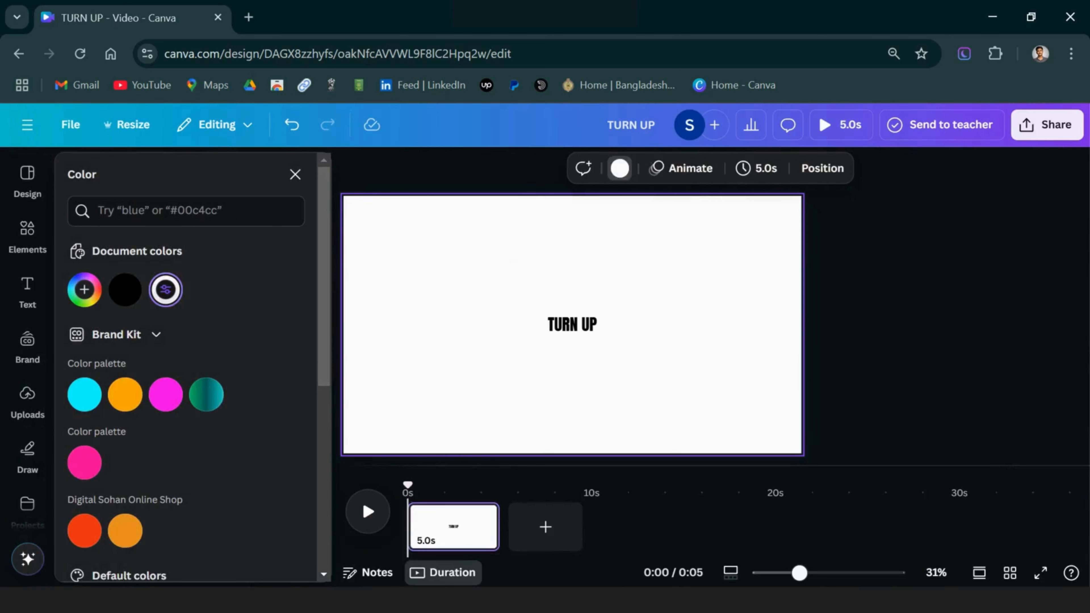
click(84, 289)
click(220, 458)
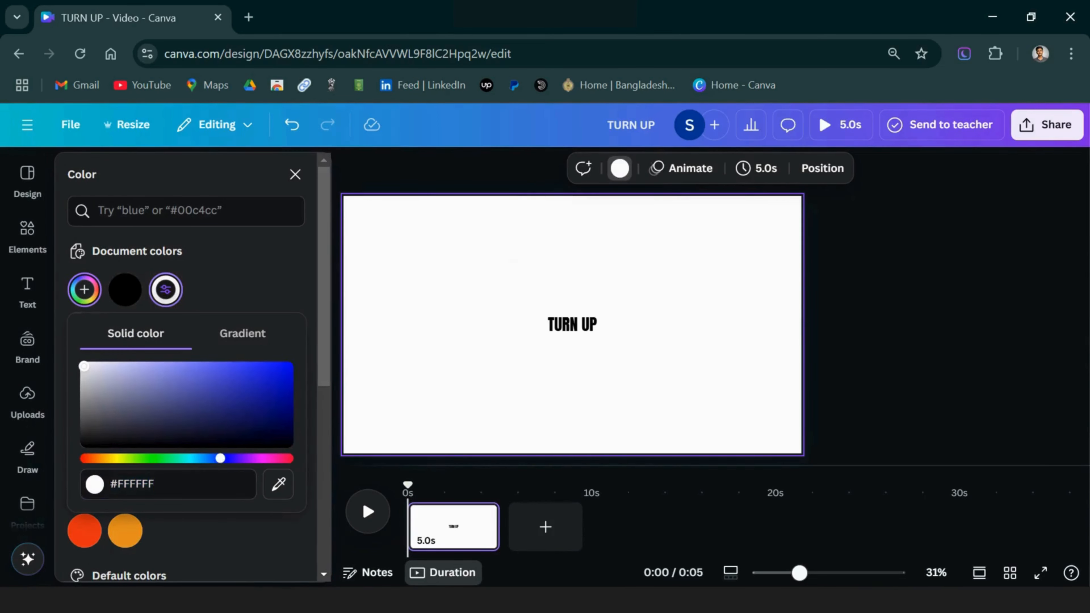
click(188, 429)
click(295, 174)
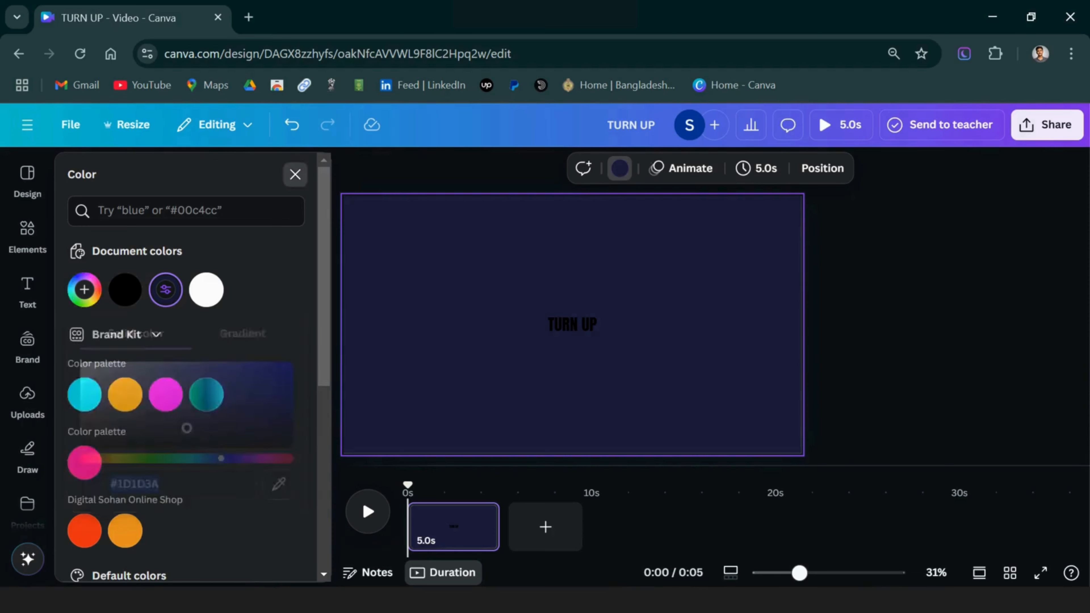
Recolor the TURN UP text to the bright orange #FF7300
click(572, 324)
click(433, 168)
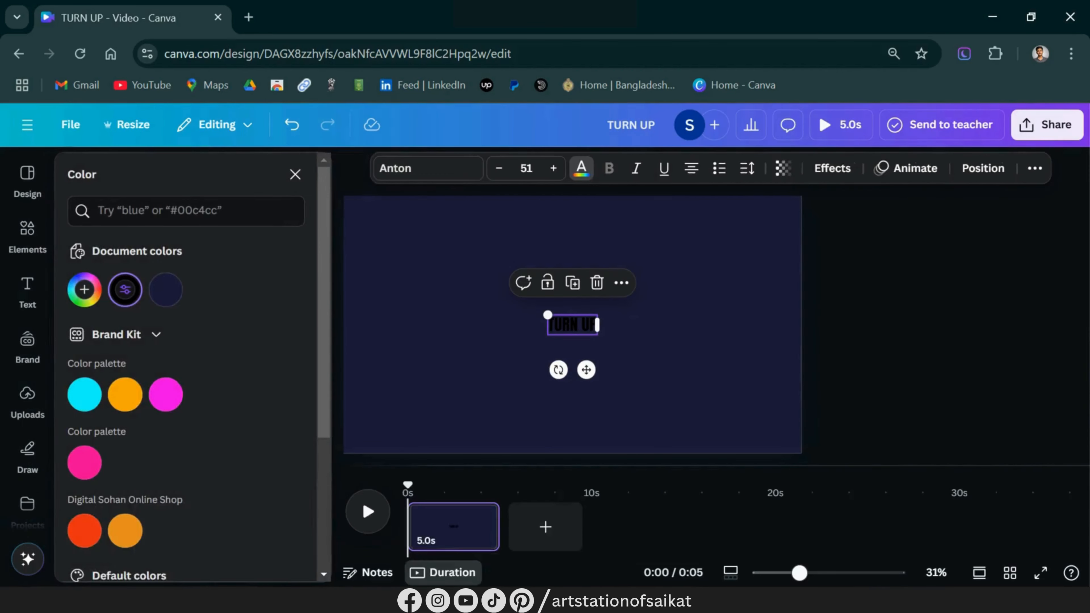
click(124, 289)
click(110, 422)
drag(283, 372, 242, 346)
drag(110, 421, 100, 421)
drag(285, 338, 293, 325)
key(Escape)
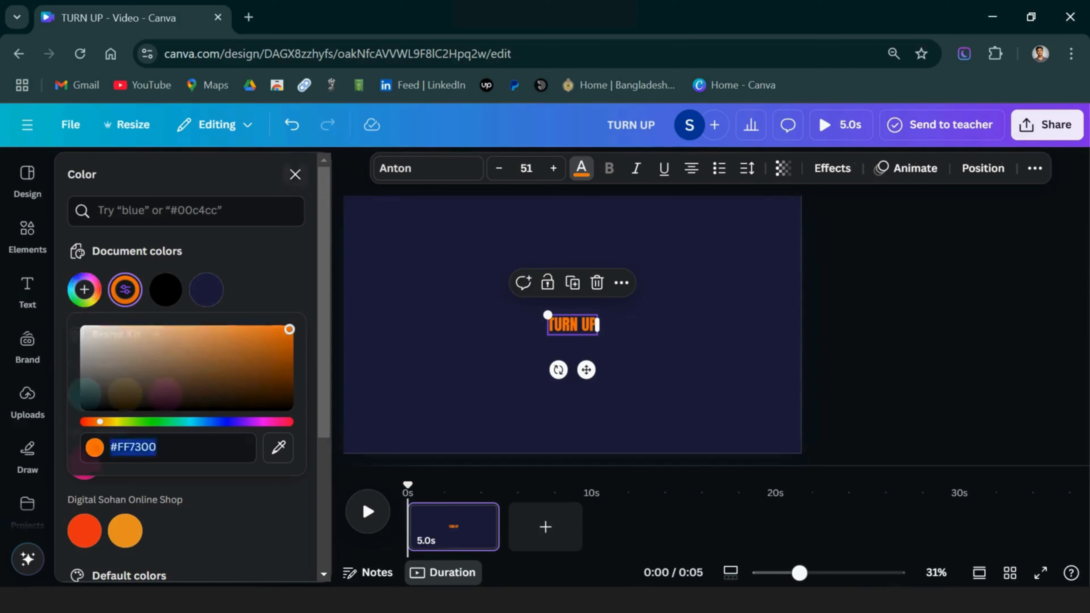
Trim the page's duration to 1.0 second on the timeline
drag(222, 526, 151, 526)
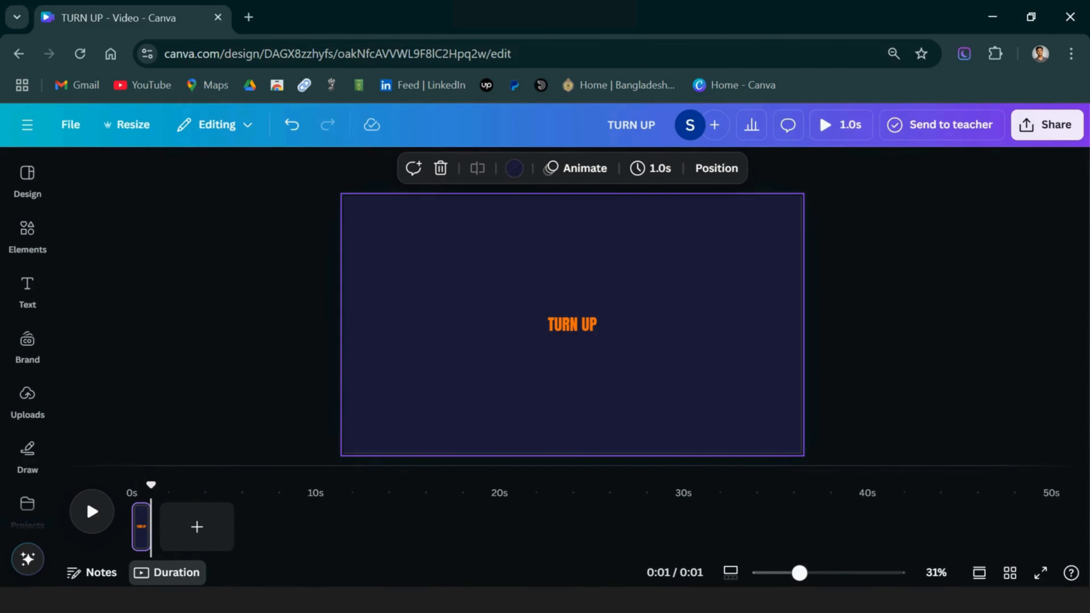
click(730, 572)
drag(773, 573, 845, 572)
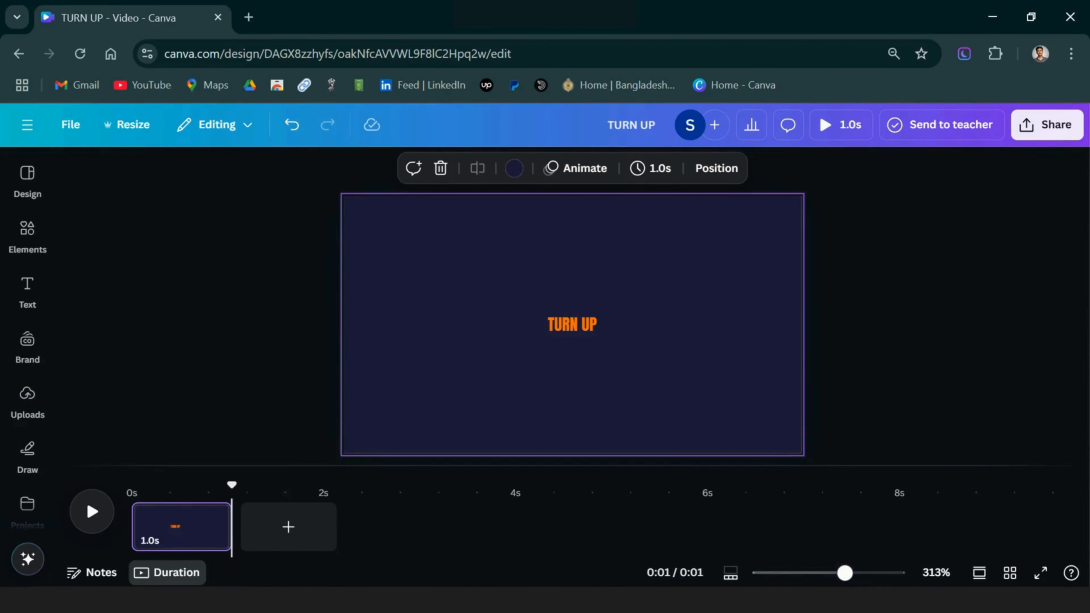
Apply the Ascend text animation to the small TURN UP text
click(572, 325)
click(814, 167)
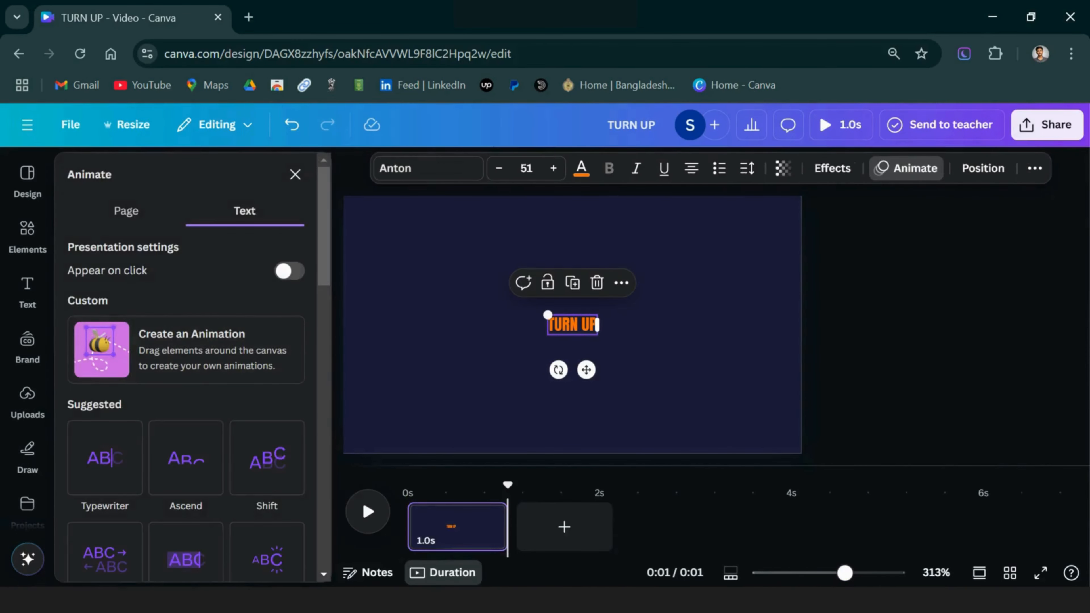
scroll(186, 386, down, 4)
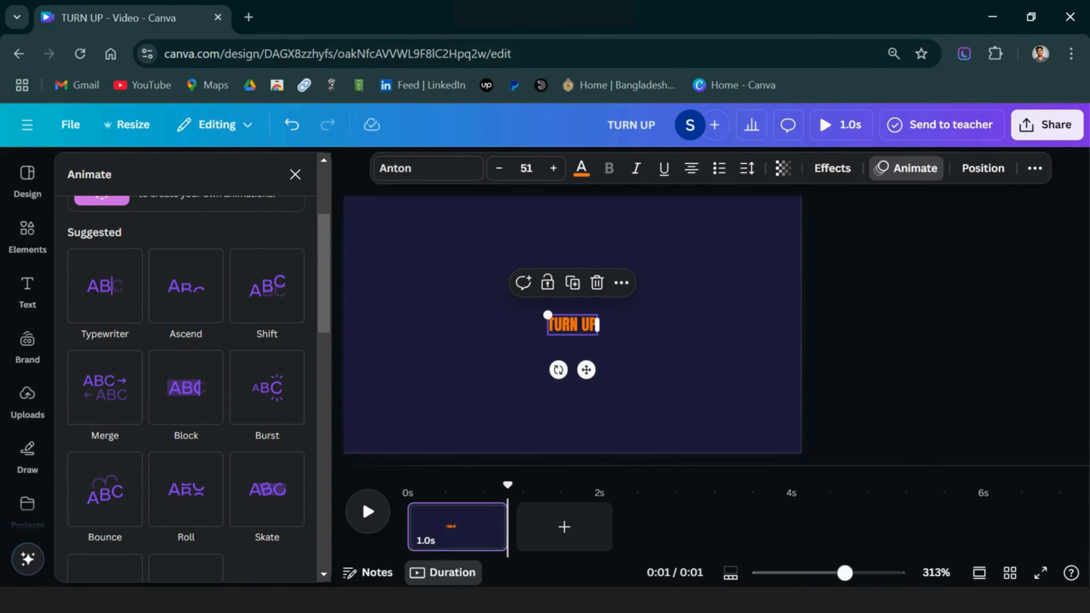
click(186, 285)
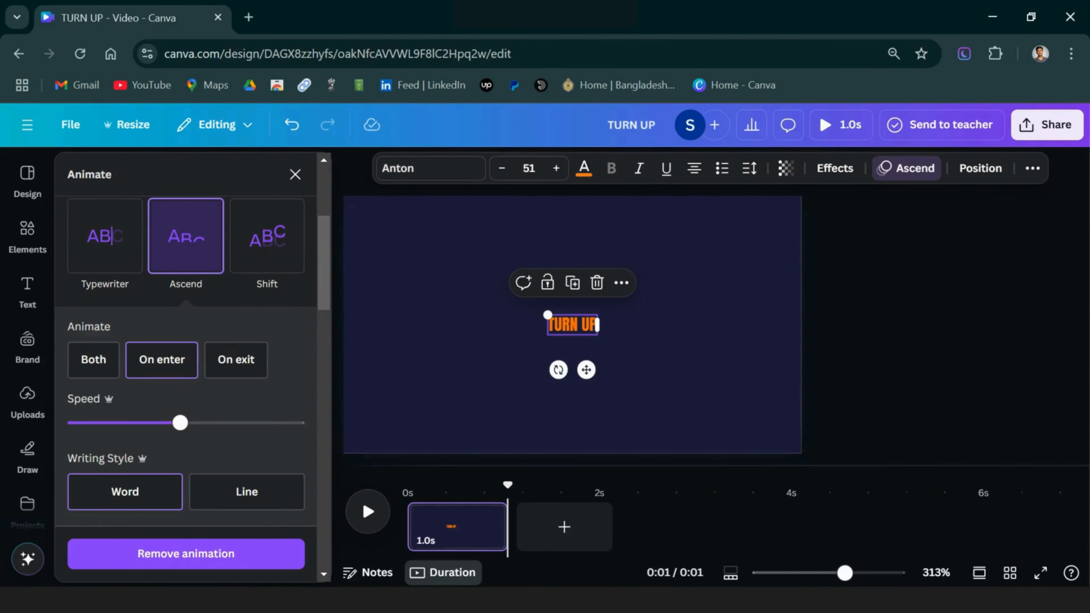
click(294, 175)
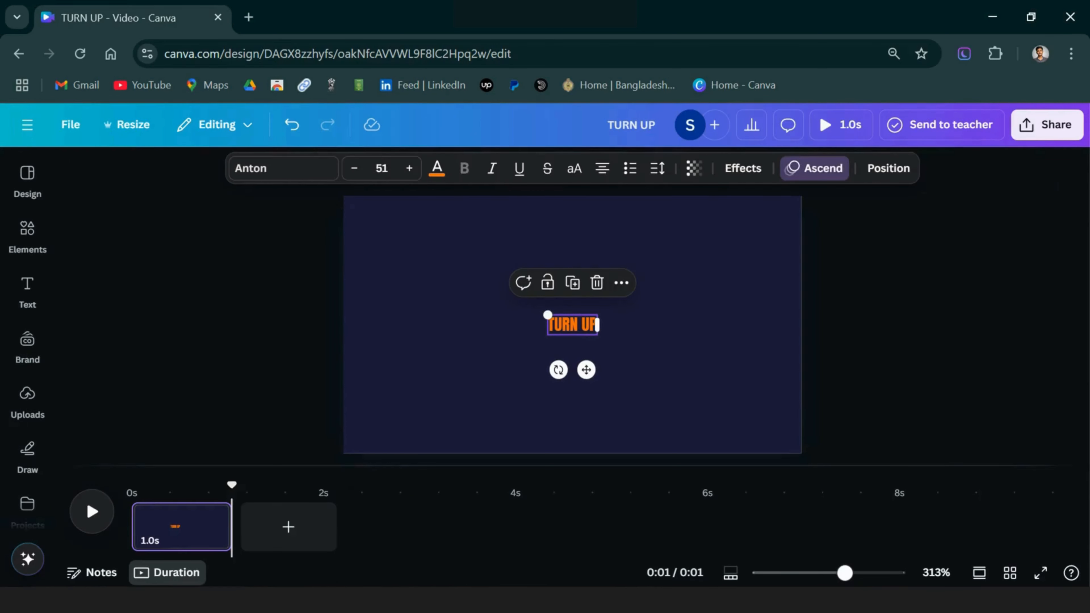
Duplicate the page and enlarge the copy's TURN UP text to about size 436, centred across the page width
right_click(176, 526)
click(240, 287)
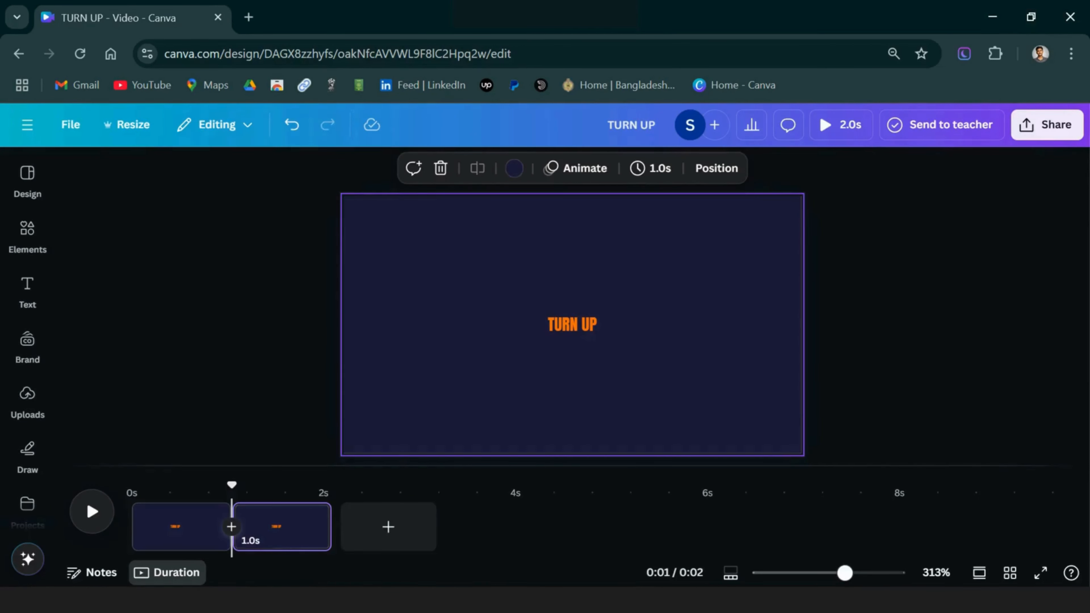
click(595, 325)
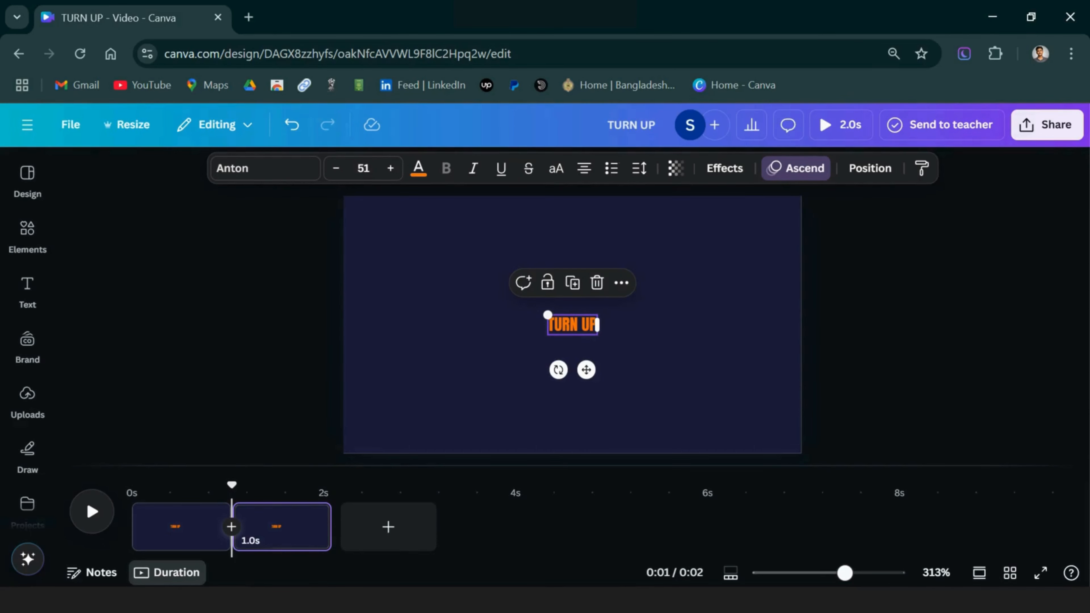
drag(597, 335, 727, 384)
drag(637, 349, 491, 289)
drag(582, 323, 783, 405)
drag(591, 329, 567, 324)
drag(758, 399, 796, 415)
drag(586, 331, 571, 331)
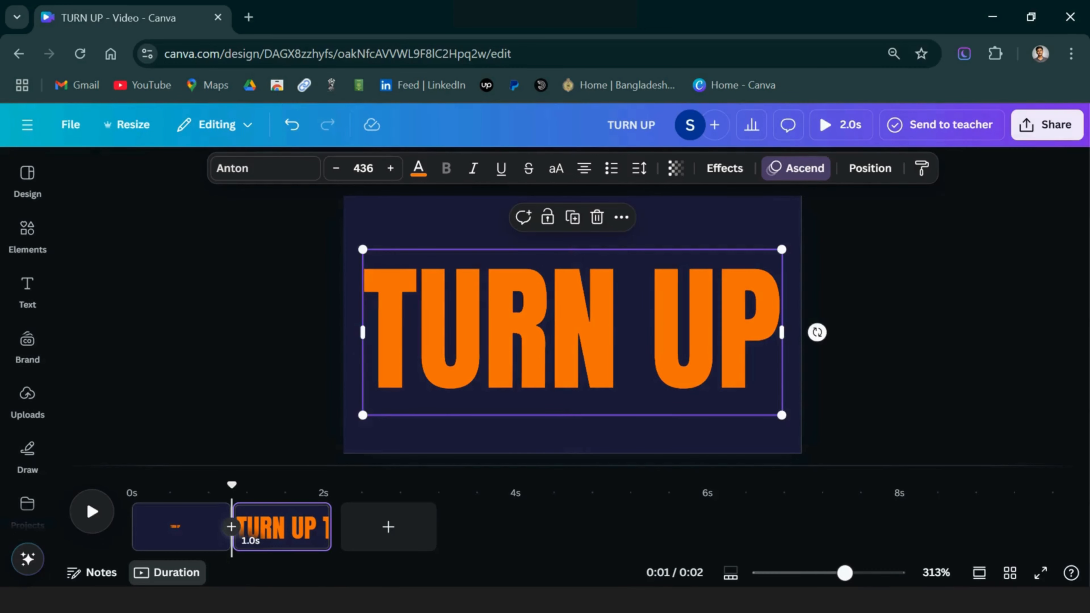
Add a Match & Move transition of 0.5 seconds between the two pages and play the result
click(231, 526)
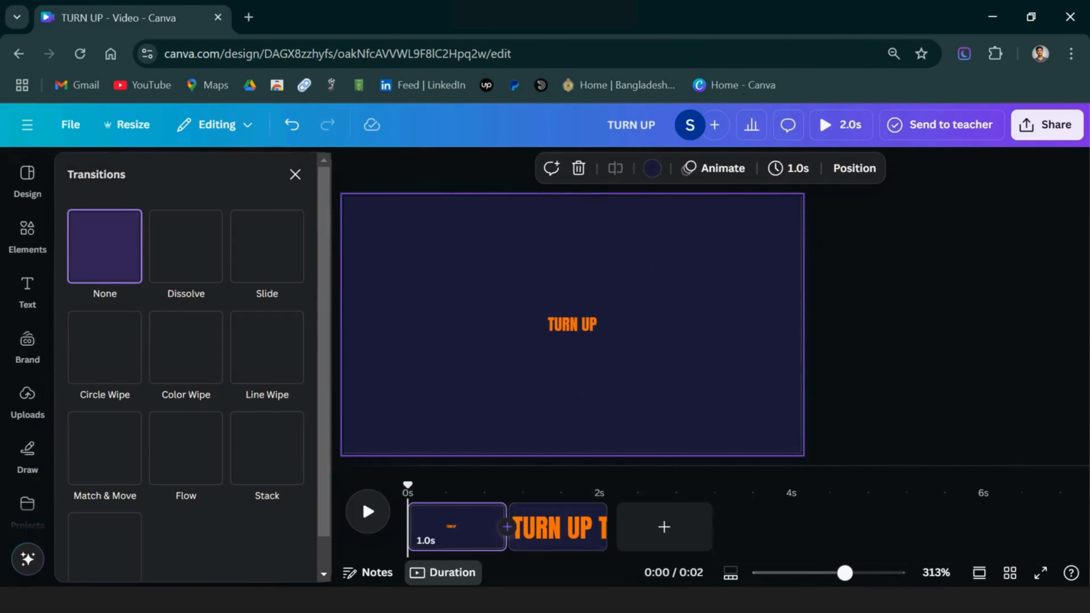
click(105, 373)
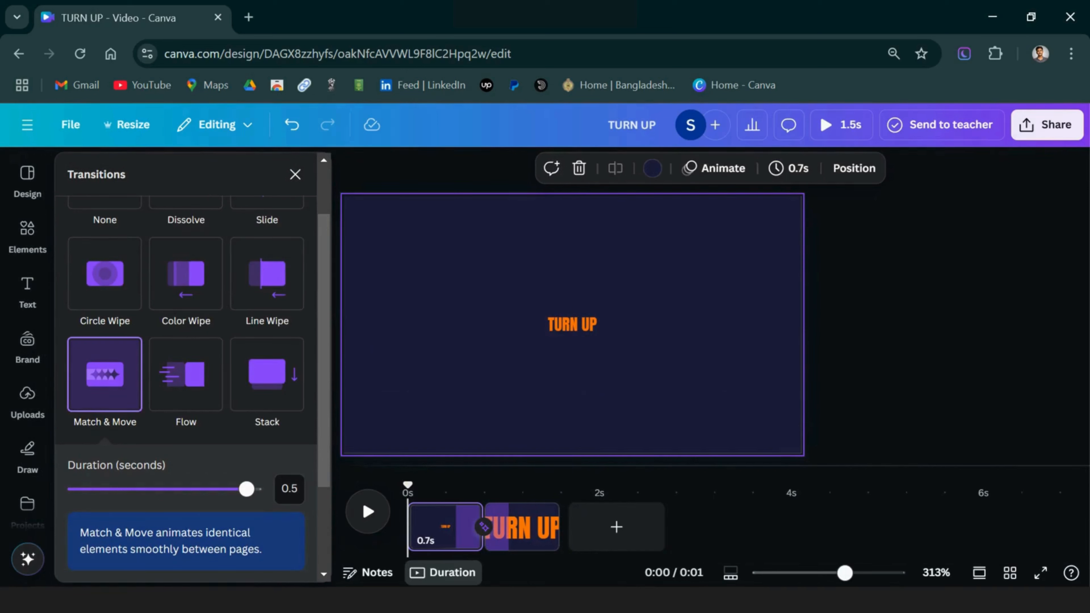
click(295, 174)
key(space)
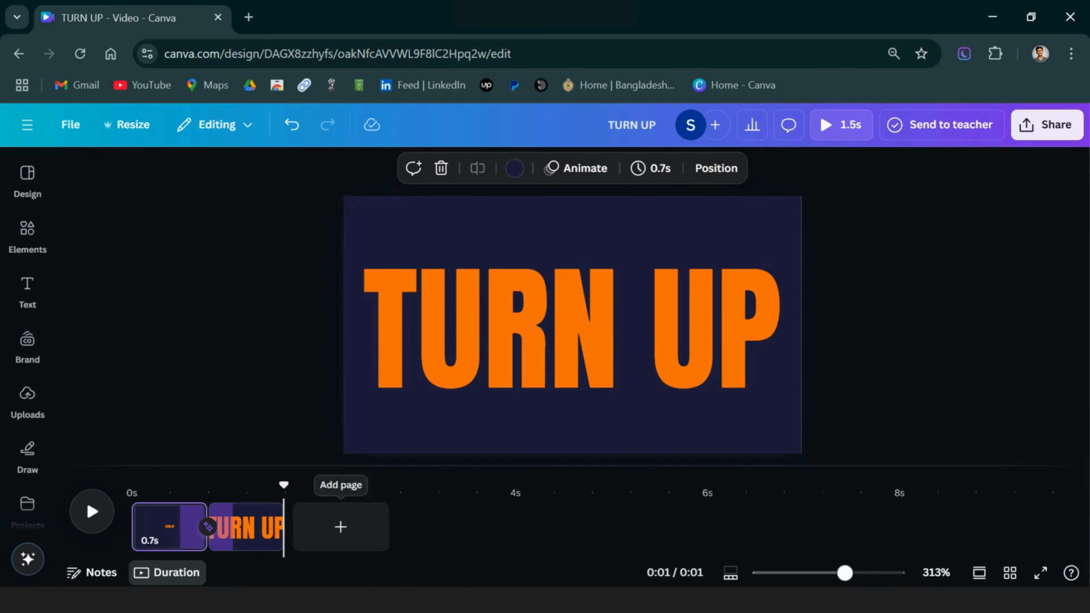
Check the animation settings of the large TURN UP text and replay the video
click(572, 331)
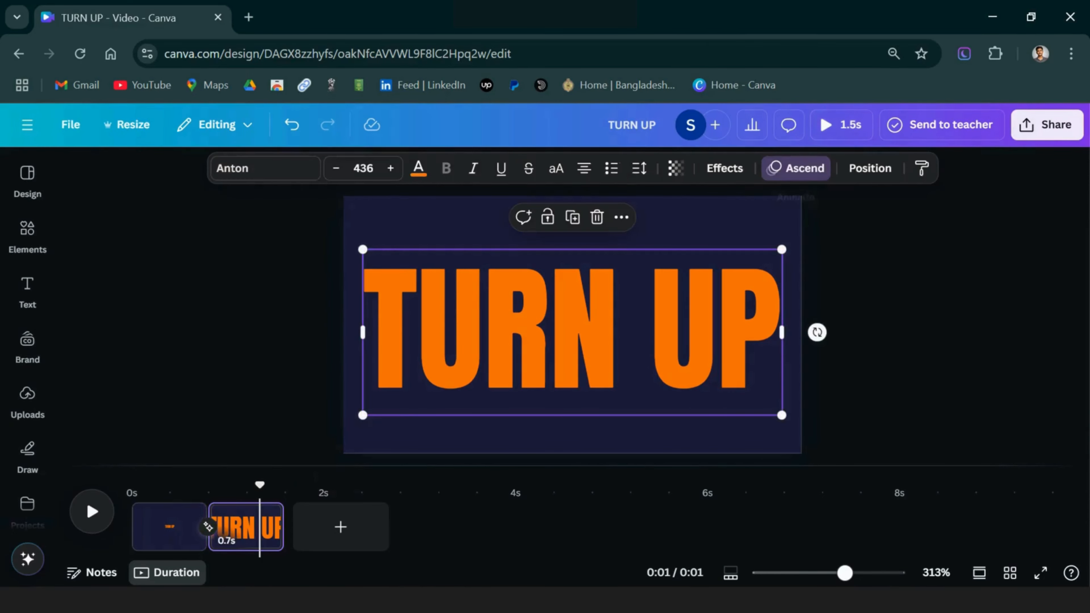
click(796, 167)
key(Escape)
key(space)
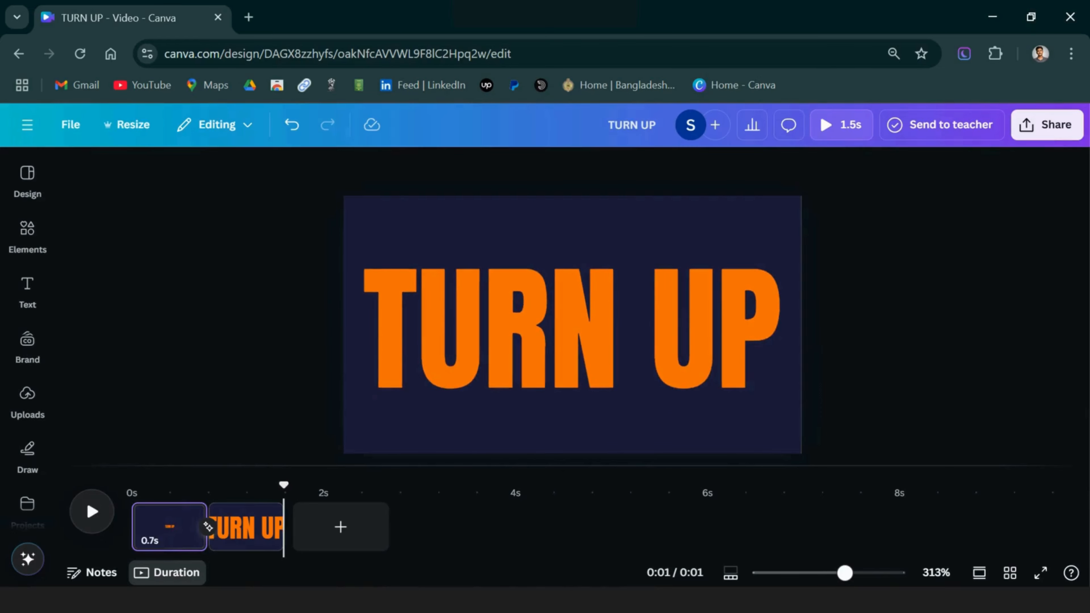
Try the Stomp animation on the large TURN UP text of the second page
click(572, 329)
click(796, 168)
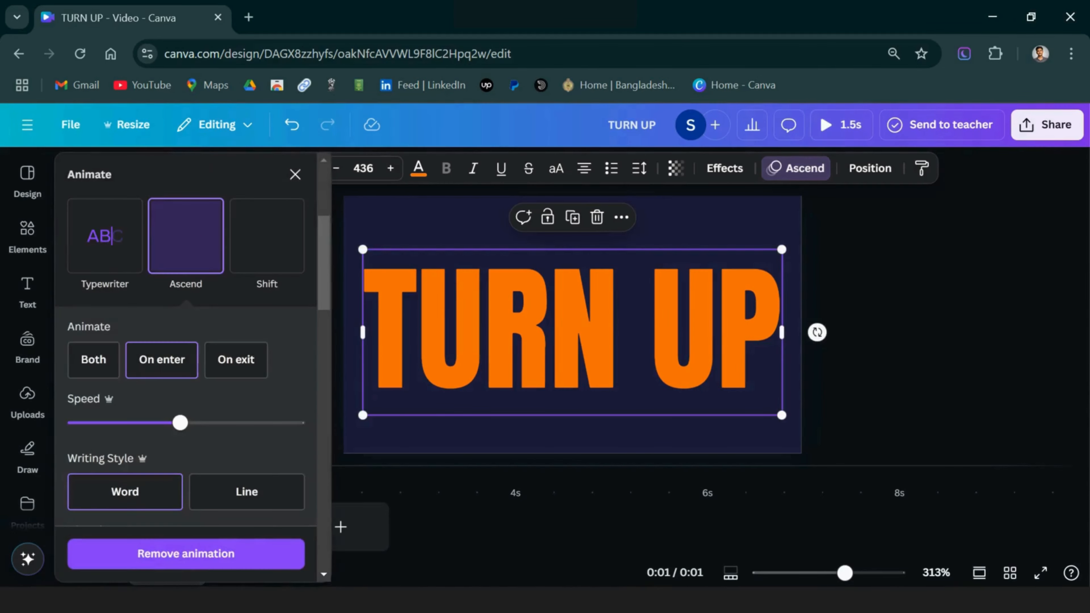
scroll(186, 361, down, 8)
scroll(186, 361, down, 8)
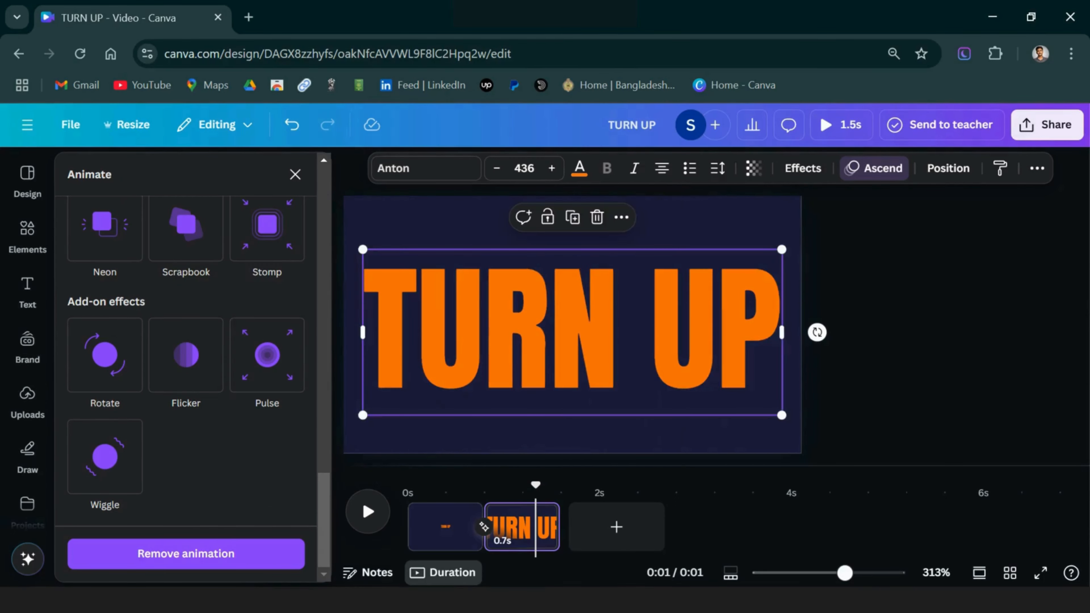
click(267, 227)
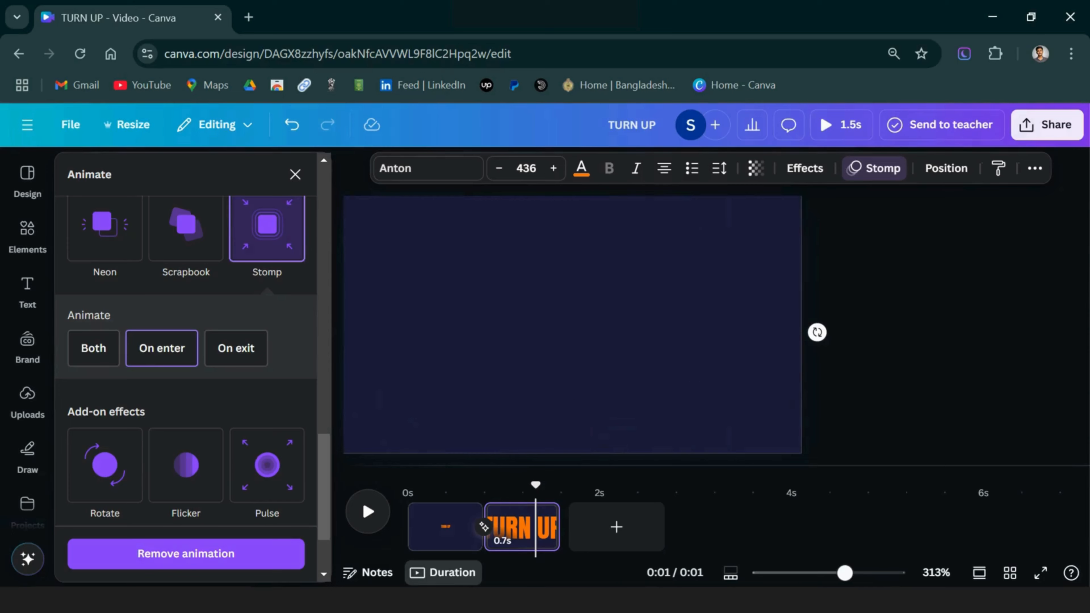
Look through the other animation styles and remove the animation from the large TURN UP text
scroll(185, 360, up, 2)
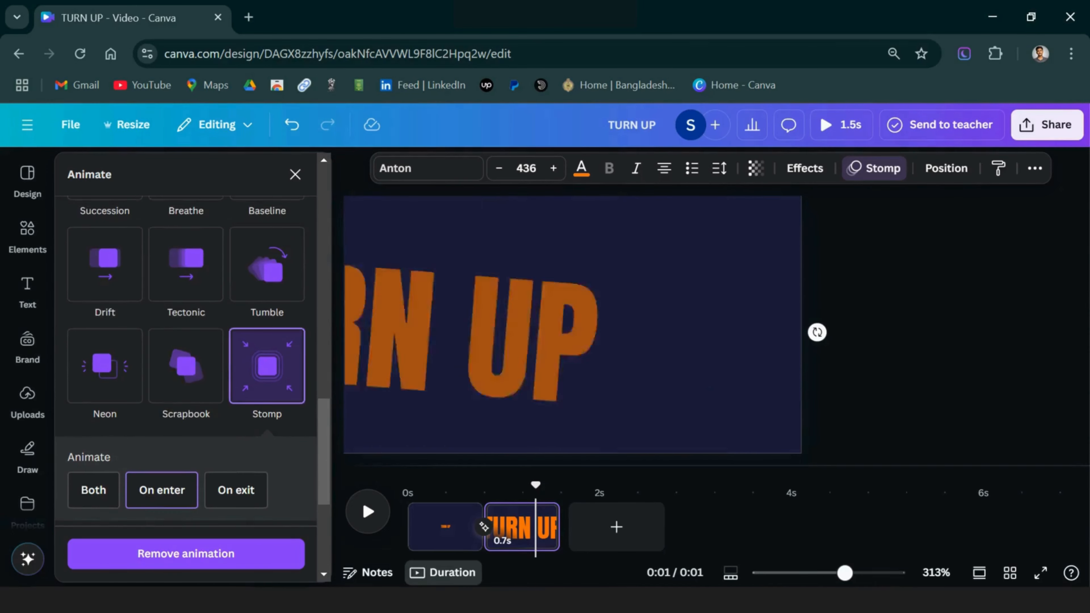
scroll(185, 361, down, 4)
scroll(267, 354, up, 3)
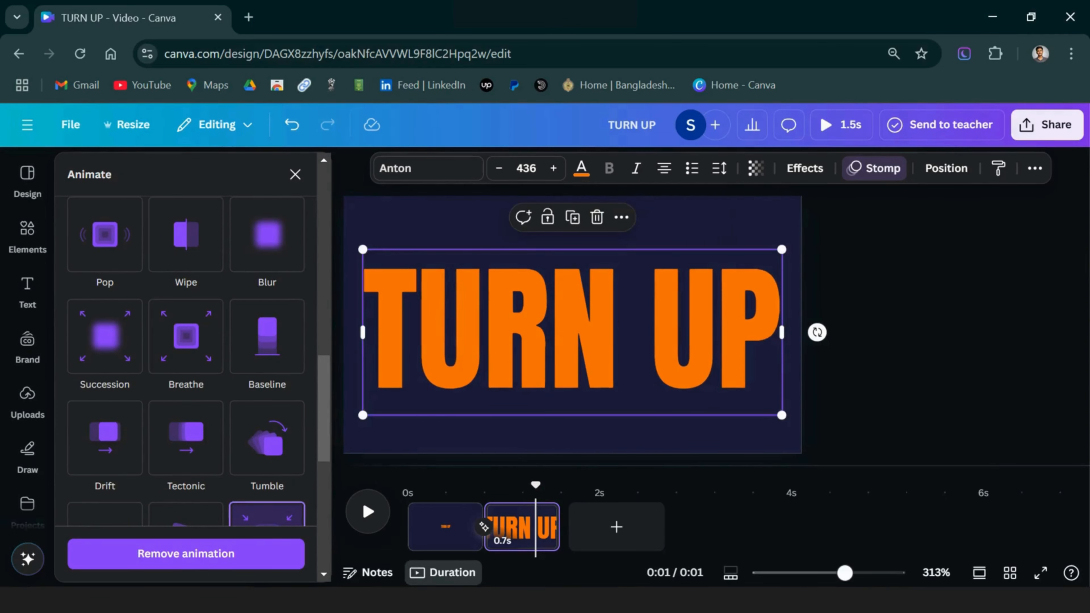
scroll(185, 360, down, 3)
click(186, 553)
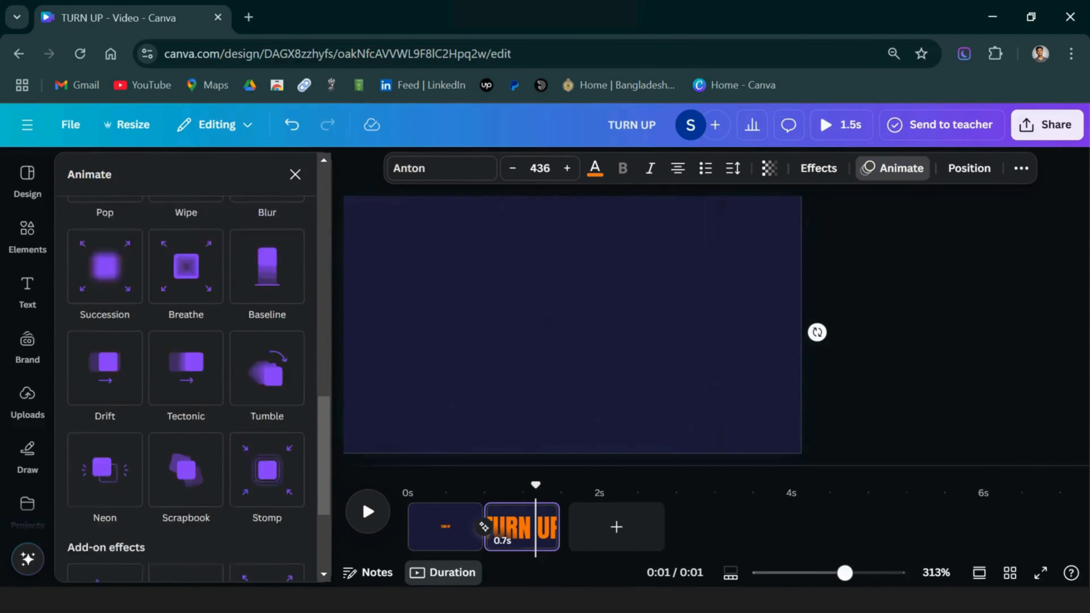
Replay the video and duplicate the second page with the large TURN UP text
click(295, 174)
key(space)
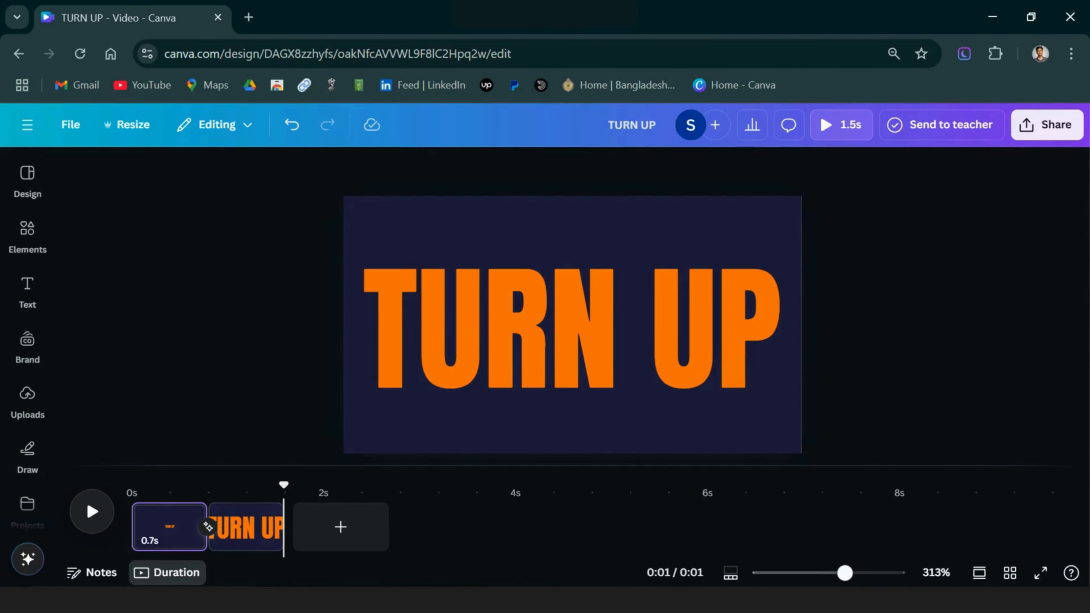
right_click(256, 526)
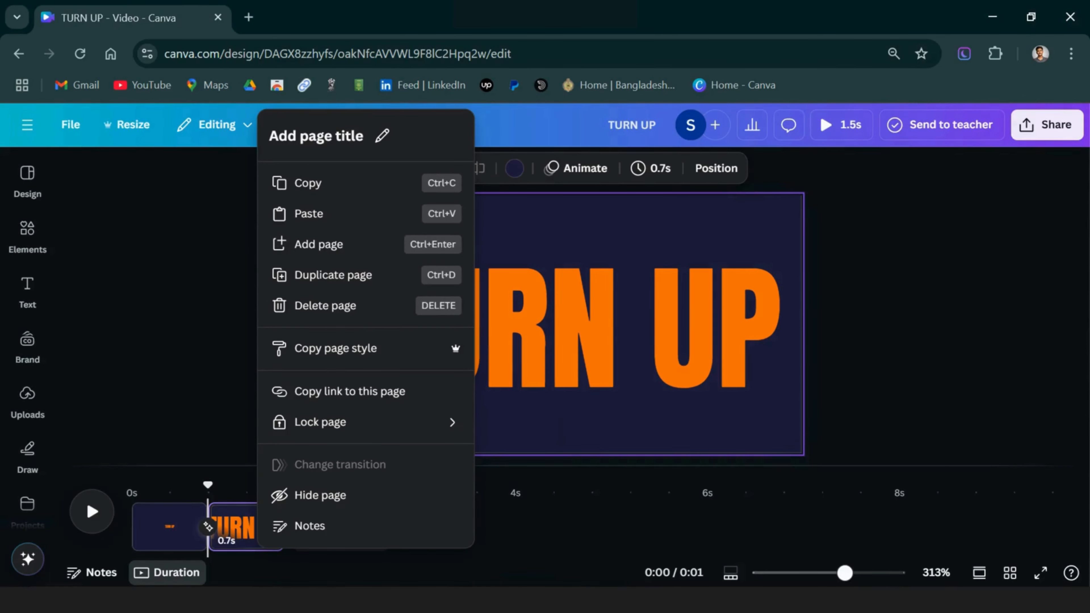
click(333, 275)
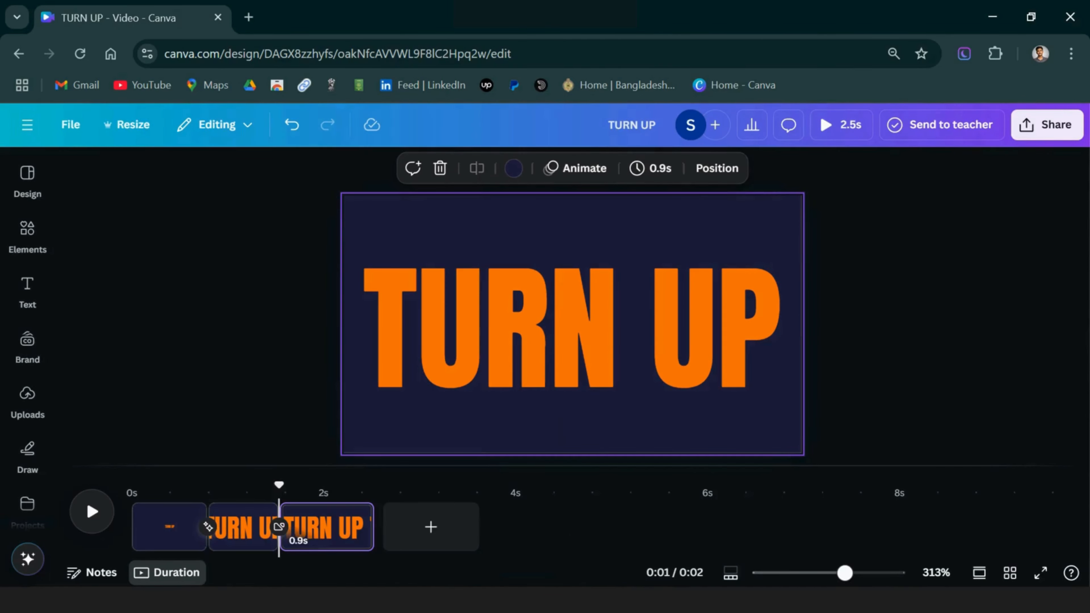
Replace the text on the duplicated page with "THE BASS" and widen its text box so it fits on one line
click(572, 330)
double_click(487, 330)
text(T)
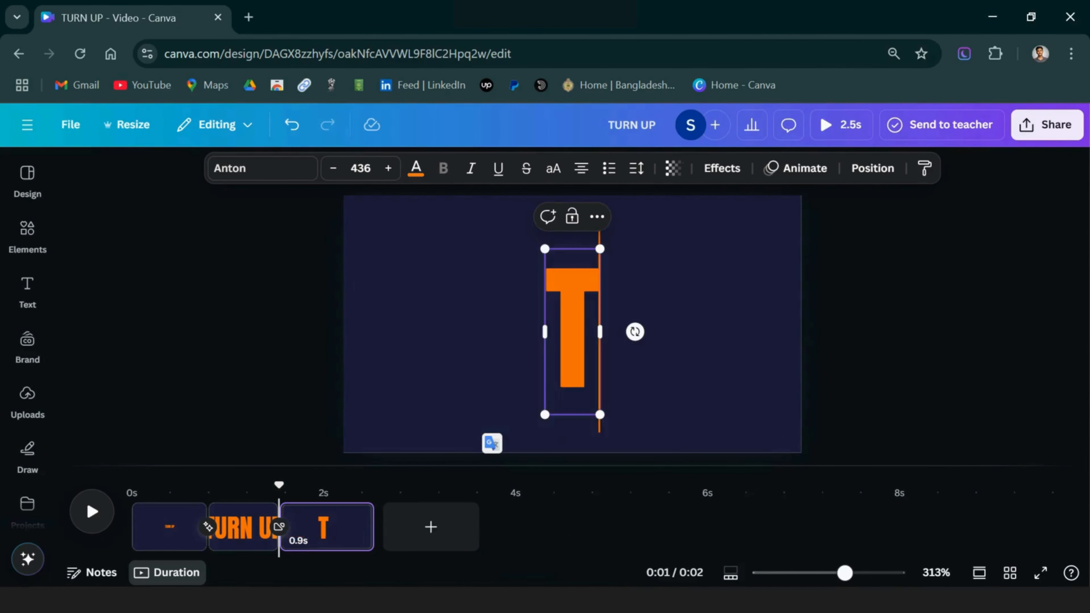
text(HE BASS)
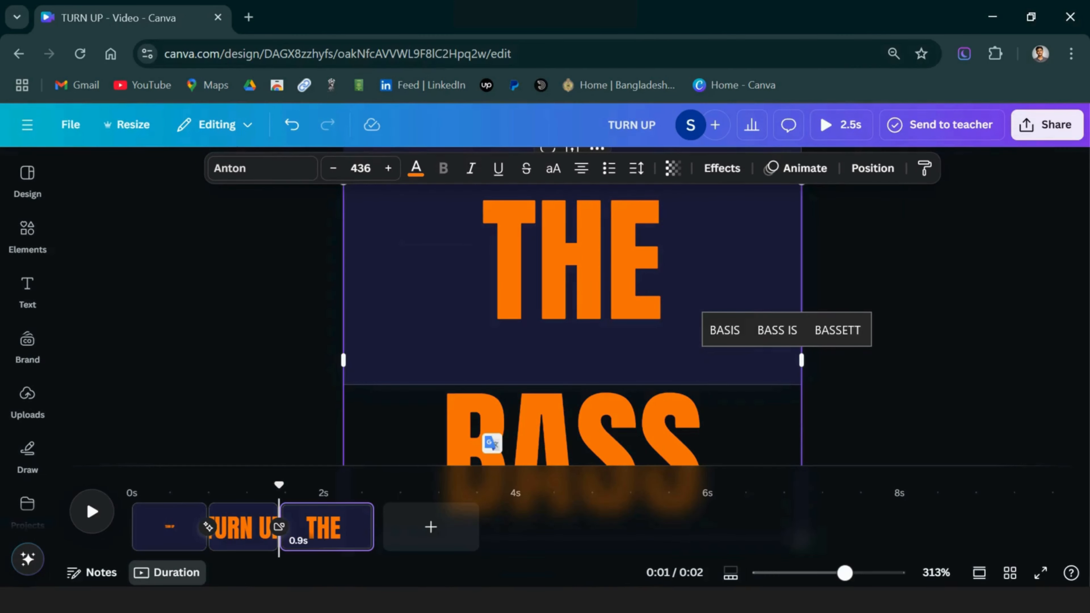
drag(801, 360, 855, 369)
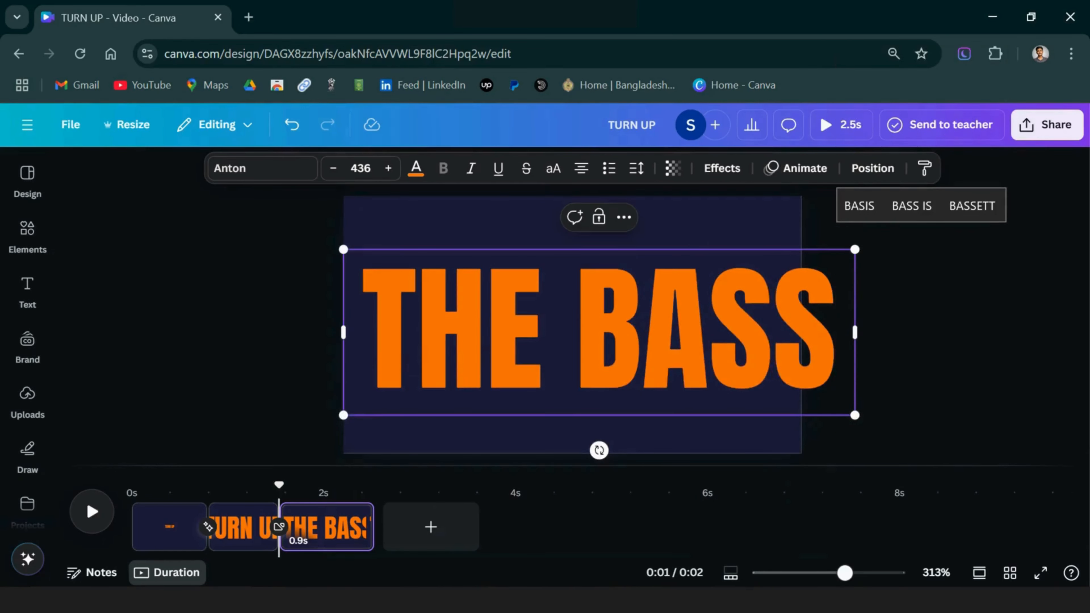
key(Escape)
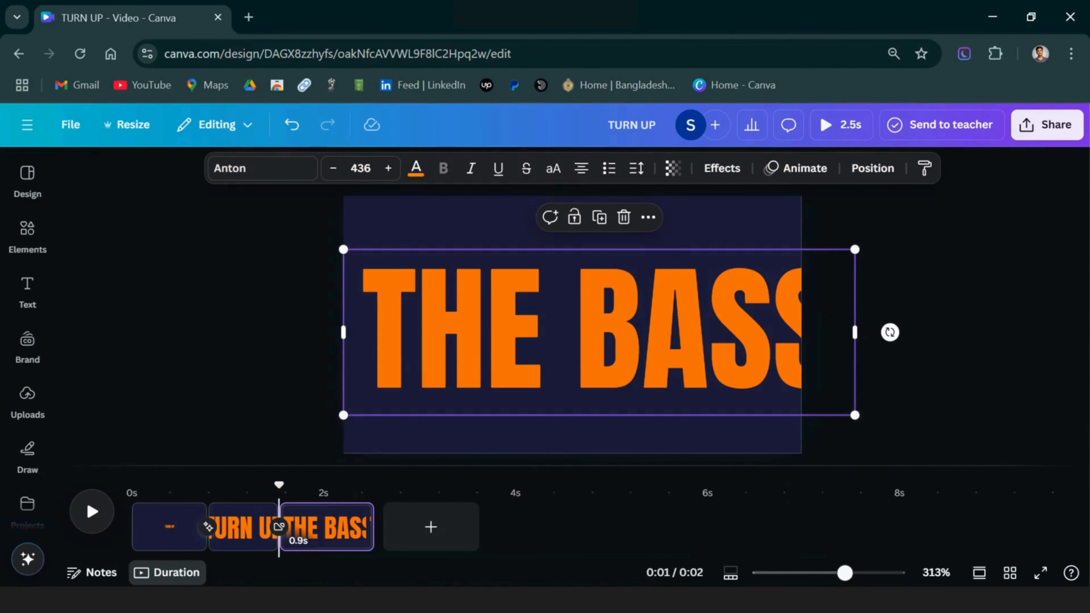
Enlarge the THE BASS text to size 678, filling the page height, and shift it right until only its first letters show
drag(855, 415, 1049, 478)
drag(687, 356, 803, 328)
drag(459, 222, 380, 195)
drag(514, 300, 678, 304)
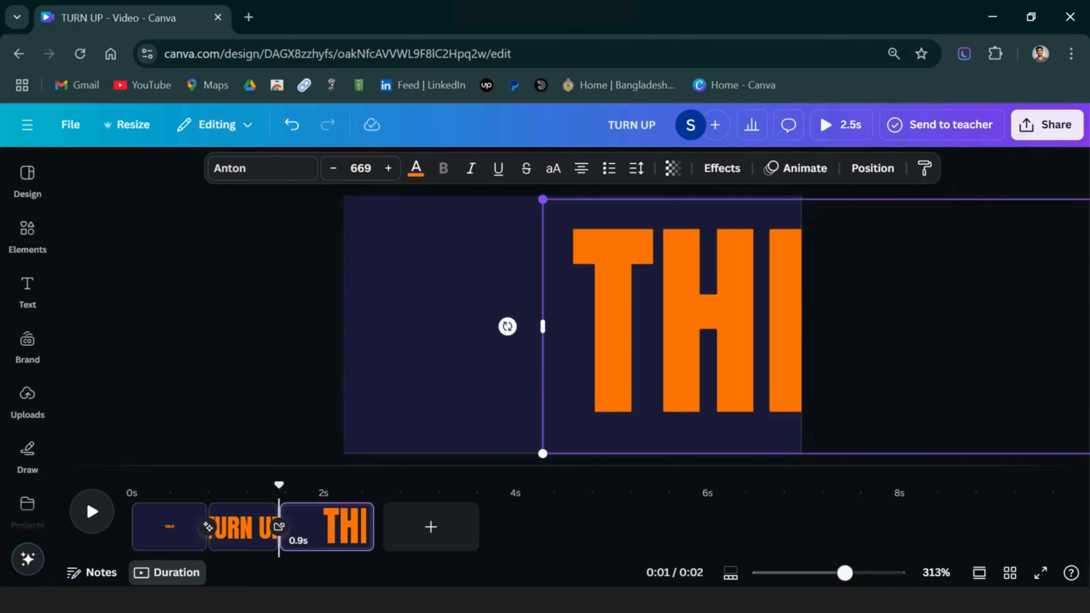
drag(543, 200, 532, 196)
drag(669, 317, 783, 317)
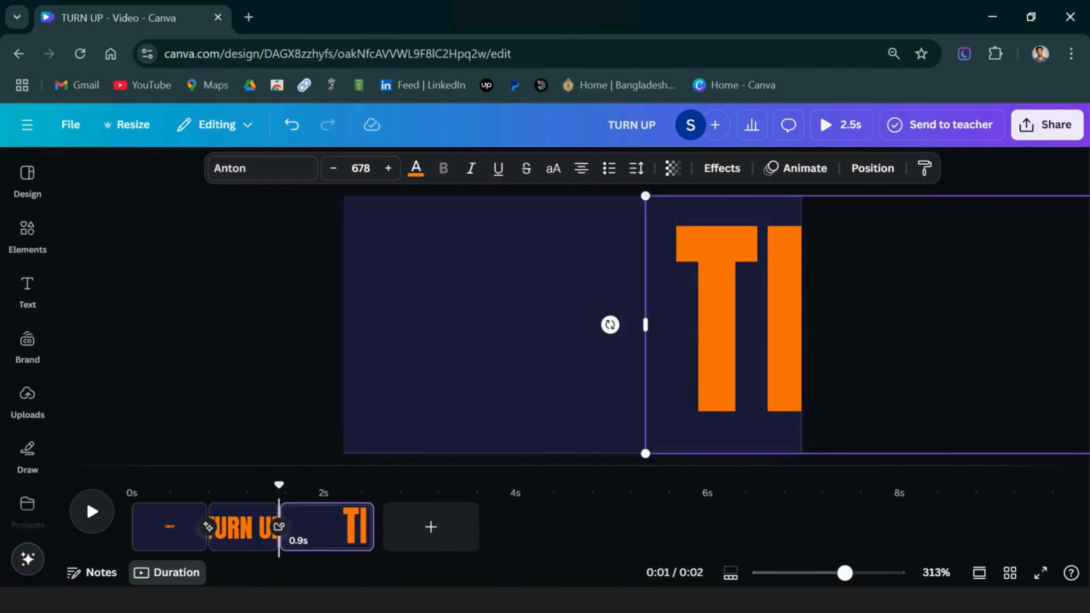
Set the third page's background to the document's orange and the THE BASS text to the dark navy
click(493, 300)
click(463, 168)
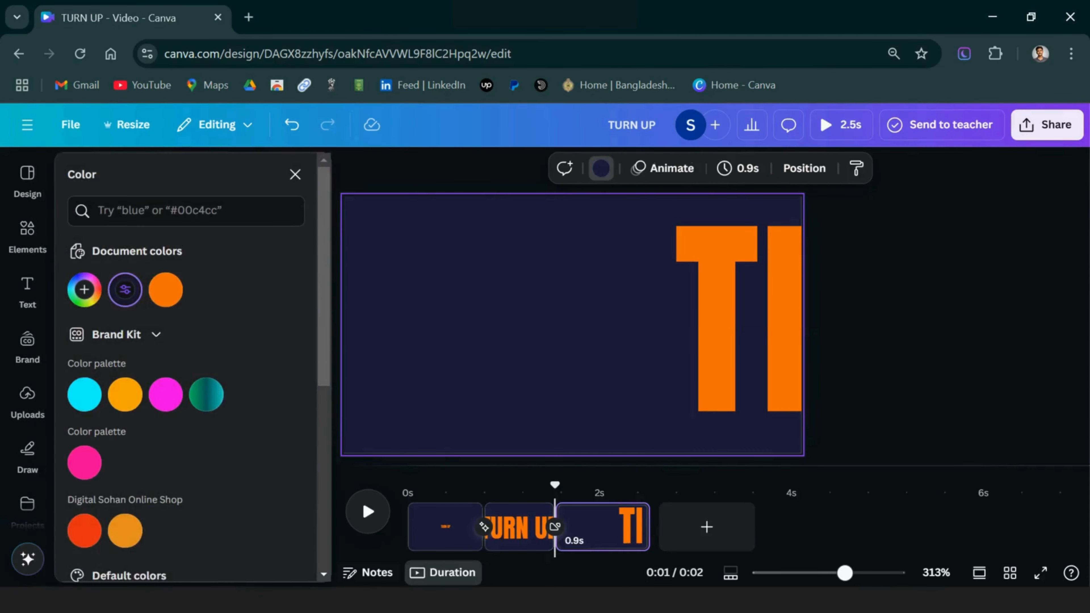
click(165, 290)
click(721, 322)
click(415, 167)
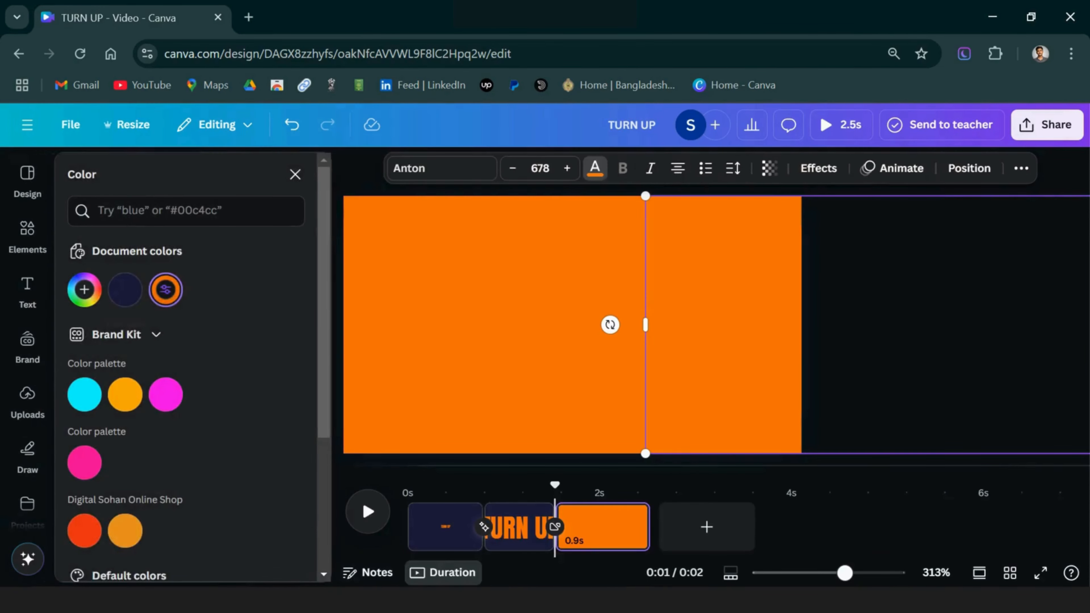
click(124, 289)
click(322, 173)
Create a custom animation moving the THE BASS text straight left until BASS fills the page, with the Steady movement style
click(795, 168)
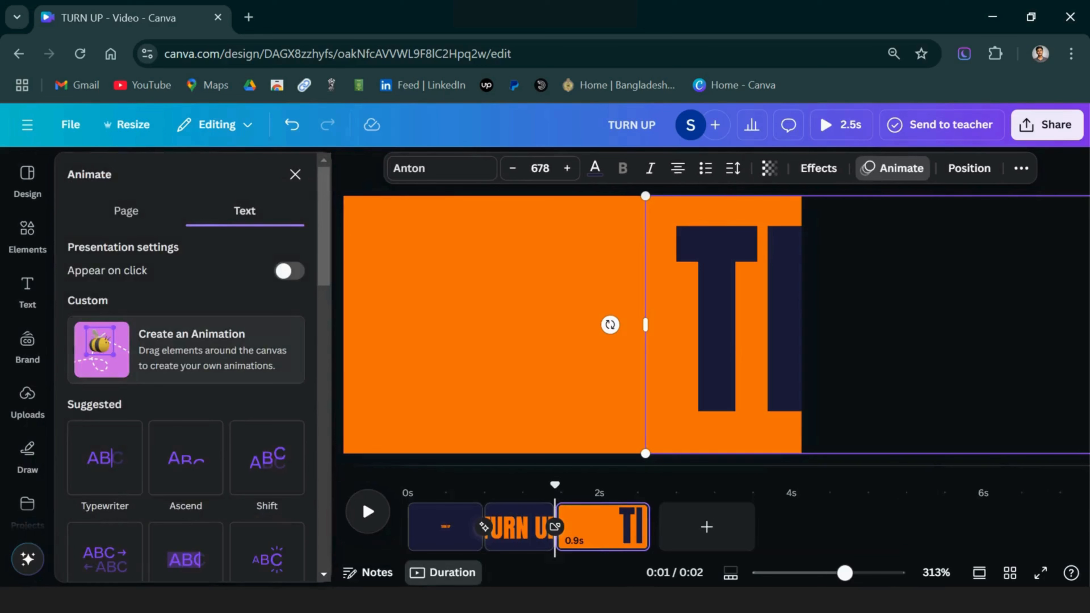
click(171, 348)
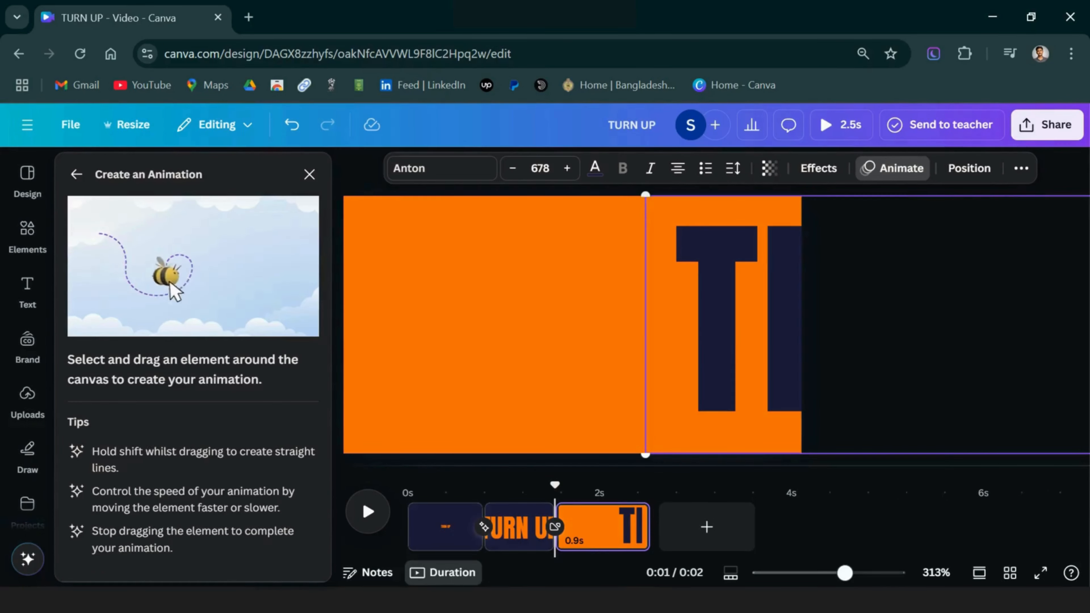
drag(1073, 325, 410, 324)
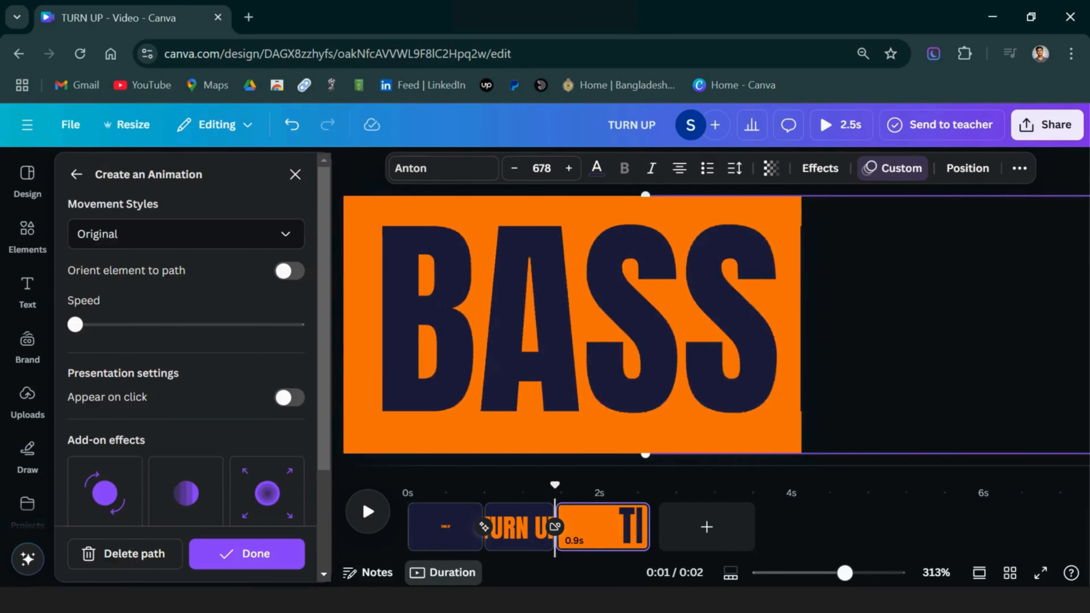
click(186, 234)
click(99, 338)
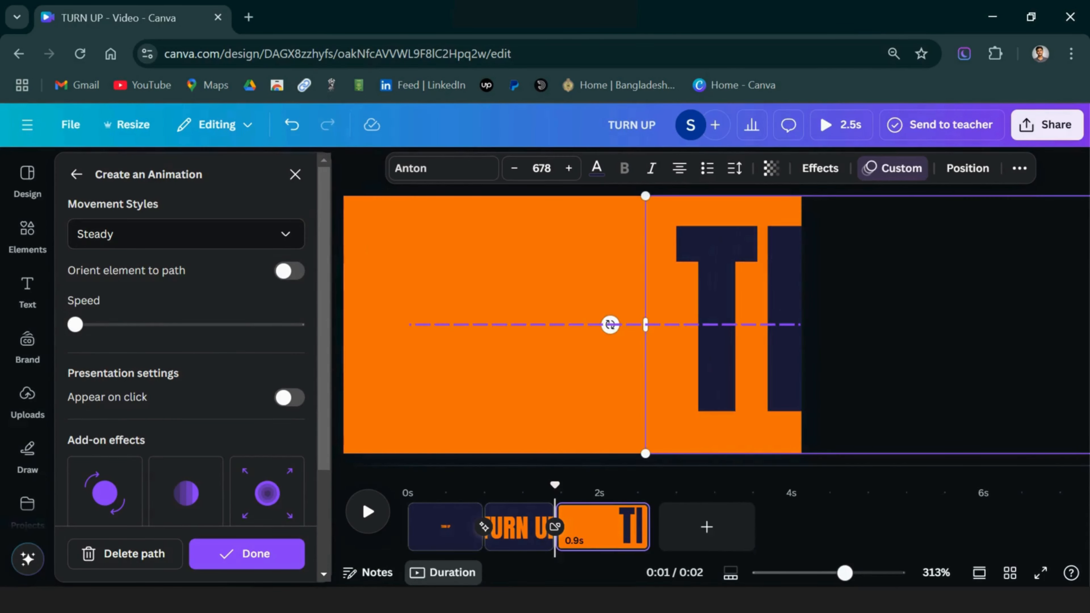
click(246, 554)
Preview the video from the start and duplicate the orange THE BASS page
drag(279, 485, 131, 484)
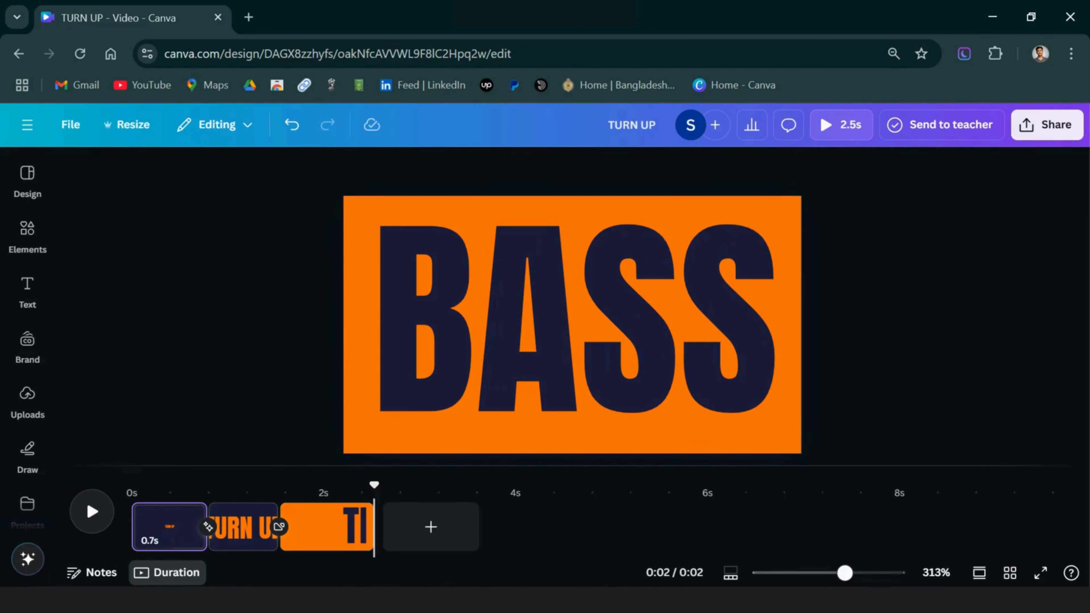
drag(374, 485, 361, 485)
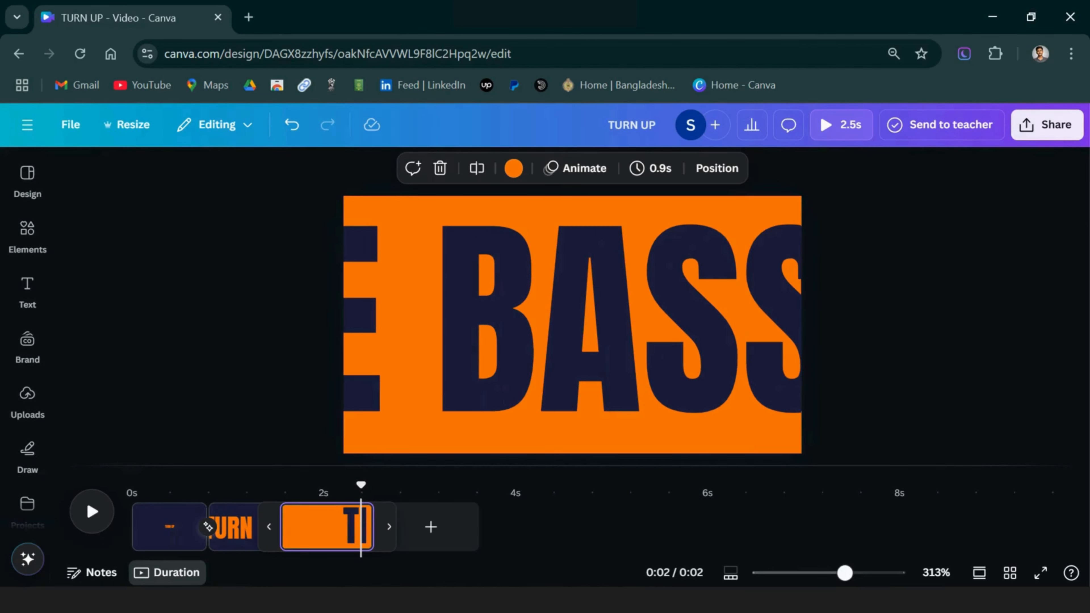
right_click(349, 526)
click(428, 275)
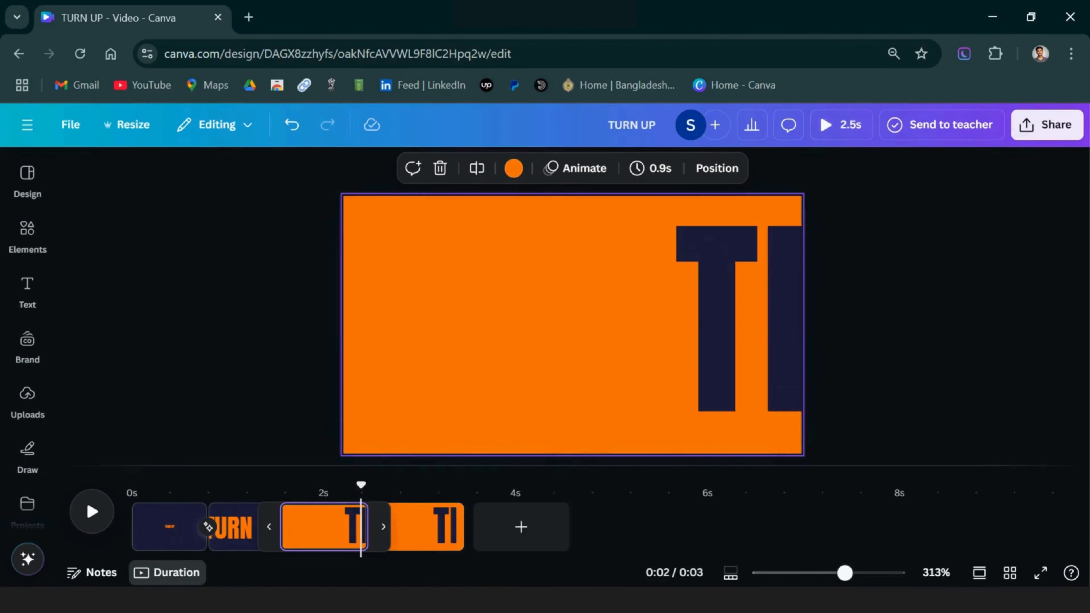
Delete the custom motion path from the THE BASS text on the fourth page
click(433, 526)
click(610, 319)
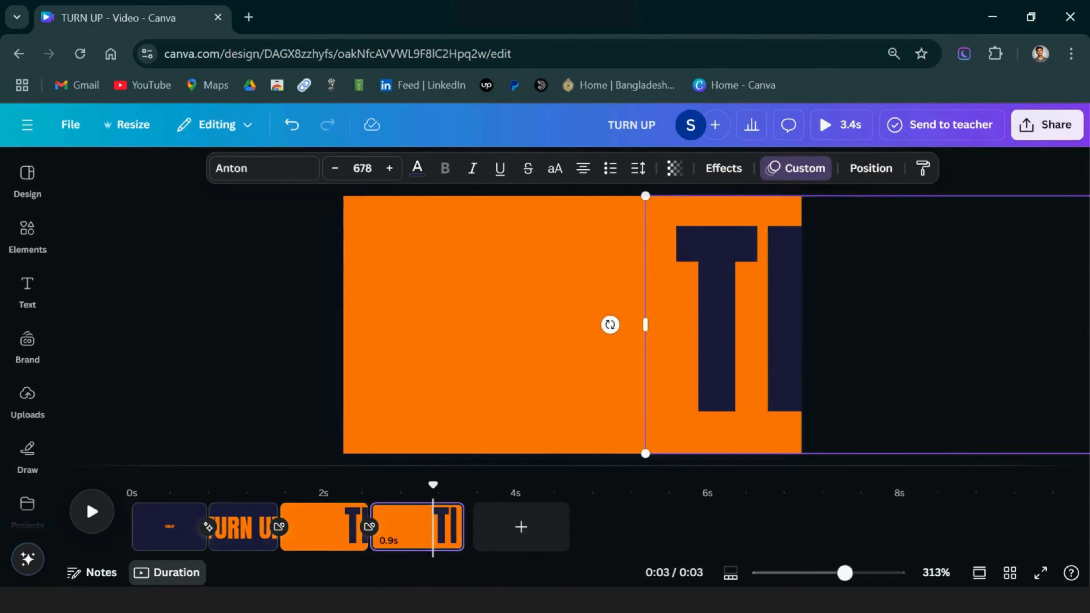
click(796, 168)
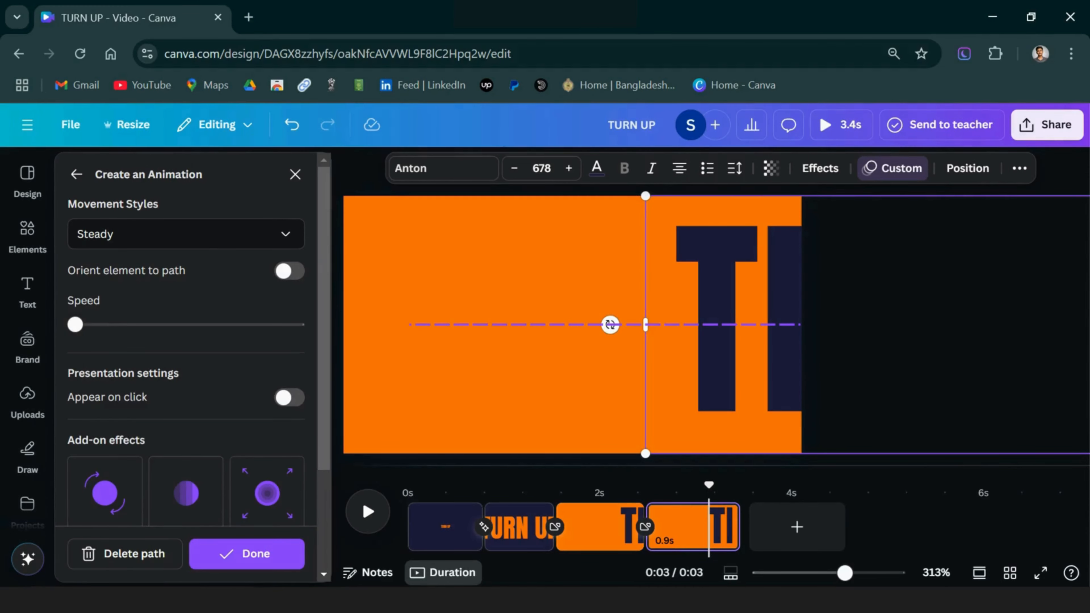
scroll(105, 355, down, 3)
click(125, 553)
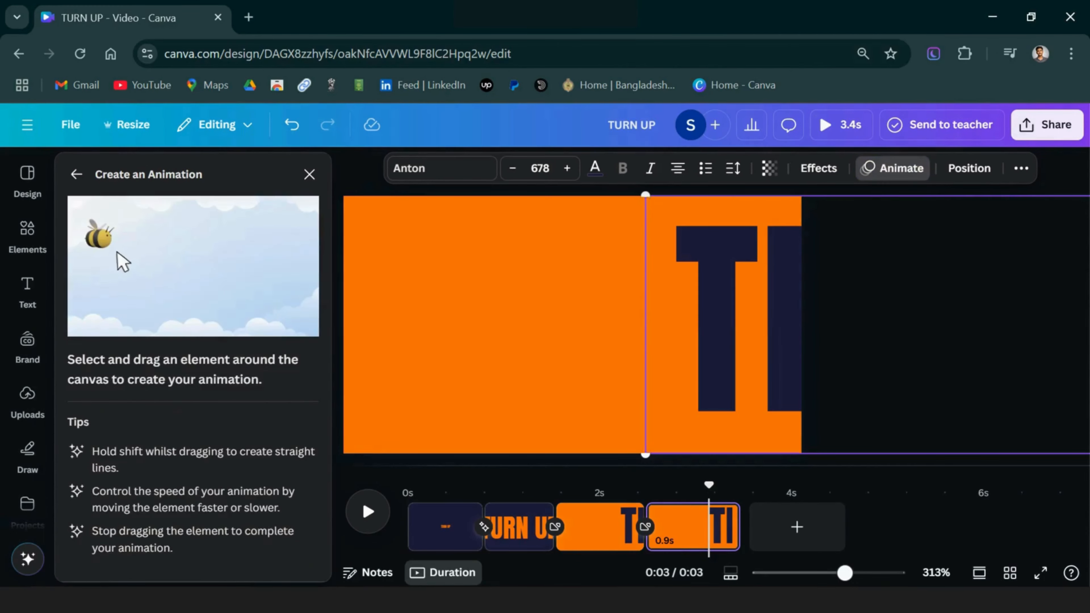
click(294, 174)
Move the fourth page's text into view, shorten it to "BASS" and center it on the page
drag(717, 320, 176, 320)
double_click(396, 320)
click(415, 322)
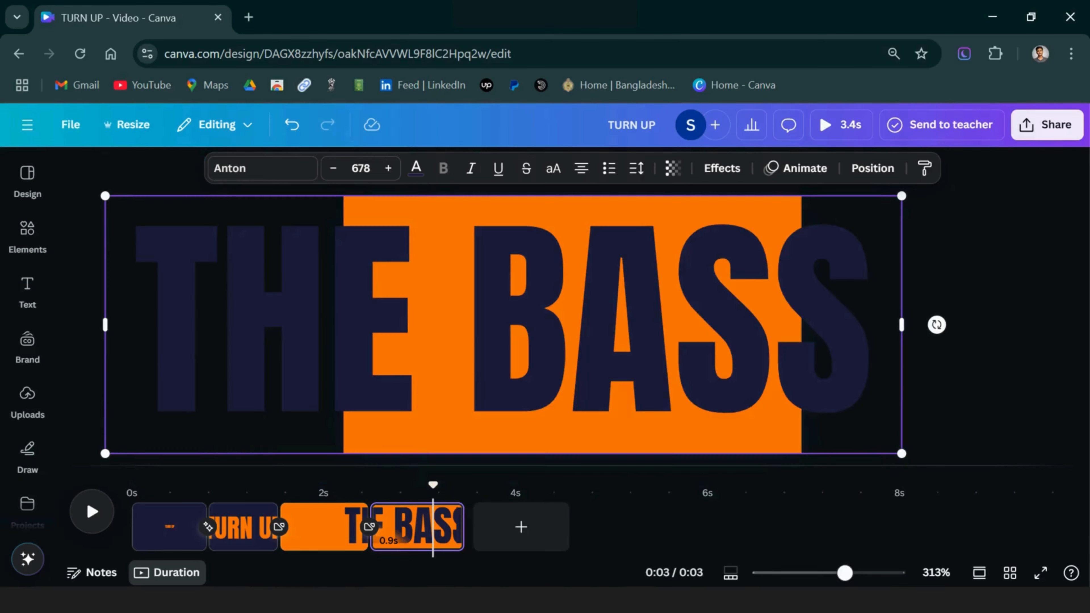
drag(415, 322, 147, 322)
key(BackSpace)
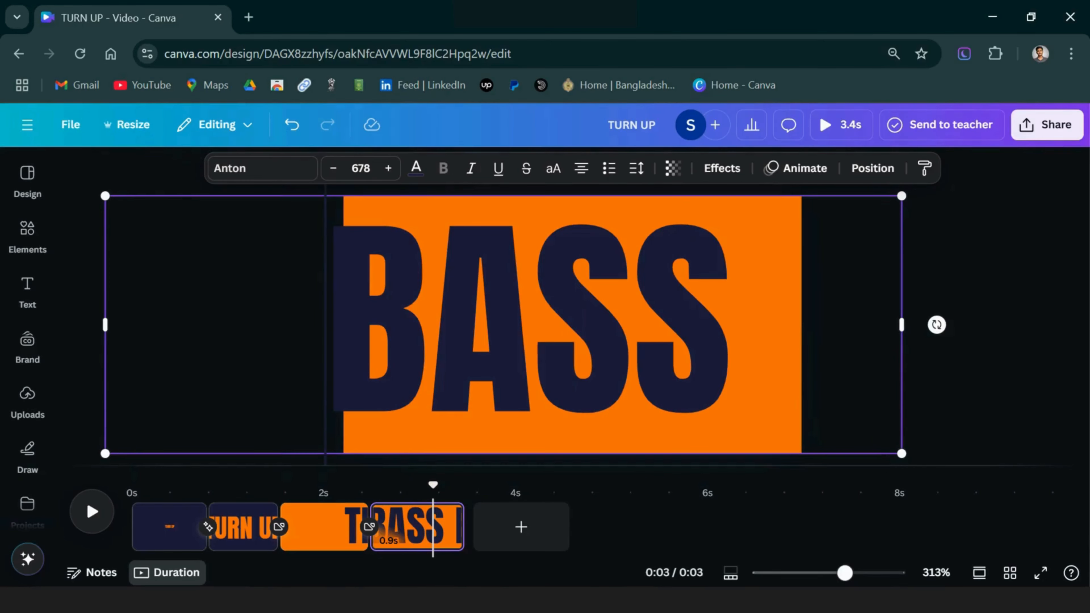
key(Delete)
key(Escape)
drag(505, 322, 570, 322)
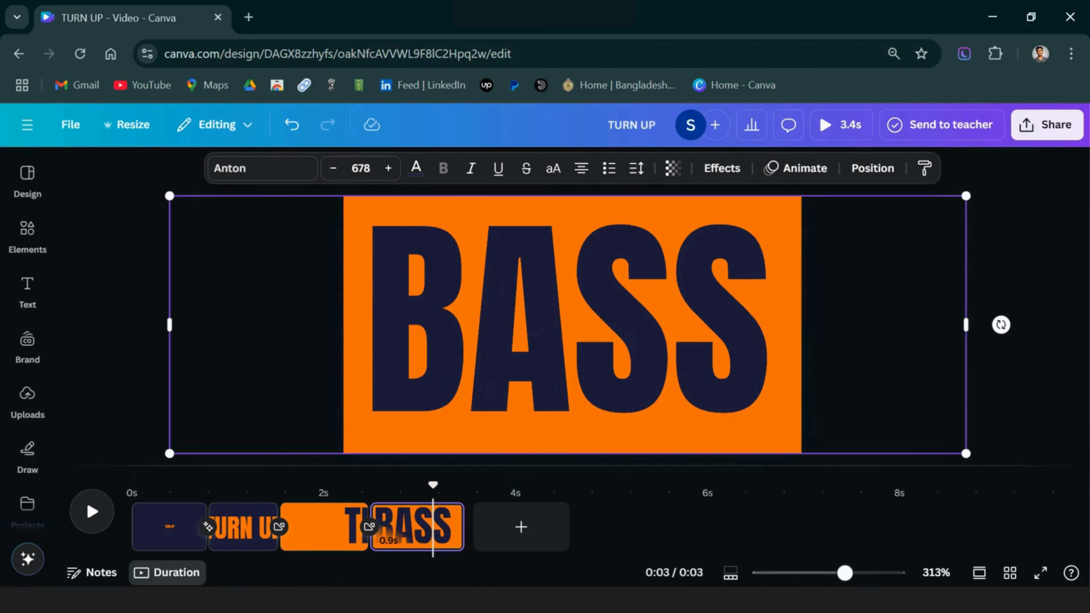
Try enlarging the BASS text until it extends far beyond the edges of the fourth page
drag(965, 453, 1057, 483)
drag(592, 331, 565, 330)
drag(143, 196, 31, 142)
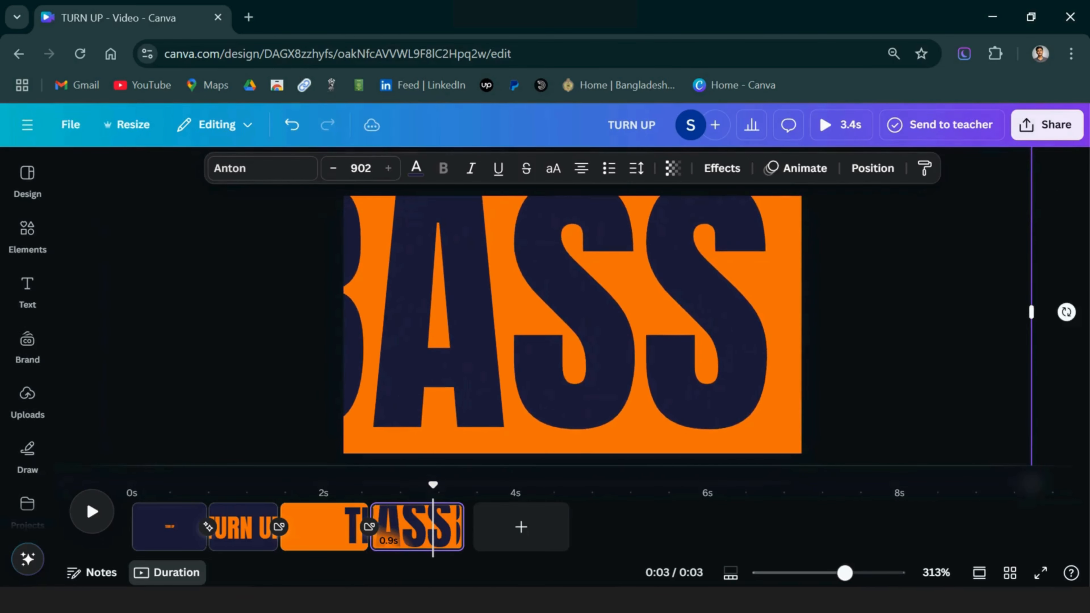
drag(553, 322, 610, 347)
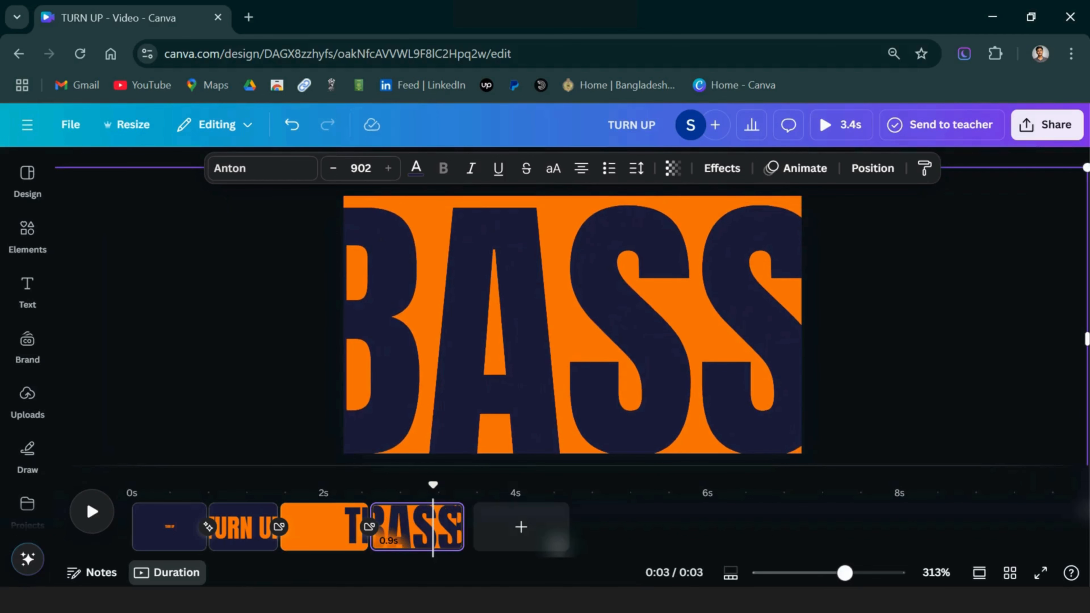
drag(844, 572, 770, 572)
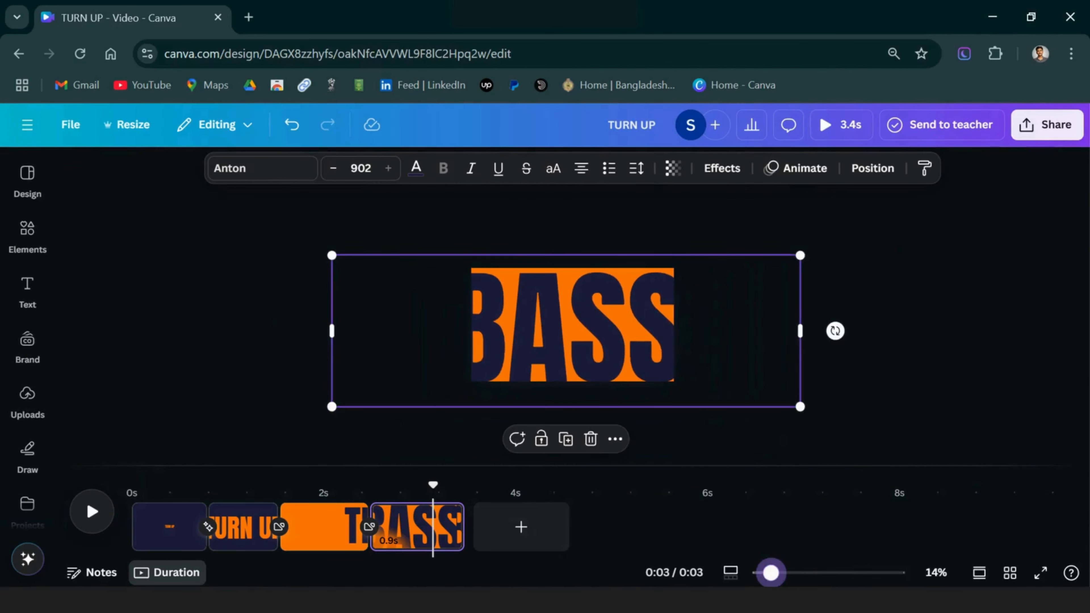
drag(800, 406, 973, 462)
drag(651, 359, 528, 333)
drag(849, 436, 963, 474)
drag(573, 344, 531, 333)
Undo the enlargement of the BASS text and apply the Pop animation to it
click(794, 168)
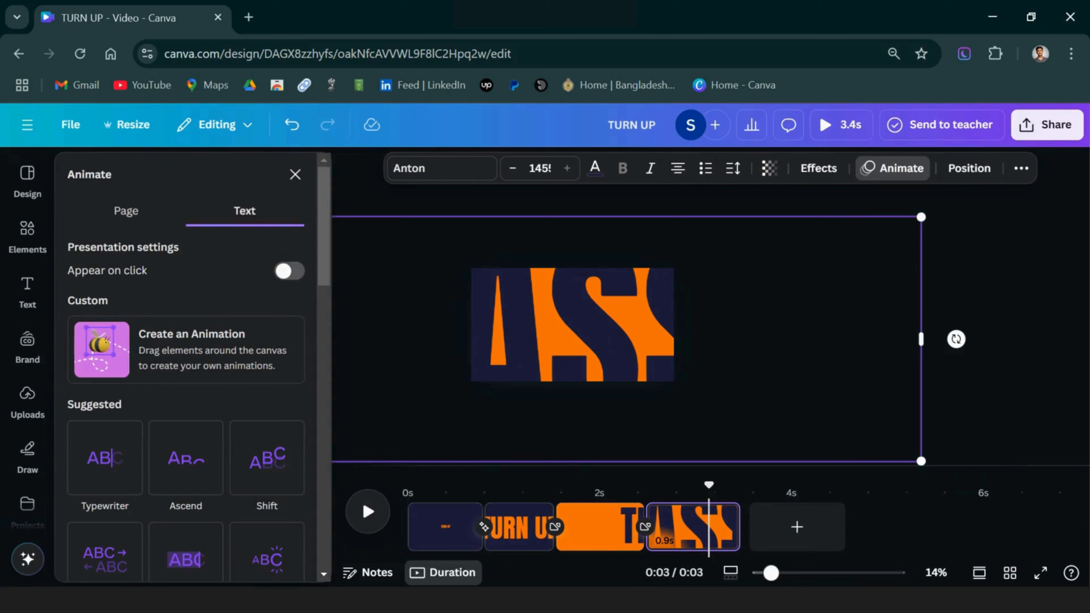
scroll(198, 382, down, 2)
scroll(198, 382, down, 4)
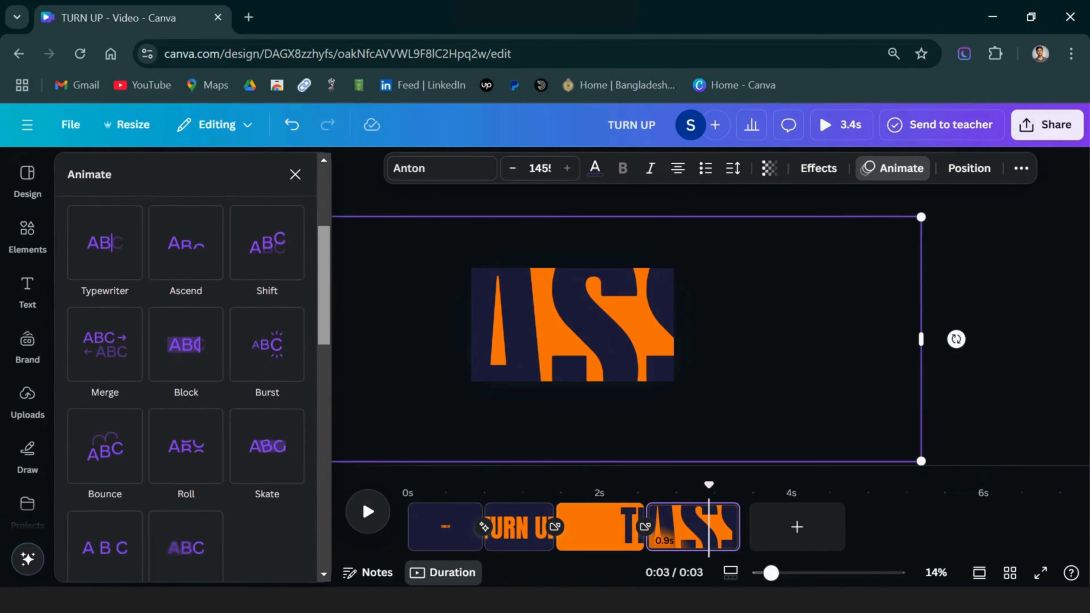
drag(323, 388, 323, 391)
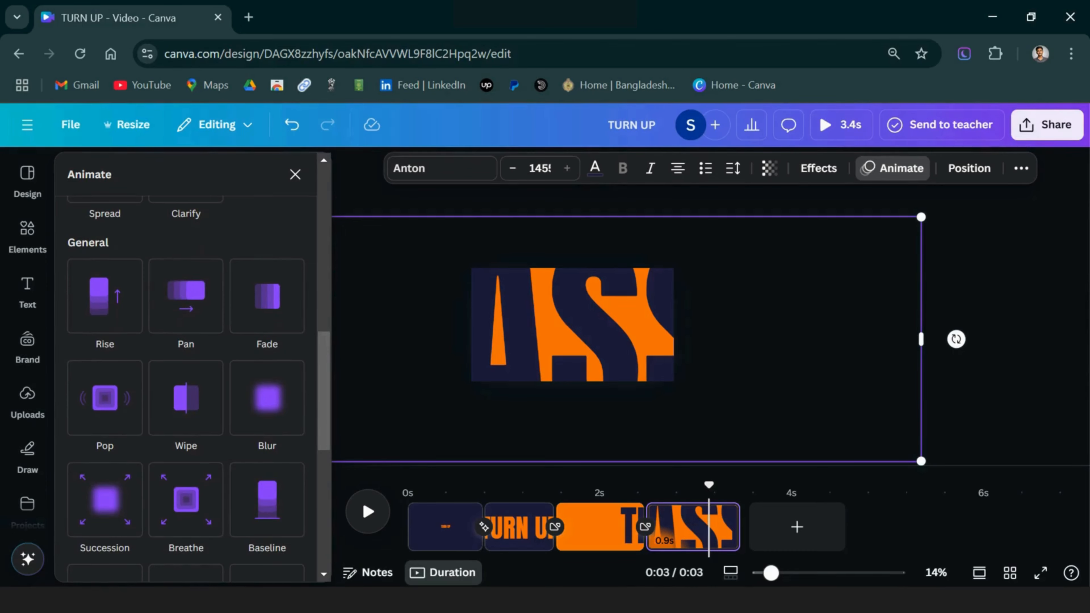
key(ctrl+z)
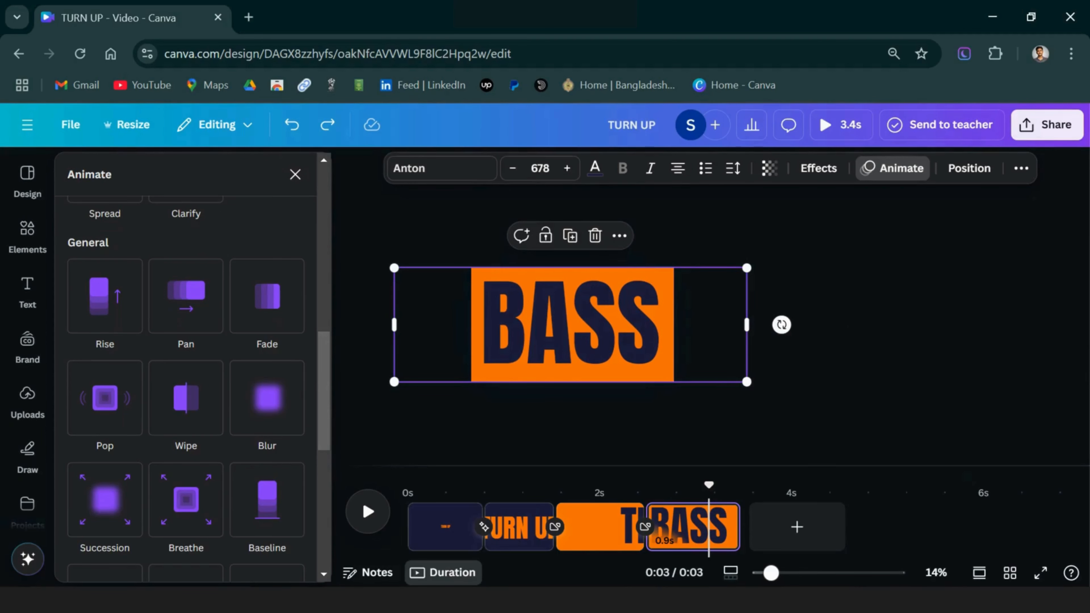
click(104, 398)
key(Escape)
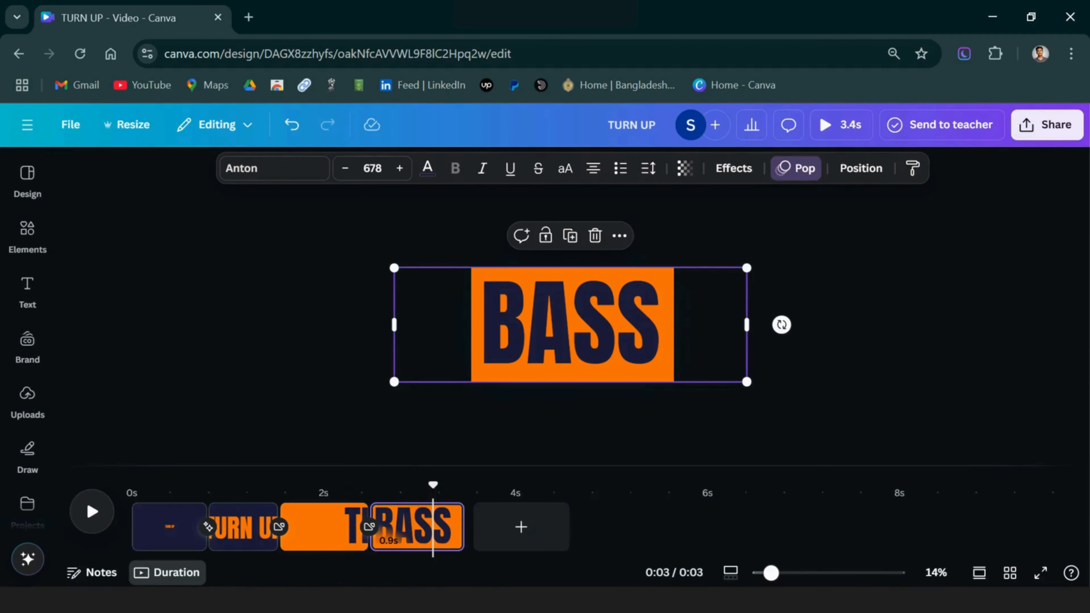
Change the transition between the THE BASS and BASS pages to Match & Move and play the video
click(369, 527)
scroll(185, 374, up, 2)
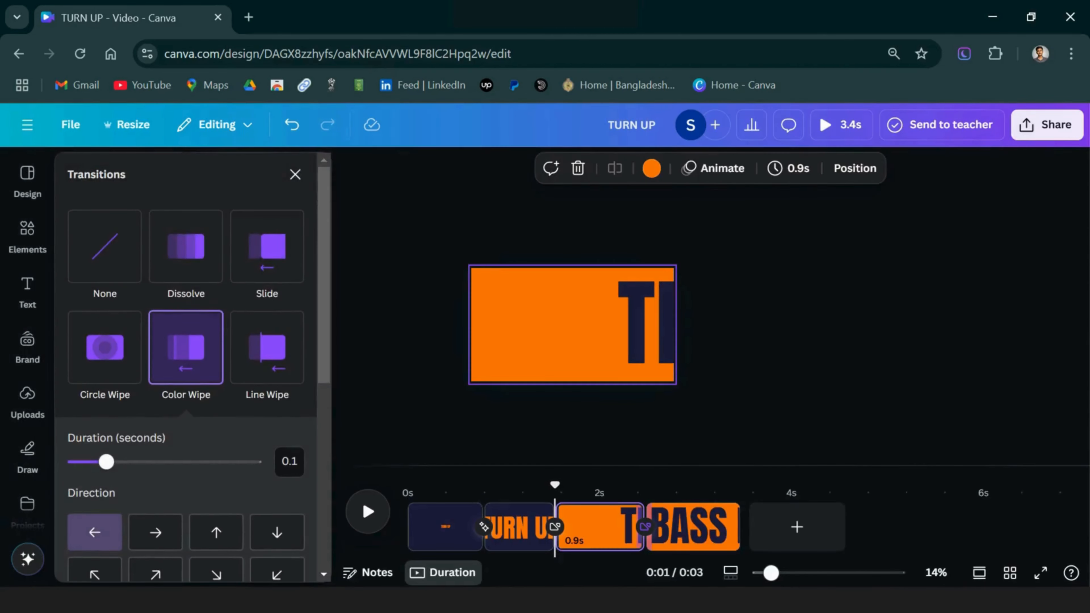
scroll(186, 374, down, 6)
click(105, 433)
key(Escape)
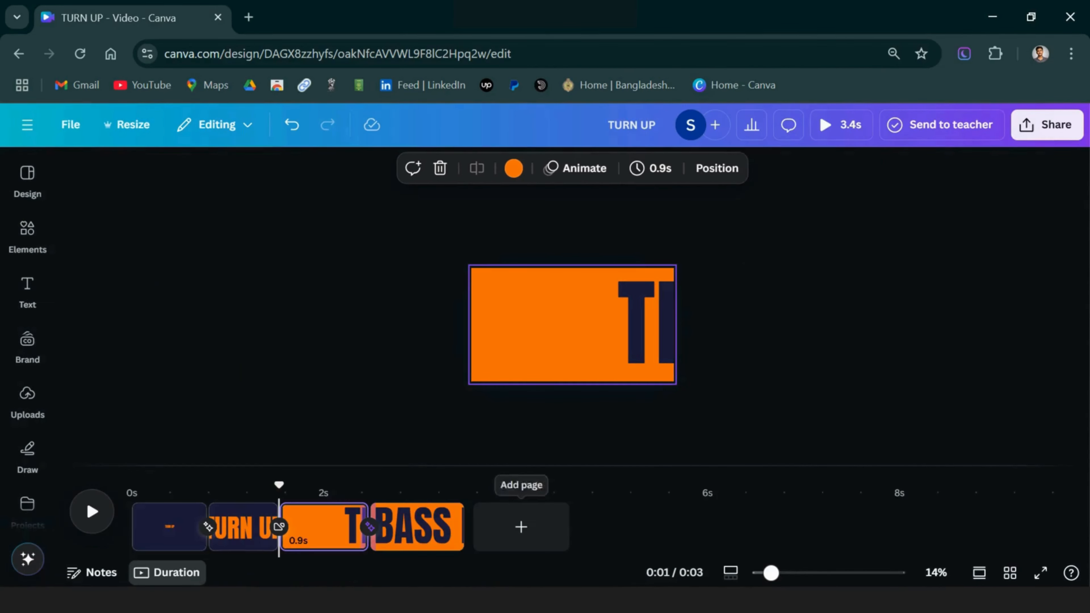
click(840, 125)
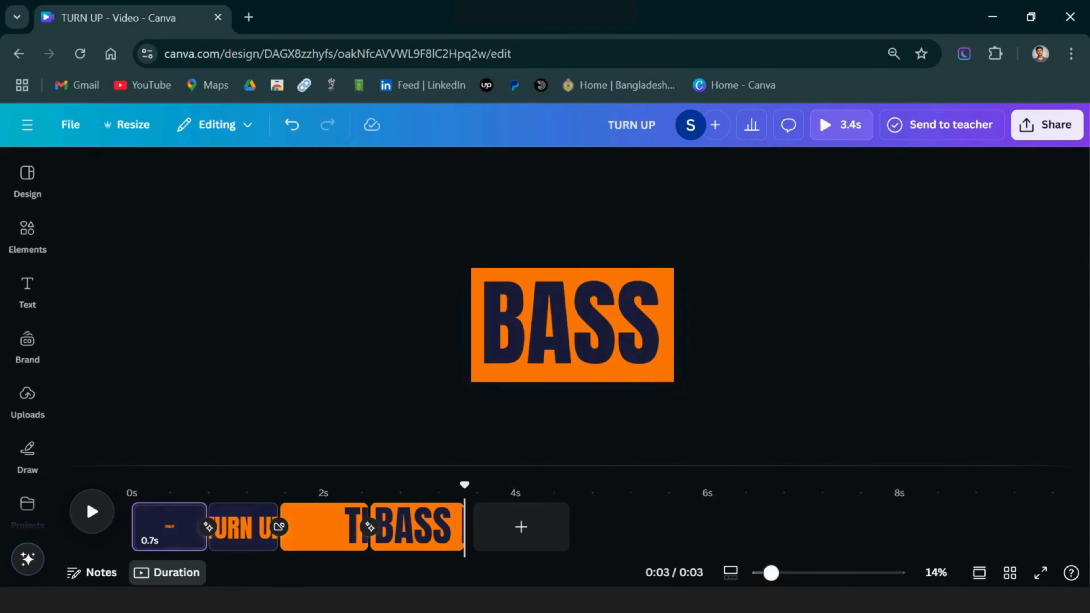
Nudge the BASS text slightly to the right on the fourth page and play the video
click(571, 323)
drag(571, 322, 573, 323)
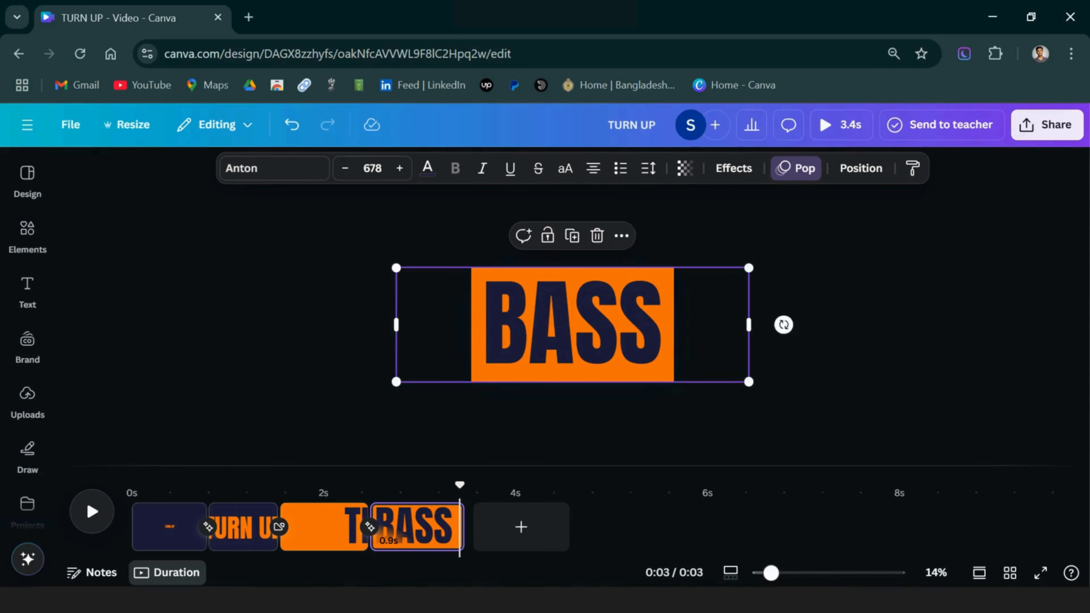
key(space)
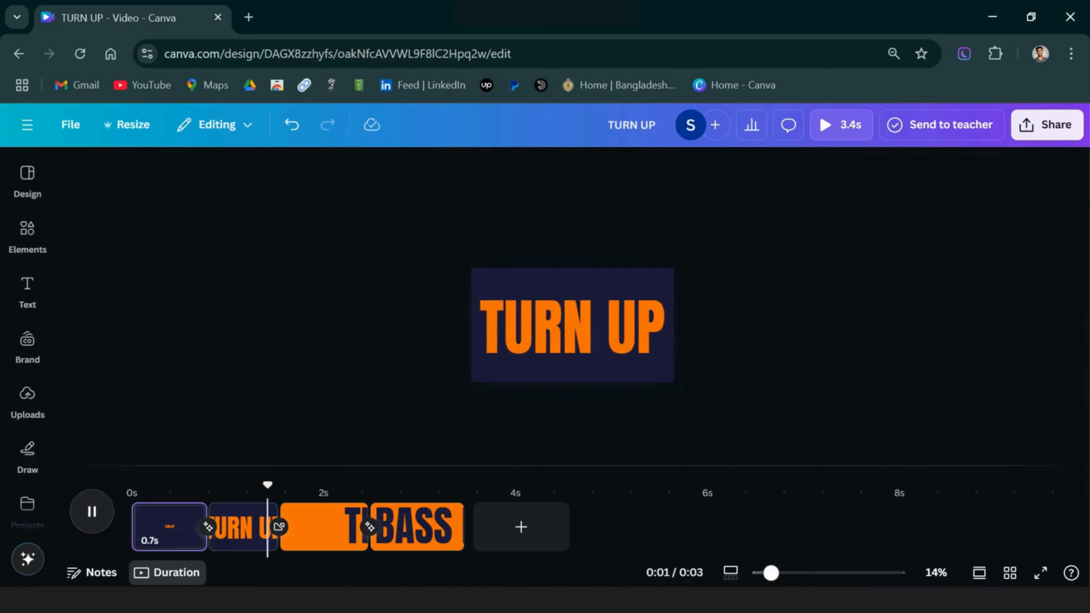
Change the transition between the TURN UP and THE BASS pages to Flow with a rightward direction and play the video
click(278, 527)
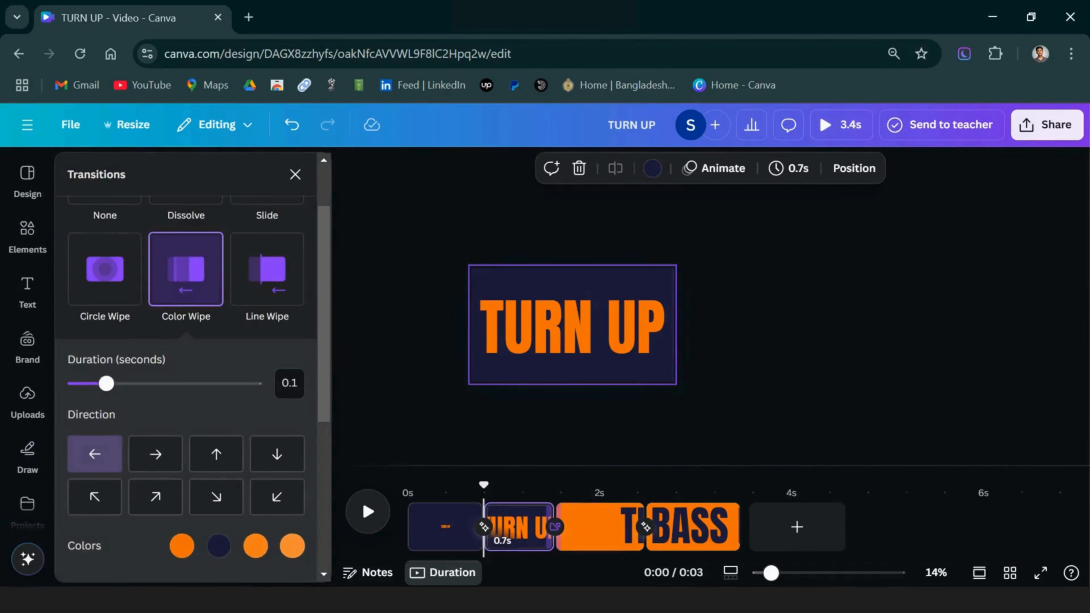
scroll(186, 378, up, 2)
scroll(186, 378, down, 6)
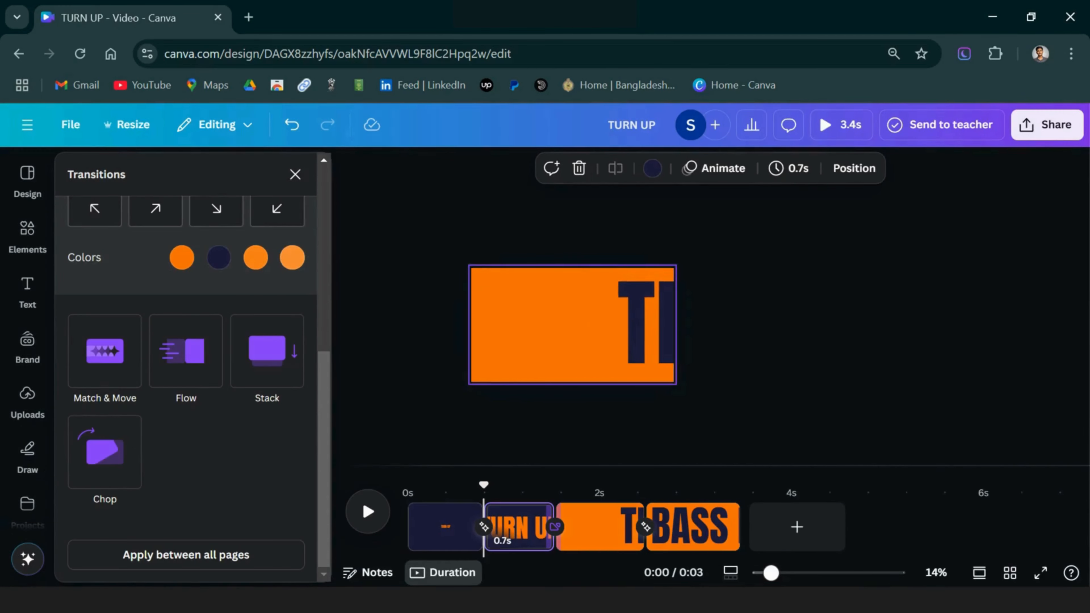
click(186, 352)
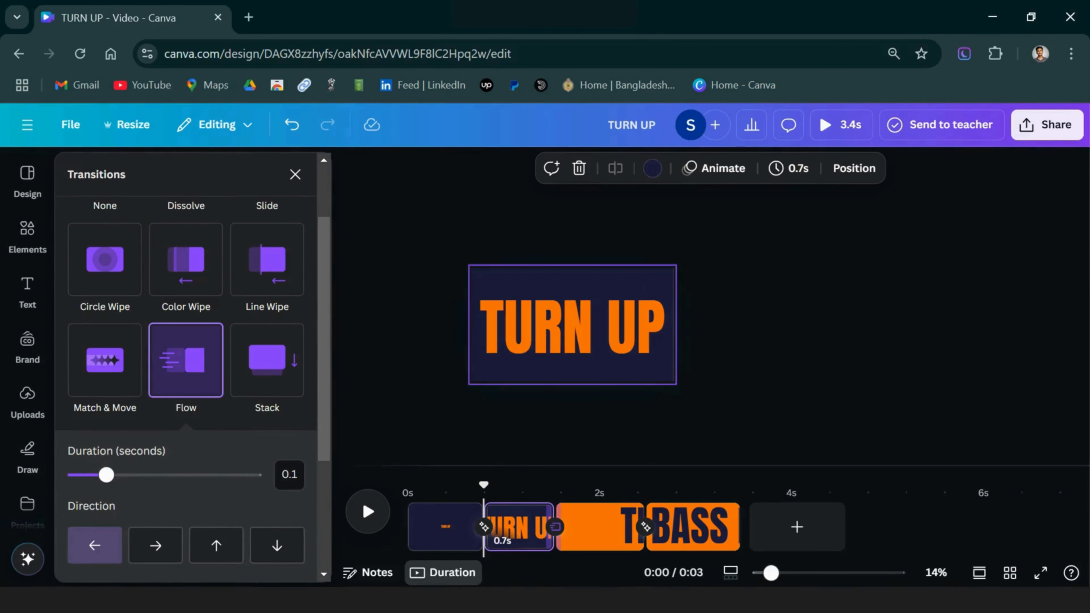
click(156, 545)
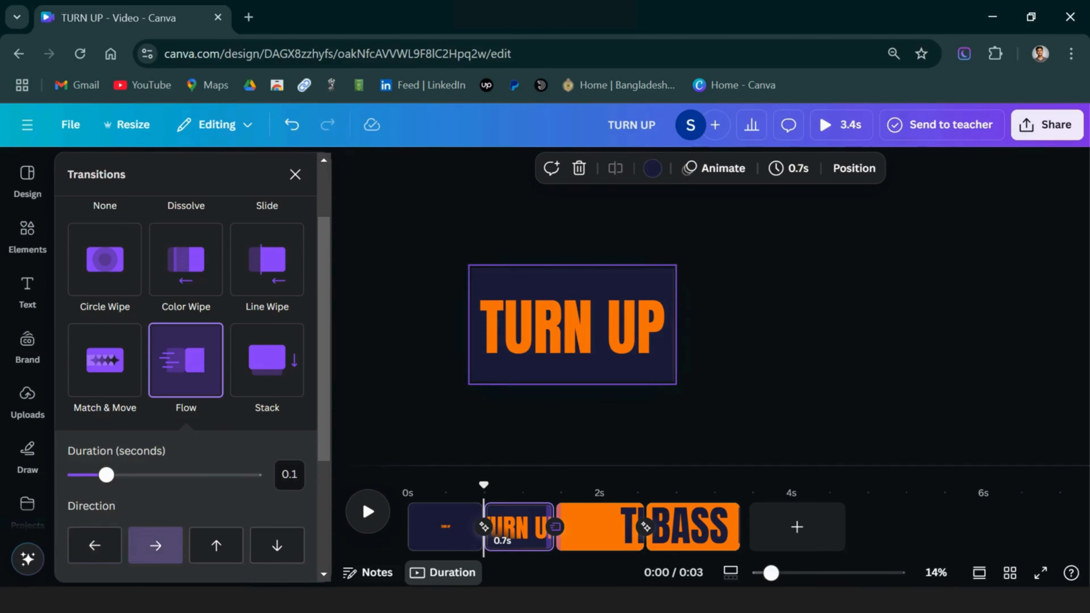
key(Escape)
key(space)
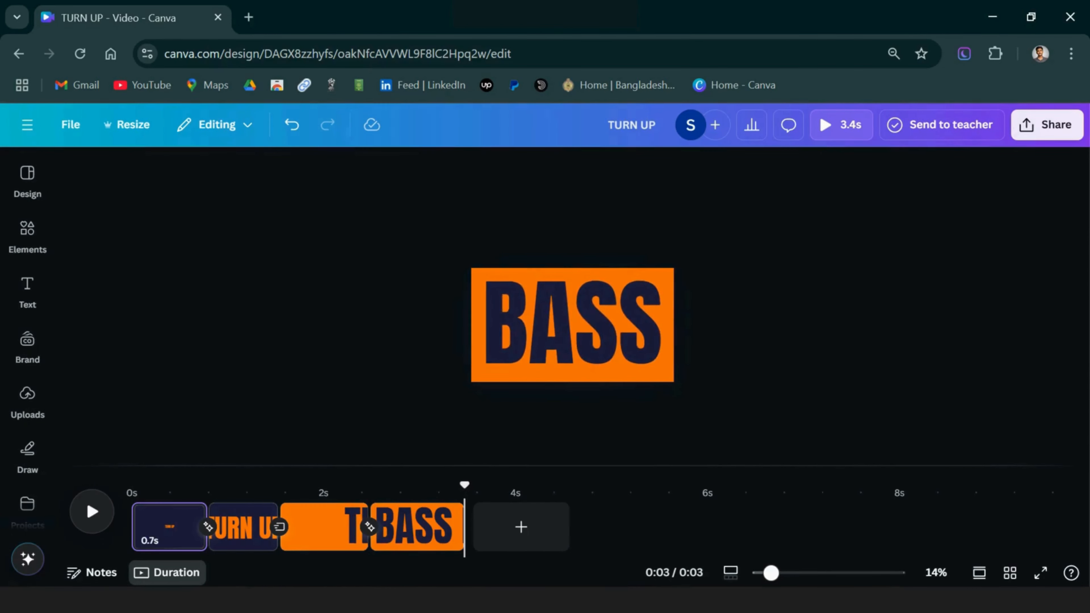
Duplicate the BASS page and set the transition between the two BASS pages to None
right_click(374, 526)
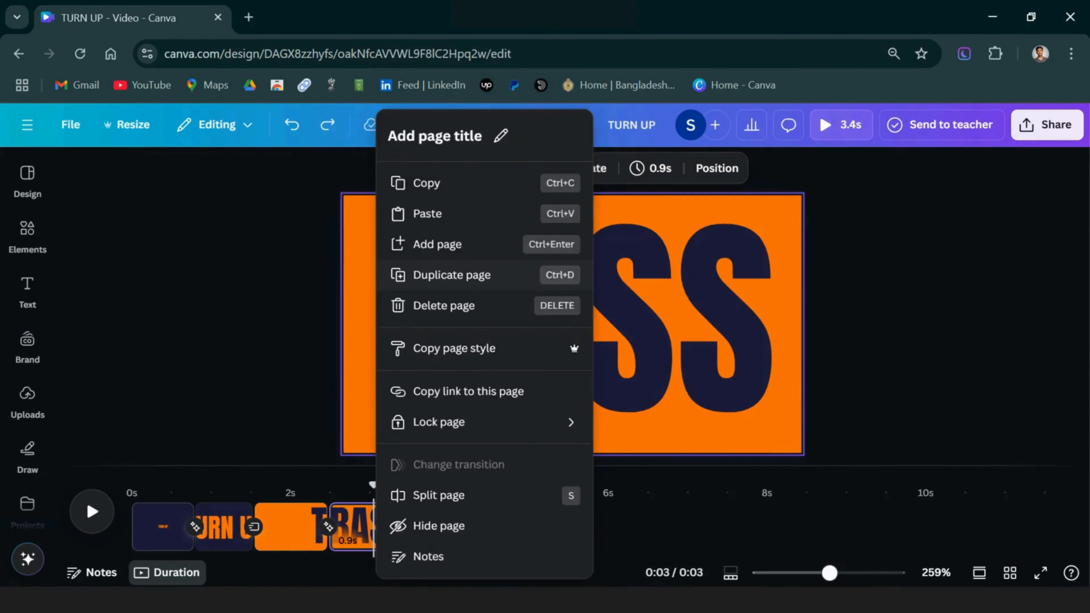
click(440, 274)
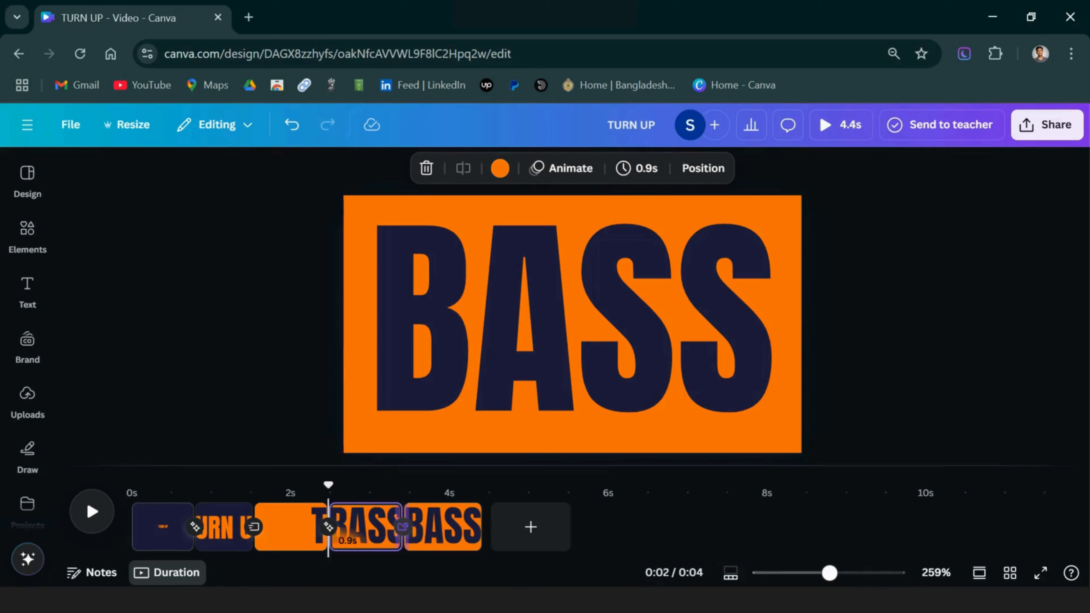
click(402, 527)
scroll(186, 389, down, 4)
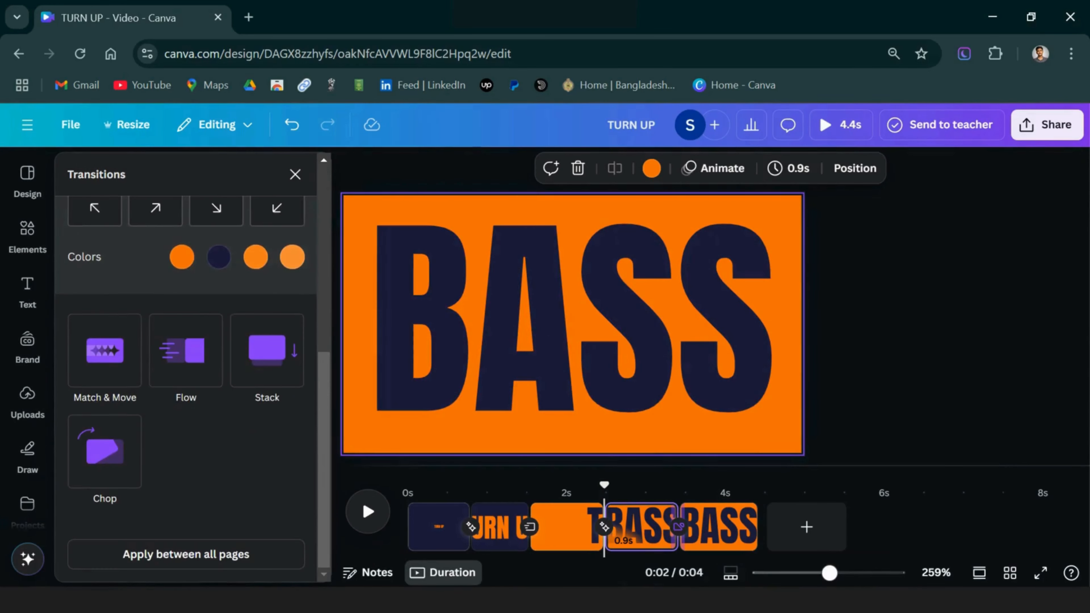
scroll(186, 388, up, 5)
click(105, 246)
click(295, 174)
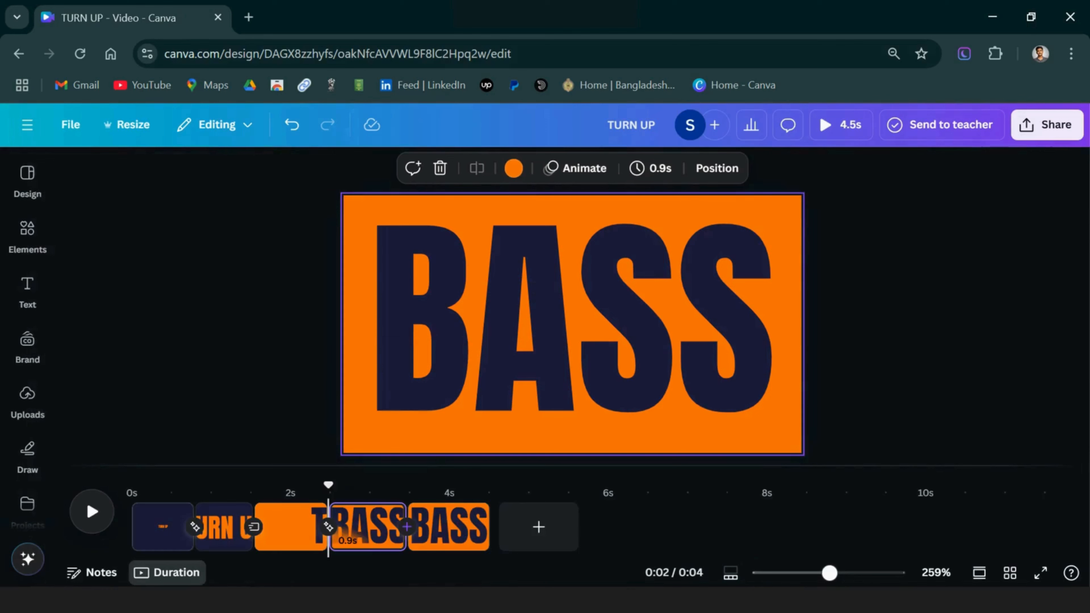
Replace the duplicated page's text with "WITH", shrink it to font size 249 and move it to the middle of the page
click(450, 526)
double_click(572, 317)
text(W)
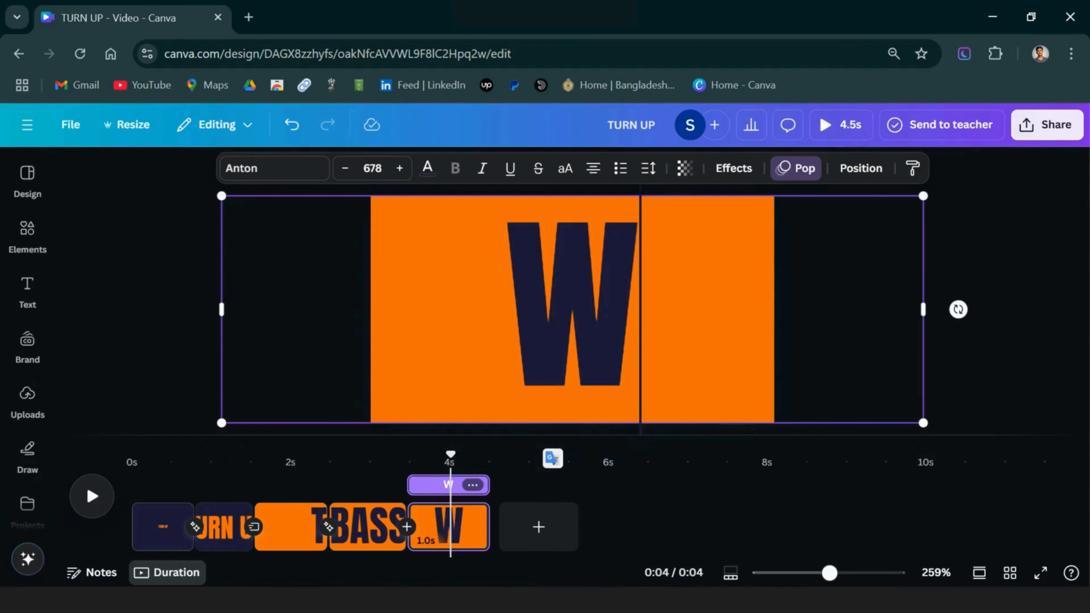
text(ITH)
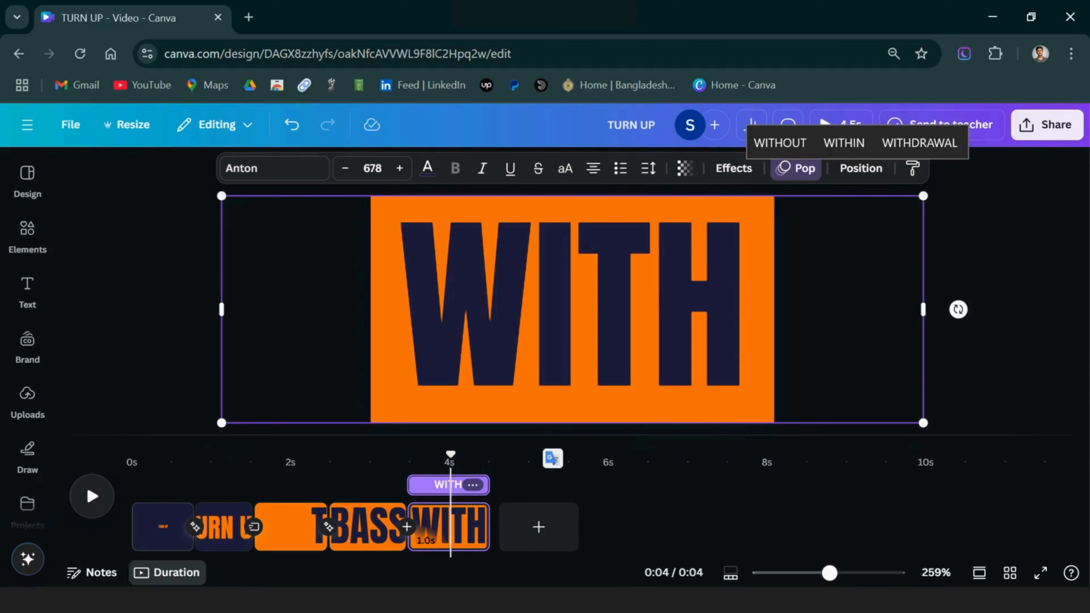
drag(923, 423, 479, 279)
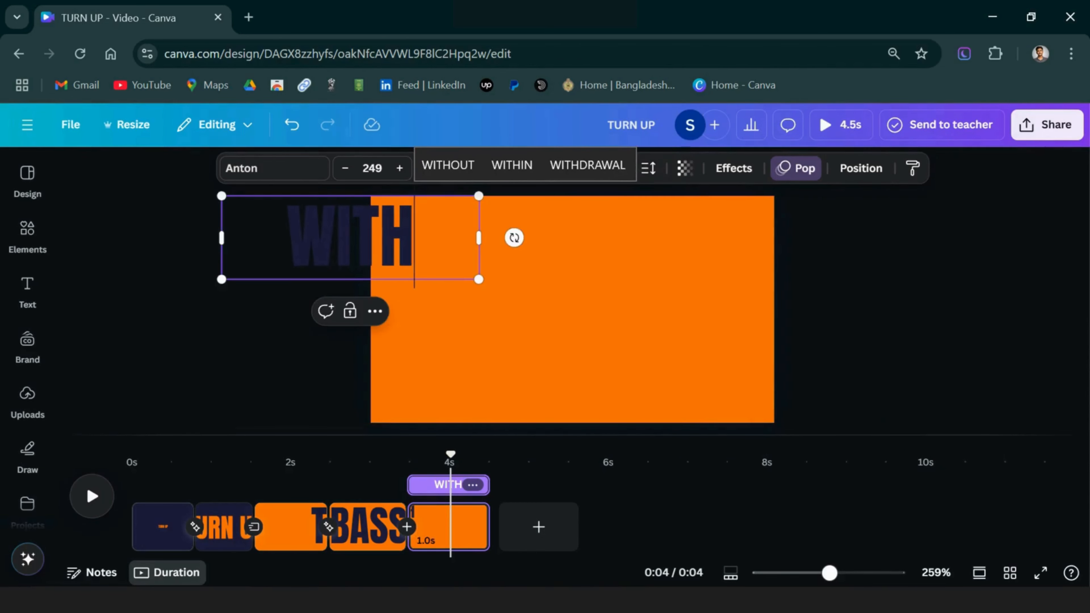
click(499, 310)
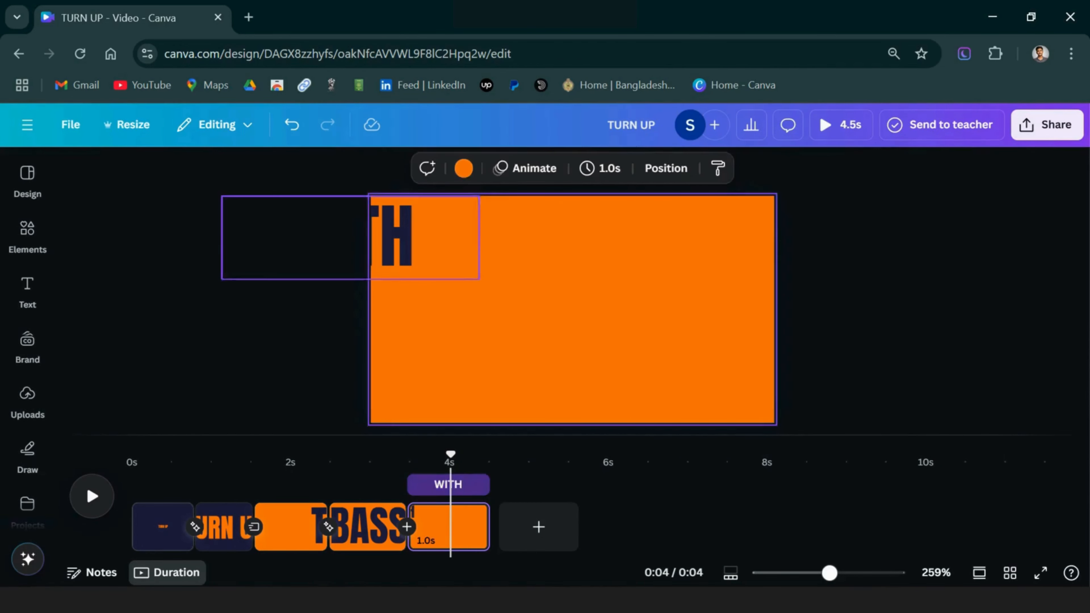
drag(392, 236, 606, 308)
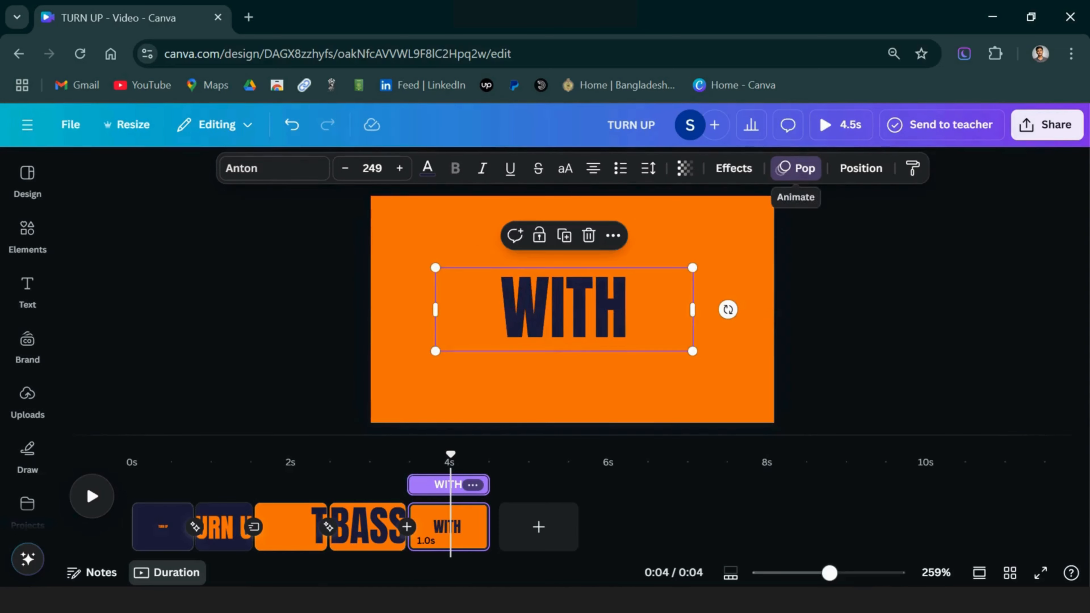
Change the WITH text's animation from Pop to Bounce, playing on enter
click(796, 168)
scroll(185, 361, down, 3)
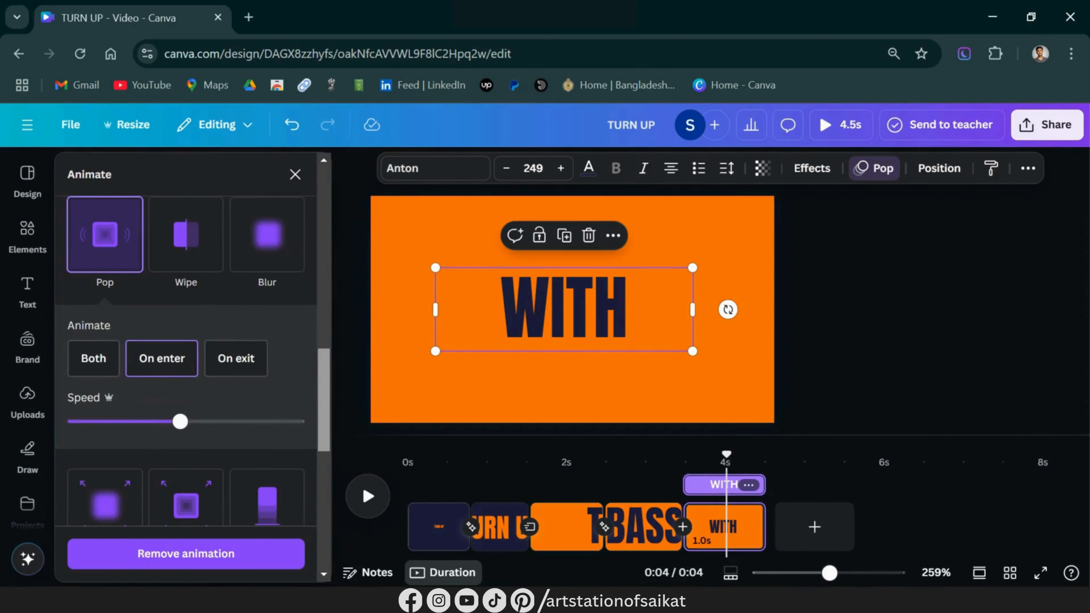
scroll(185, 361, down, 5)
click(105, 367)
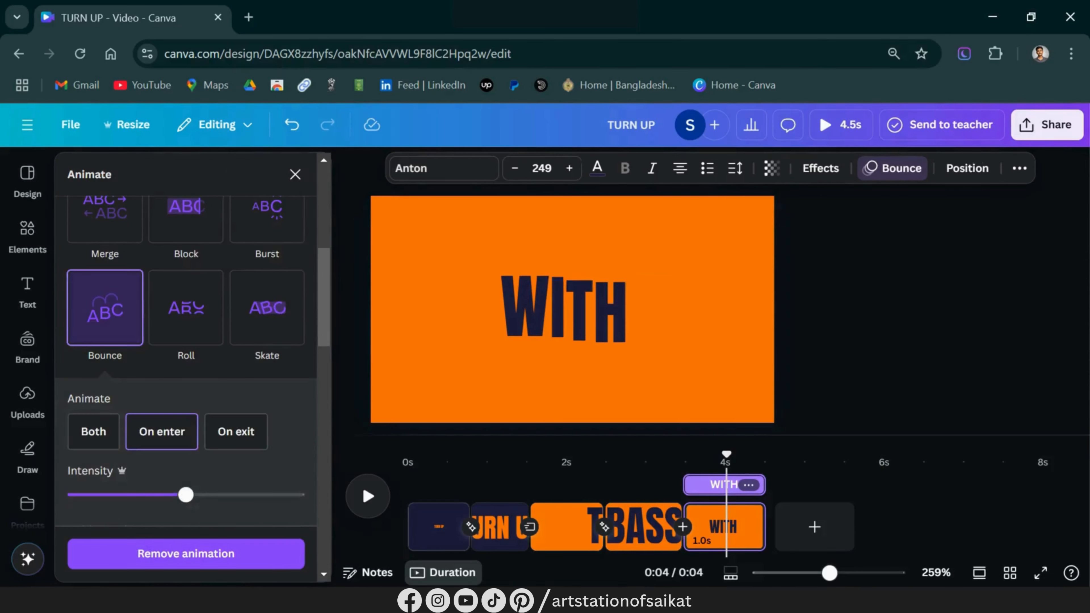
click(295, 175)
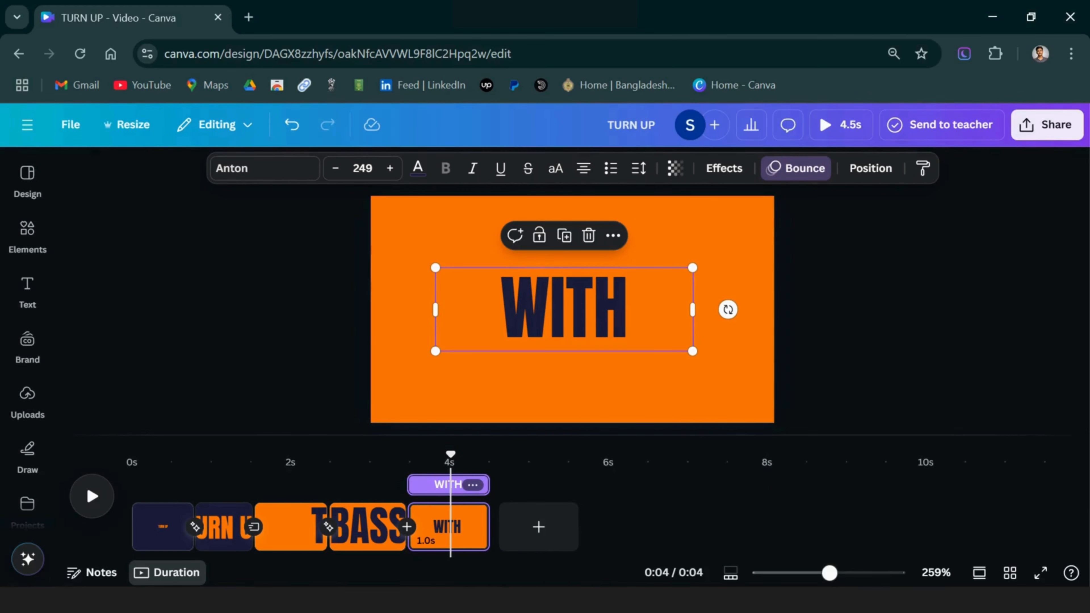
Duplicate the WITH page and set a Match & Move transition of 0.52 seconds between the two WITH pages
click(460, 527)
right_click(447, 526)
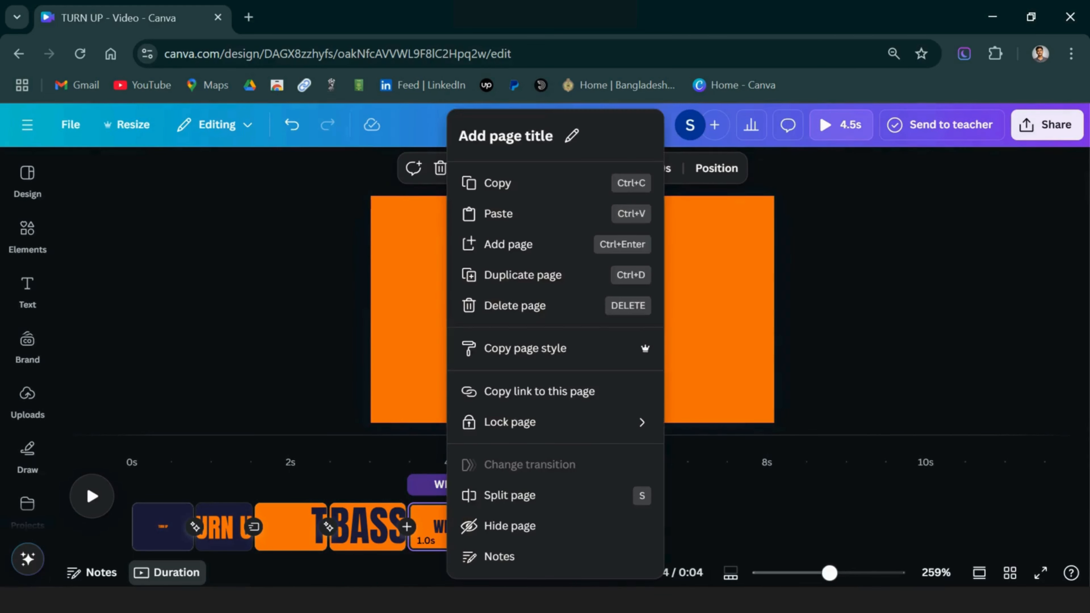
click(522, 275)
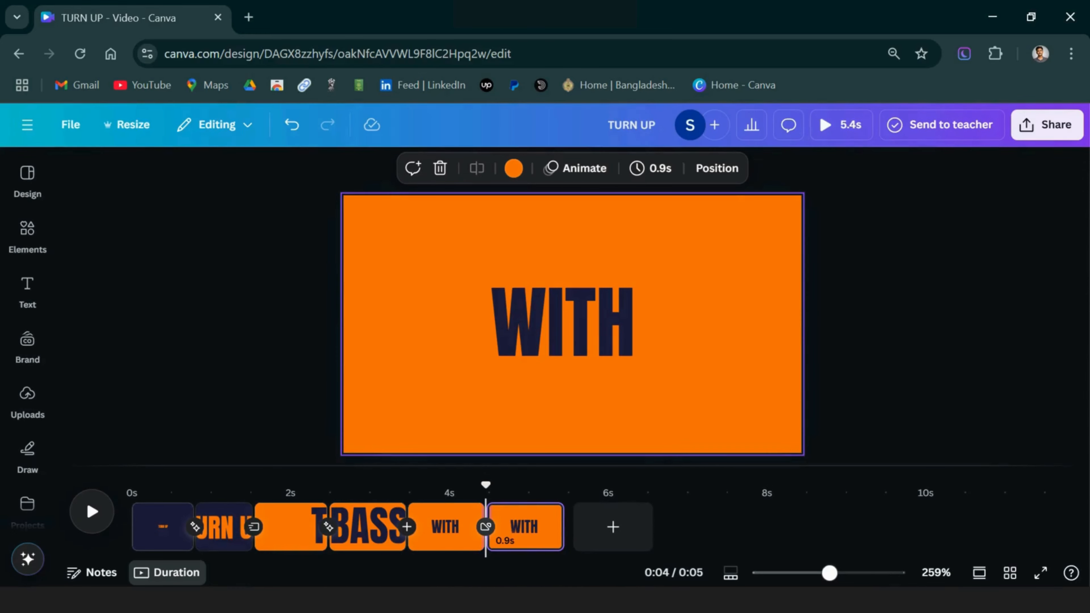
click(485, 526)
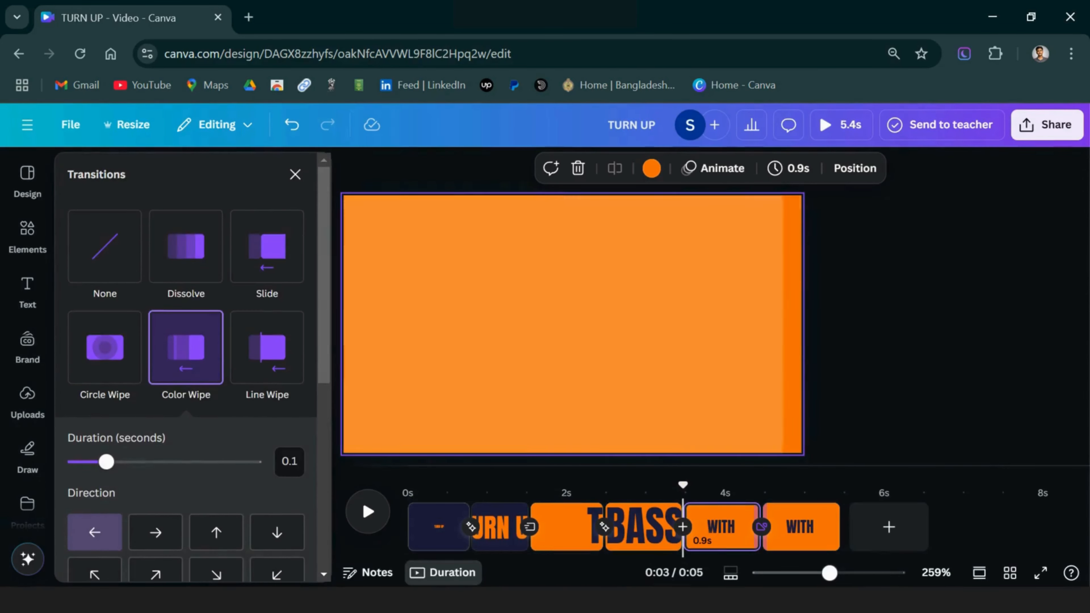
scroll(186, 365, down, 5)
click(104, 351)
drag(106, 488, 253, 488)
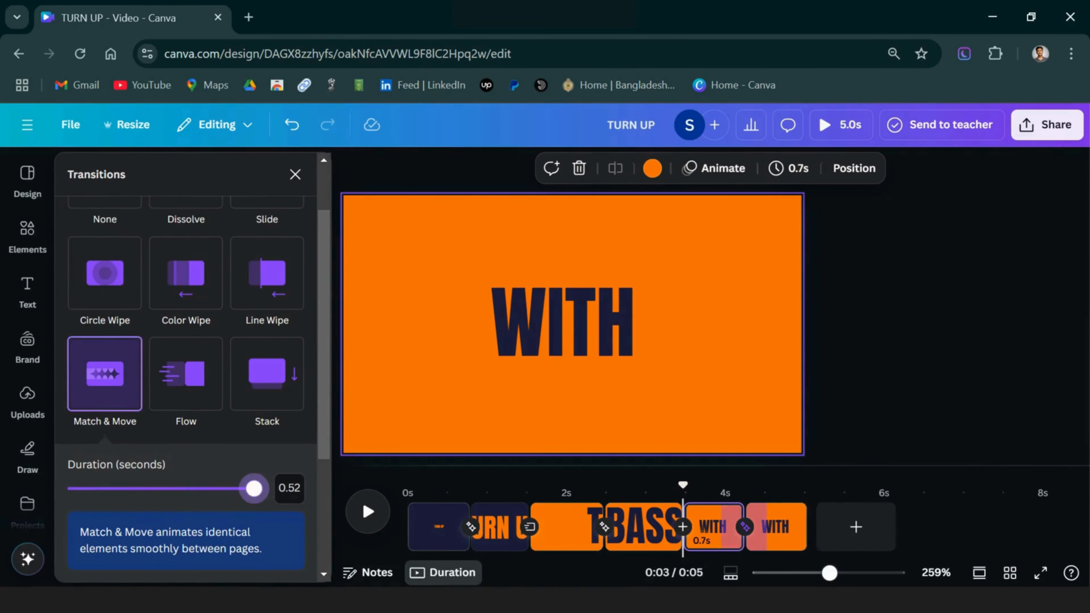
key(Escape)
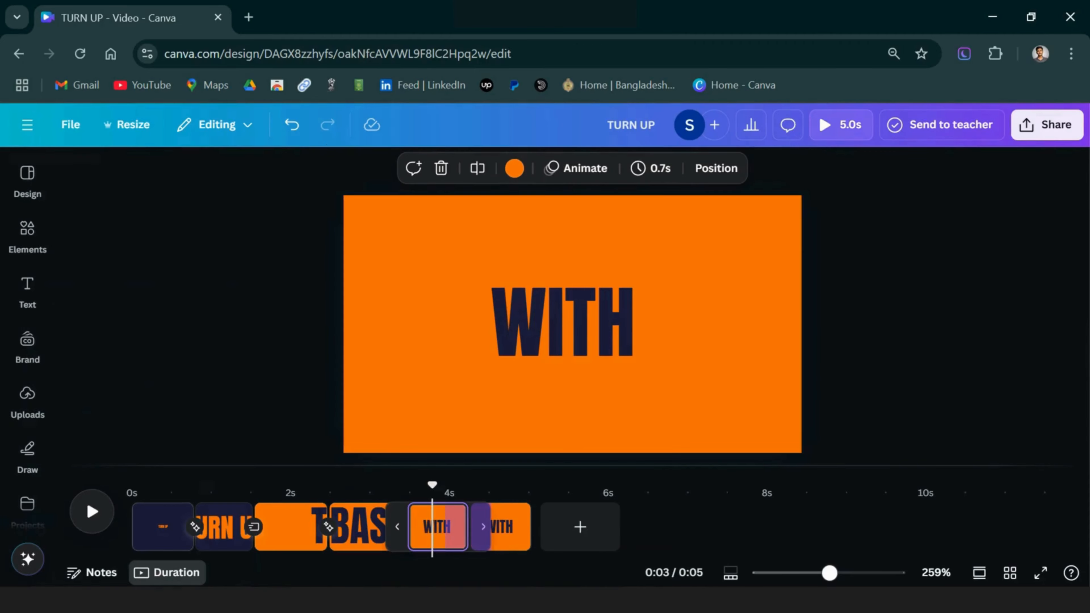
Browse the circle graphics and add the multicolored striped circle behind the text on the first WITH page
click(27, 292)
click(26, 234)
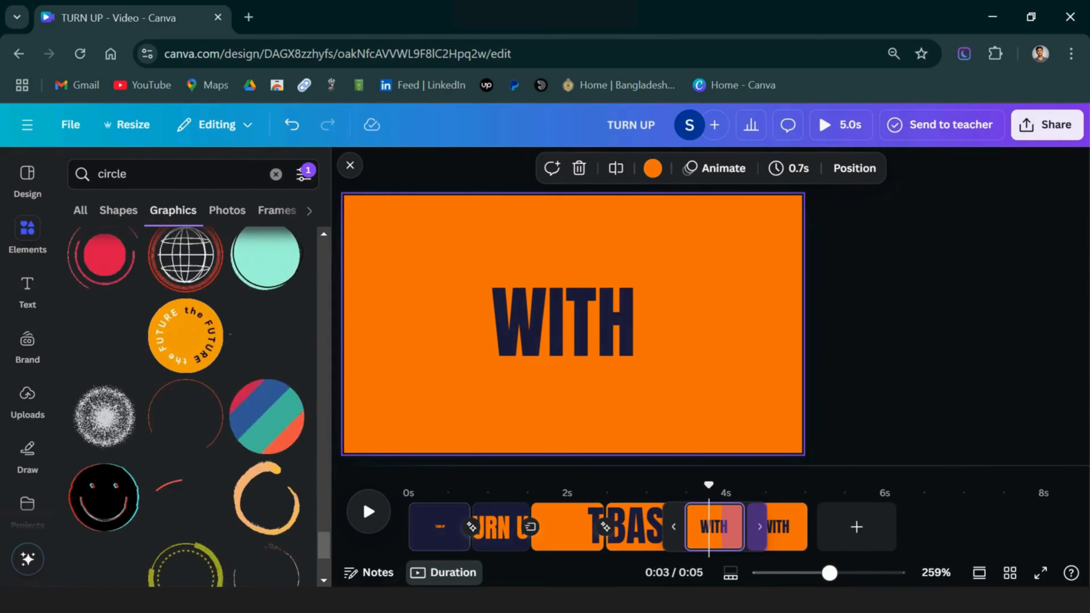
scroll(185, 408, down, 5)
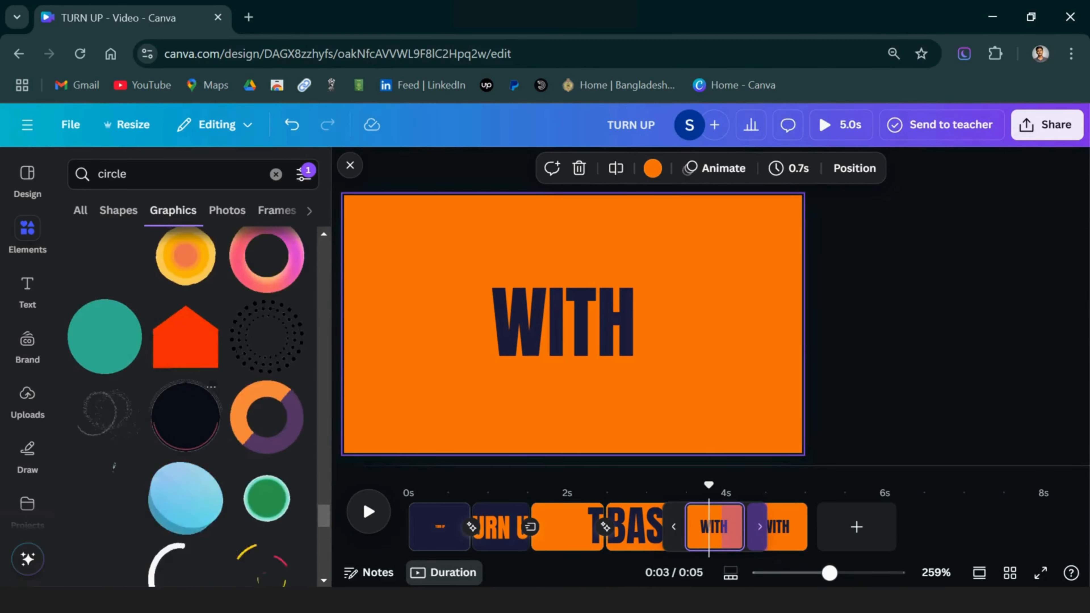
scroll(185, 416, down, 5)
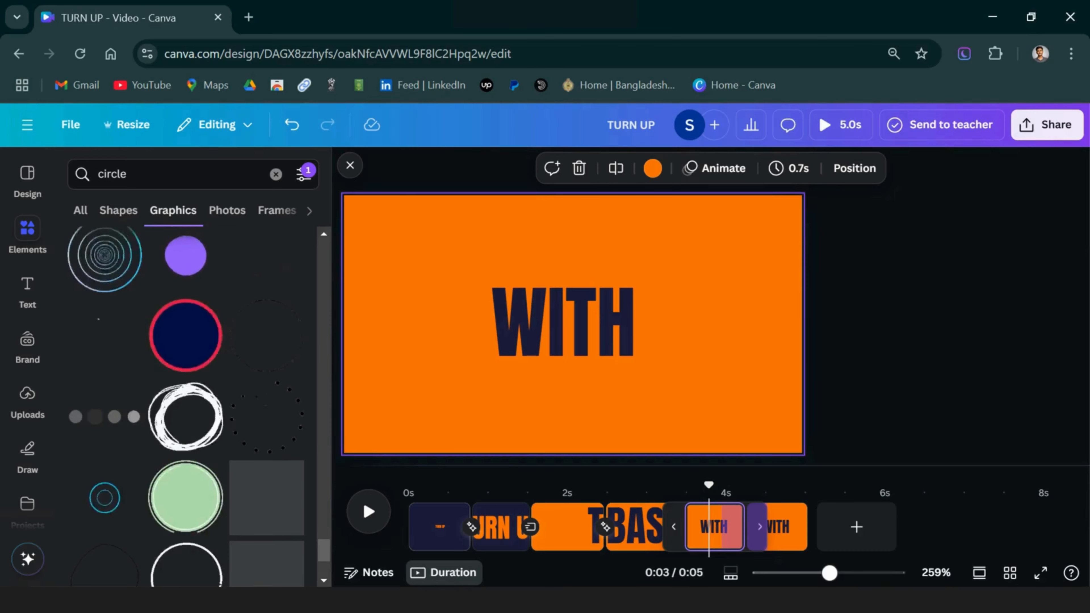
scroll(266, 375, down, 4)
scroll(267, 375, up, 8)
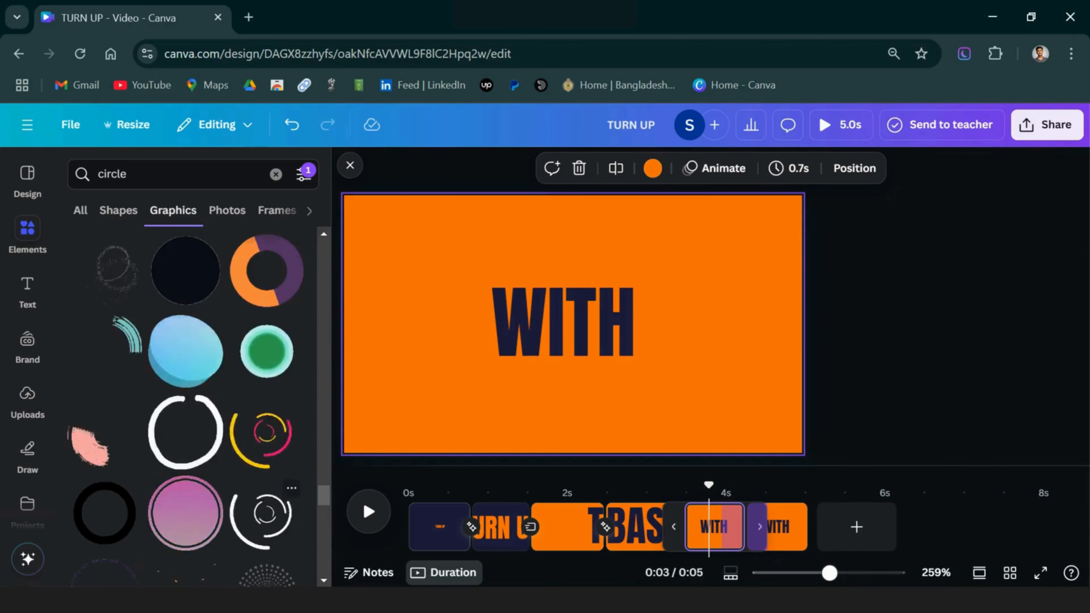
scroll(185, 407, up, 4)
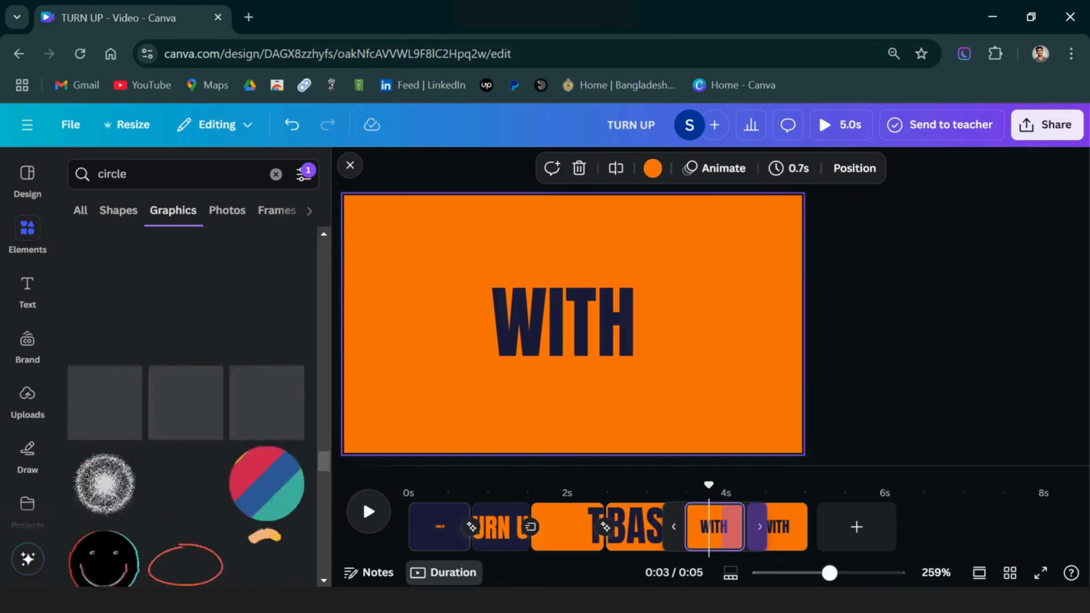
scroll(185, 408, down, 1)
click(266, 438)
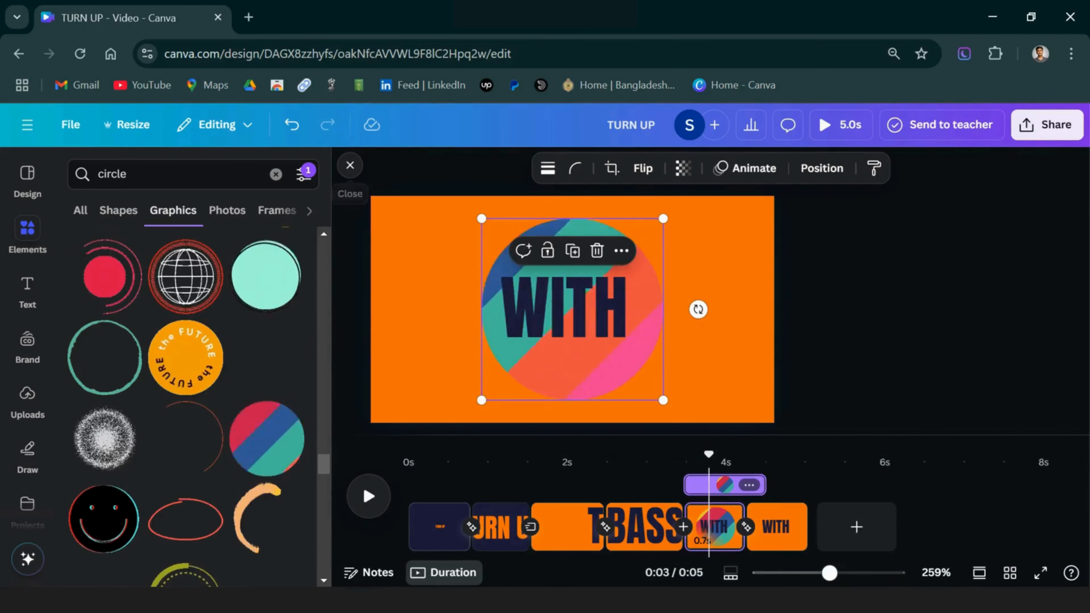
Shrink the striped circle to a tiny dot in the middle of the page, behind the WITH text
click(350, 165)
drag(662, 400, 572, 309)
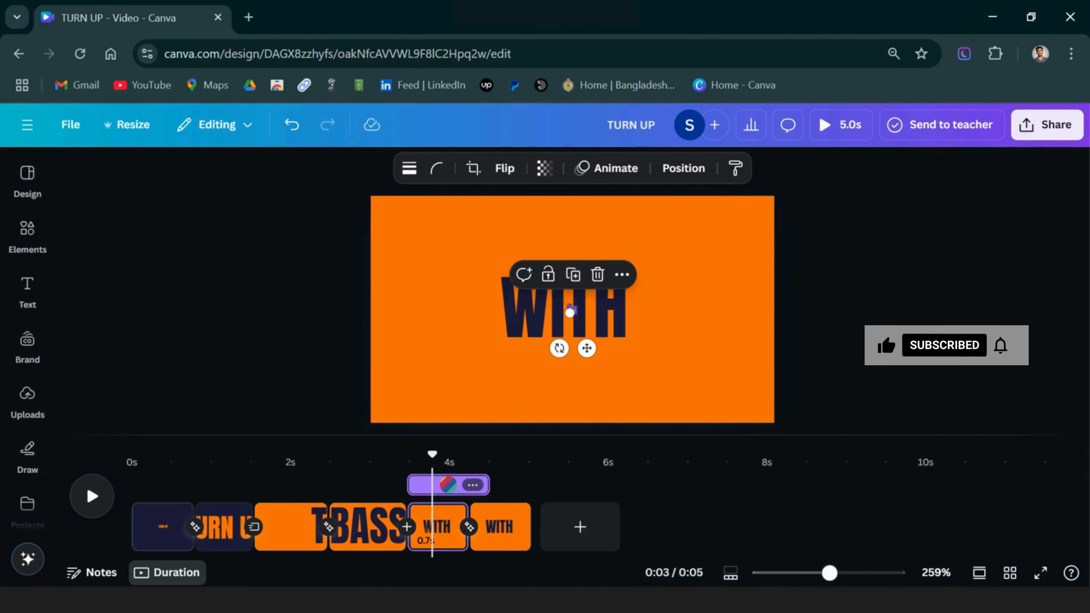
key(Escape)
Copy the tiny striped circle from the first WITH page's layers and paste it onto the second WITH page
click(561, 322)
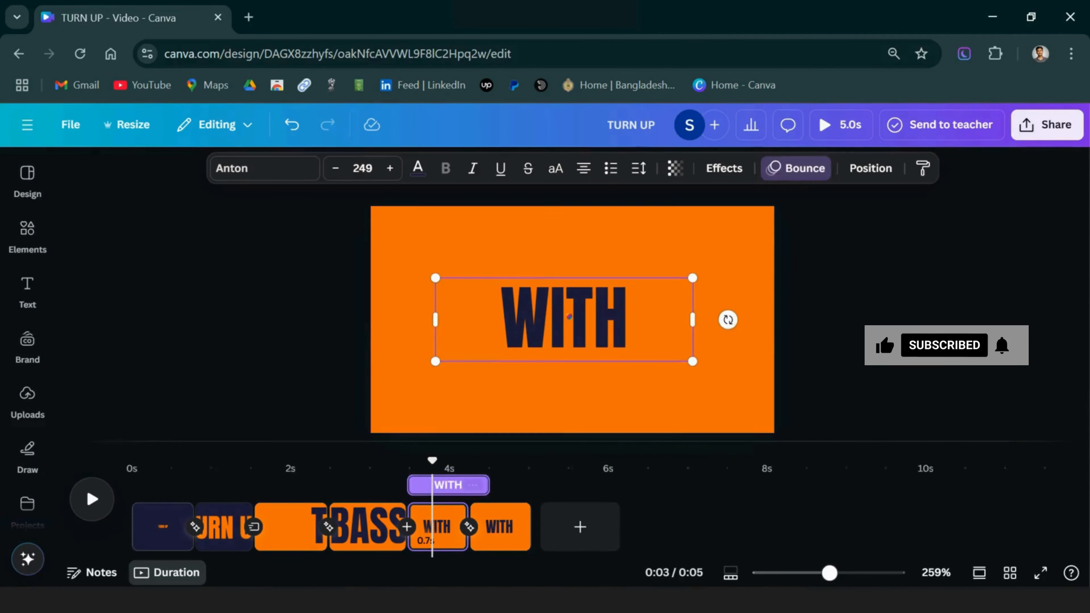
key(alt+1)
click(193, 353)
click(304, 342)
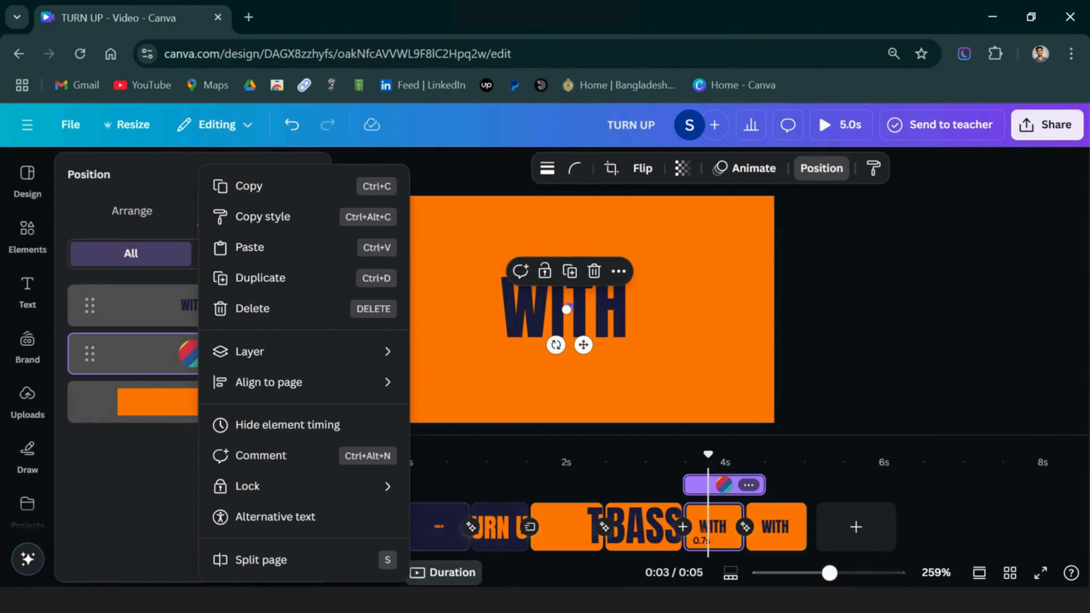
click(248, 185)
click(776, 526)
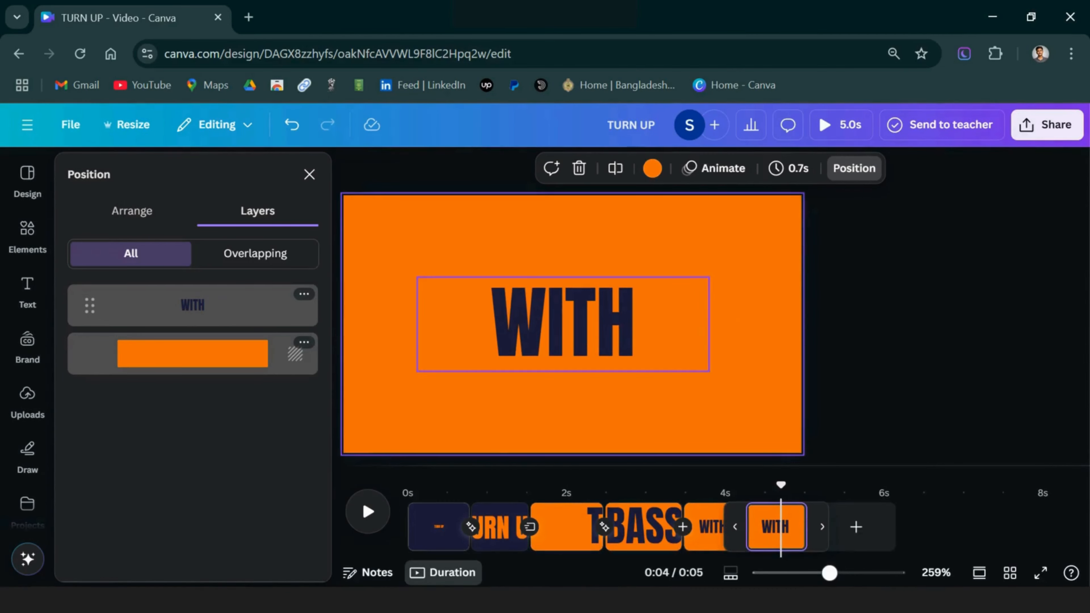
right_click(596, 309)
click(630, 243)
key(Escape)
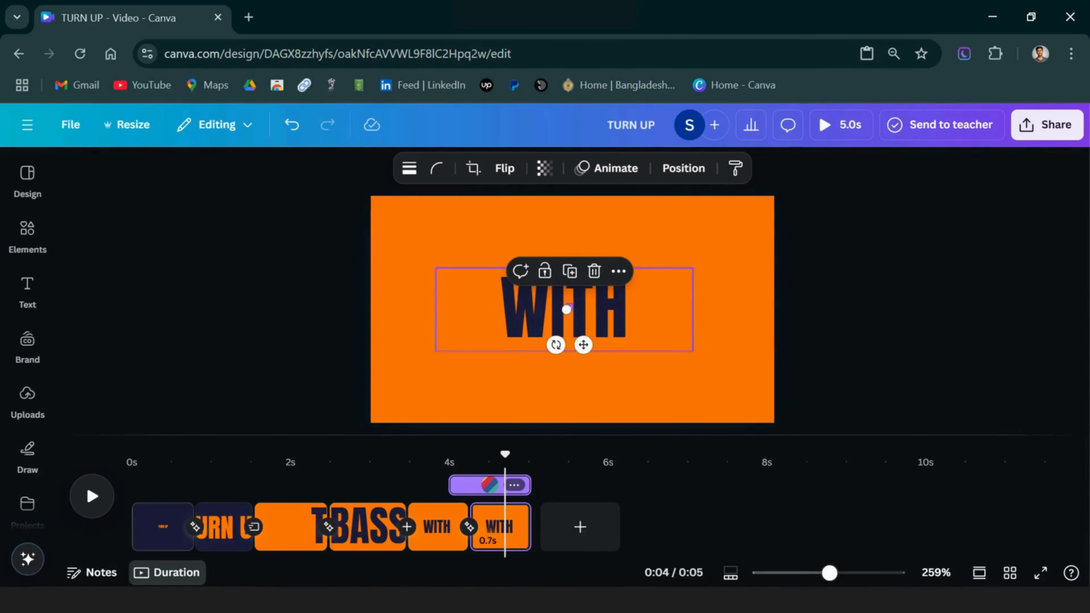
Enlarge the pasted striped circle on the second WITH page and move its layer behind the WITH text
drag(584, 321, 654, 391)
click(683, 168)
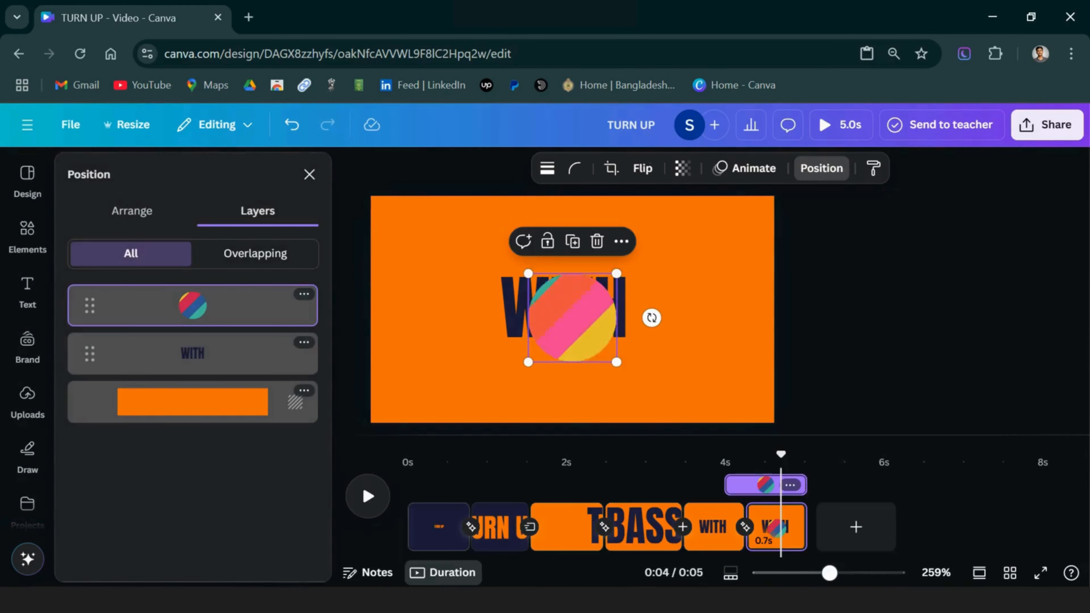
drag(90, 306, 89, 354)
click(309, 174)
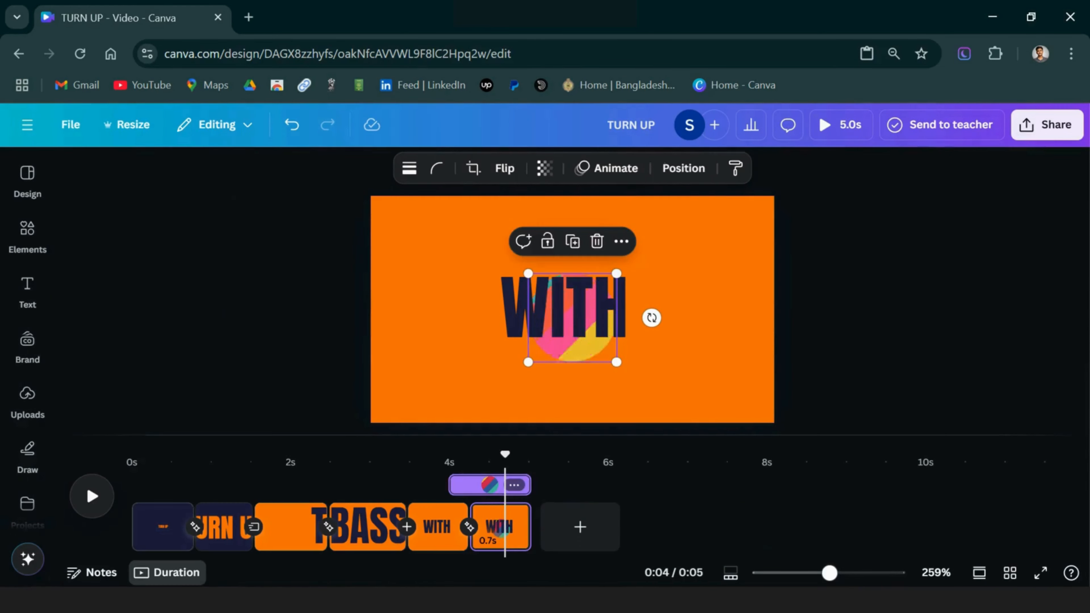
Scale up and centre the striped circle until it covers the whole second WITH page behind the text
drag(616, 362, 714, 461)
drag(621, 366, 558, 306)
drag(652, 400, 827, 575)
drag(686, 386, 613, 301)
click(730, 572)
drag(793, 572, 772, 573)
drag(666, 403, 732, 470)
drag(635, 352, 598, 332)
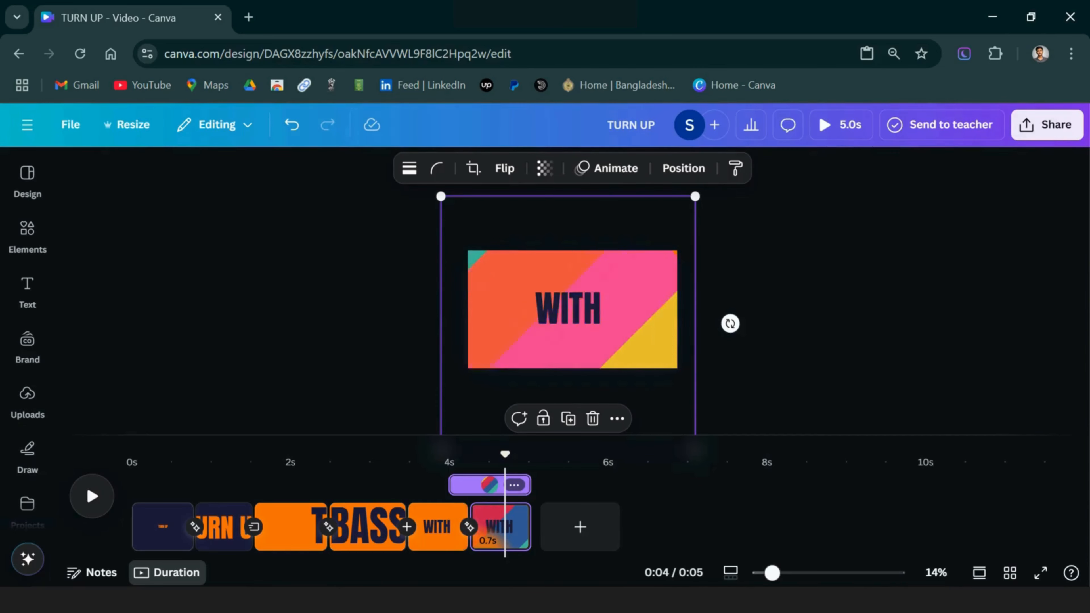
Play the video from before the WITH pages, and once more from the start, to check the circle transition
drag(505, 454, 426, 454)
key(space)
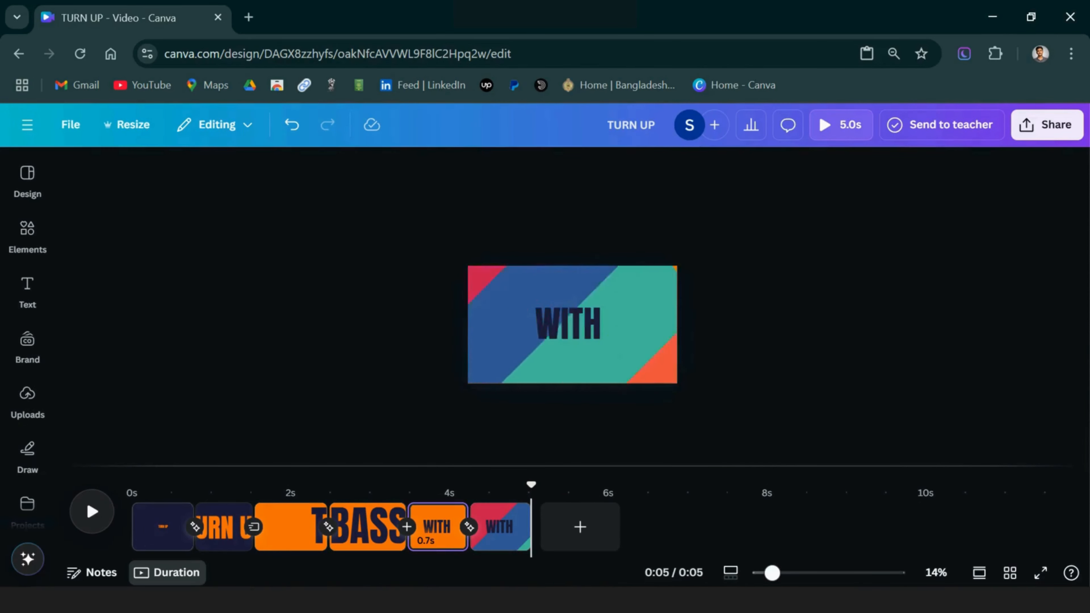
drag(531, 484, 131, 485)
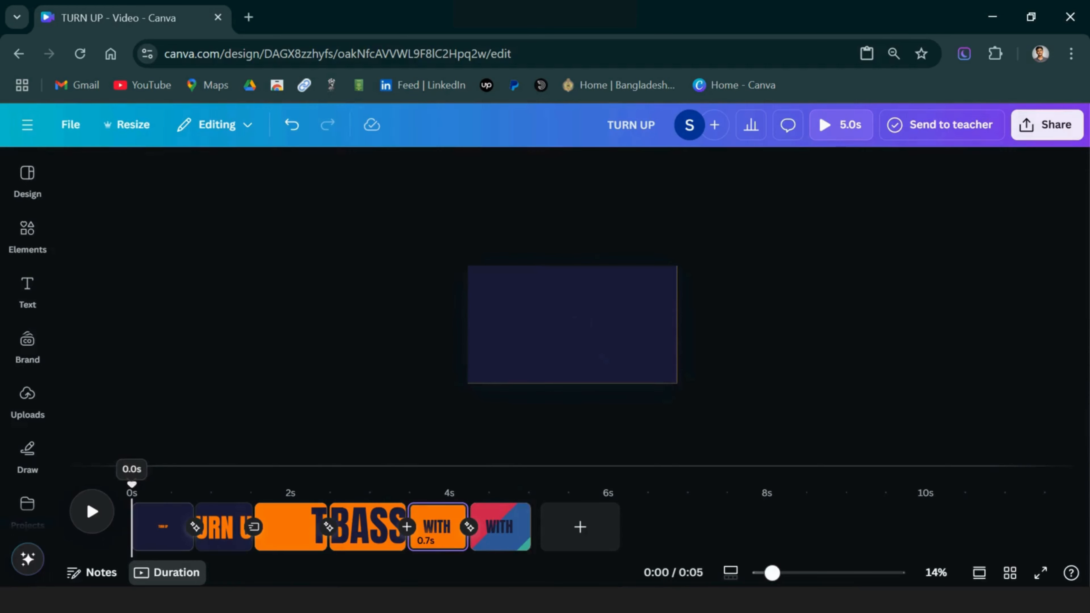
key(space)
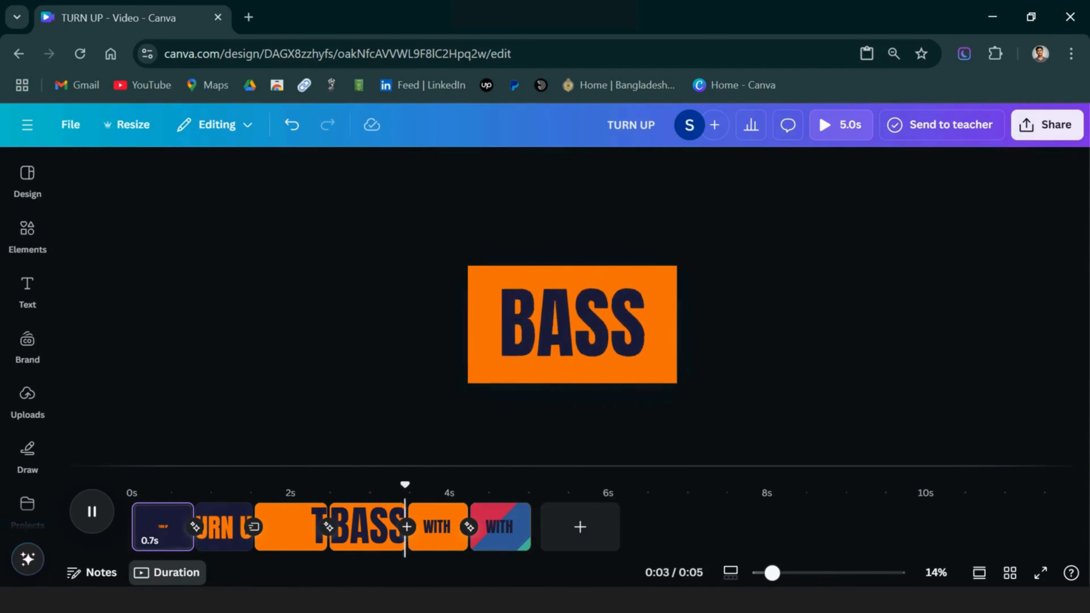
Show the element timing of the tiny circle on the first WITH page and trim its start to leave about 0.8 seconds
click(441, 526)
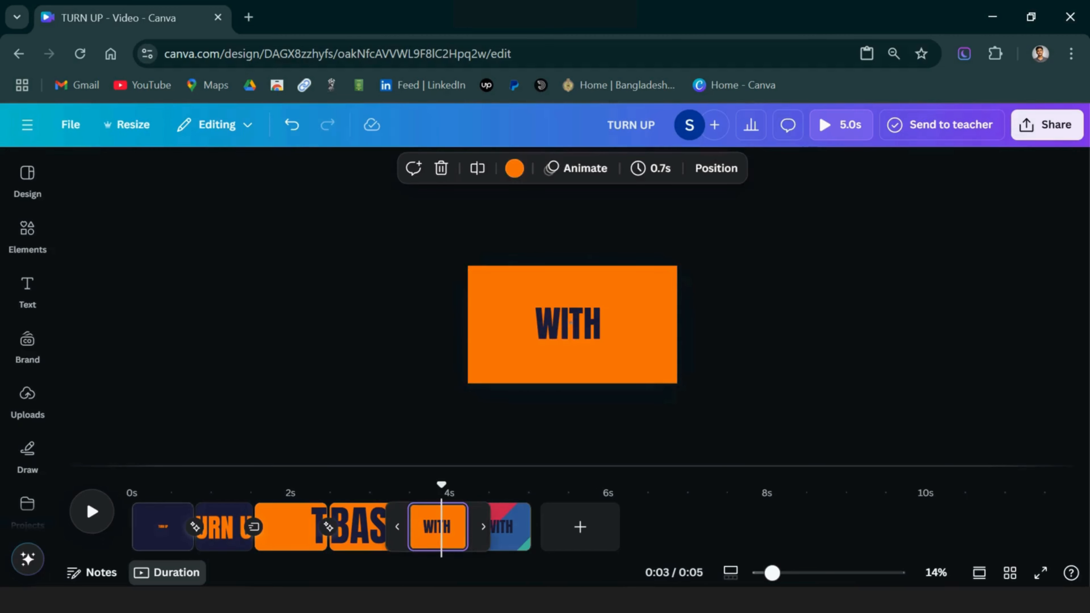
click(716, 168)
click(306, 342)
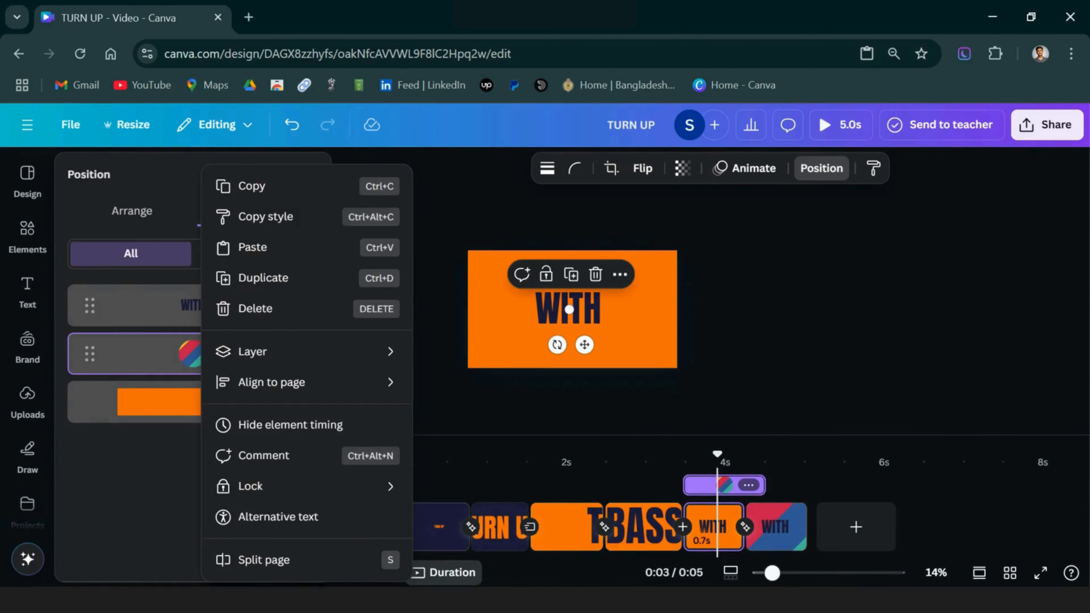
click(289, 425)
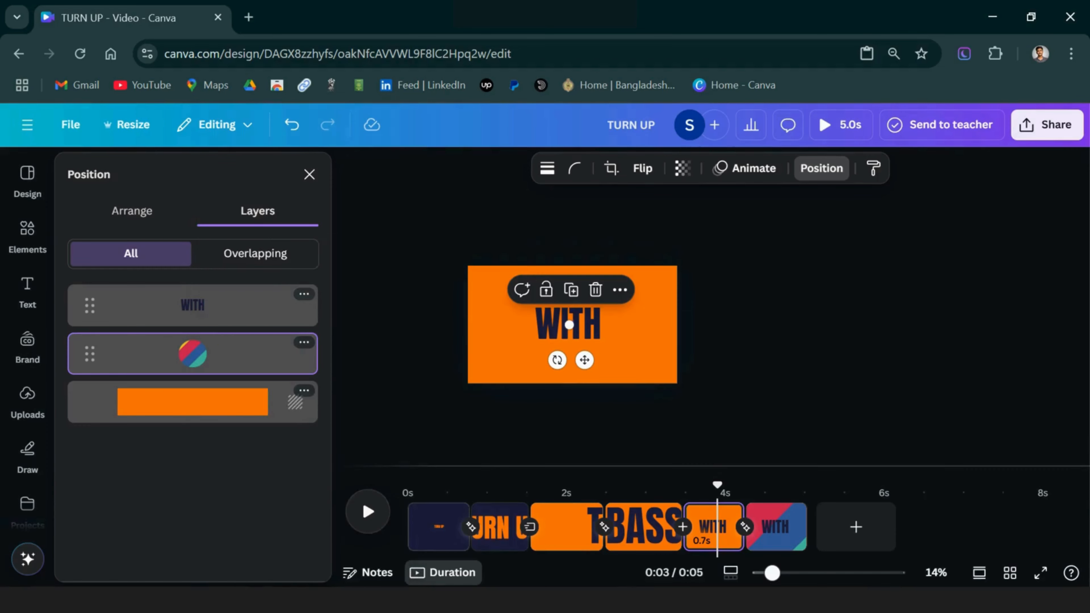
click(306, 341)
click(290, 424)
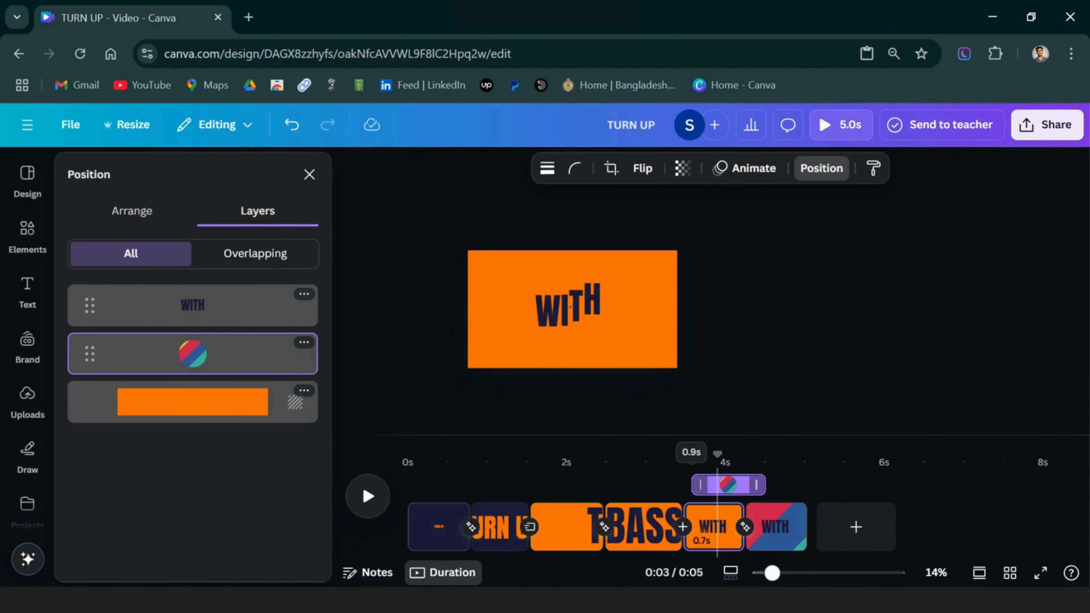
drag(709, 485, 718, 484)
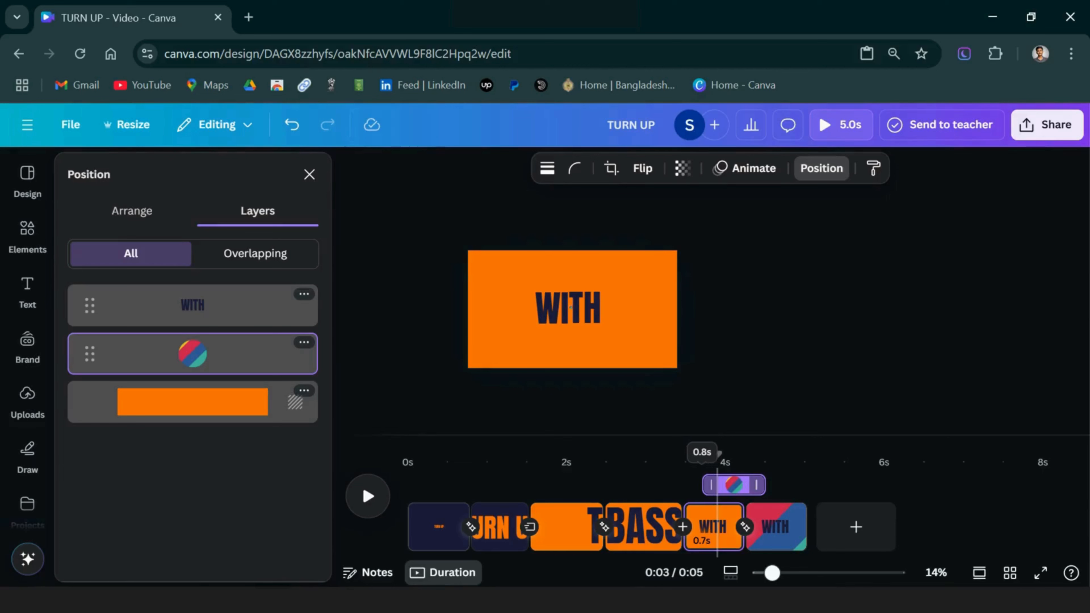
click(569, 309)
mouse_move(717, 454)
mouse_down()
mouse_move(678, 454)
mouse_move(701, 453)
mouse_up()
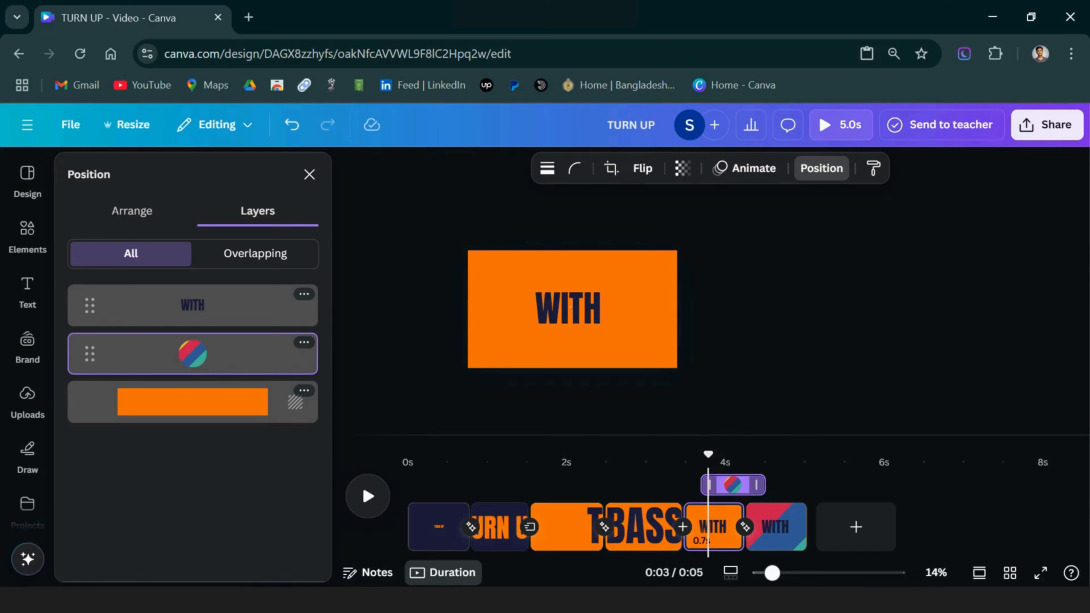
Scrub through the second WITH page to check the striped circle's animation up to the end of the video
drag(708, 454, 804, 453)
key(Escape)
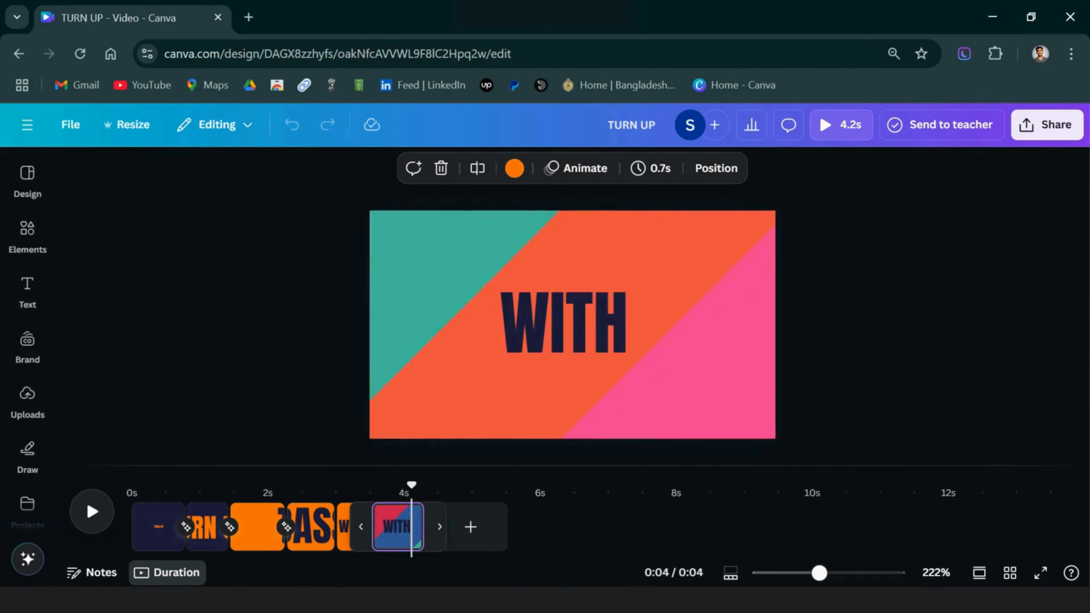
mouse_move(412, 485)
mouse_down()
mouse_move(343, 485)
mouse_move(399, 484)
mouse_up()
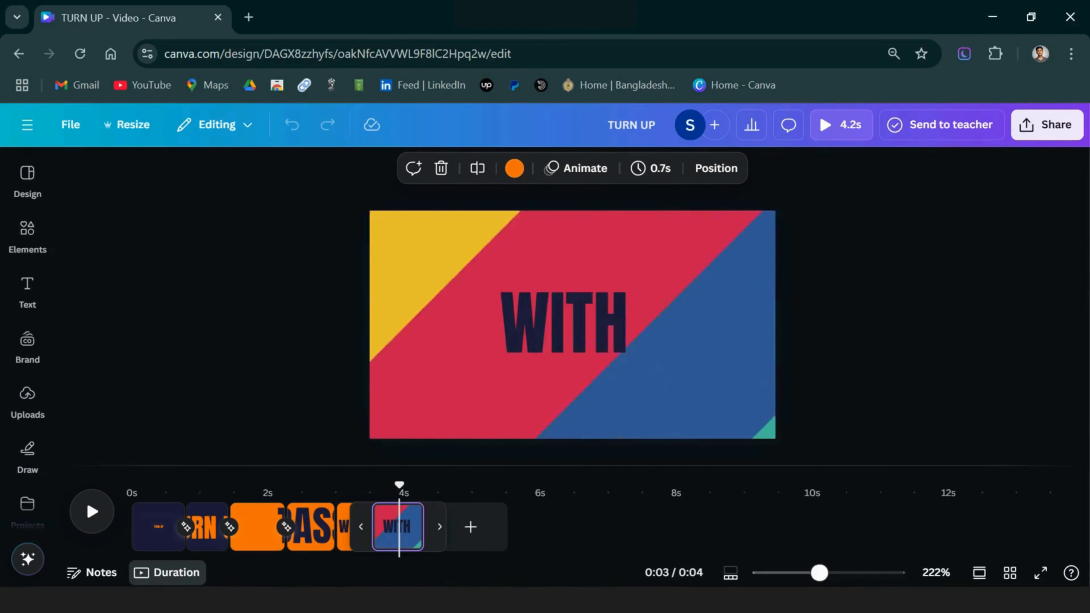
drag(819, 573, 838, 573)
click(512, 484)
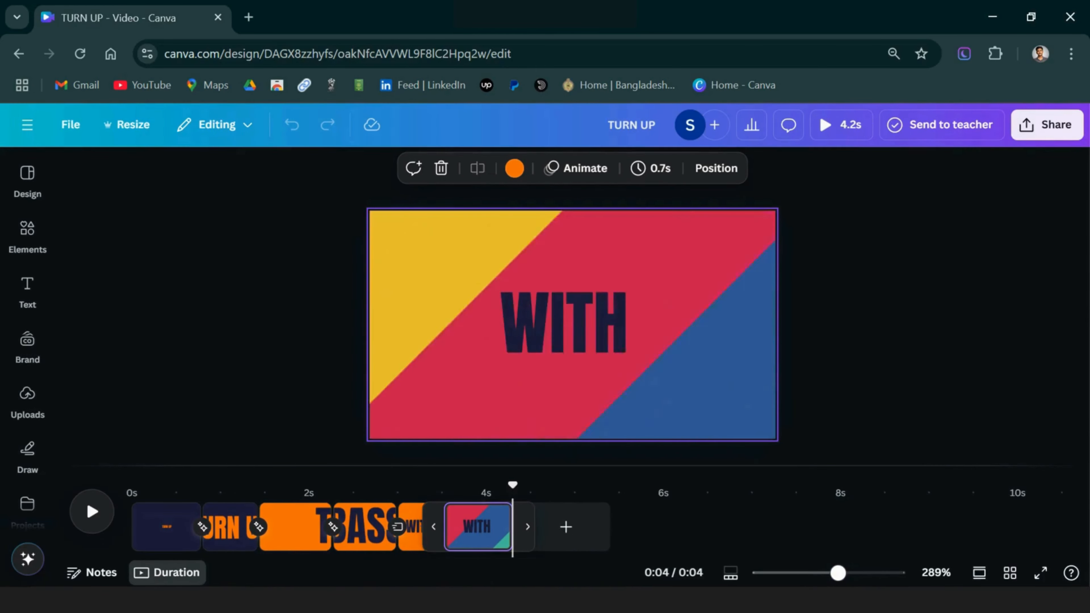
key(Escape)
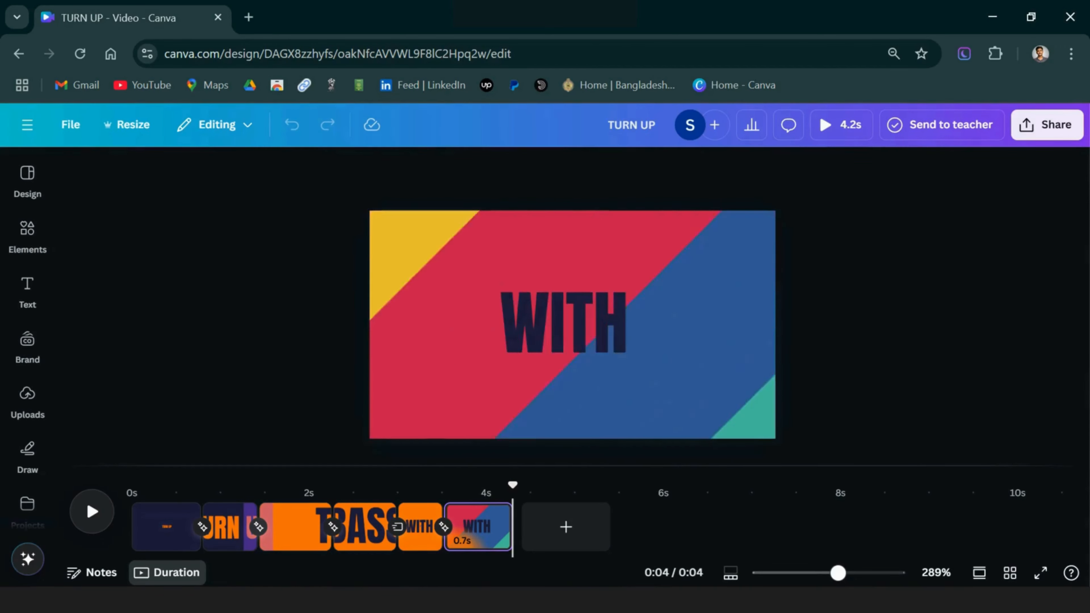
Change the transition between the large TURN UP page and the orange page to Flow with upward direction, and play the video from the start
click(258, 527)
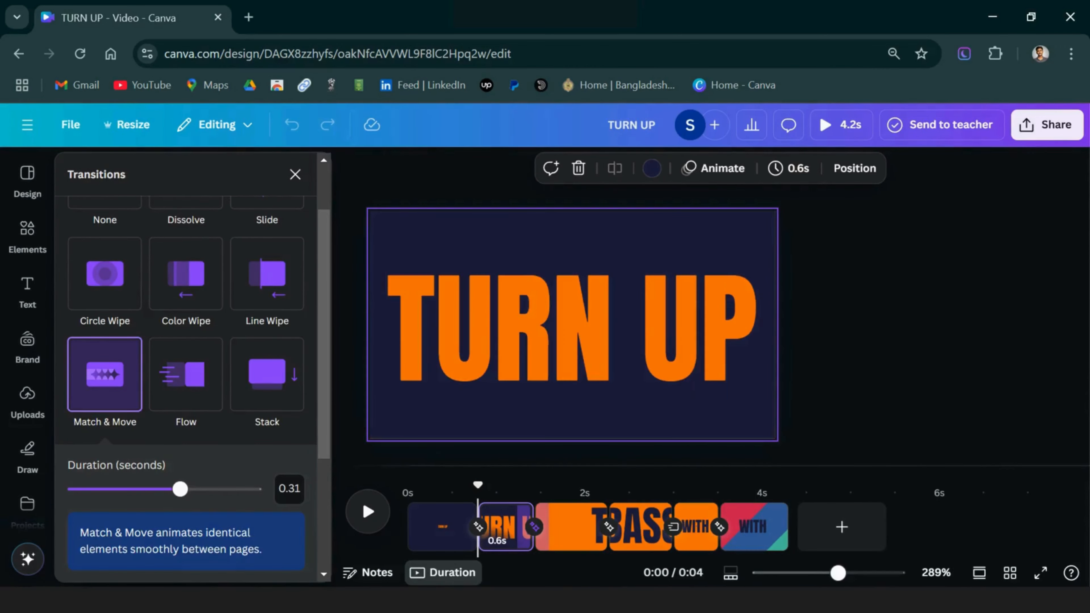
click(186, 374)
click(216, 545)
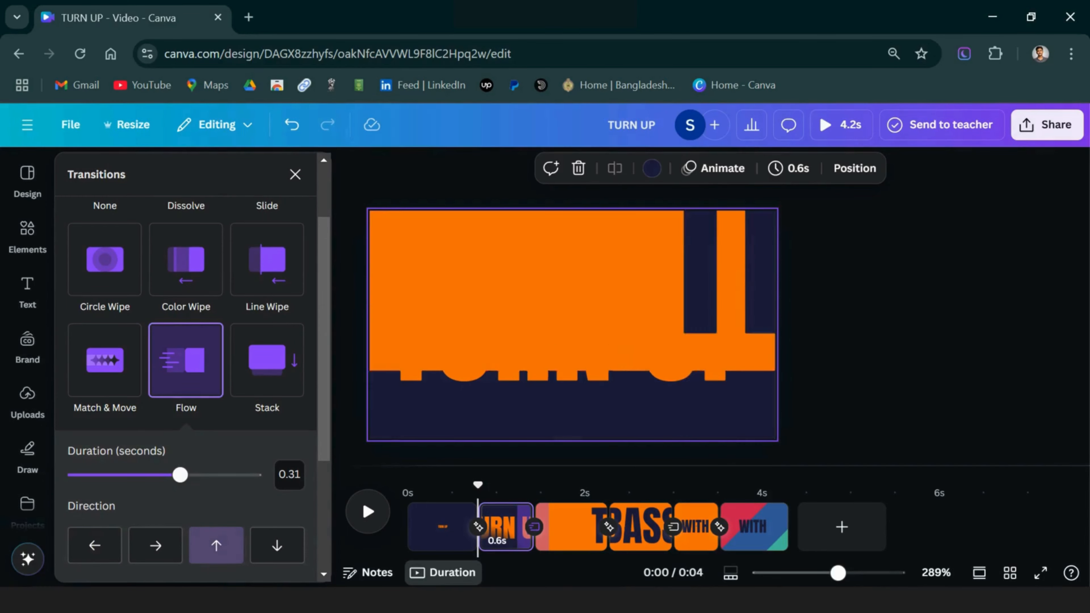
click(295, 174)
drag(195, 485, 131, 484)
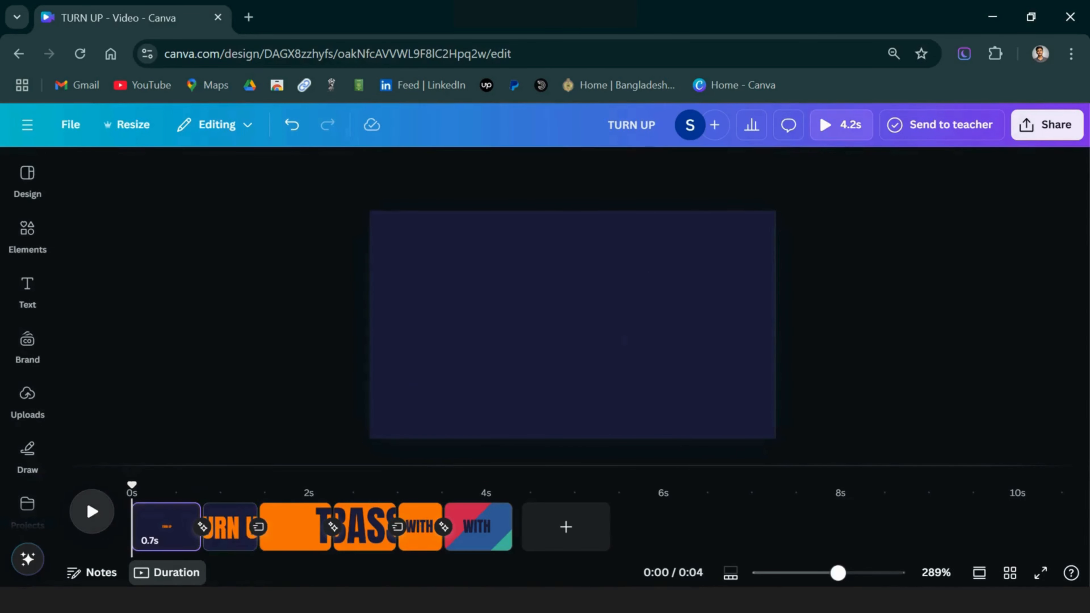
key(space)
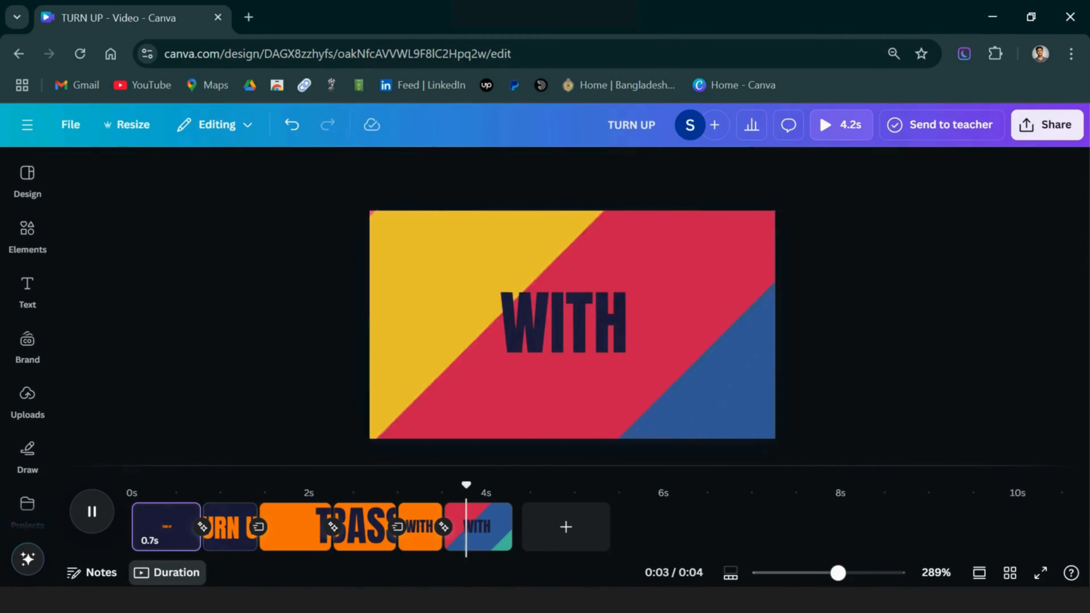
Download all six pages as an MP4 video in 4K (UHD) quality
click(1047, 125)
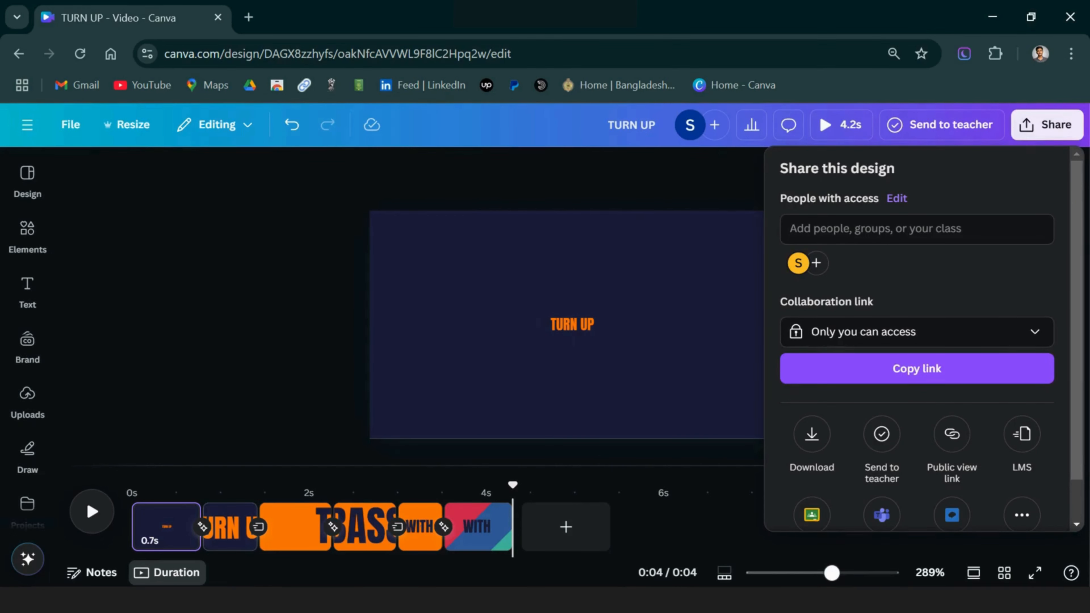
click(811, 433)
drag(968, 286, 1061, 285)
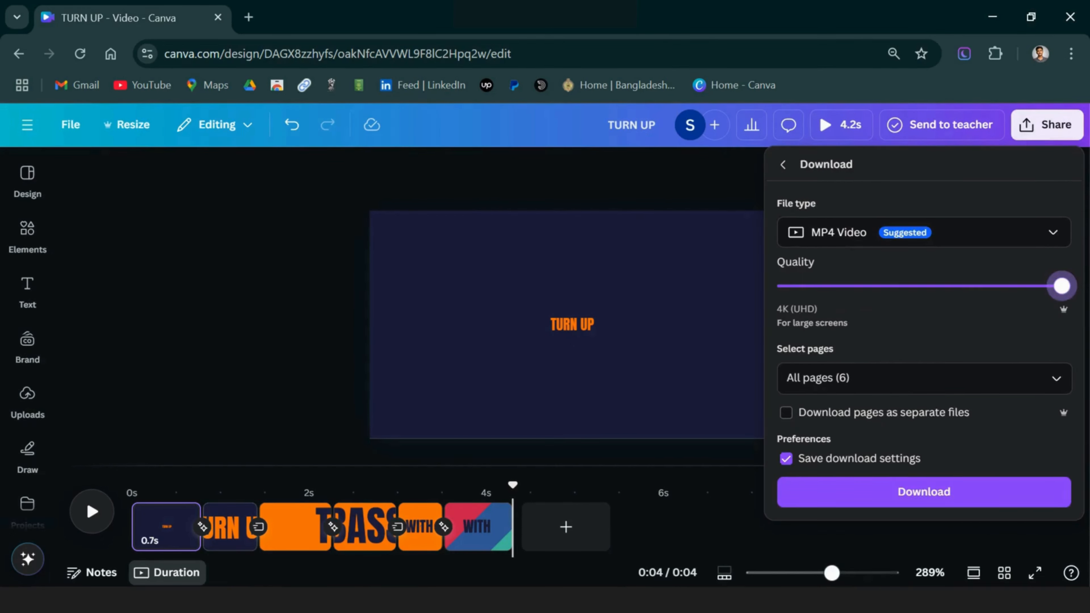
click(924, 492)
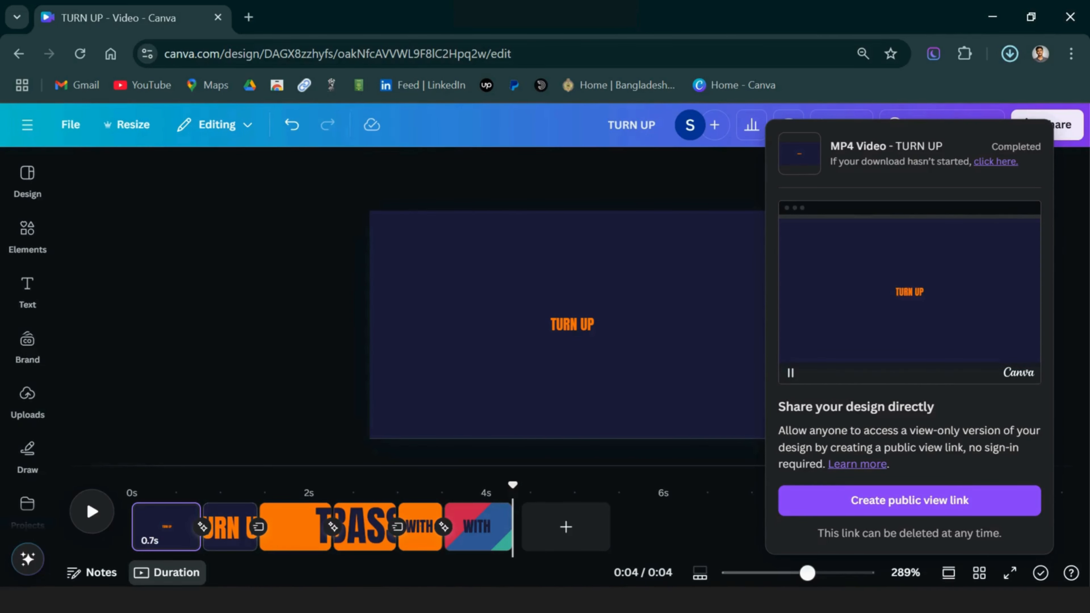
Upload the downloaded TURN UP video from the browser's downloads to the design's uploads
click(27, 401)
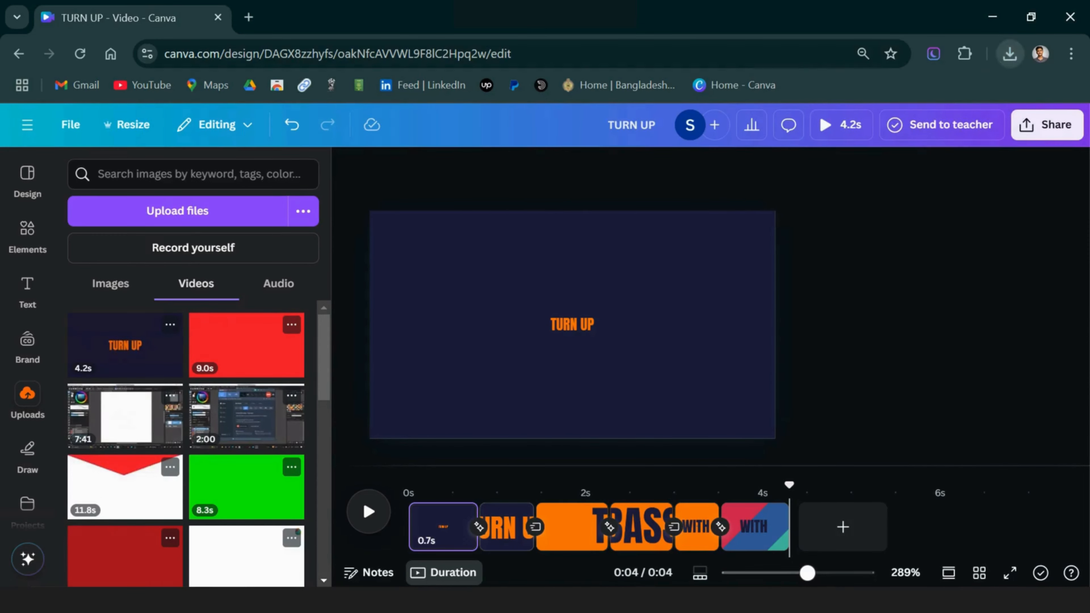
click(1009, 54)
drag(837, 132, 173, 320)
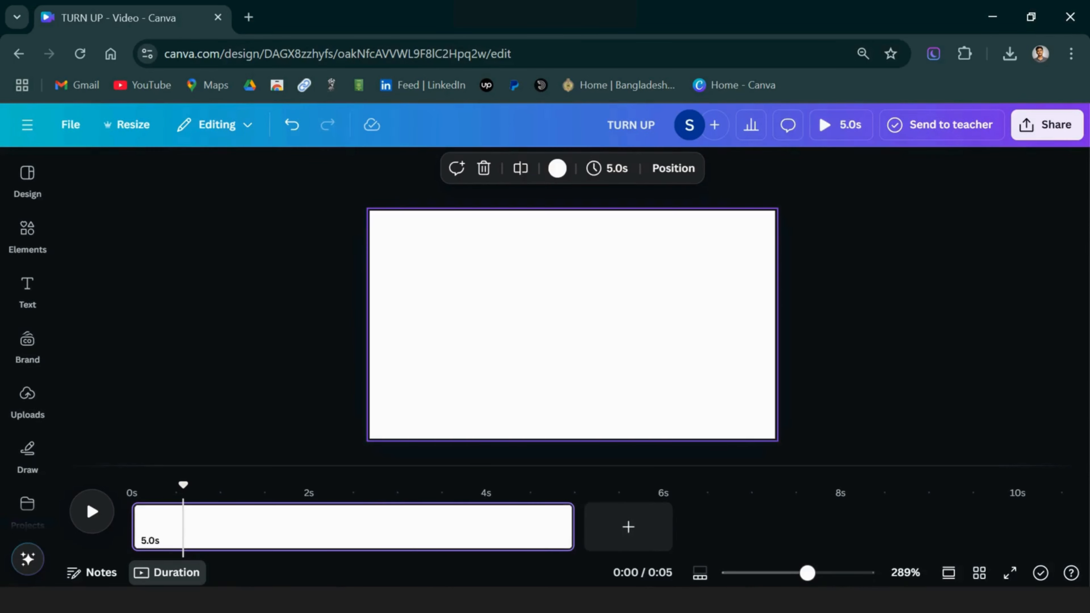
Shorten the blank page to 0.5 seconds and add a heading reading "HEADPHONE"
drag(573, 526, 183, 527)
click(27, 292)
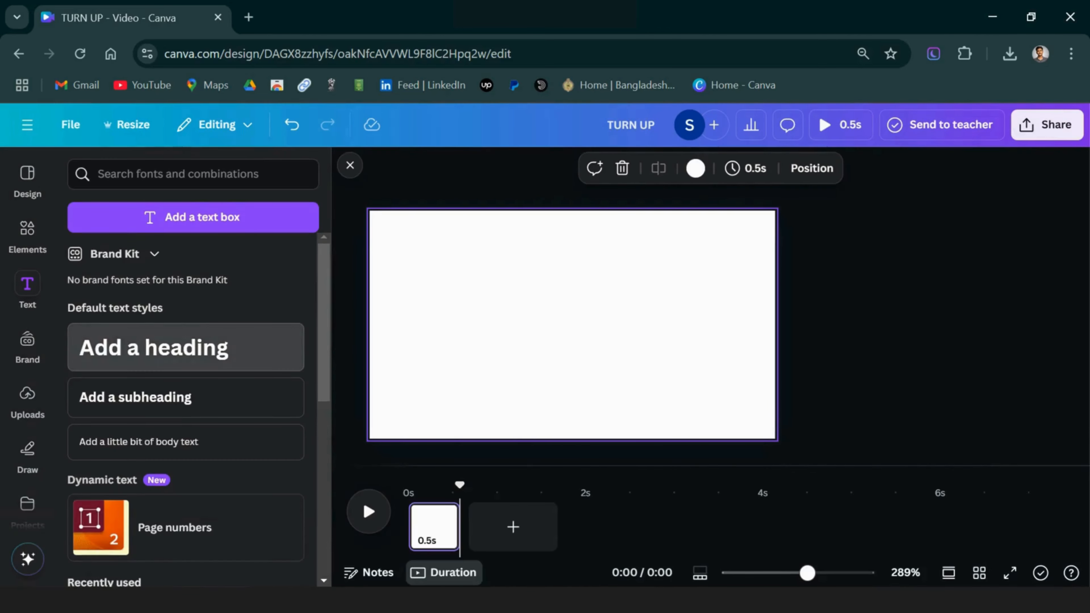
click(172, 350)
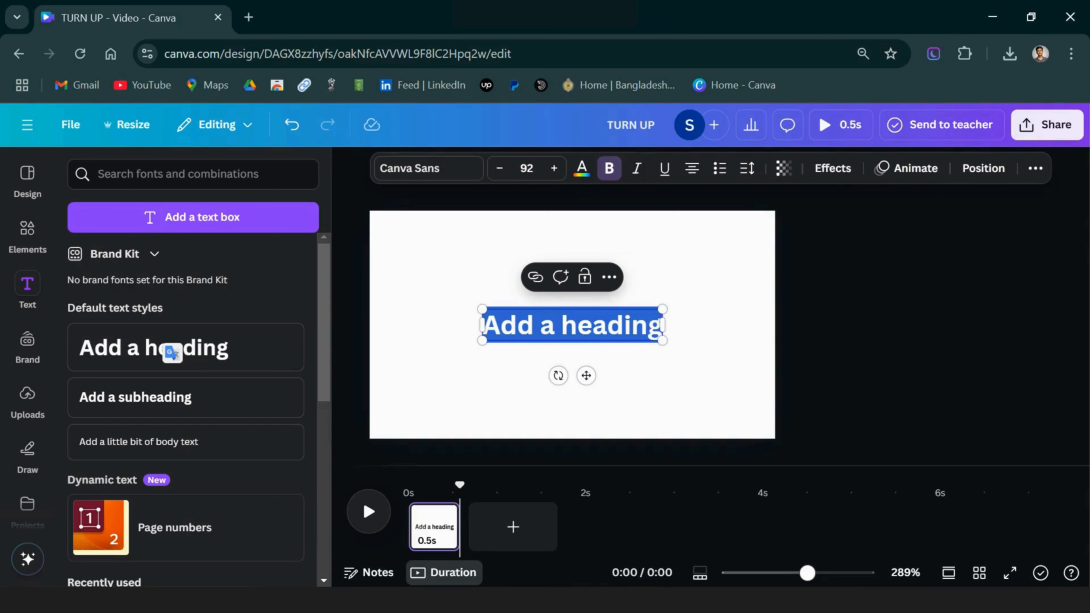
text(HE)
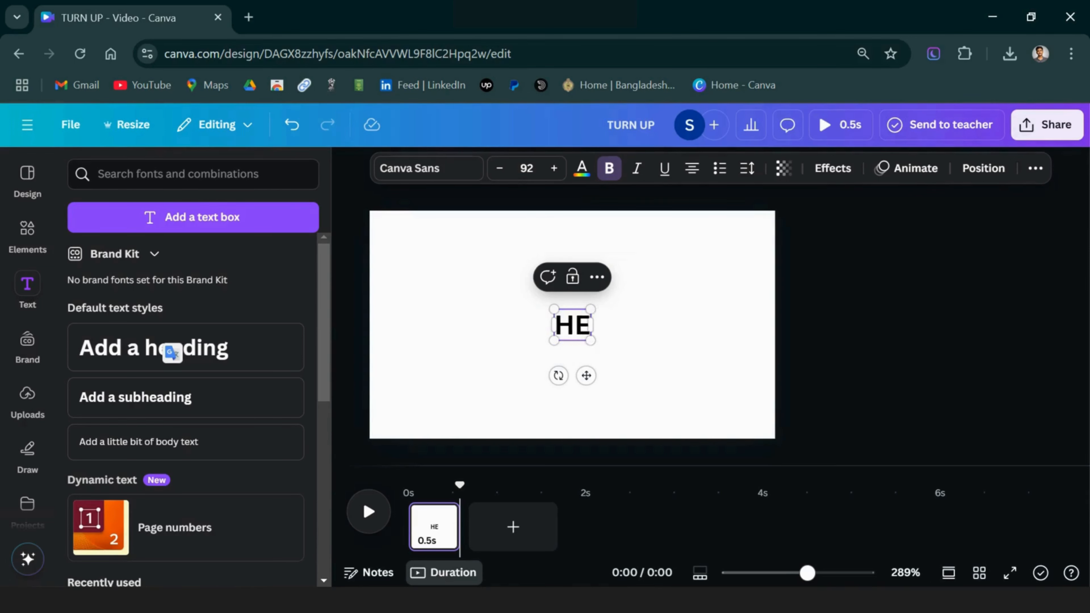
text(ADPHONES)
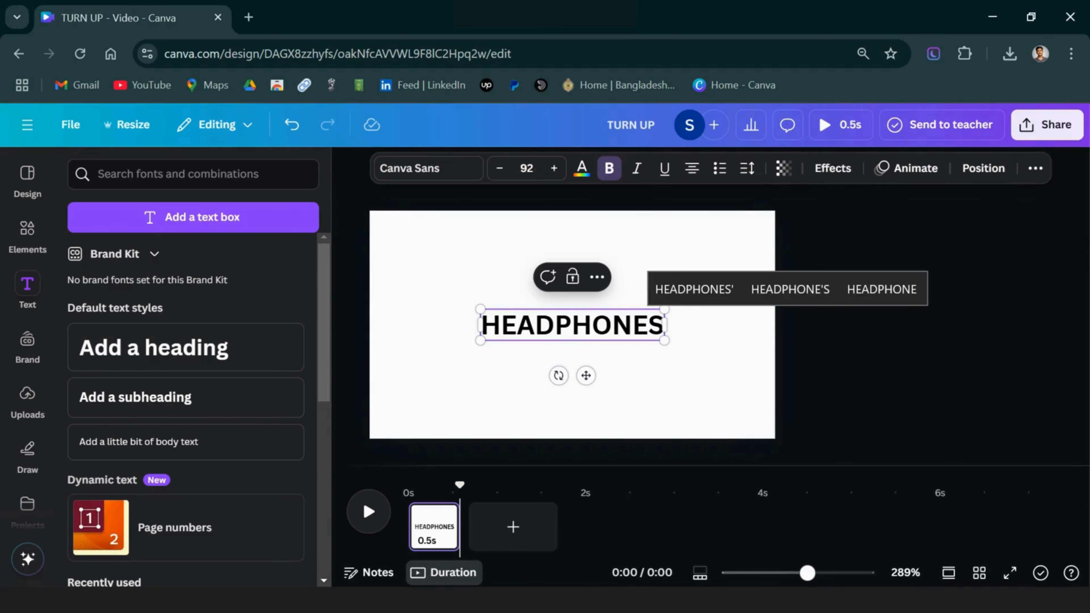
key(BackSpace)
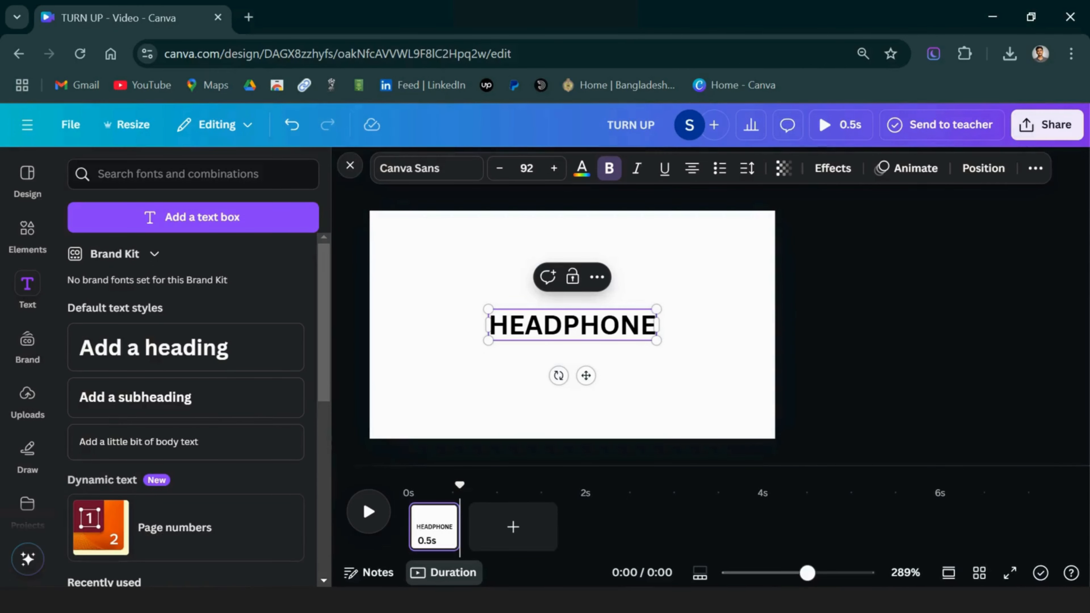
click(350, 165)
Search the fonts for "anton" and apply Anton to the HEADPHONE heading
click(280, 168)
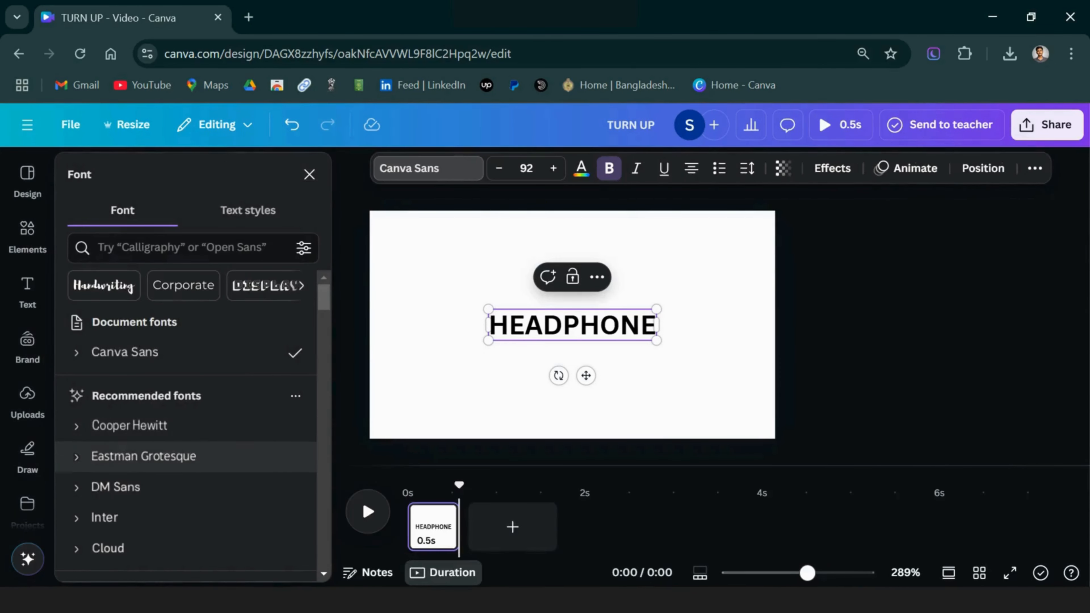
click(182, 247)
text(anton)
click(191, 322)
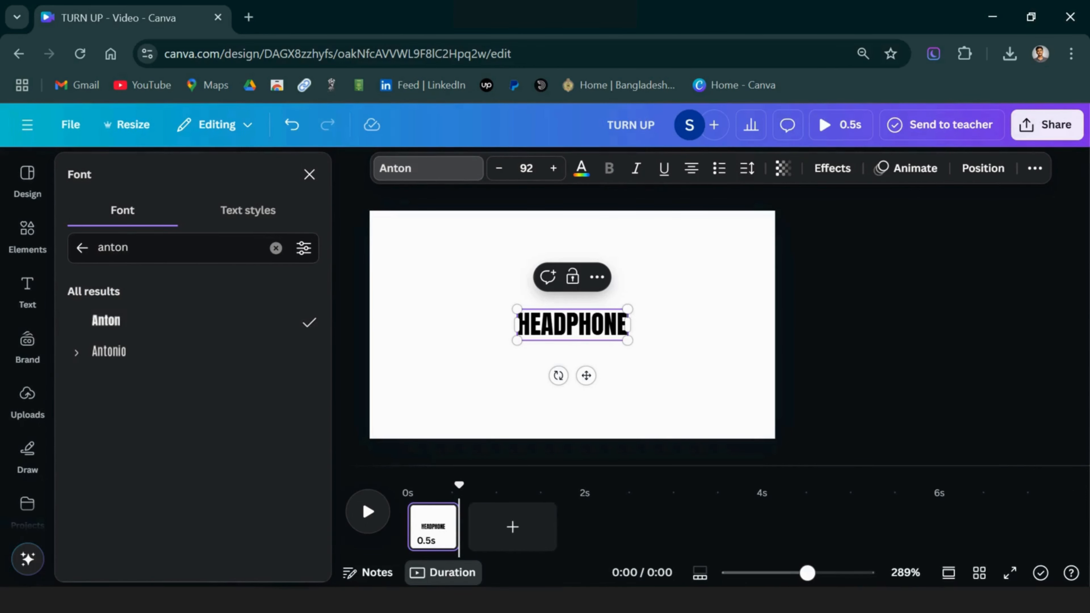
key(Escape)
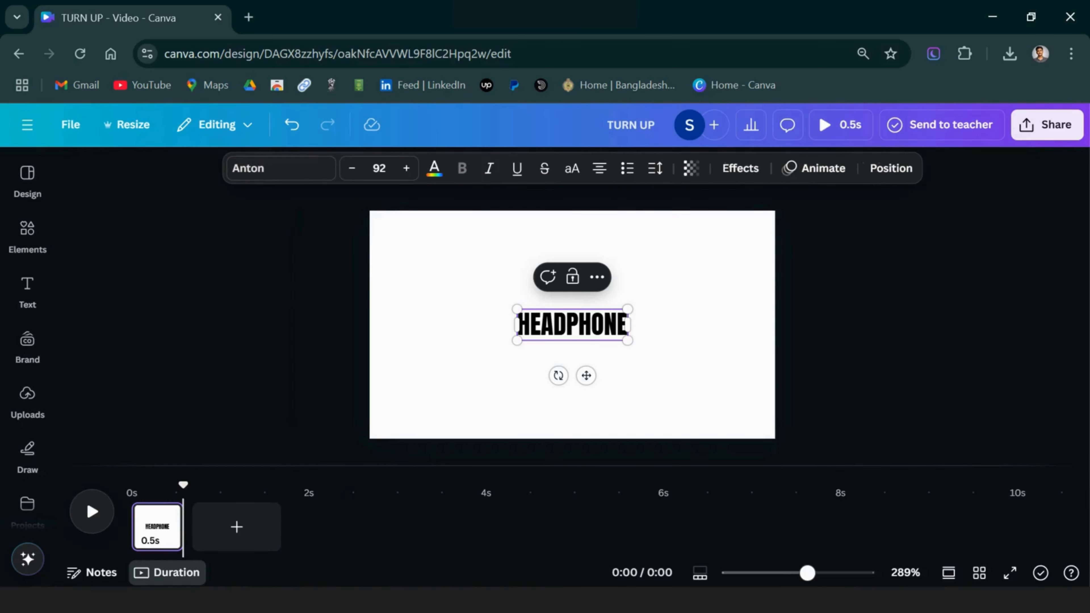
Enlarge the HEADPHONE heading to font size 794 and align its left edge with the page's left edge
drag(627, 340, 860, 405)
drag(807, 573, 749, 572)
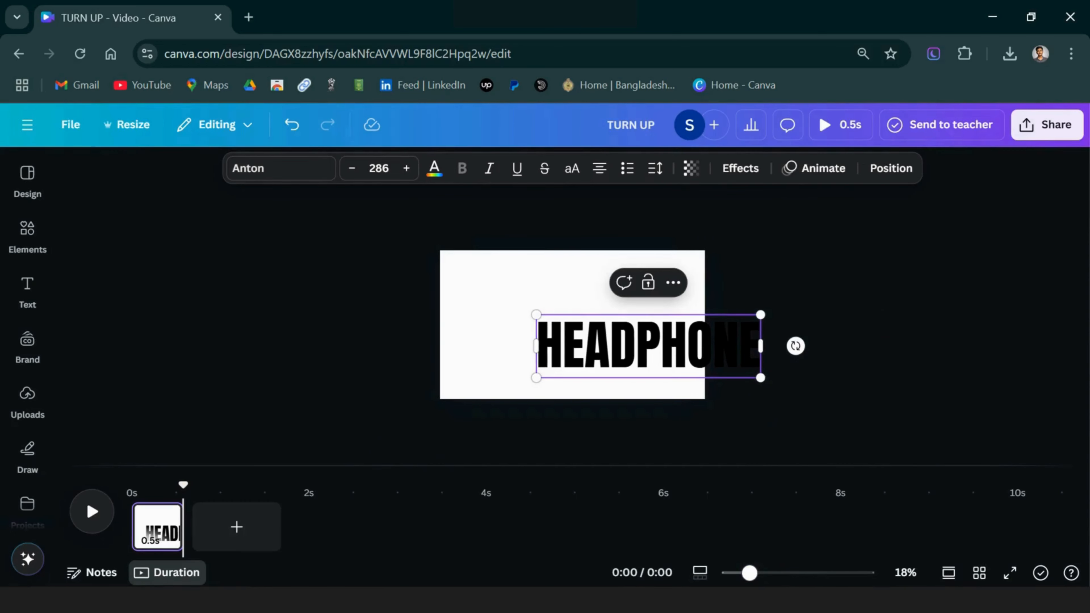
drag(760, 377, 739, 324)
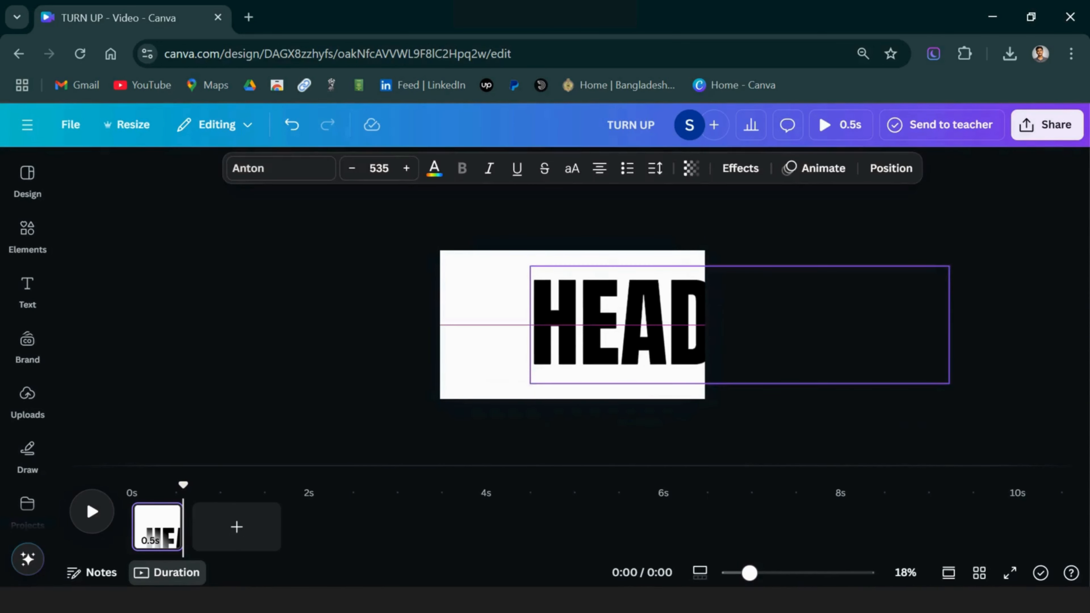
drag(949, 382, 1088, 425)
drag(494, 346, 480, 325)
drag(516, 244, 467, 230)
drag(515, 300, 619, 308)
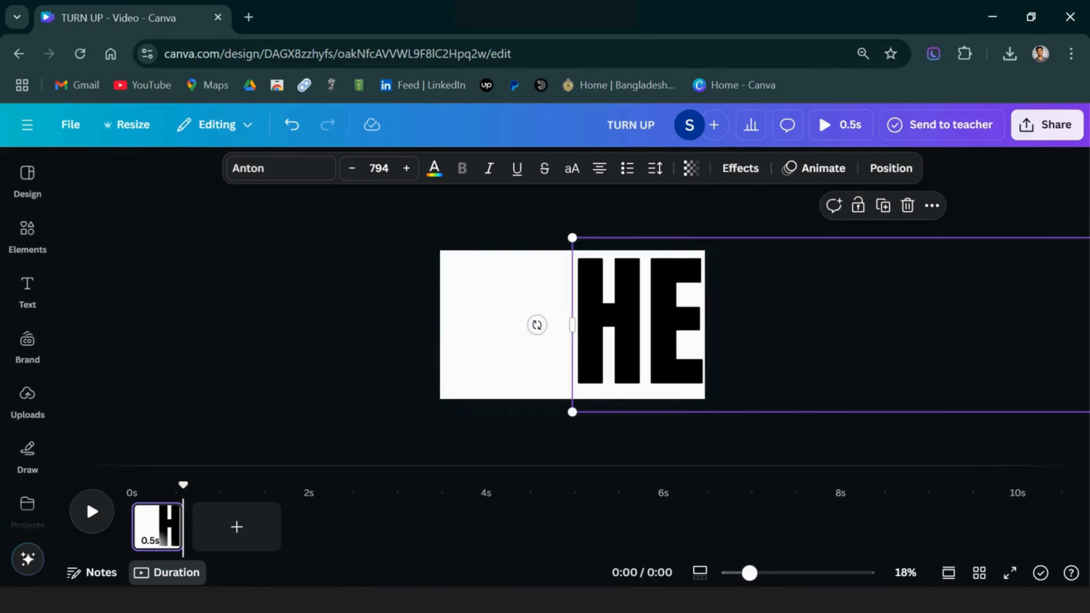
drag(620, 308, 487, 308)
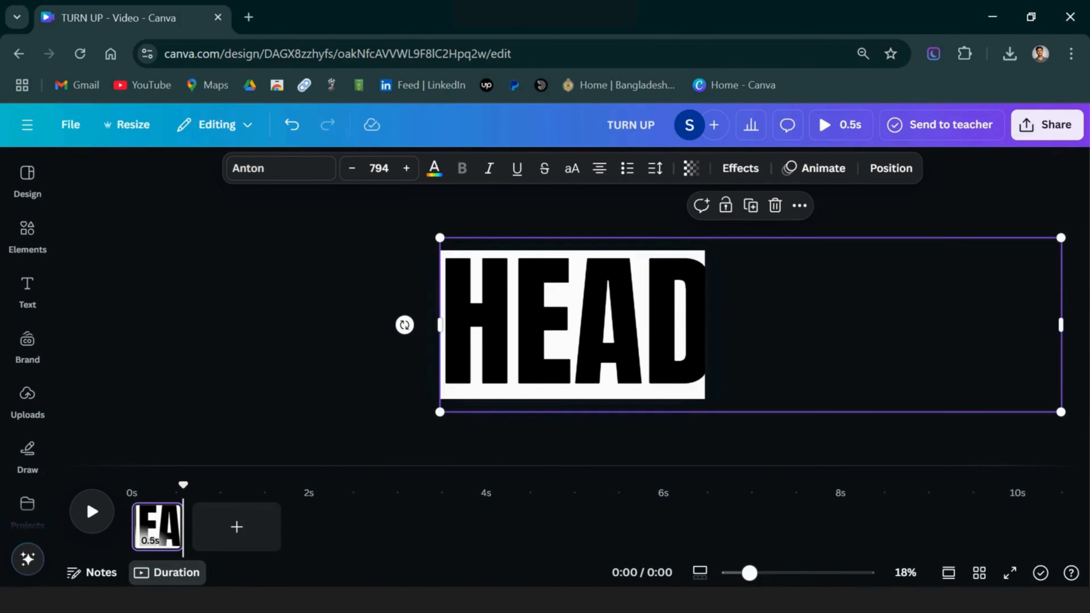
Recolour the HEADPHONE heading with the orange from the brand kit's first colour palette
click(434, 168)
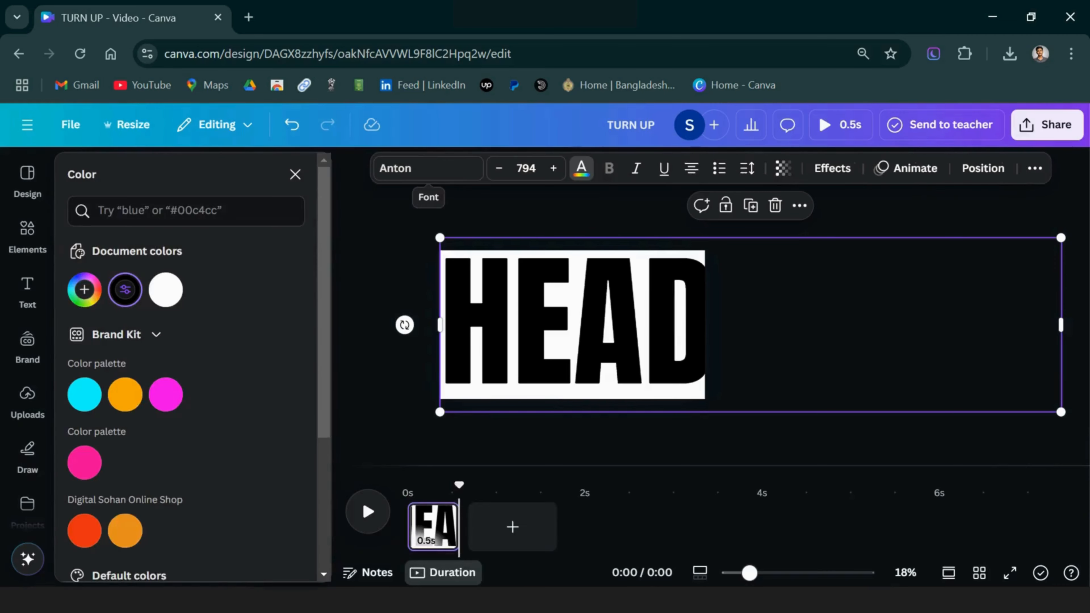
click(125, 394)
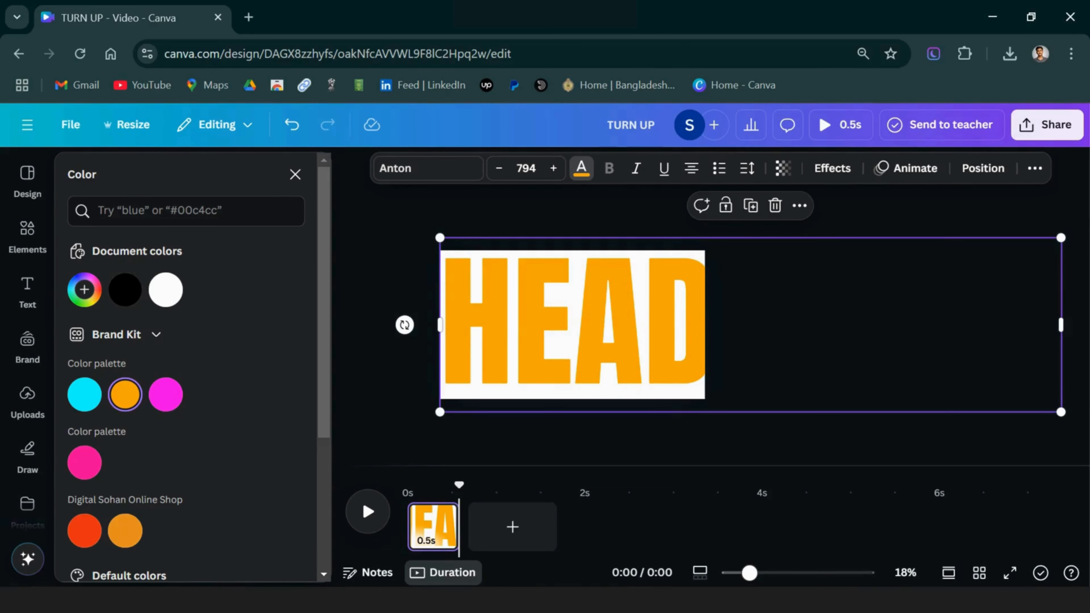
key(Escape)
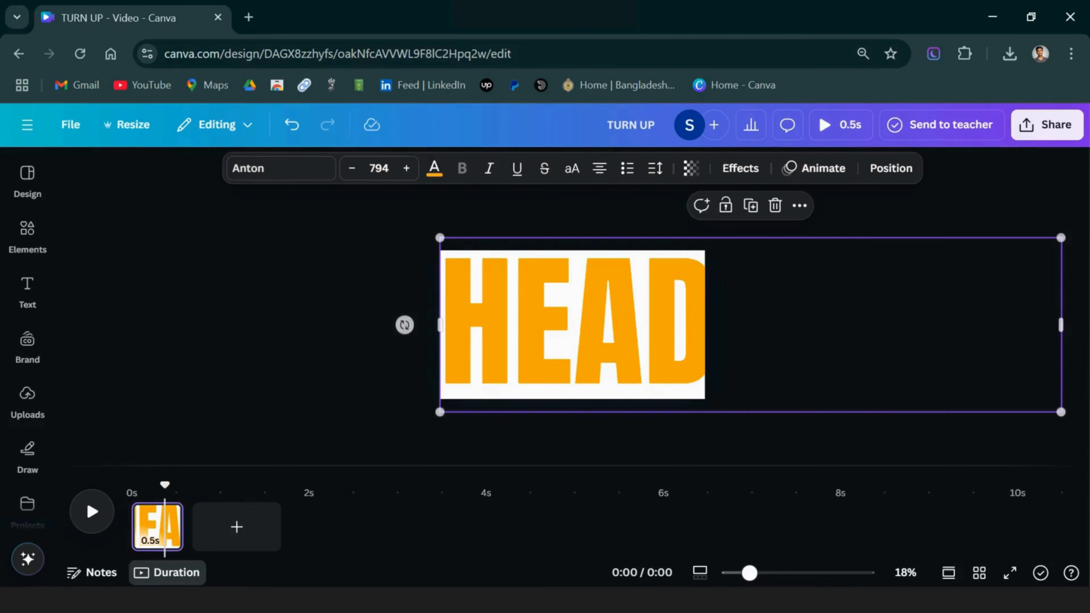
Set the HEADPHONE heading's text colour to the brand kit orange #e79120
click(434, 168)
scroll(185, 386, down, 5)
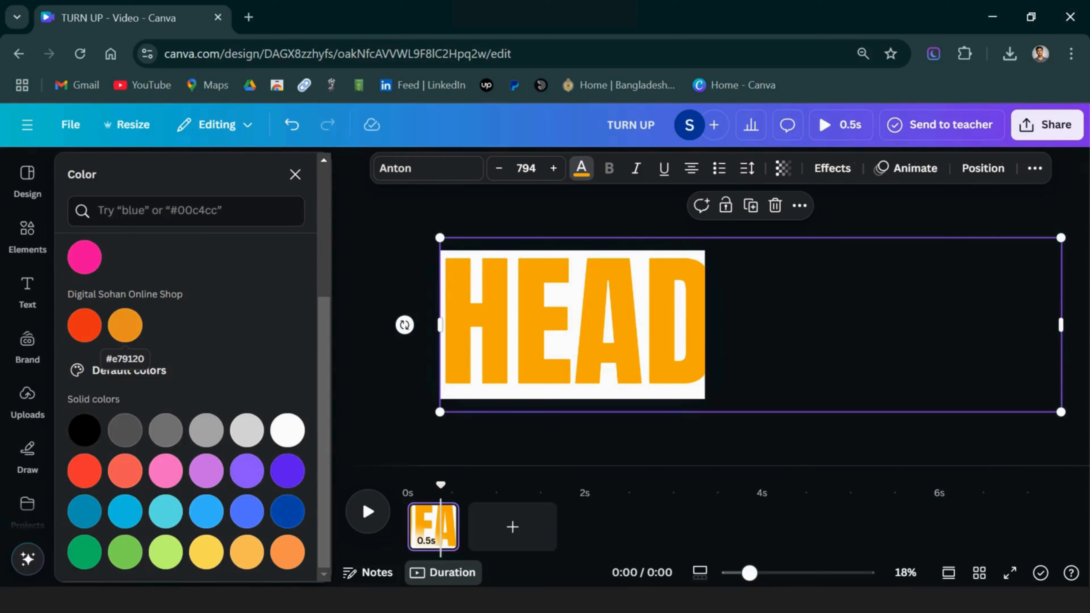
click(124, 325)
key(Escape)
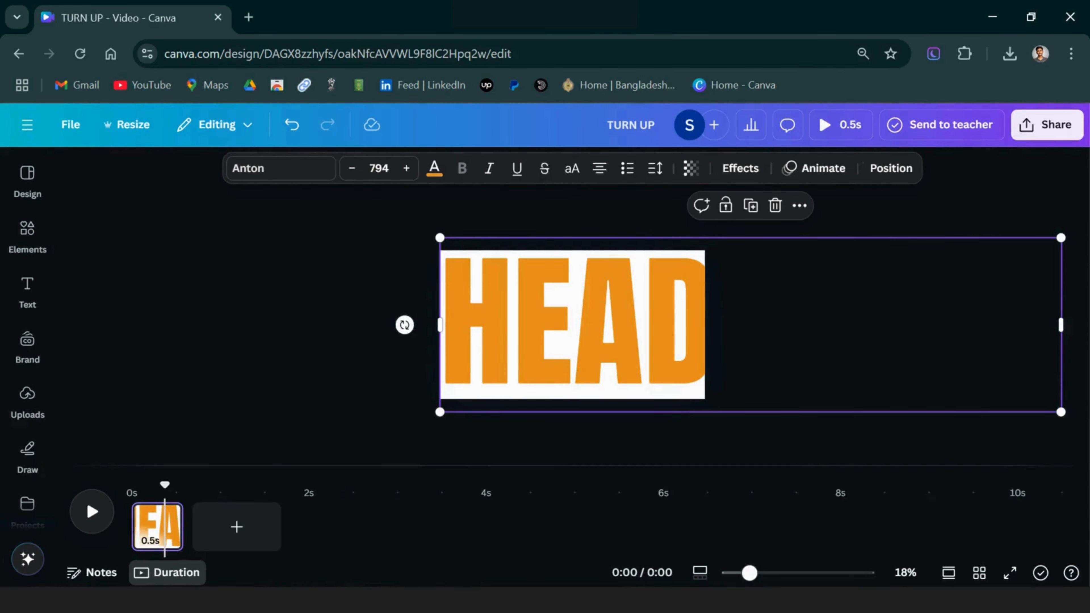
click(814, 168)
click(129, 345)
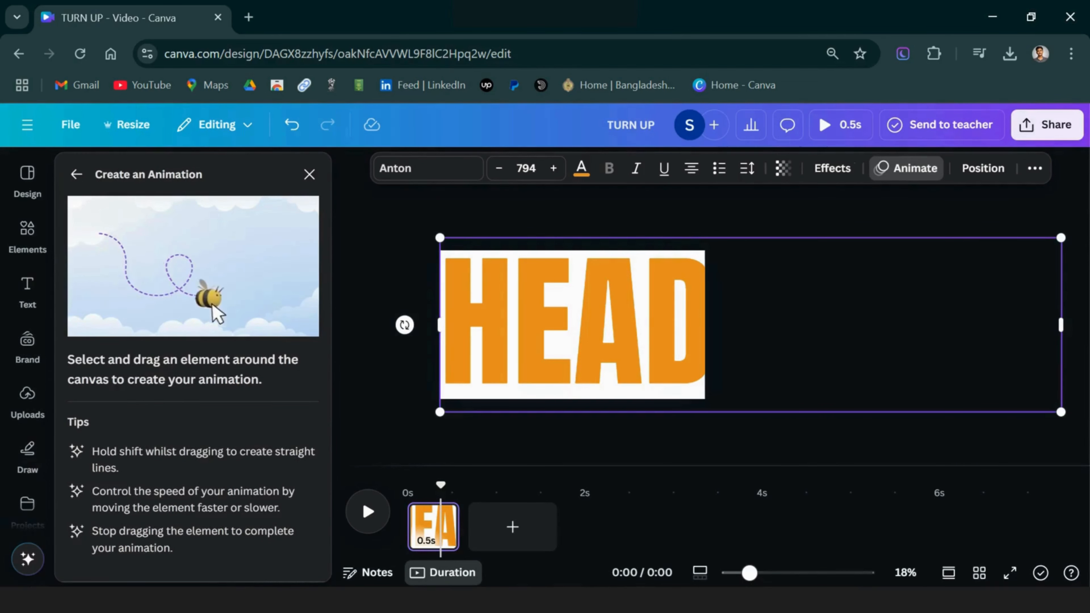
key(Escape)
click(513, 322)
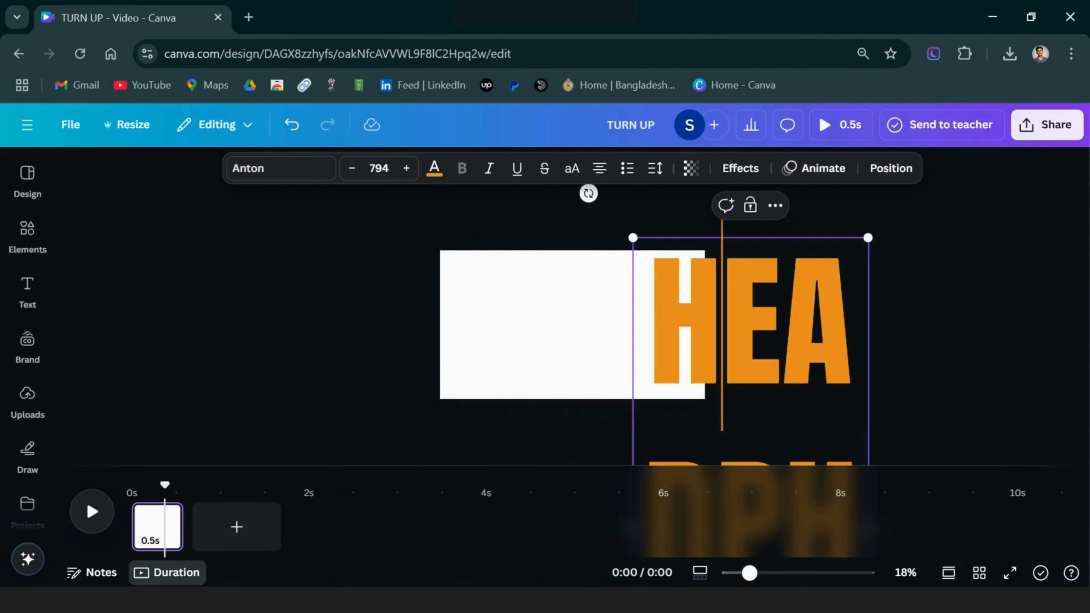
key(ctrl+z)
key(Escape)
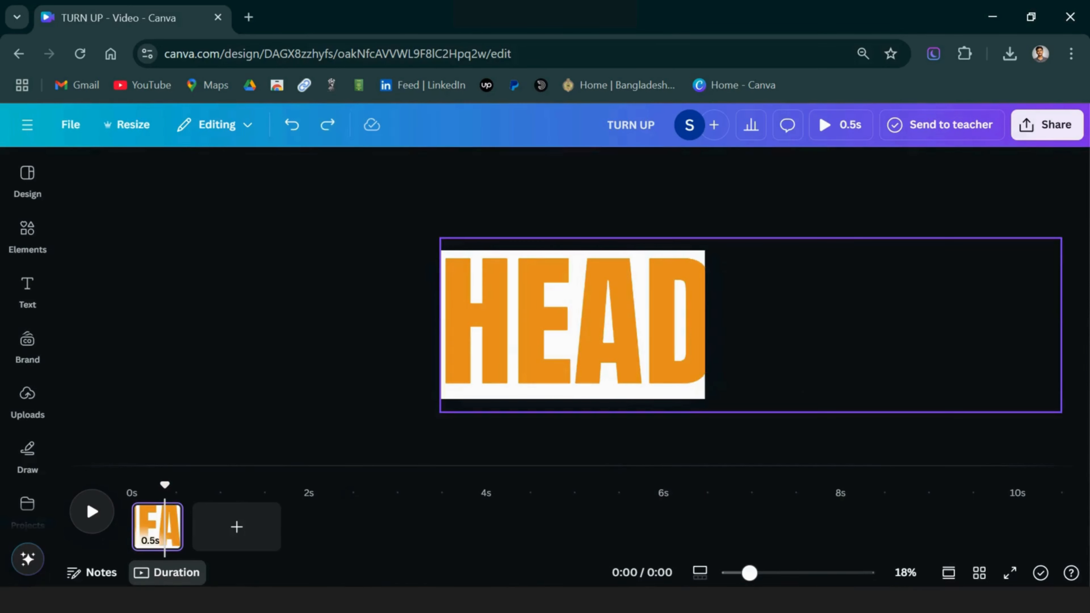
Move the HEADPHONE heading slightly down while keeping its left edge aligned with the page's left edge
mouse_move(572, 322)
mouse_down()
mouse_move(572, 340)
mouse_move(573, 322)
mouse_up()
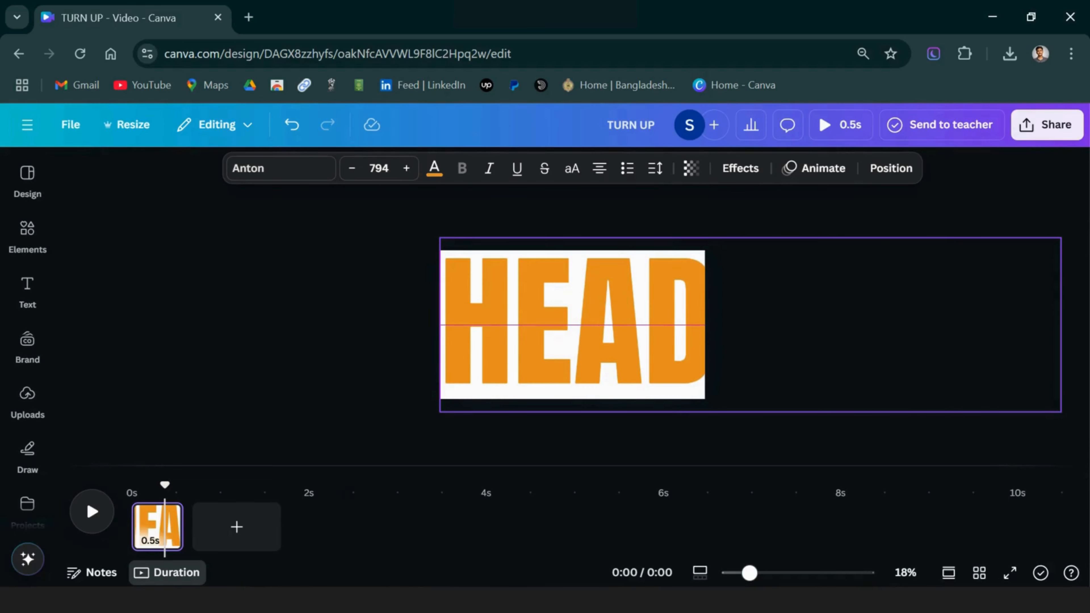
mouse_move(572, 324)
mouse_down()
mouse_move(572, 344)
mouse_move(573, 329)
mouse_up()
key(Up)
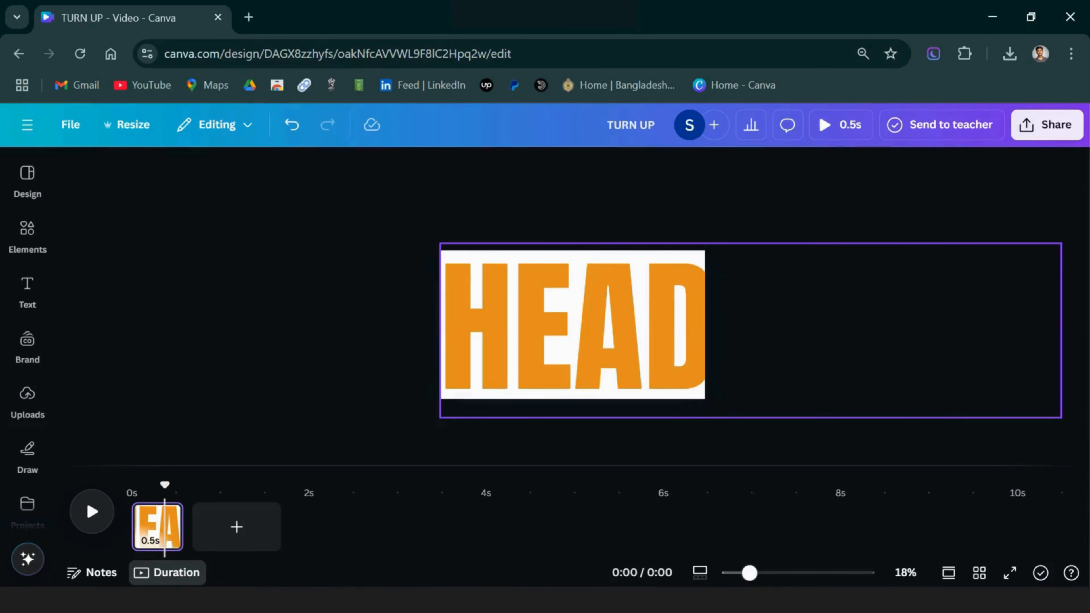
Try horizontal custom animation paths that sweep the HEADPHONE heading leftward across the page, deleting each path
click(814, 168)
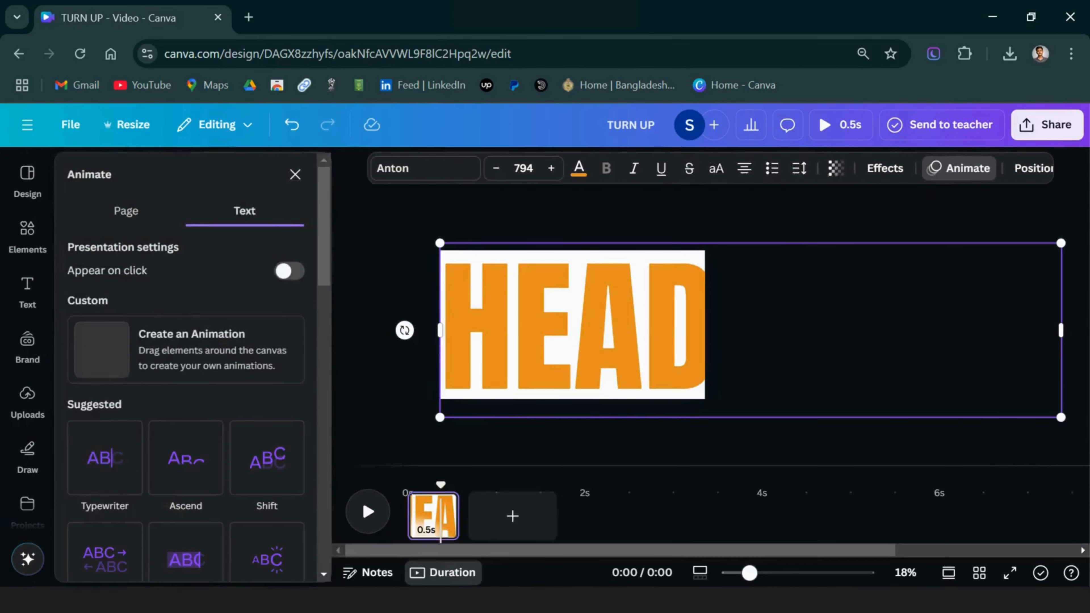
click(150, 350)
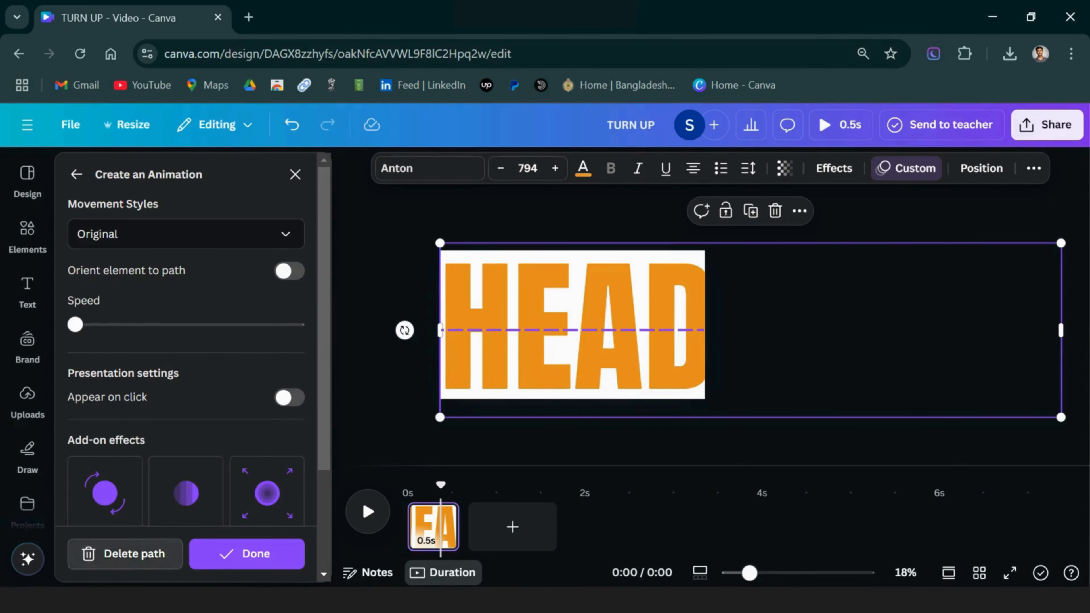
click(124, 554)
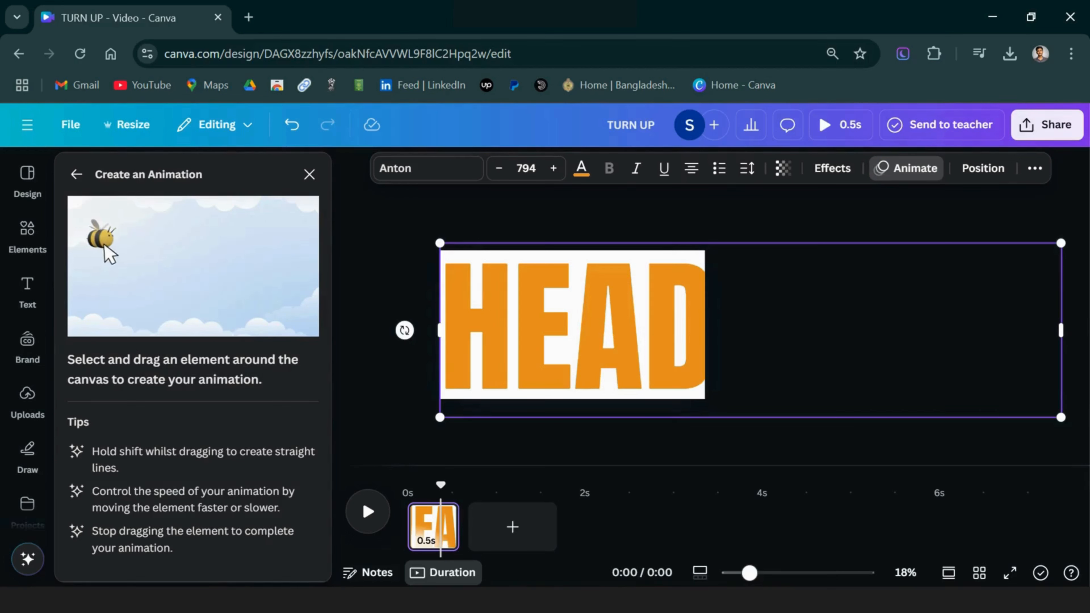
drag(750, 330, 432, 330)
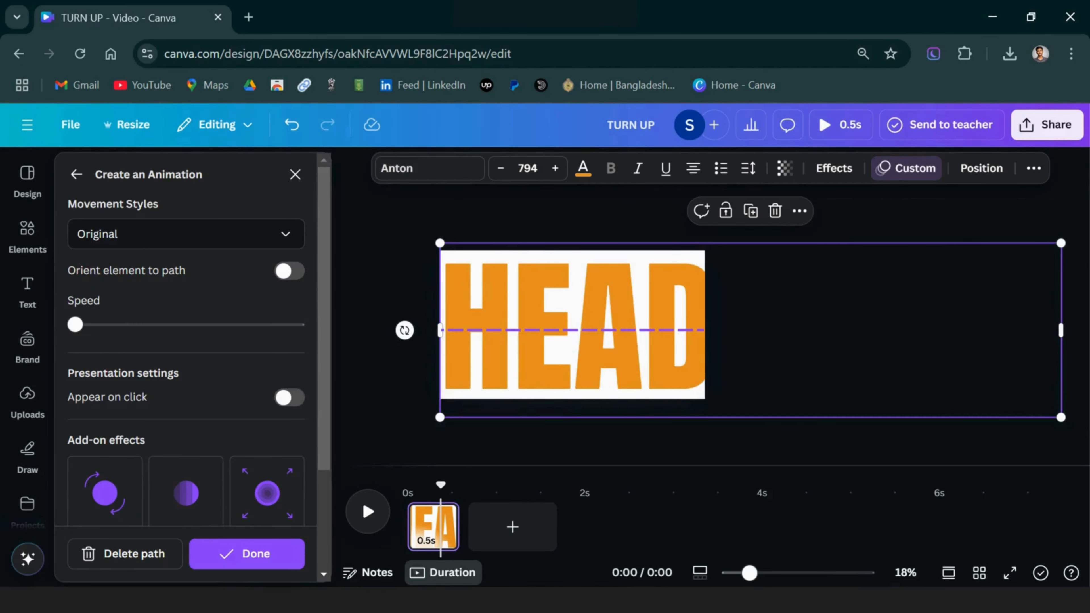
click(129, 553)
drag(751, 330, 392, 328)
click(129, 554)
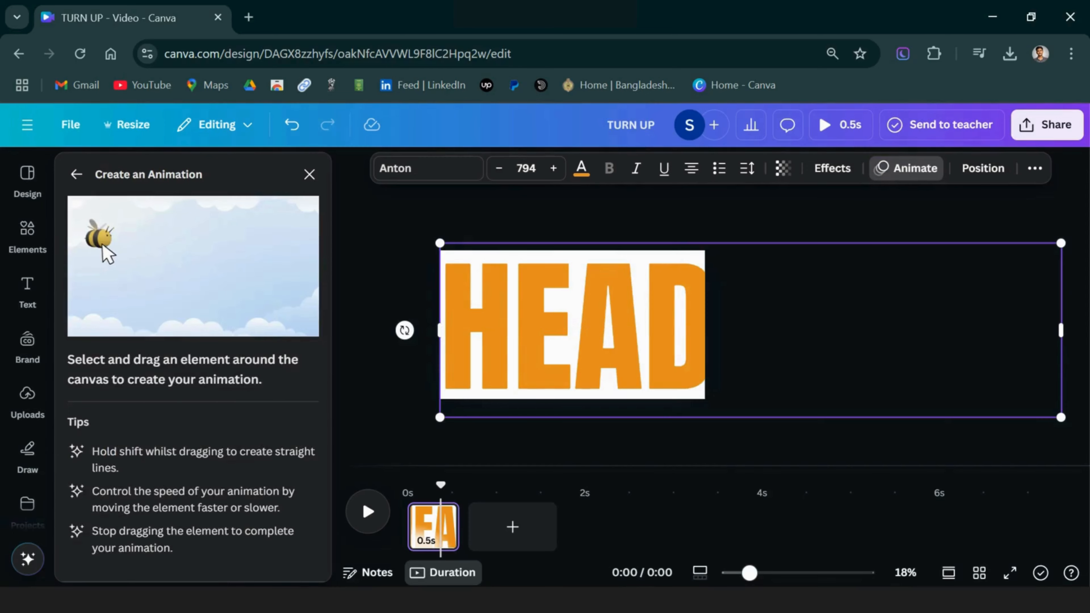
Create a custom animation moving the HEADPHONE heading straight left across the page and set its movement style to Steady
drag(750, 330, 399, 330)
click(185, 234)
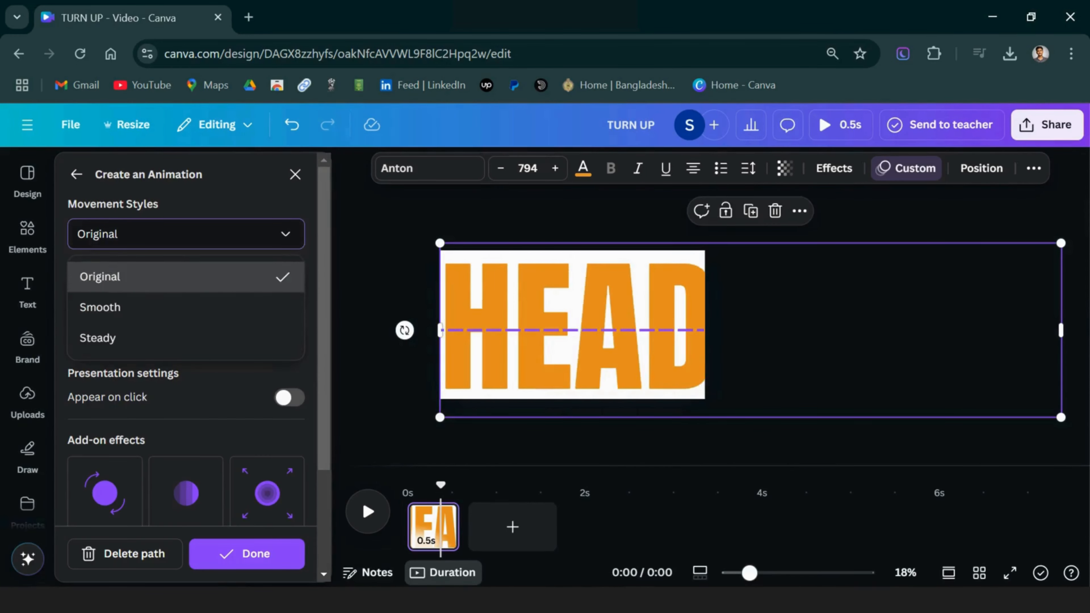
click(98, 337)
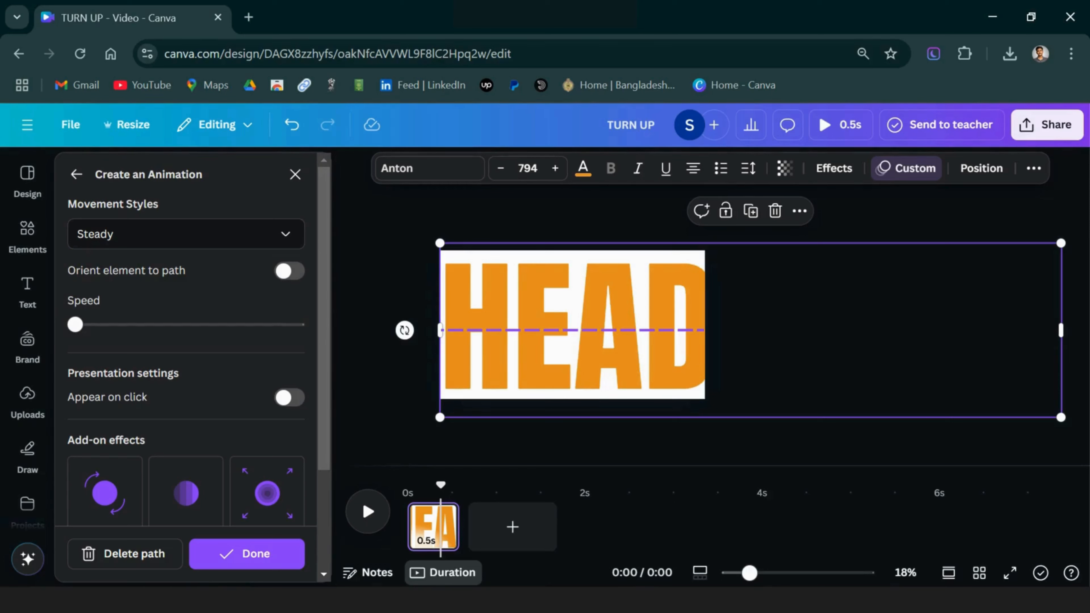
key(Escape)
Download the orange-on-white HEADPHONE page as an MP4 video in 4K (UHD) quality
click(1047, 125)
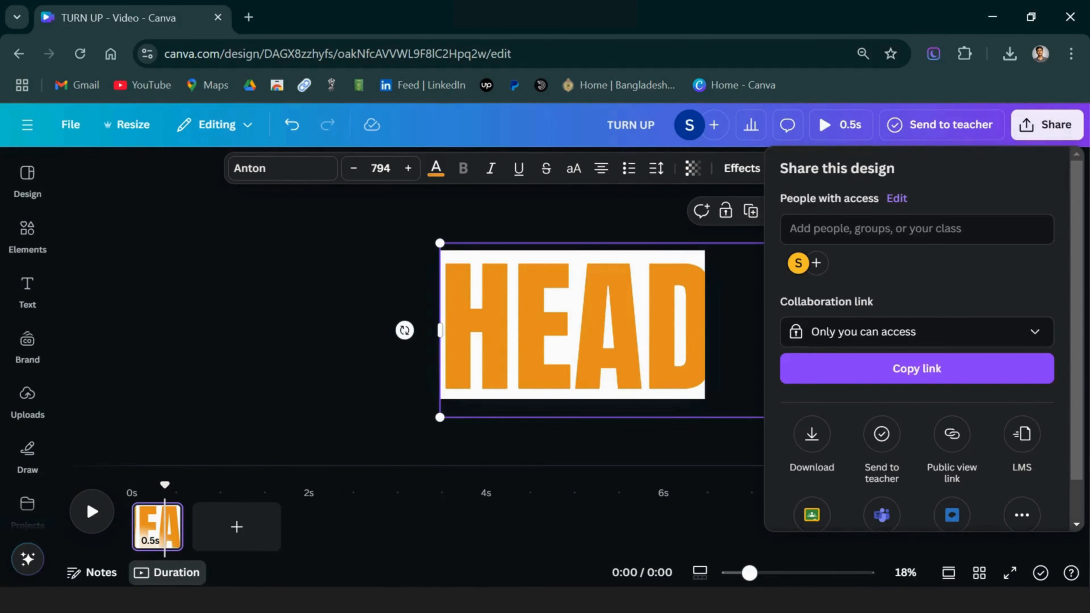
click(812, 434)
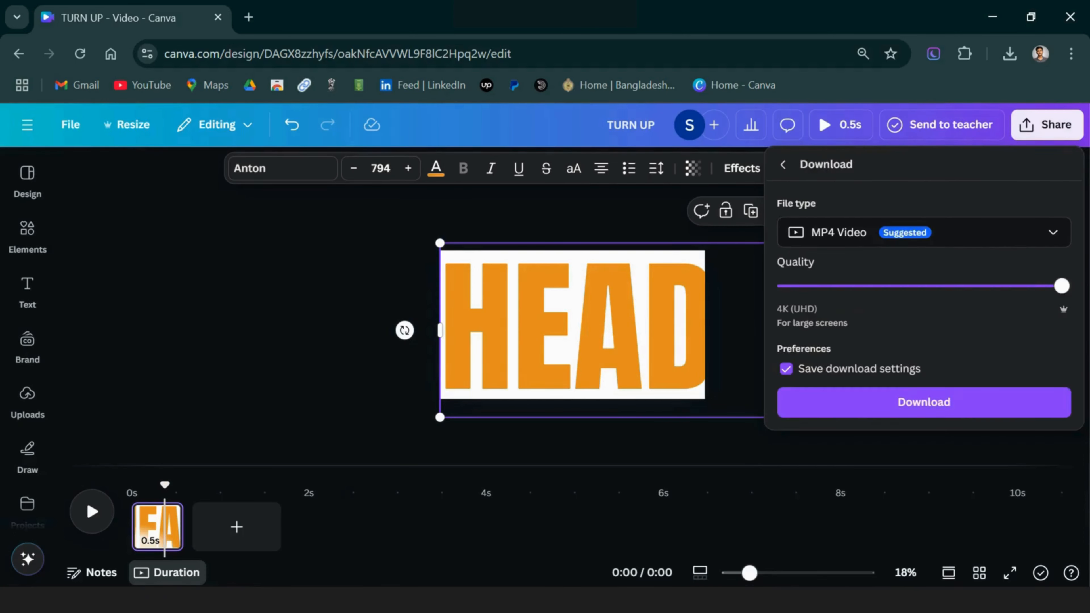
click(921, 401)
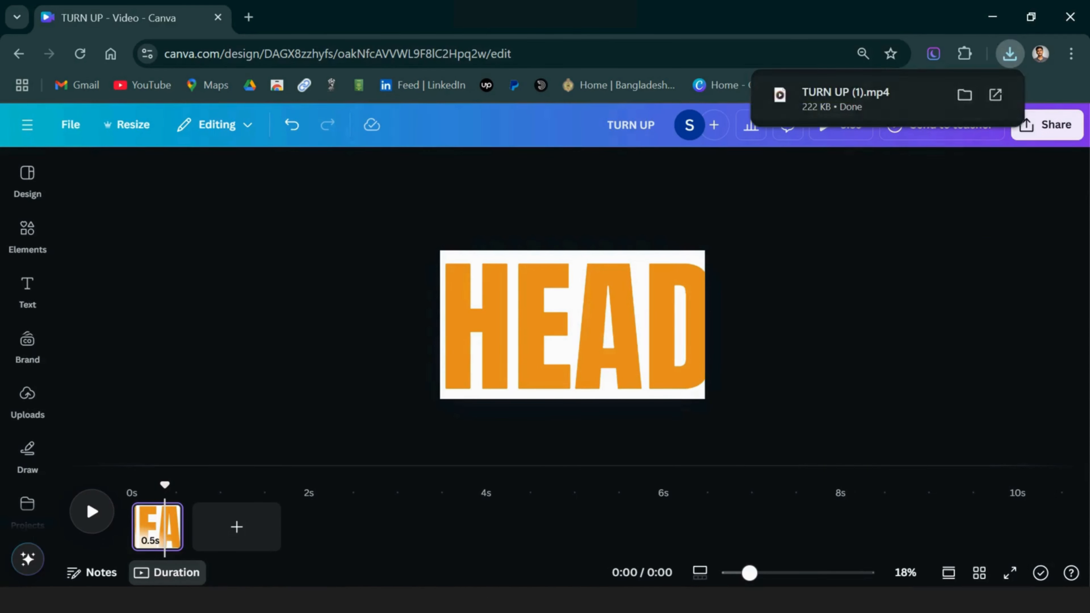
Upload TURN UP (1).mp4 from the browser's recent downloads to the design's uploads and close the download history
click(27, 341)
click(27, 401)
click(1009, 53)
drag(841, 133, 213, 361)
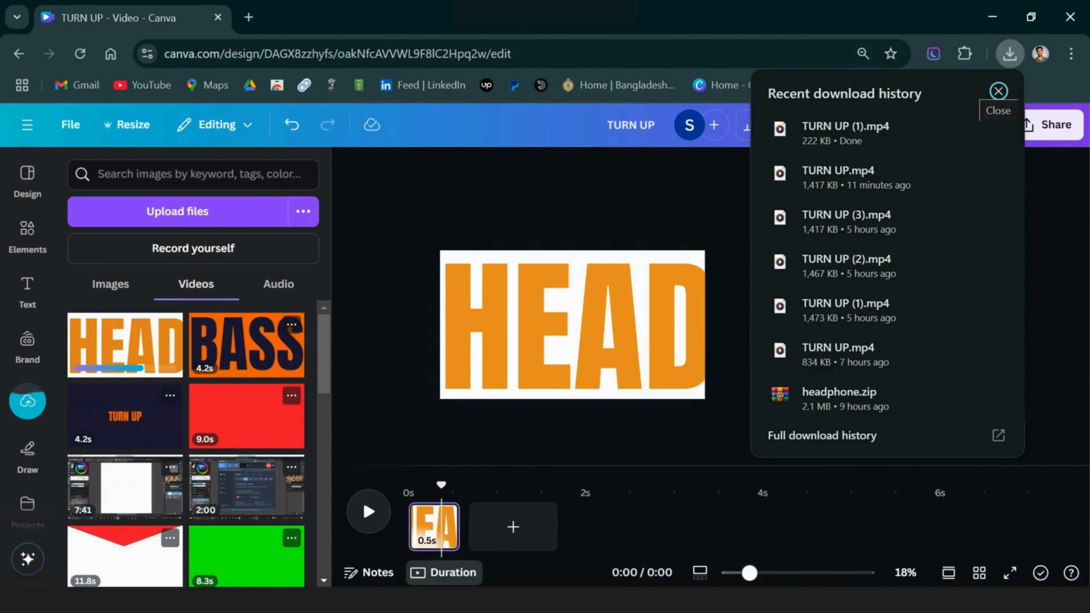
click(997, 91)
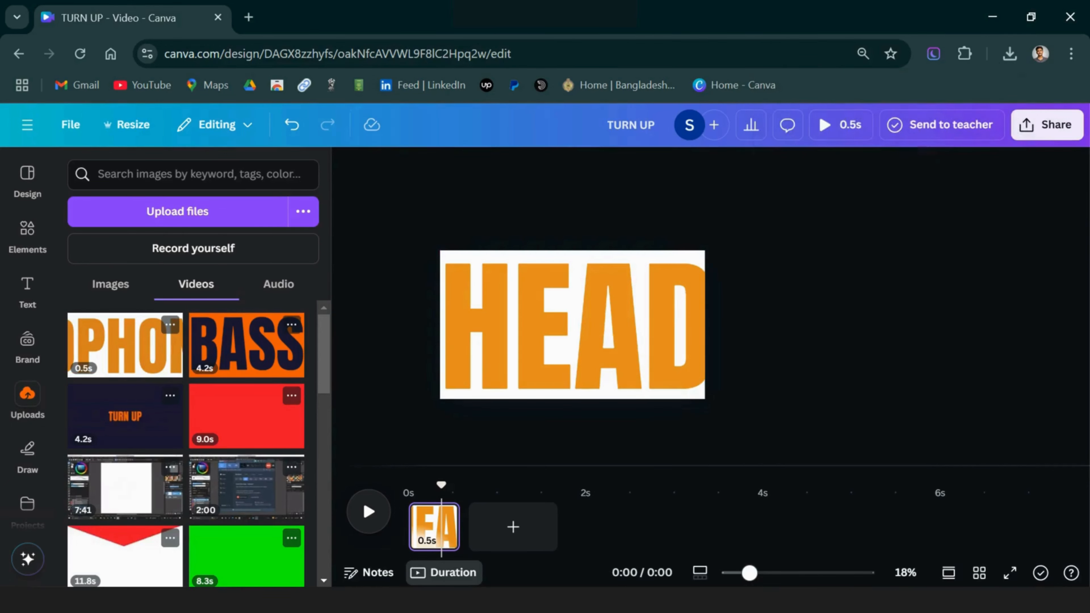
Change the HEADPHONE heading's text colour to white (#ffffff)
click(350, 165)
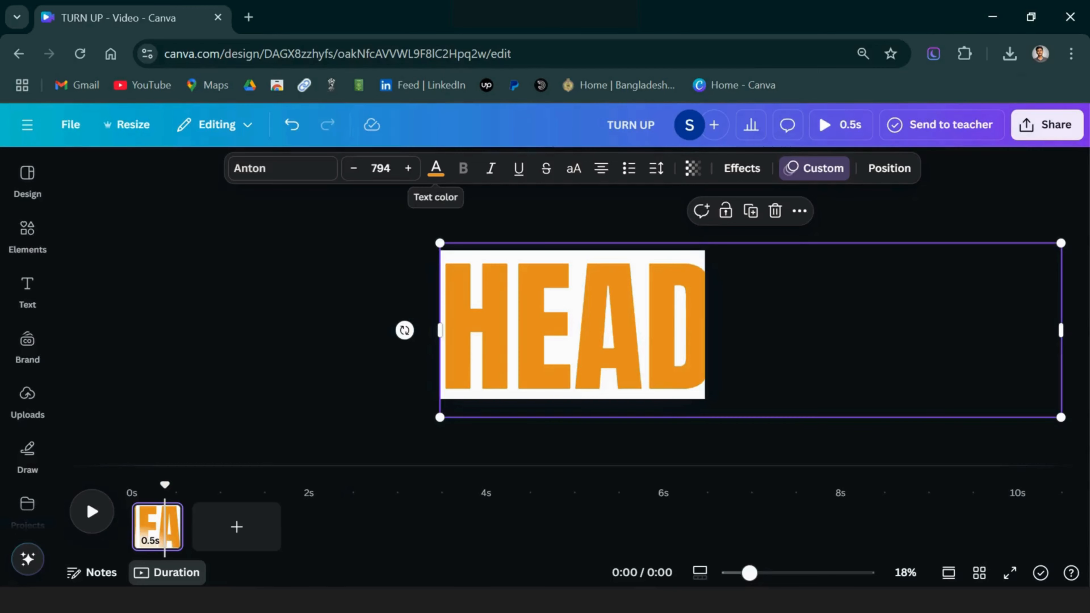
click(435, 168)
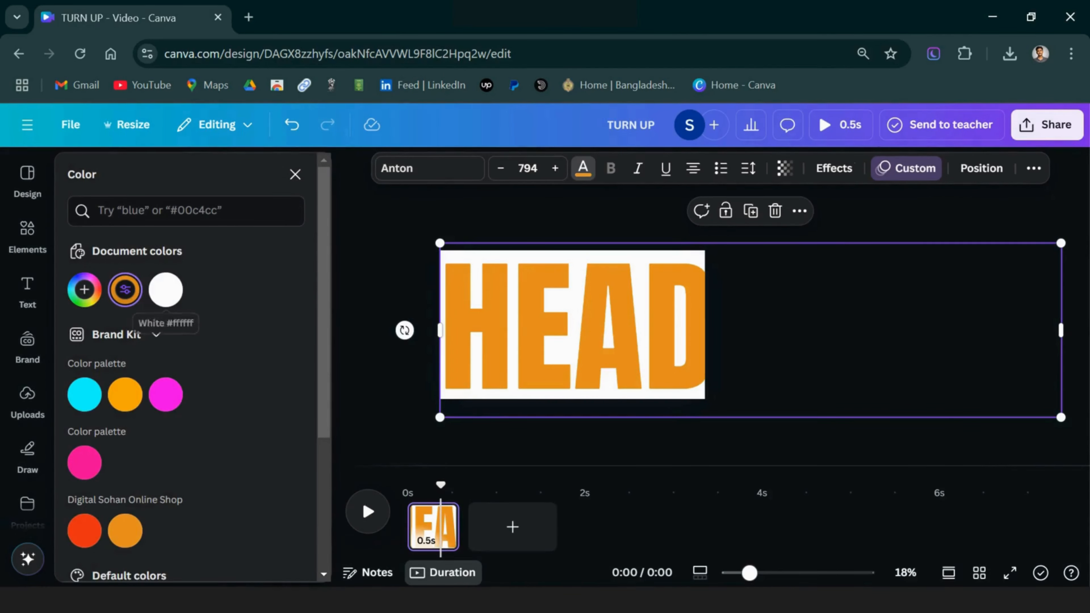
click(166, 289)
click(295, 174)
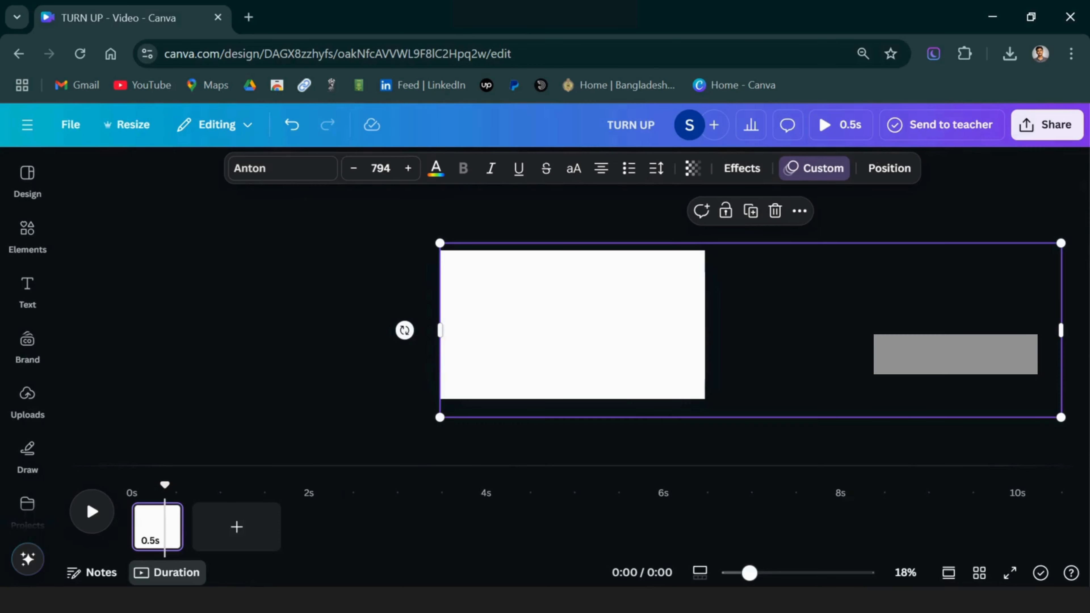
Set the HEADPHONE page's background colour to the brand kit orange #e79120
click(840, 124)
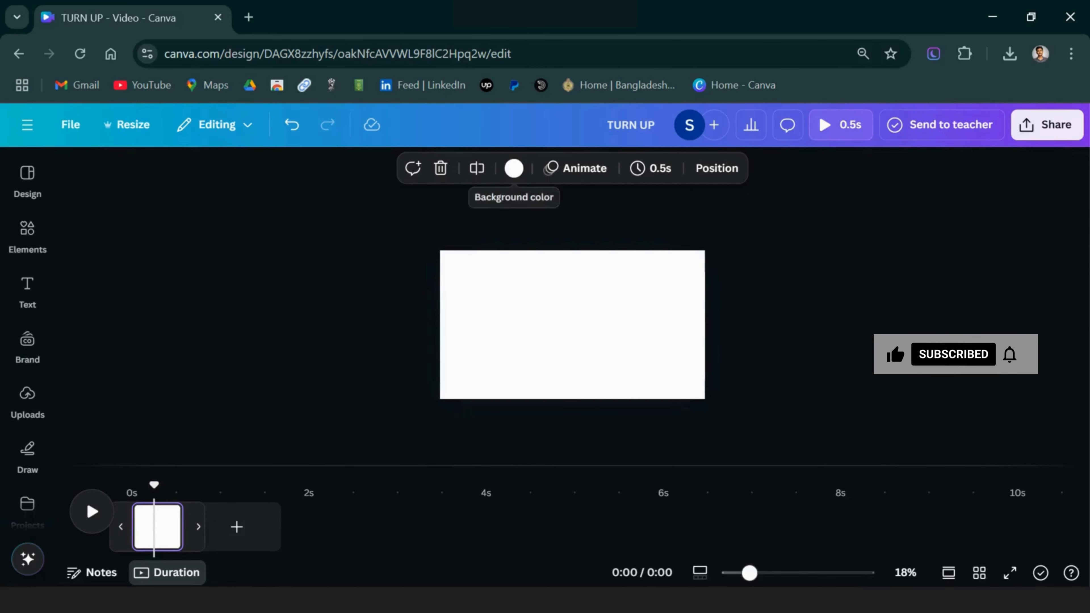
click(513, 168)
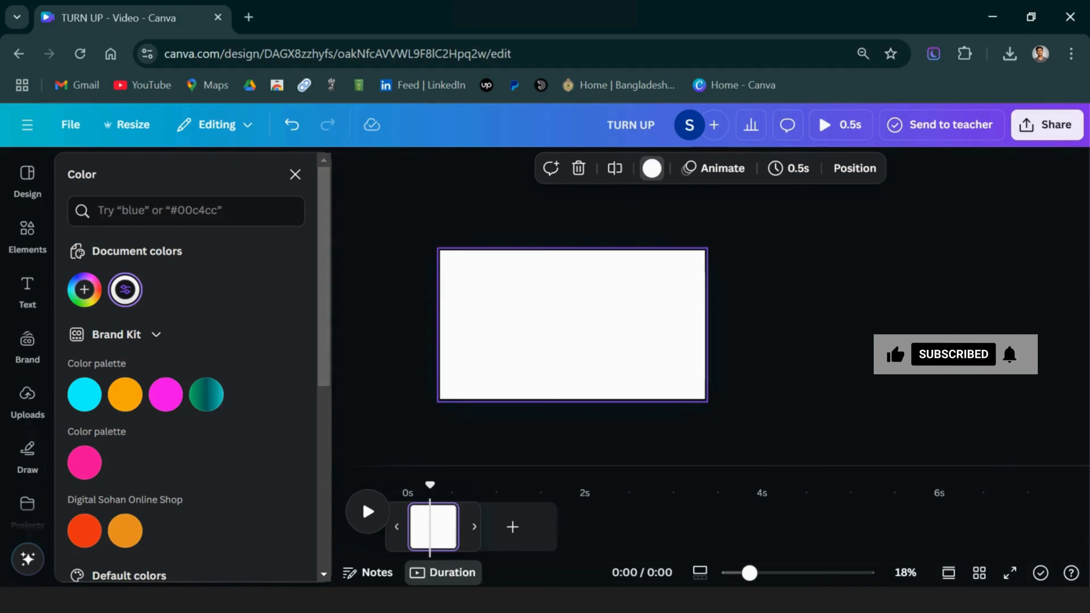
click(125, 530)
click(295, 174)
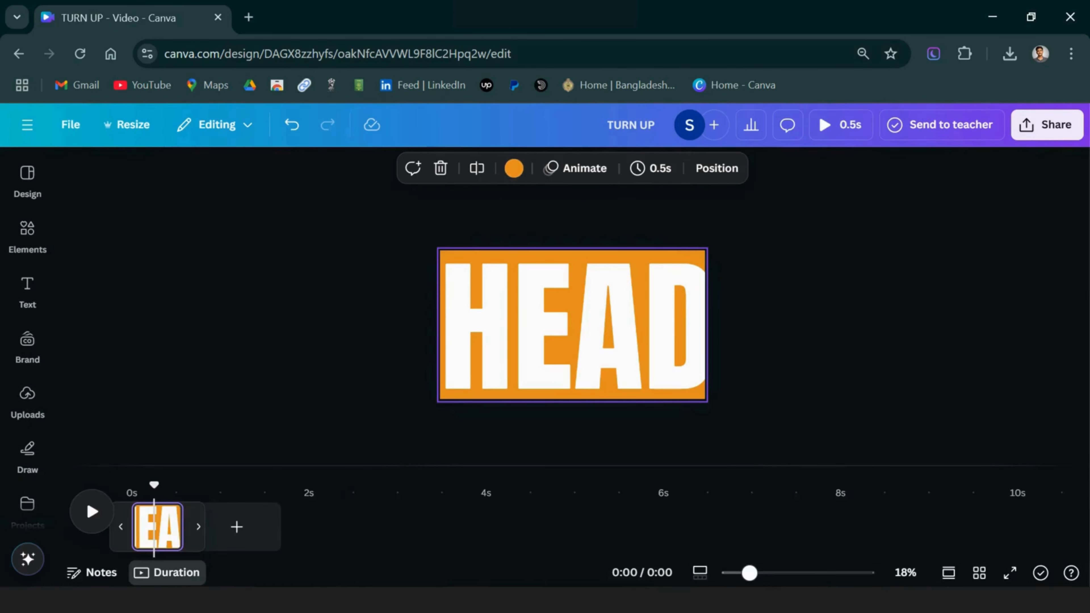
Preview the white-on-orange HEADPHONE page and download it as an MP4 video in 4K (UHD) quality
click(840, 125)
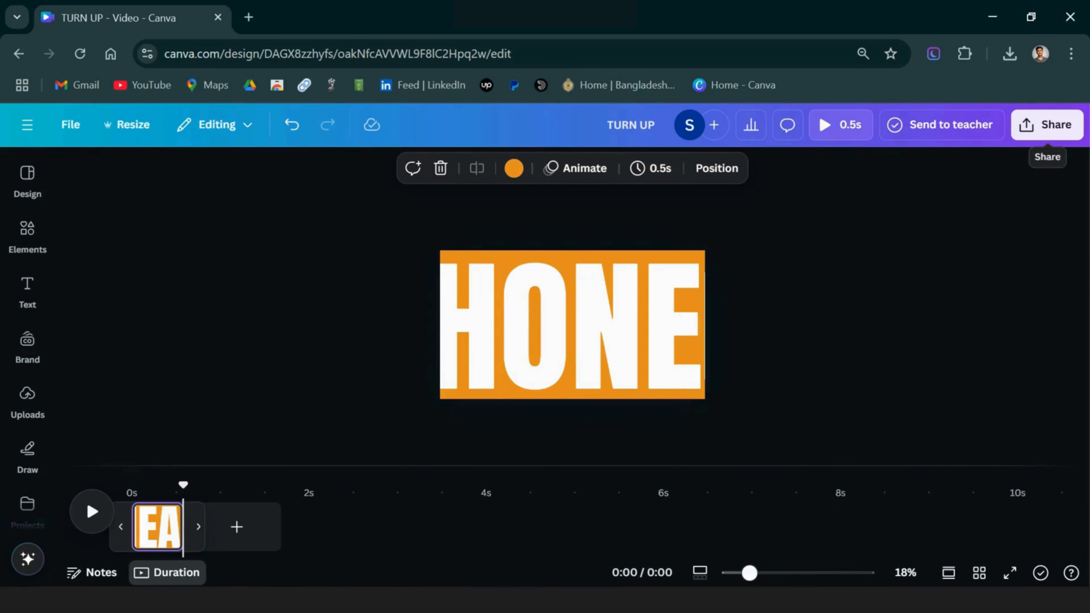
click(1047, 124)
click(811, 434)
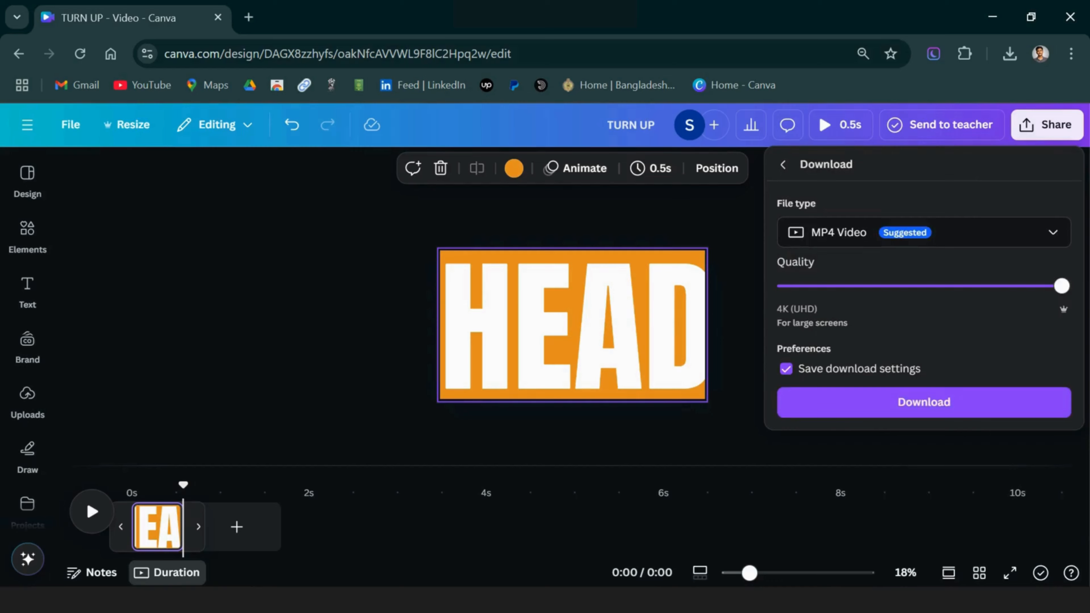
click(923, 402)
mouse_move(27, 229)
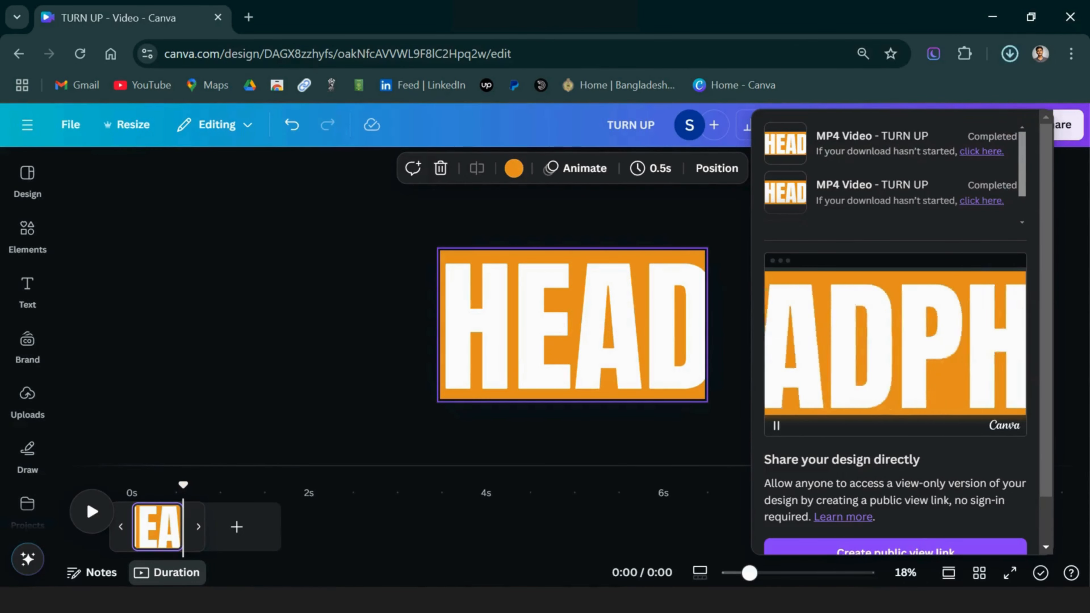
Upload TURN UP (2).mp4 from the browser's recent downloads to the design's uploads and close the download history
click(28, 400)
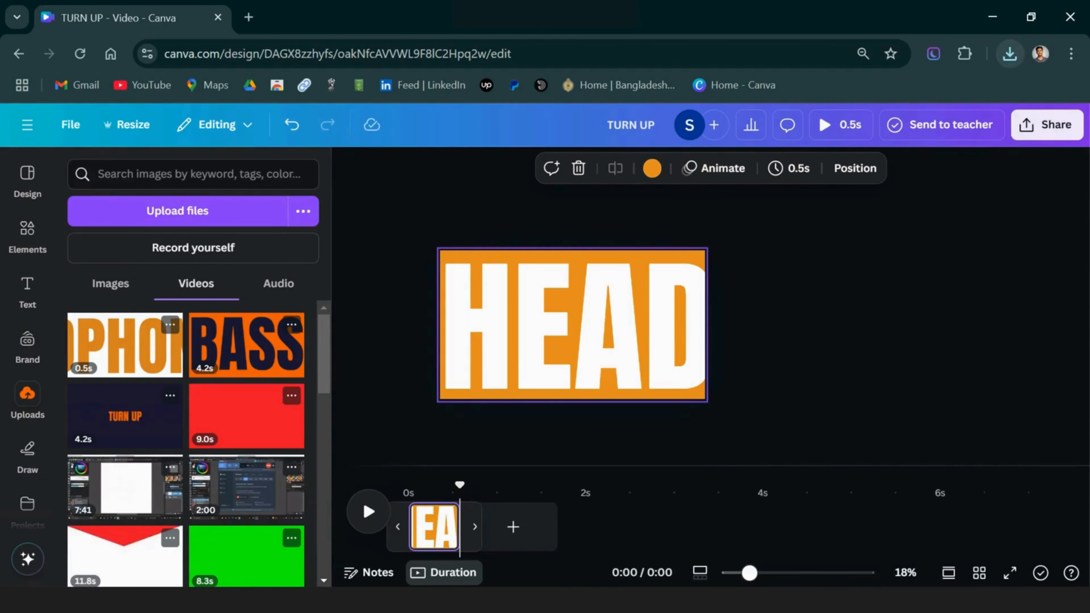
click(1009, 54)
drag(837, 132, 189, 350)
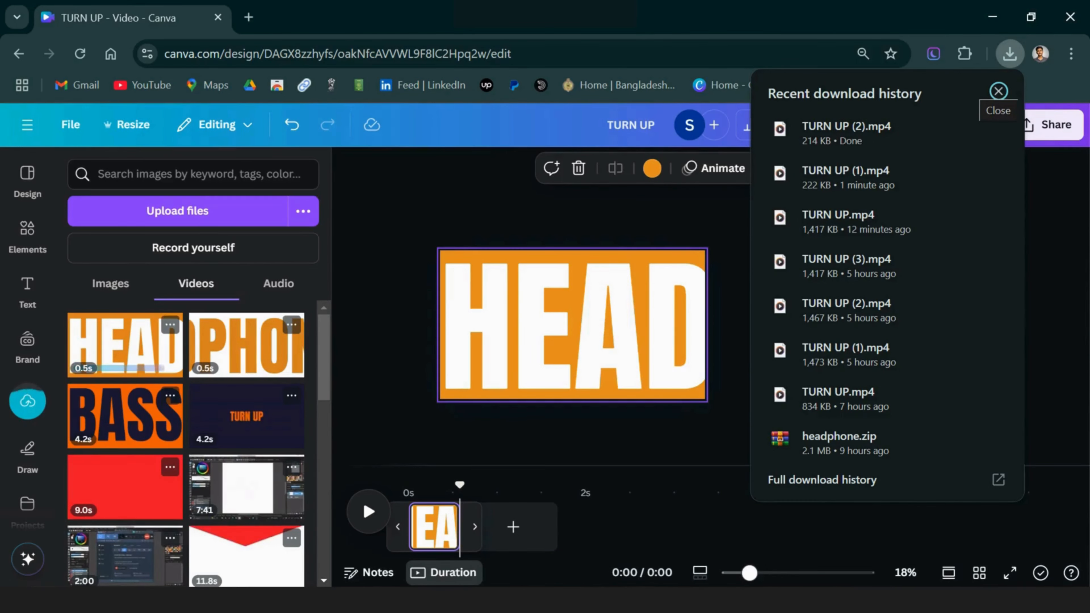
click(998, 91)
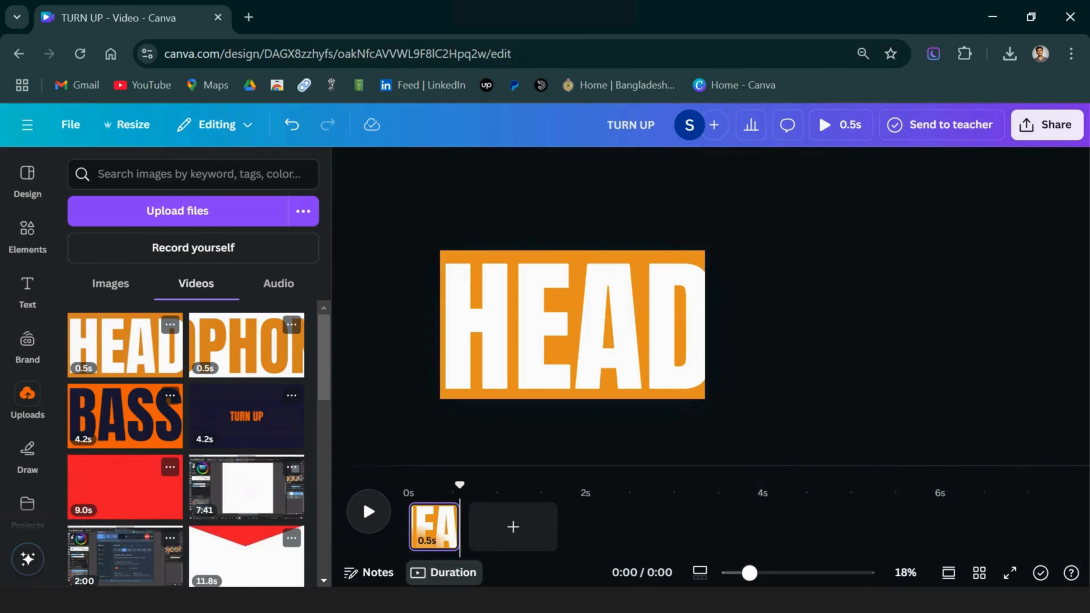
Delete the white HEADPHONE heading from the page
click(585, 331)
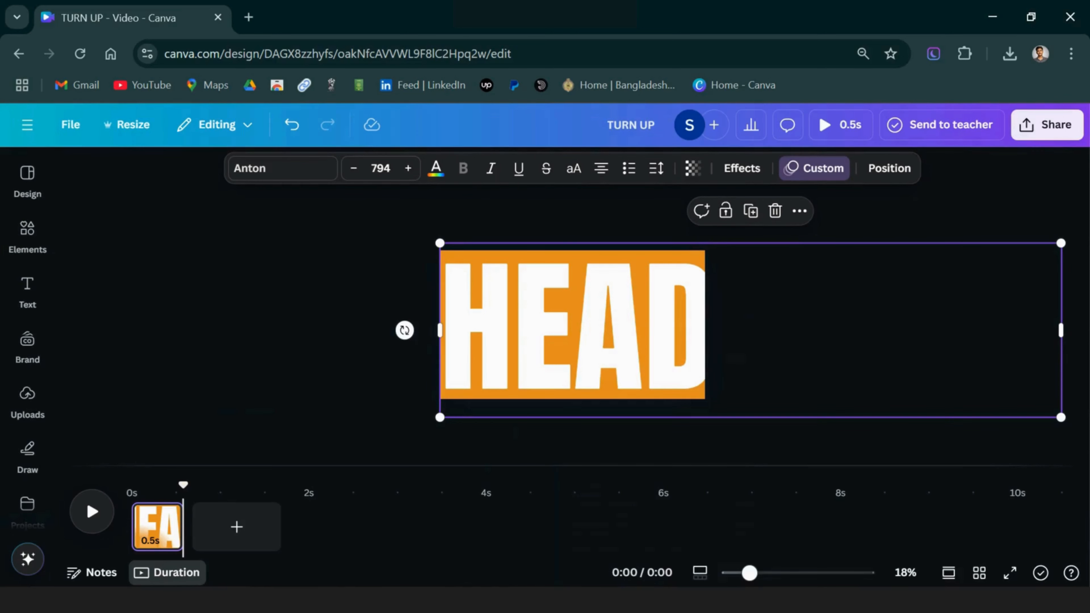
click(336, 227)
drag(335, 226, 583, 380)
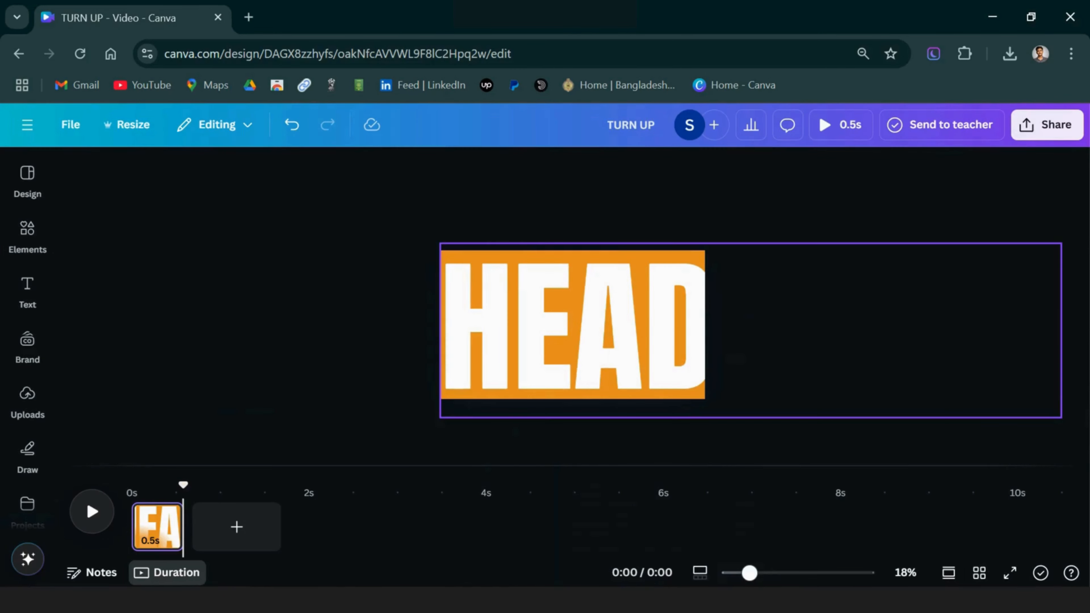
click(585, 331)
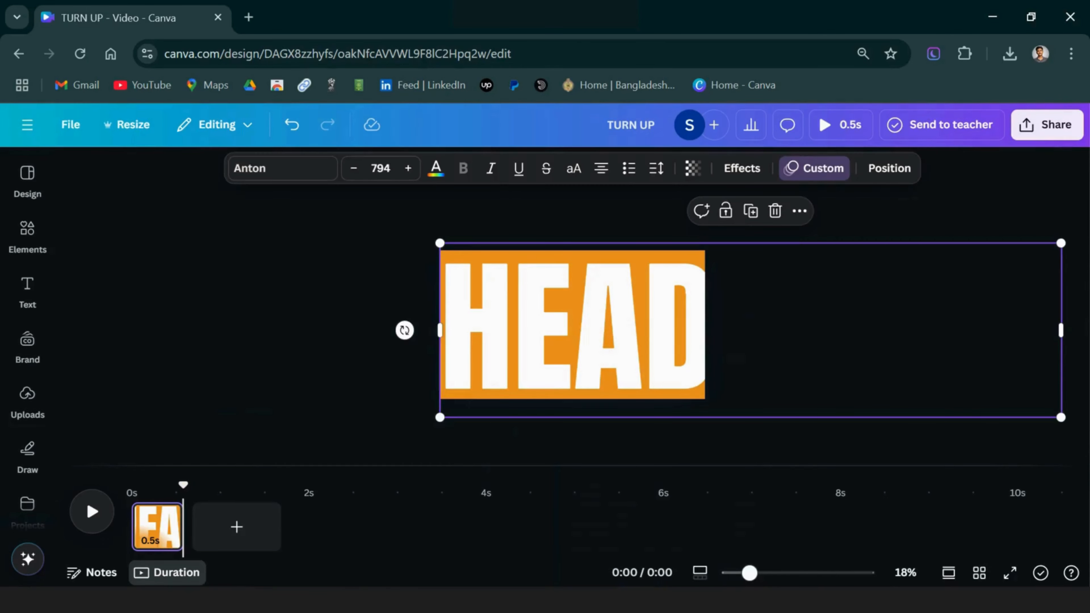
key(Delete)
Set the empty page's background colour to white
click(149, 526)
click(557, 168)
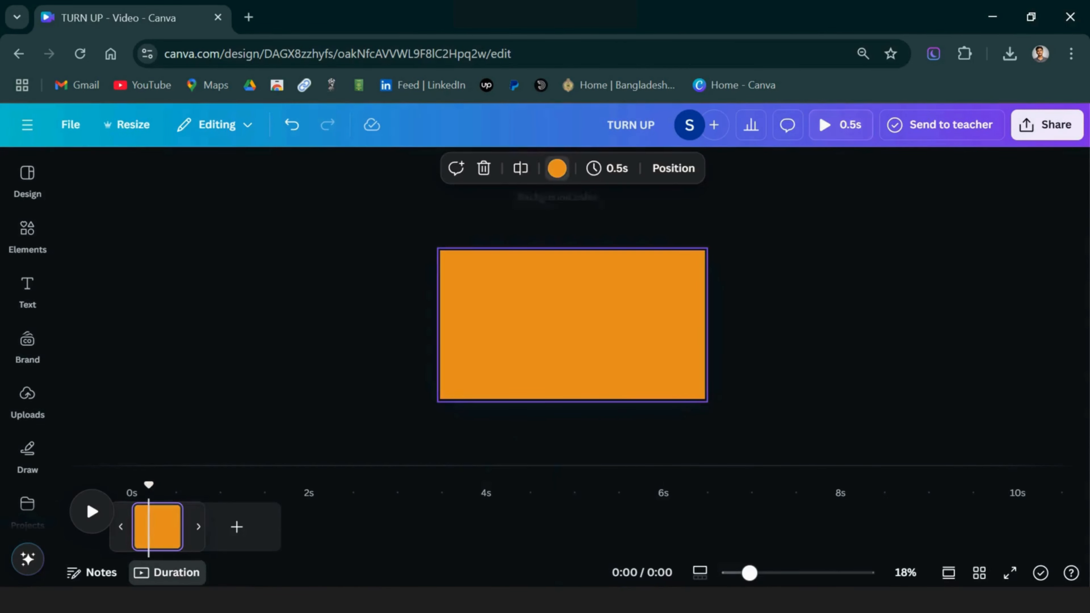
scroll(186, 387, down, 5)
click(287, 281)
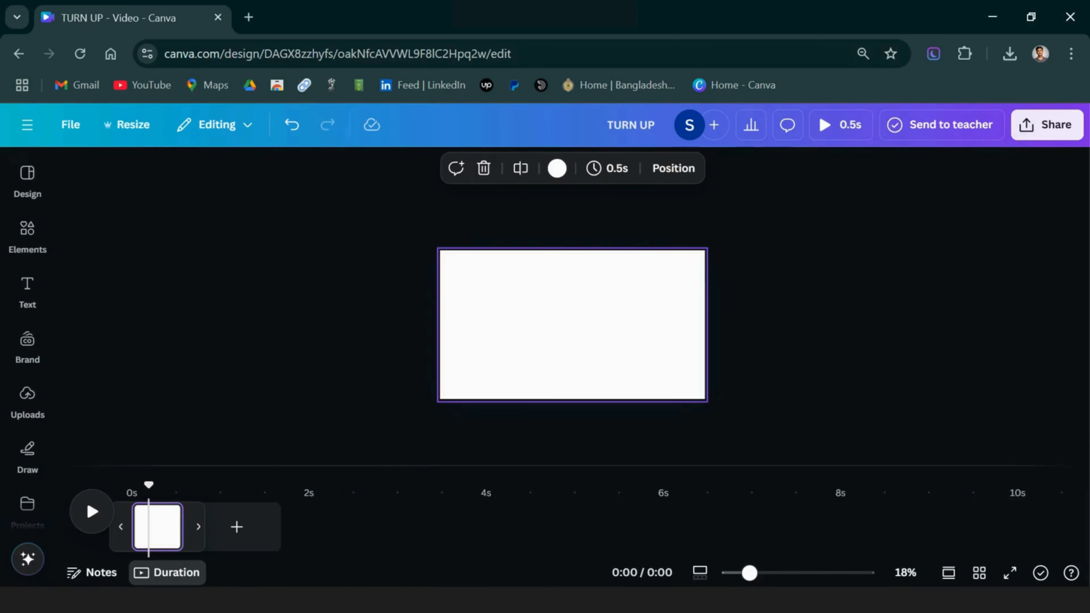
Place the uploaded orange-on-white HEADPHONE video on the page and enlarge it to fill the whole page
click(27, 399)
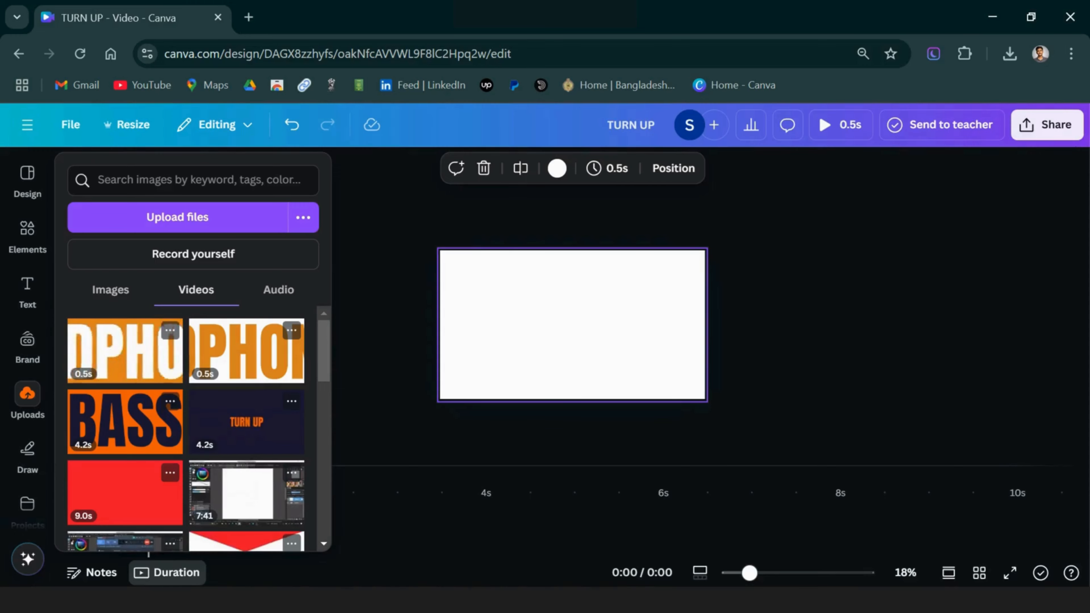
click(125, 350)
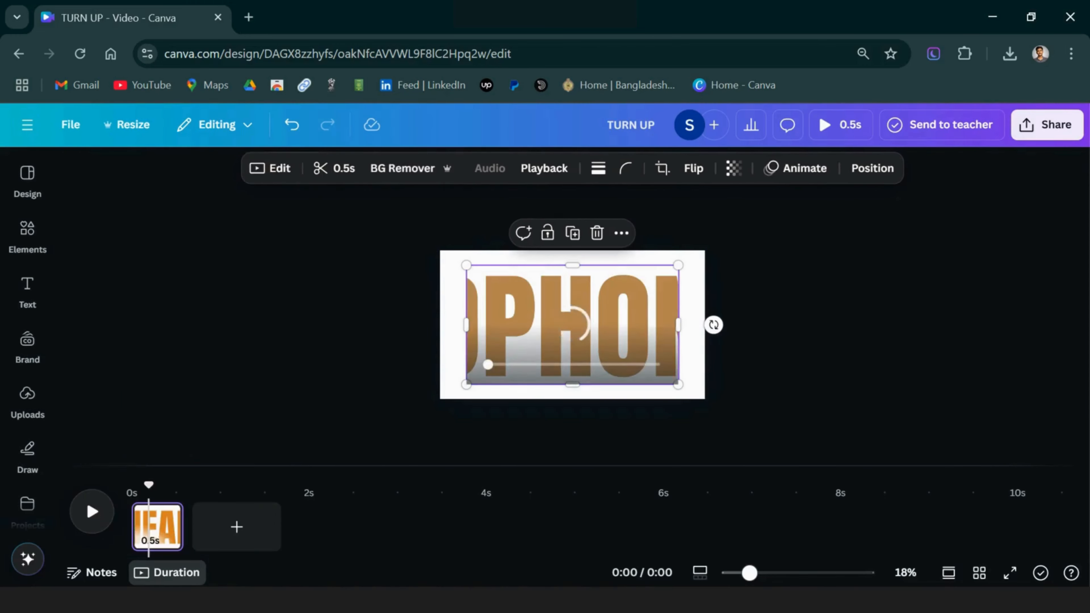
drag(572, 324, 545, 310)
drag(652, 370, 705, 399)
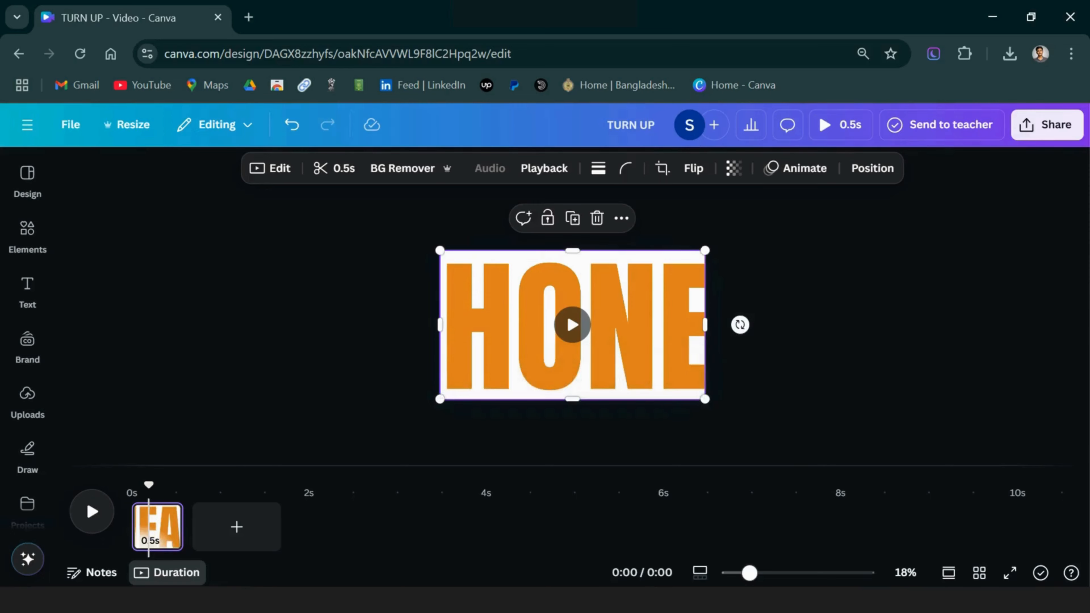
Place the white-on-orange HEADPHONE video over the first at full page size and crop it to the left half, 960 × 1,080
mouse_move(28, 401)
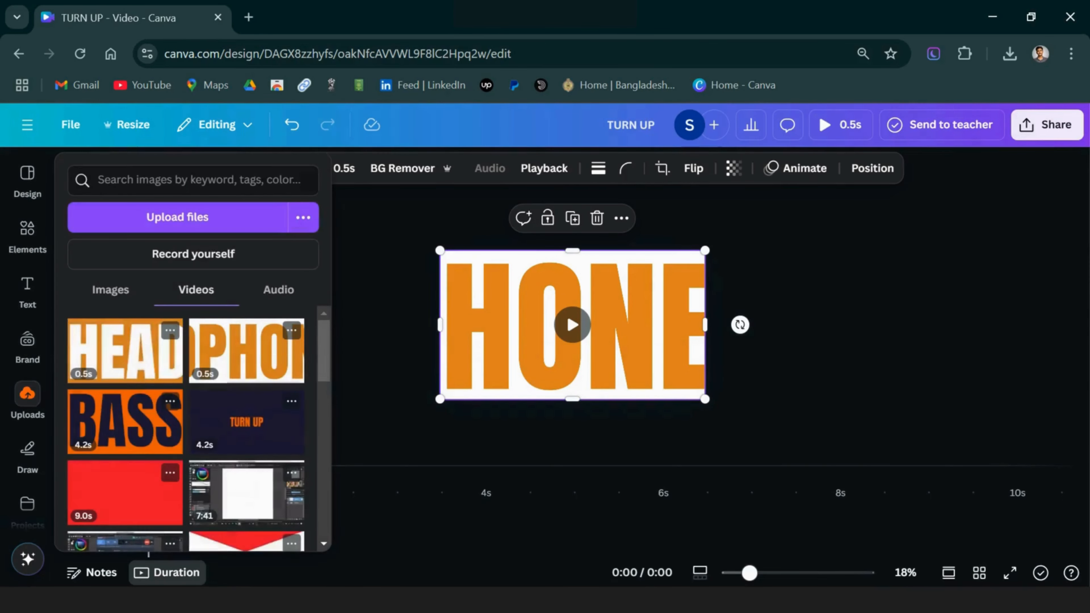
click(125, 350)
drag(572, 324, 547, 310)
drag(652, 370, 705, 399)
drag(705, 325, 572, 324)
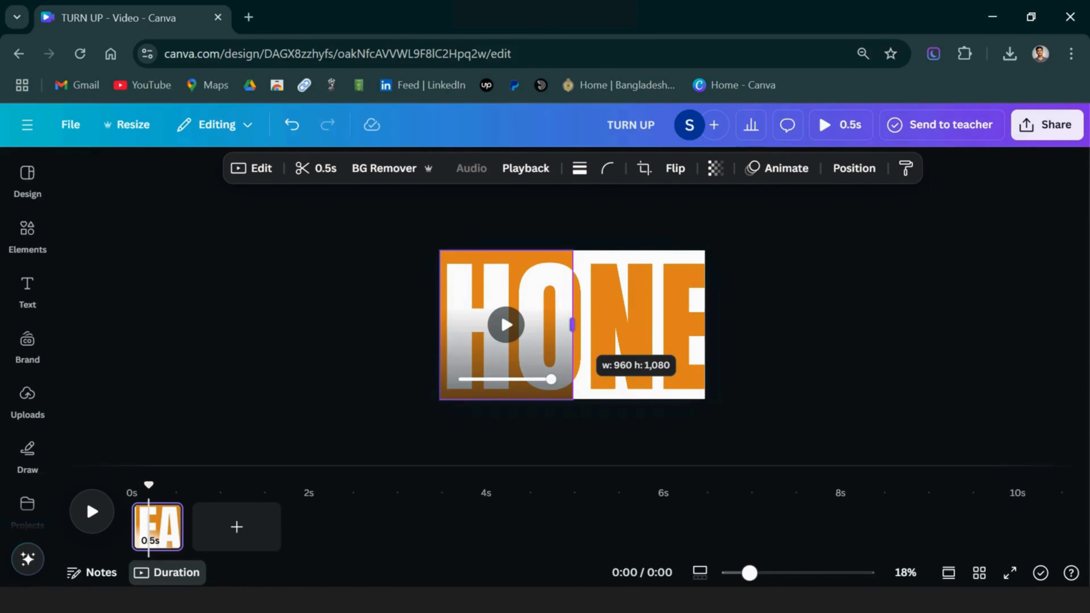
mouse_move(572, 324)
mouse_down()
mouse_move(528, 531)
mouse_move(556, 338)
mouse_move(572, 337)
mouse_up()
Play back the split two-colour HEADPHONE page from the start to check that both videos run together
drag(148, 484, 131, 484)
key(space)
key(space)
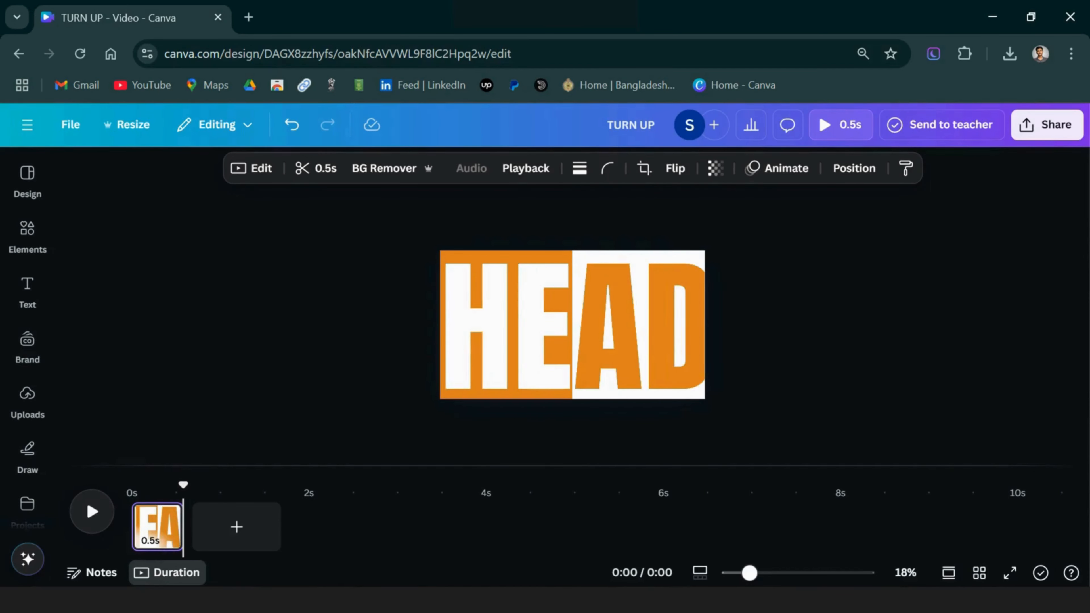
key(space)
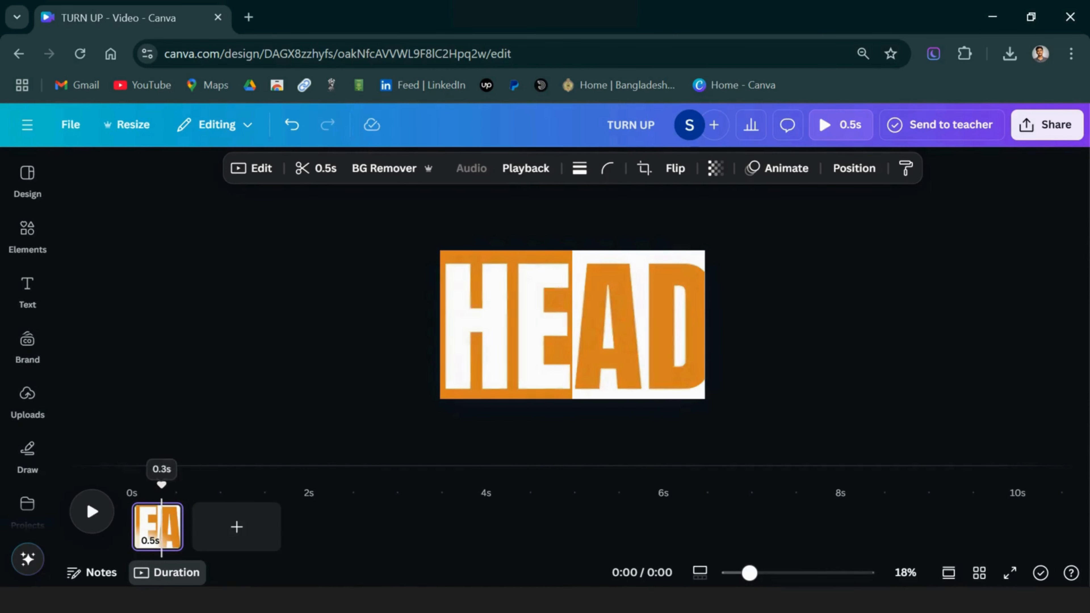
key(space)
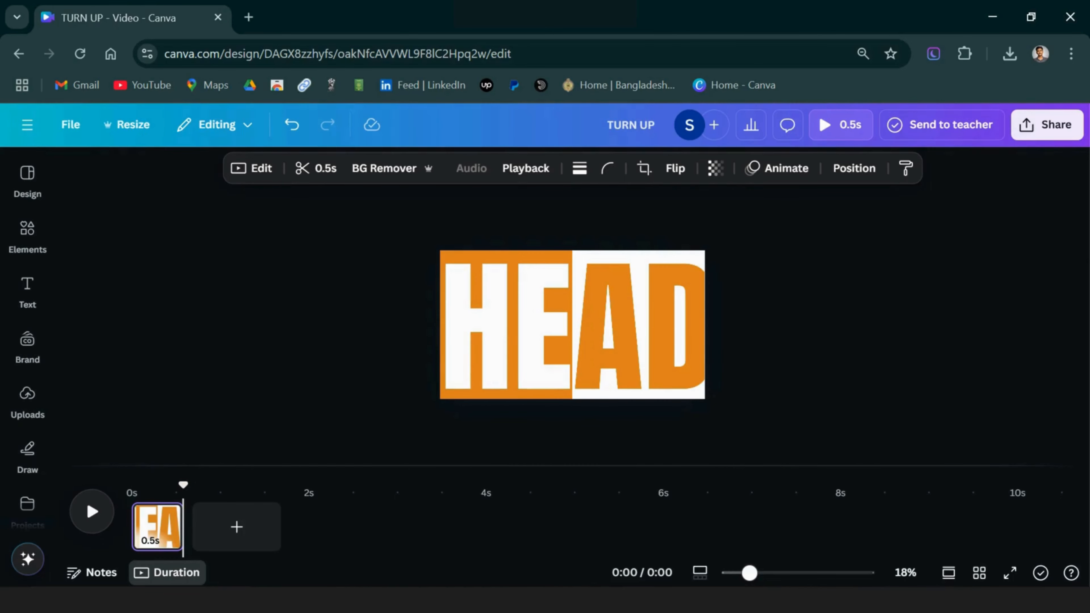
Add the rotating headphone video from the recently used elements to the page and remove its background
mouse_move(27, 291)
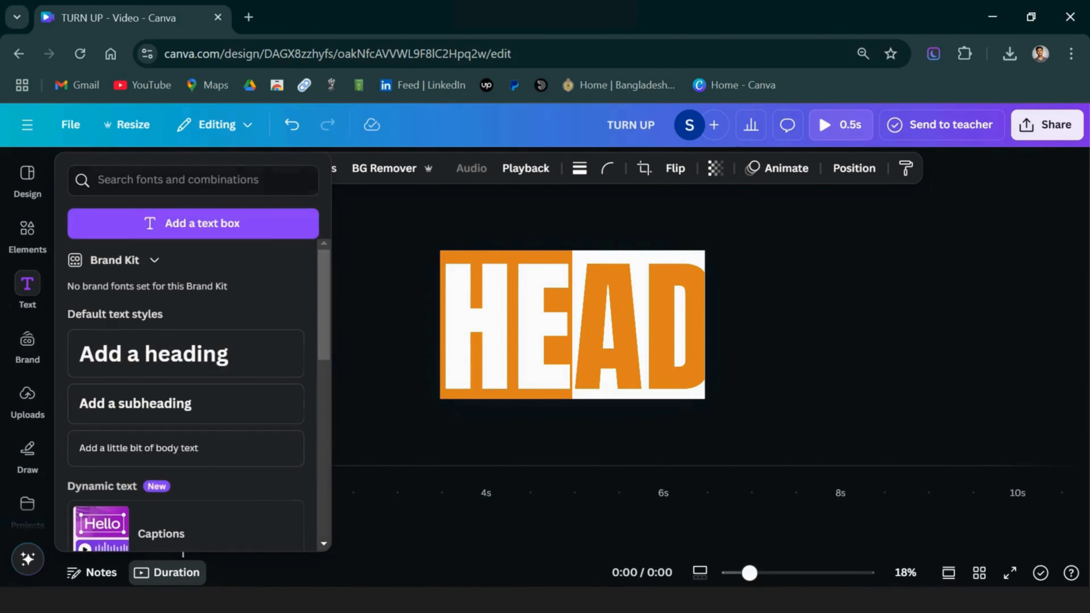
click(27, 236)
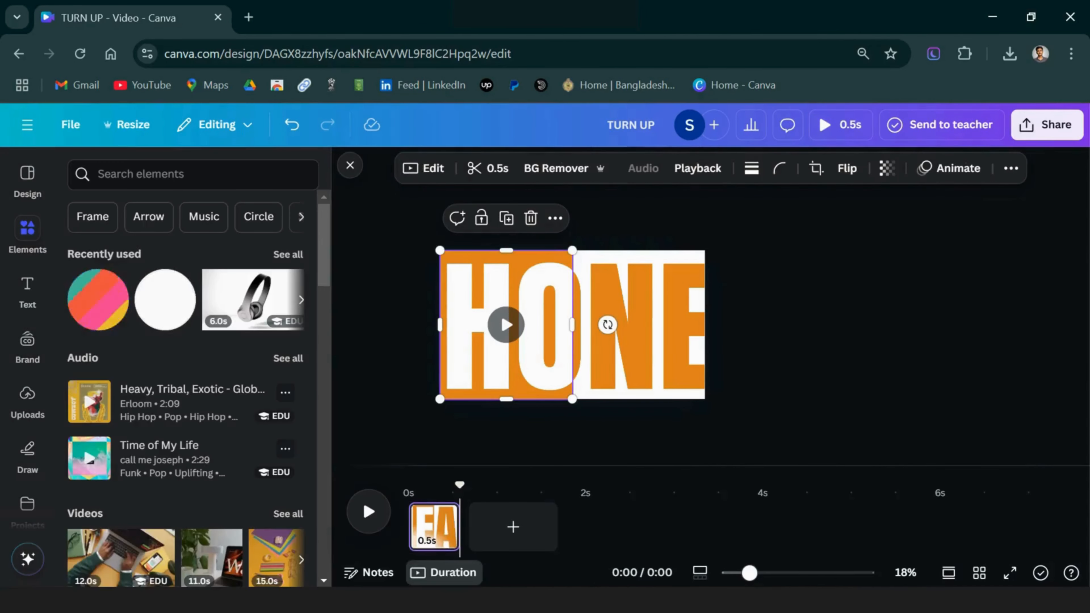
click(252, 299)
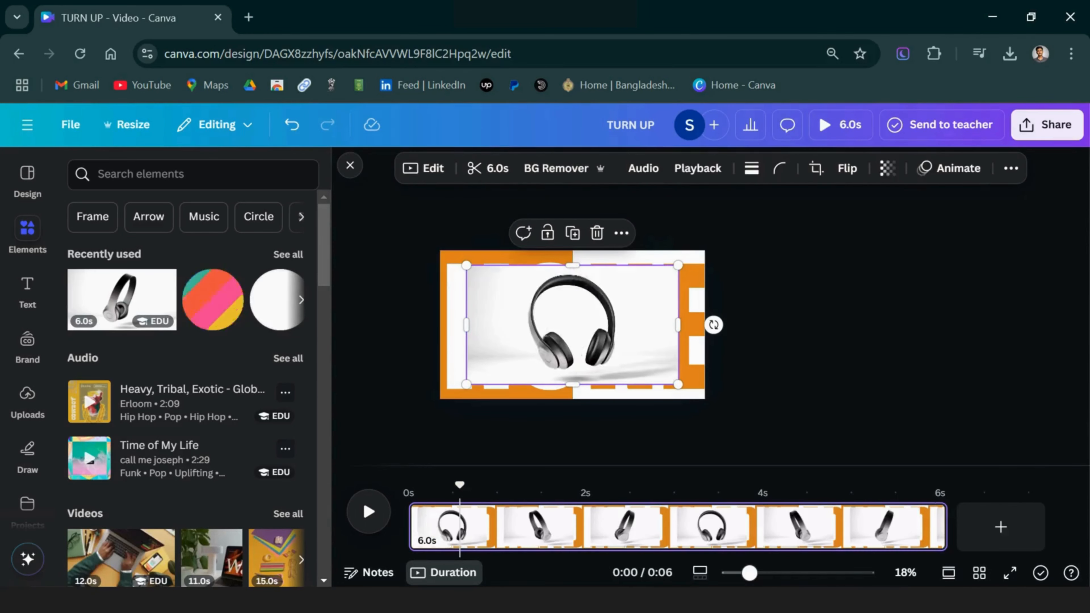
click(350, 164)
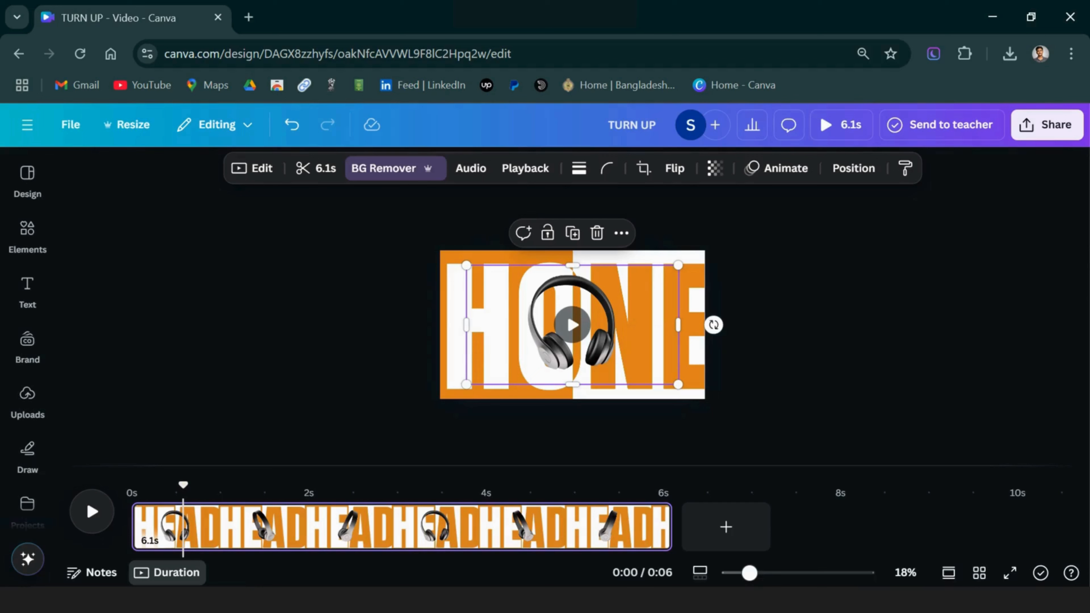
key(space)
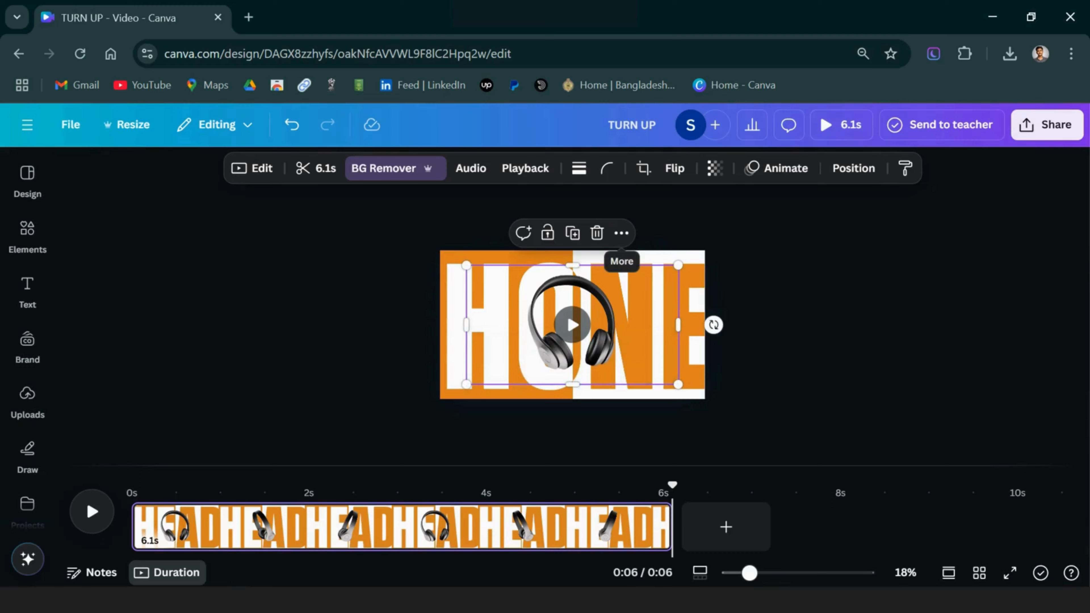
Show the headphone video's element timing and trim its start so the video lasts 5.9 s
click(621, 232)
click(703, 510)
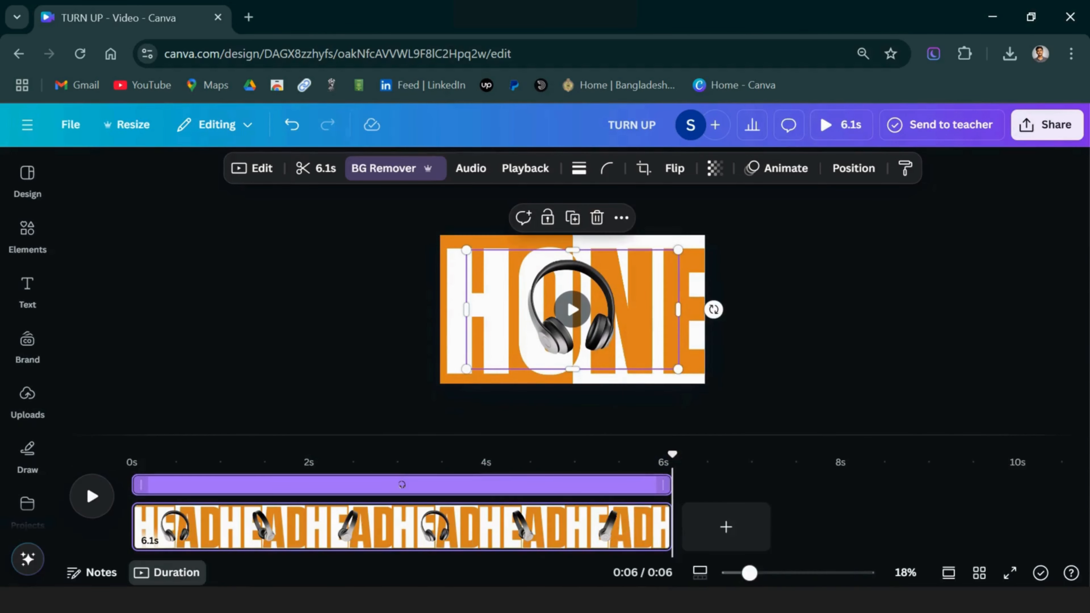
drag(144, 485, 155, 484)
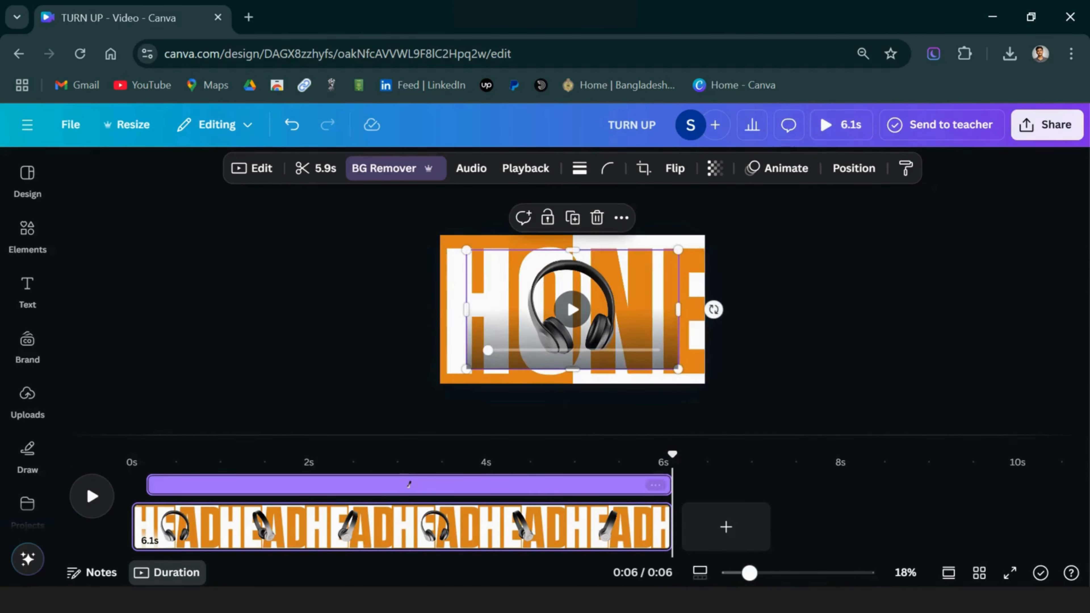
Enlarge the headphone video to nearly the full page size and centre it horizontally over the HEADPHONE text
drag(678, 368, 705, 383)
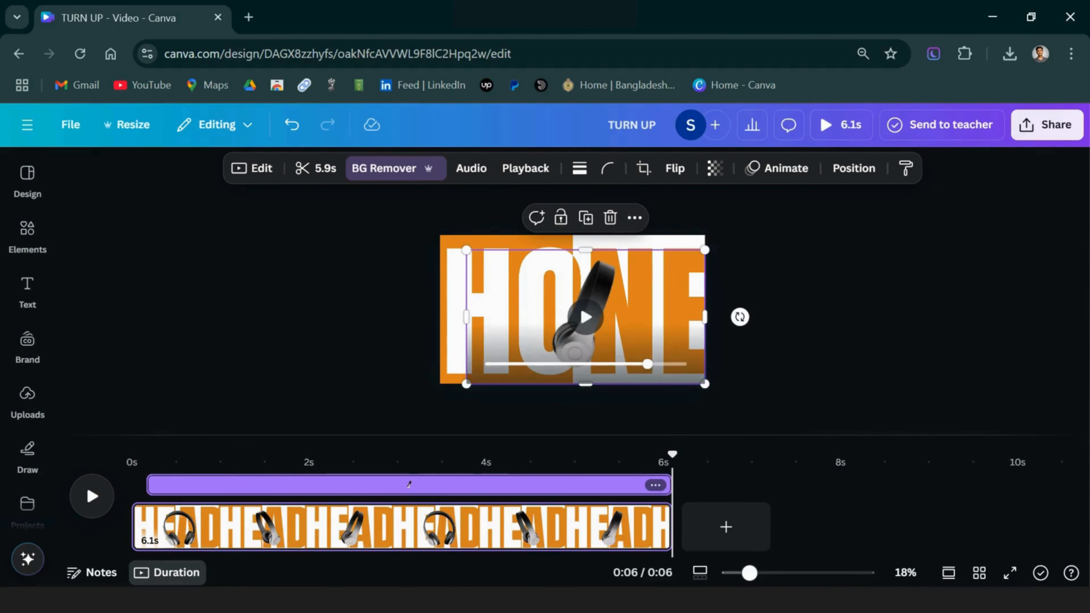
drag(466, 250, 450, 242)
mouse_move(578, 292)
mouse_down()
mouse_move(572, 277)
mouse_move(573, 292)
mouse_up()
drag(445, 250, 446, 249)
drag(572, 292, 573, 283)
Try the Breathe animation on the headphone video
click(776, 168)
scroll(185, 386, down, 5)
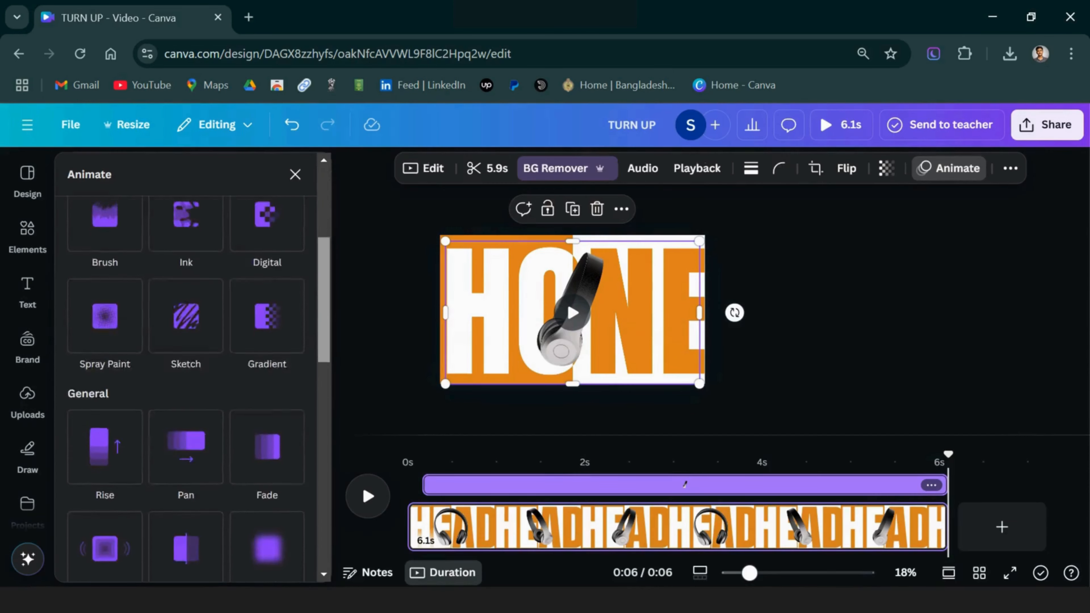
scroll(184, 386, up, 1)
scroll(184, 386, down, 6)
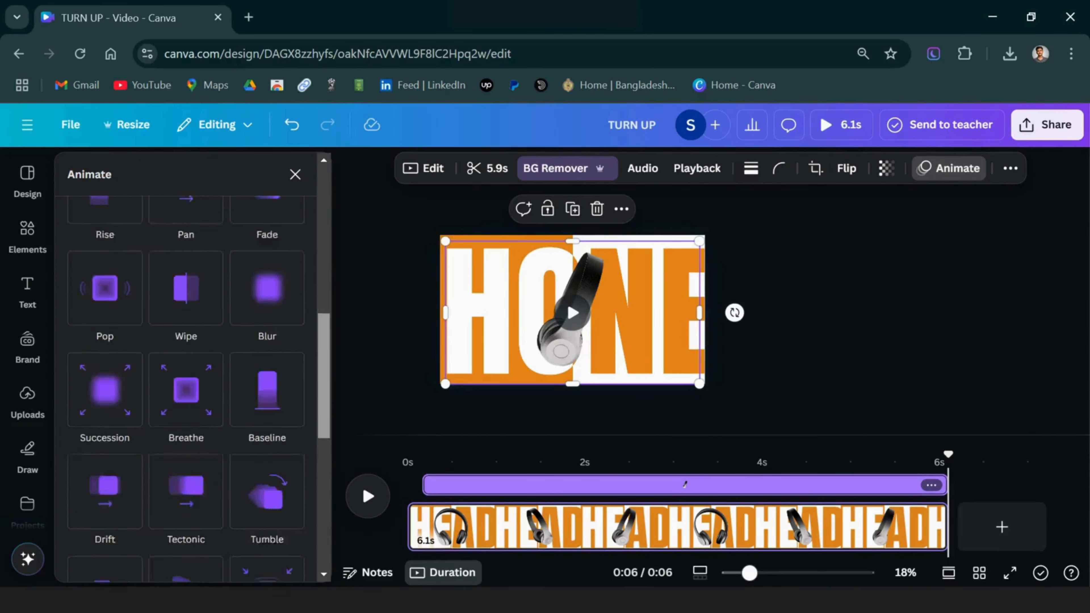
scroll(184, 386, down, 1)
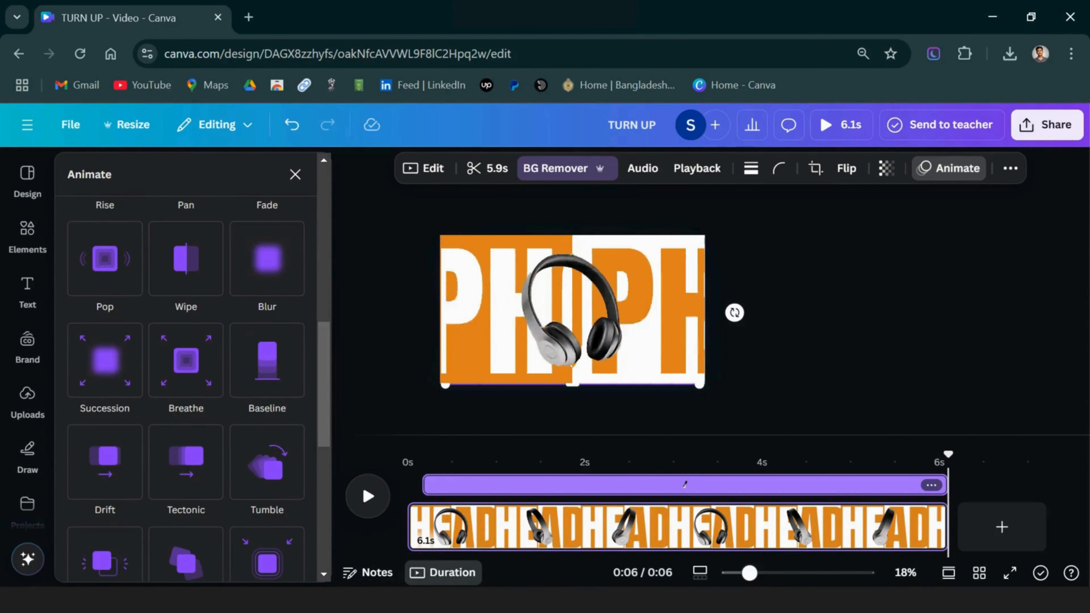
click(185, 360)
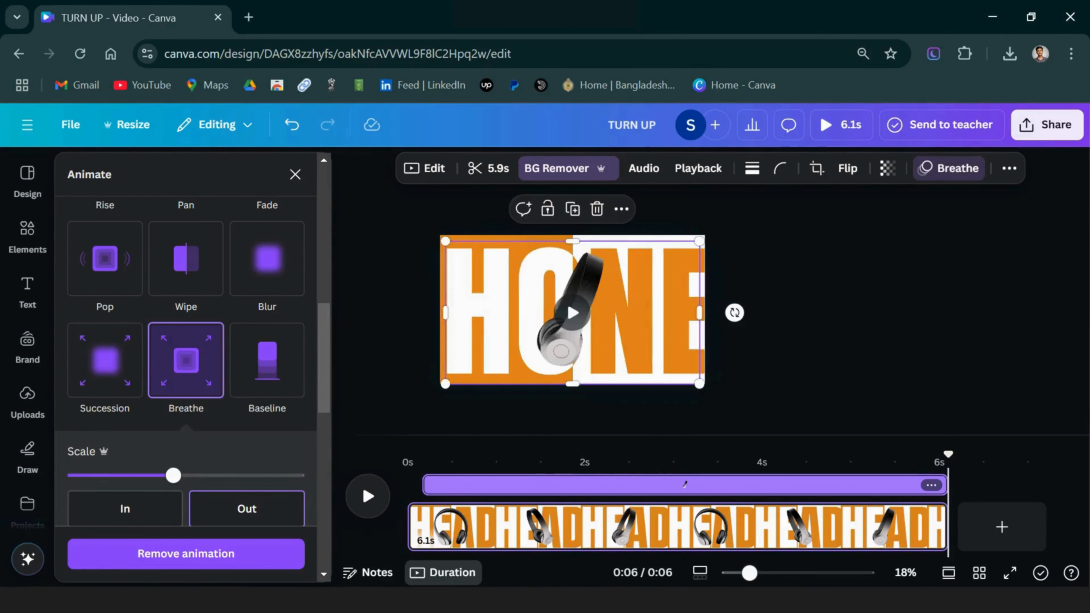
scroll(186, 361, down, 4)
scroll(186, 361, up, 3)
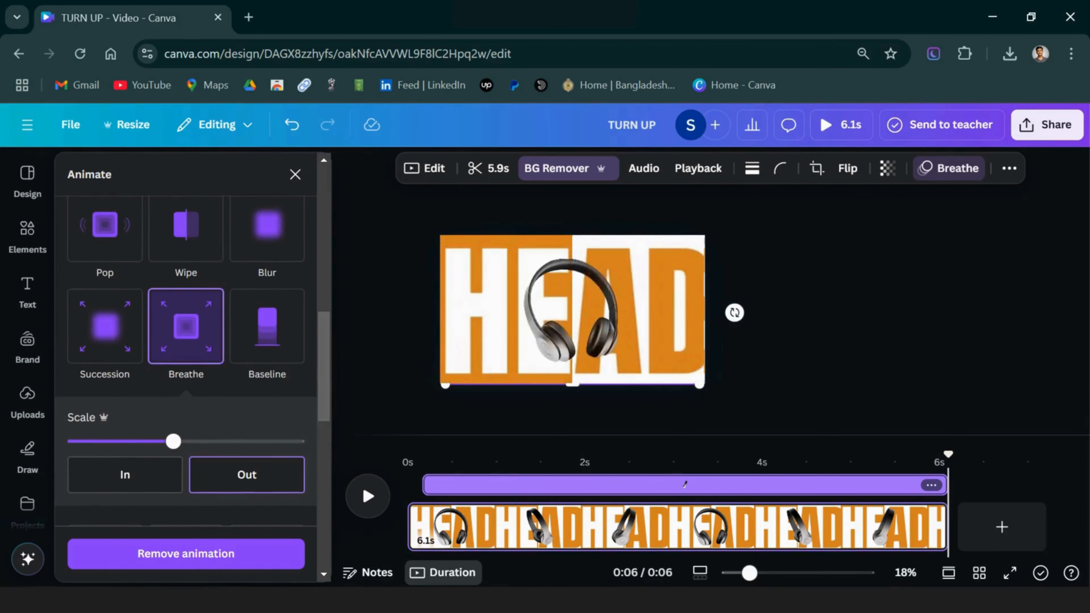
Apply the Photo Zoom animation on enter to the headphone video and preview the page
scroll(192, 360, down, 5)
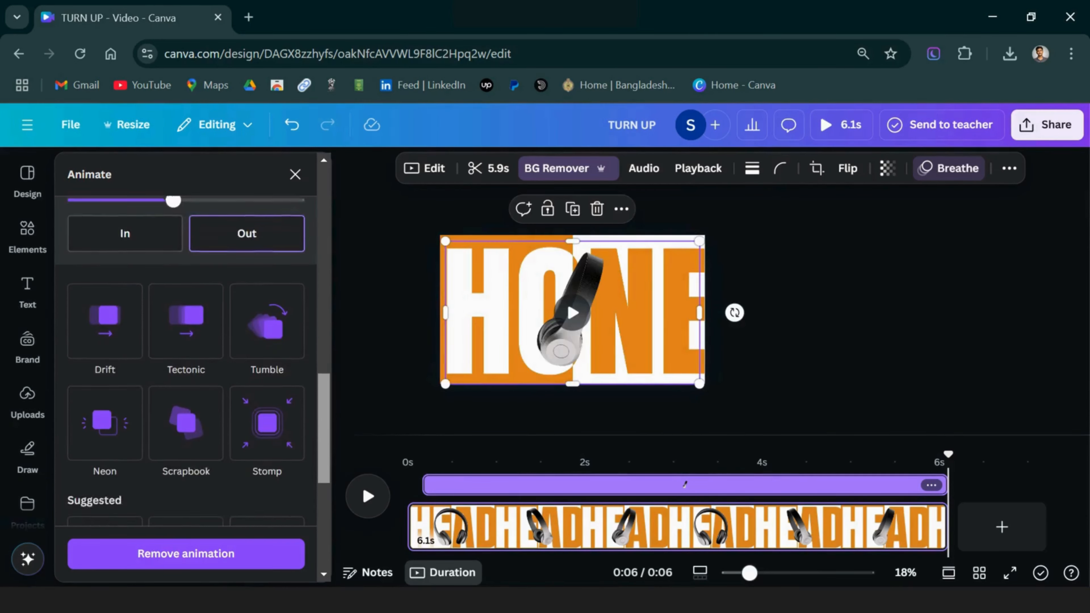
scroll(185, 360, down, 3)
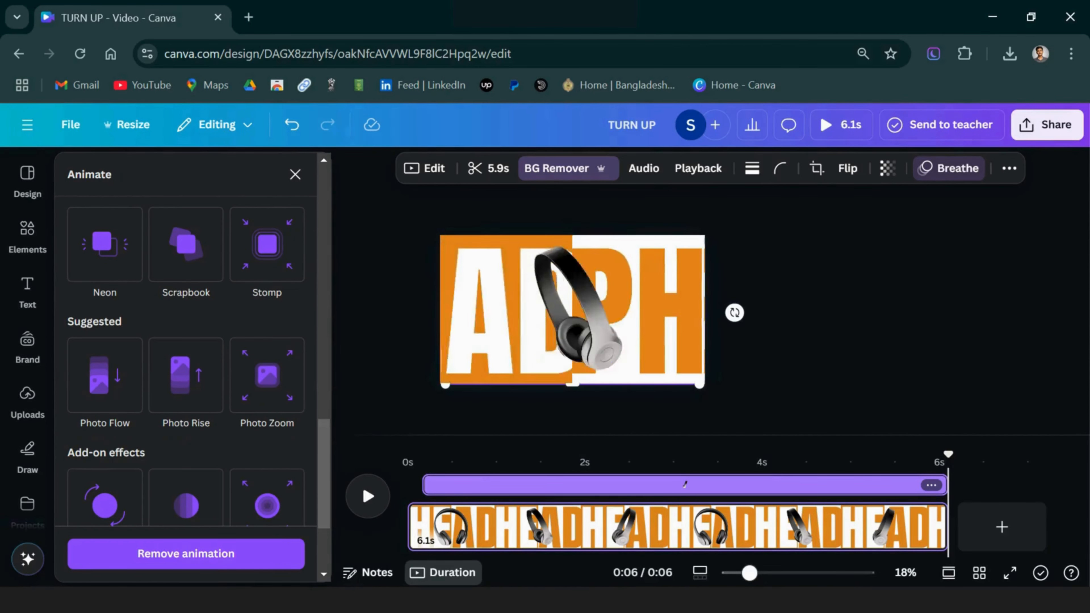
click(267, 375)
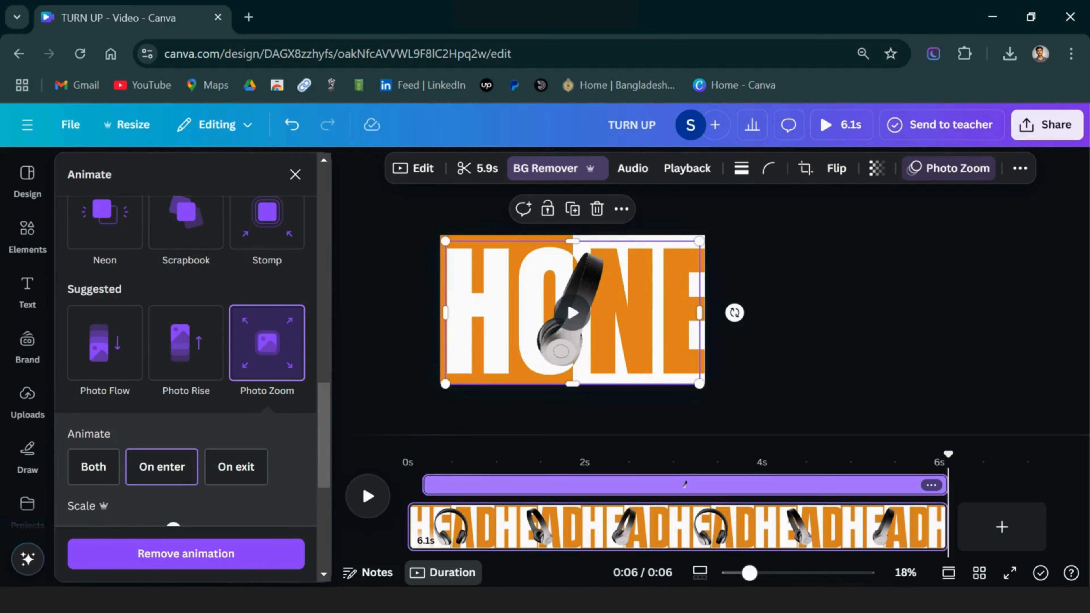
key(Escape)
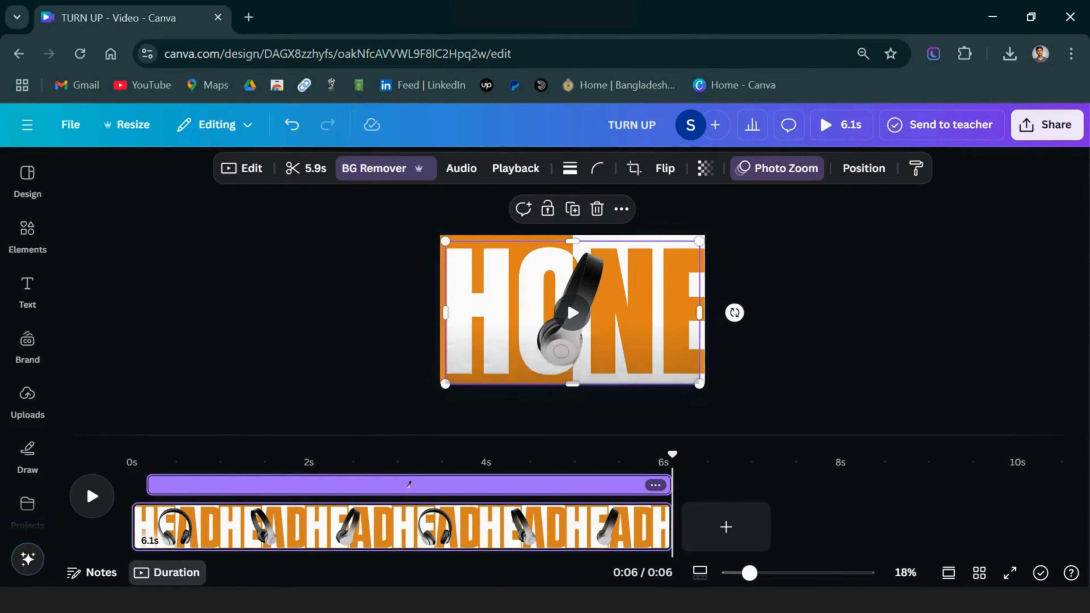
click(841, 124)
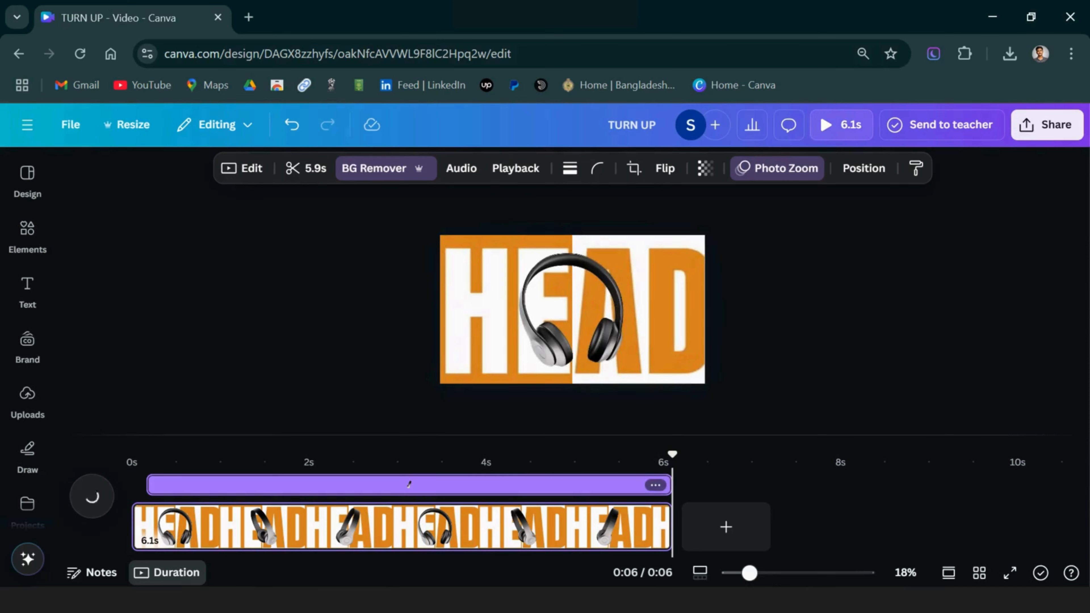
key(space)
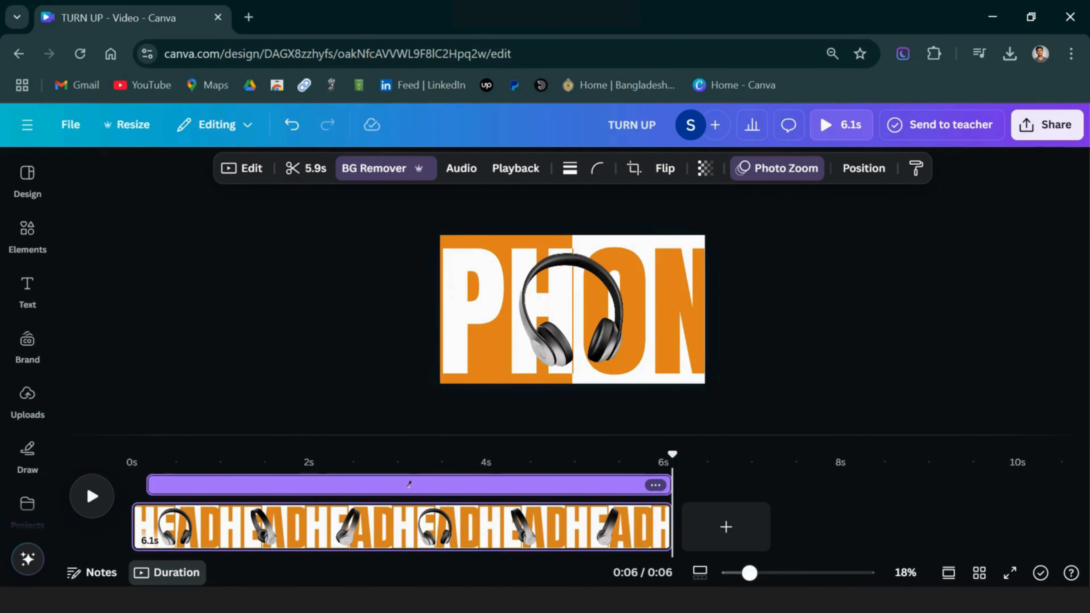
Trim the new blank second page to 6.1 s and search the elements for "gradient"
drag(354, 526, 352, 526)
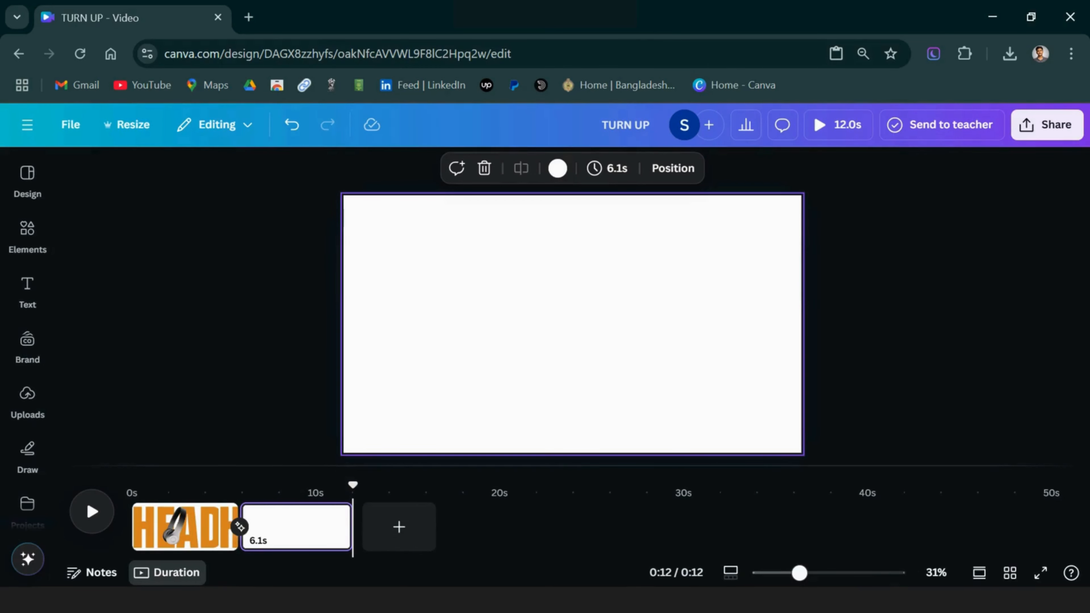
click(28, 237)
click(276, 174)
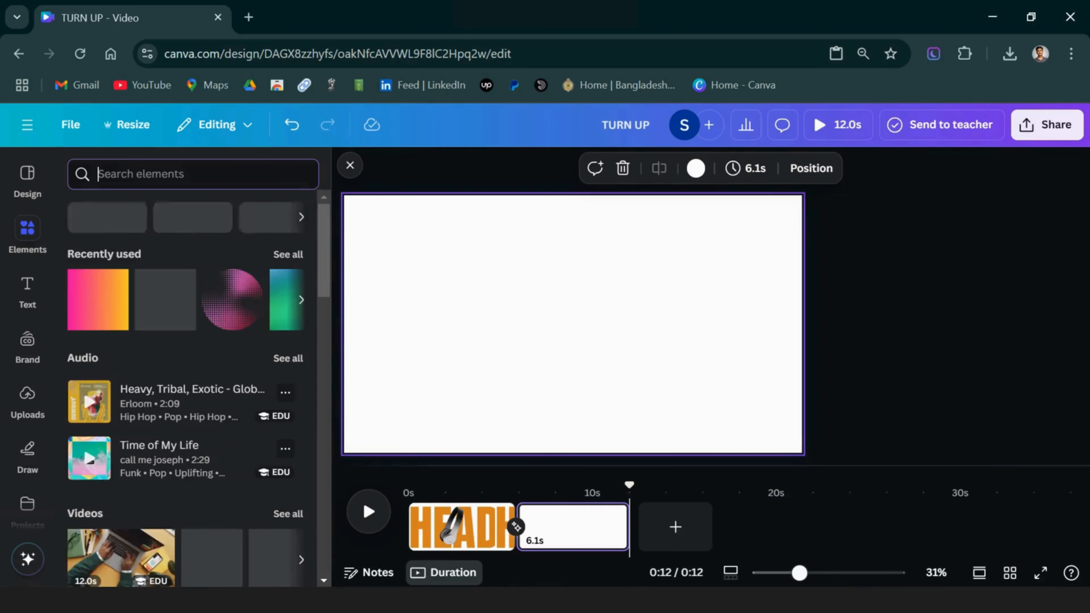
text(gradient)
key(Return)
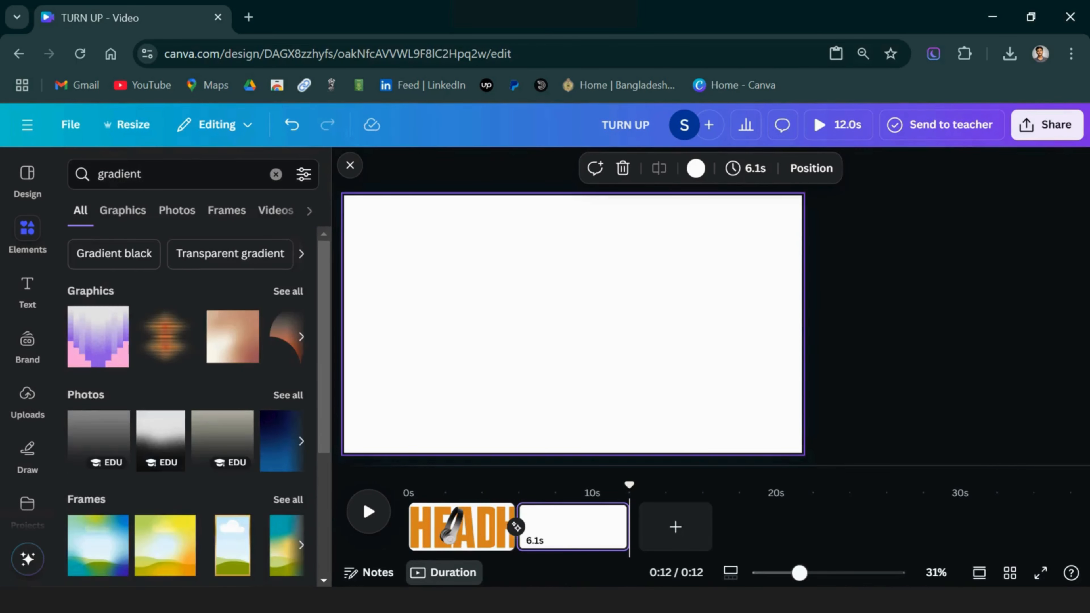
Find the square pink-to-yellow gradient among the graphics results and add it to the blank page
click(122, 210)
scroll(186, 408, down, 5)
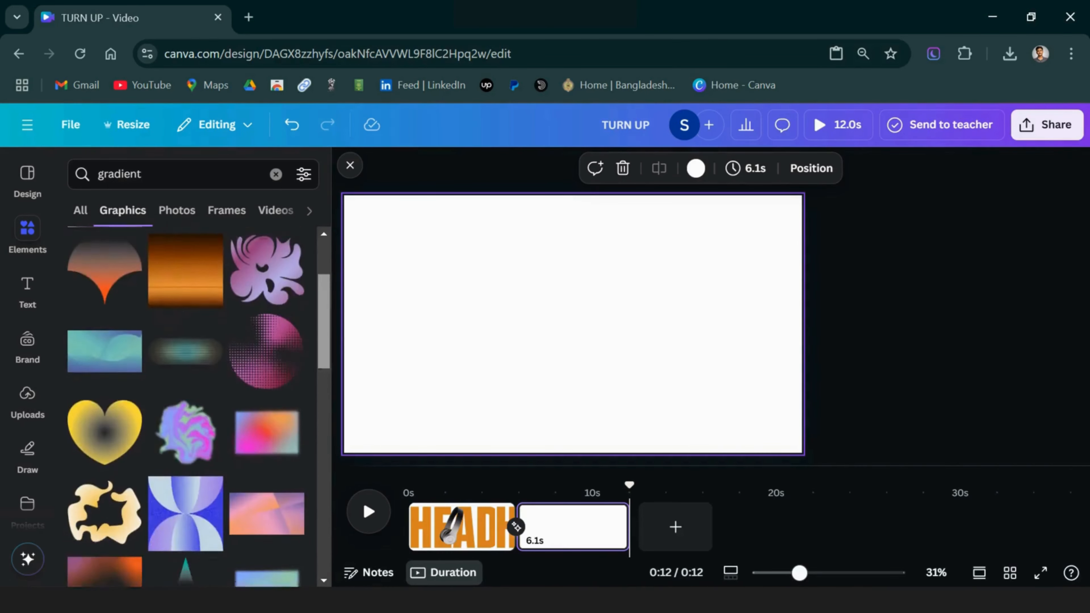
scroll(266, 378, down, 8)
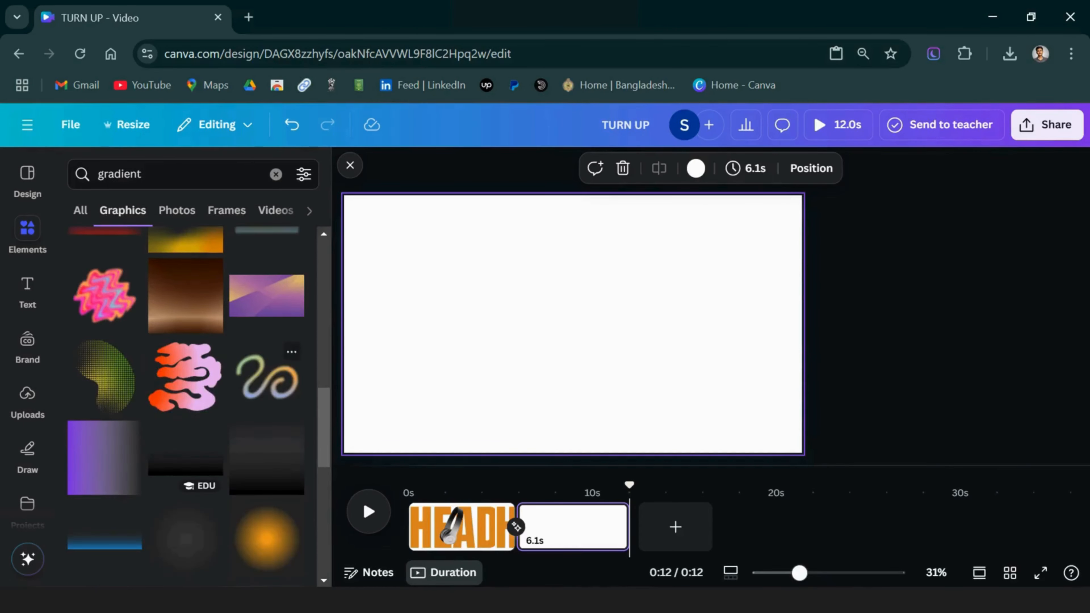
scroll(266, 377, down, 10)
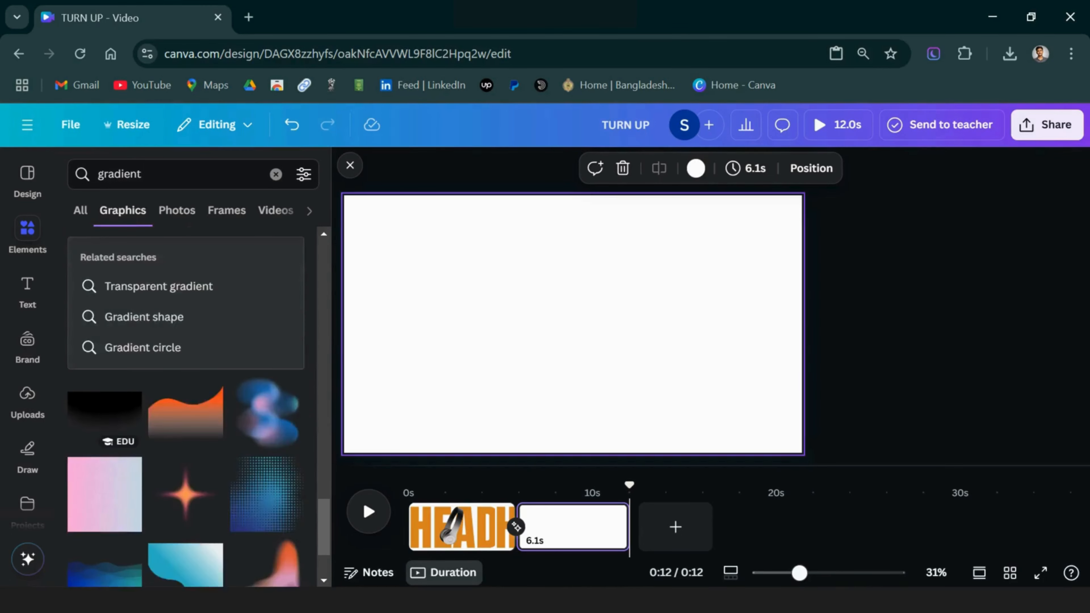
scroll(185, 408, down, 10)
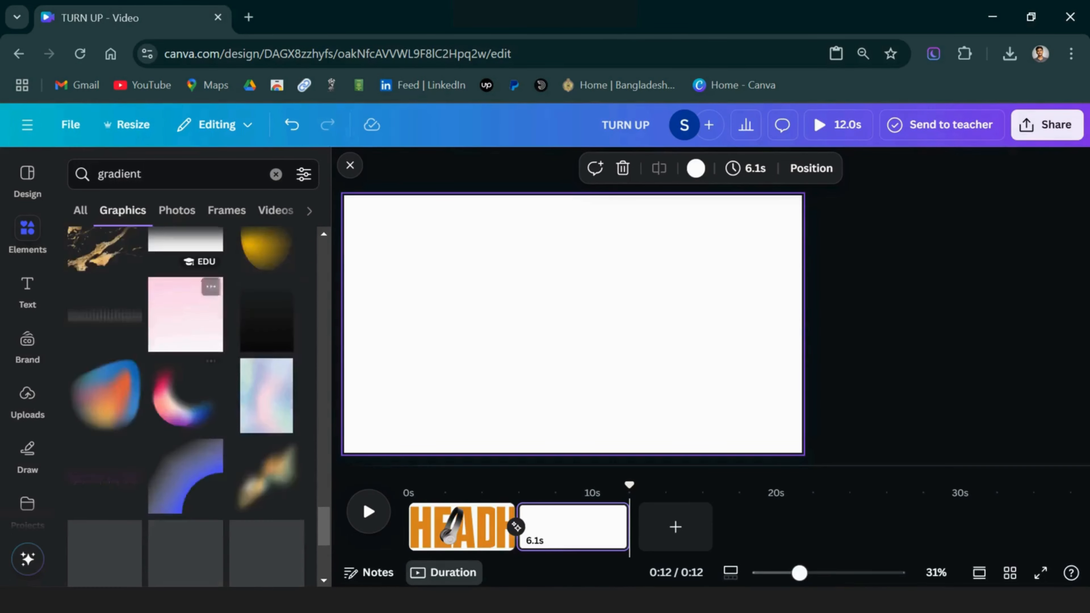
scroll(185, 408, down, 5)
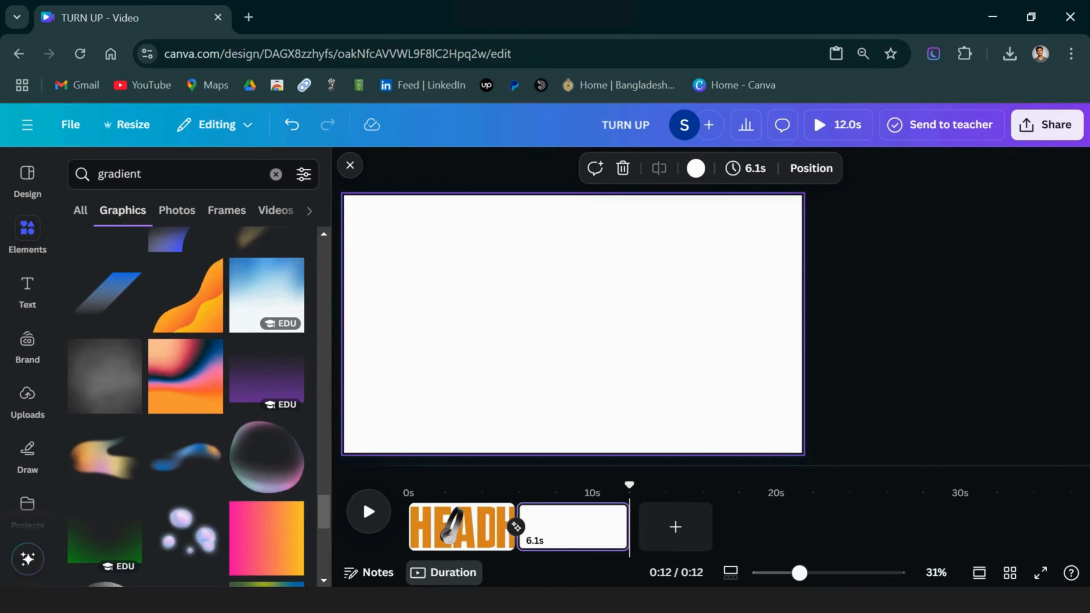
click(266, 538)
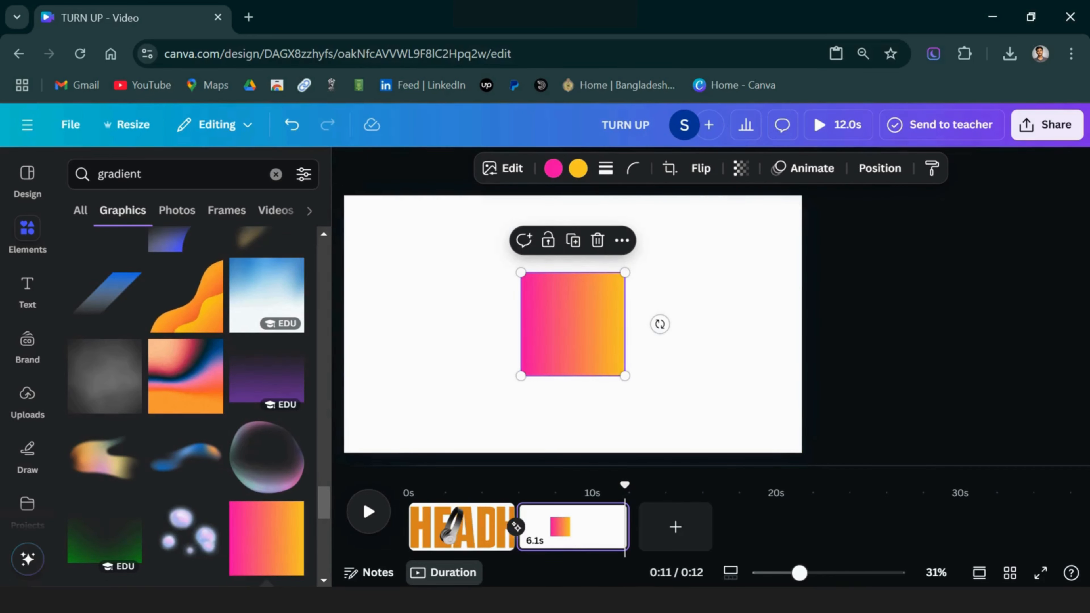
Enlarge the pink-to-yellow gradient square and reposition it to cover the blank second page
drag(520, 272, 439, 290)
drag(535, 386, 798, 562)
drag(571, 324, 570, 291)
drag(571, 356, 527, 259)
drag(527, 356, 511, 258)
drag(570, 314, 606, 288)
drag(770, 402, 634, 265)
drag(494, 227, 610, 394)
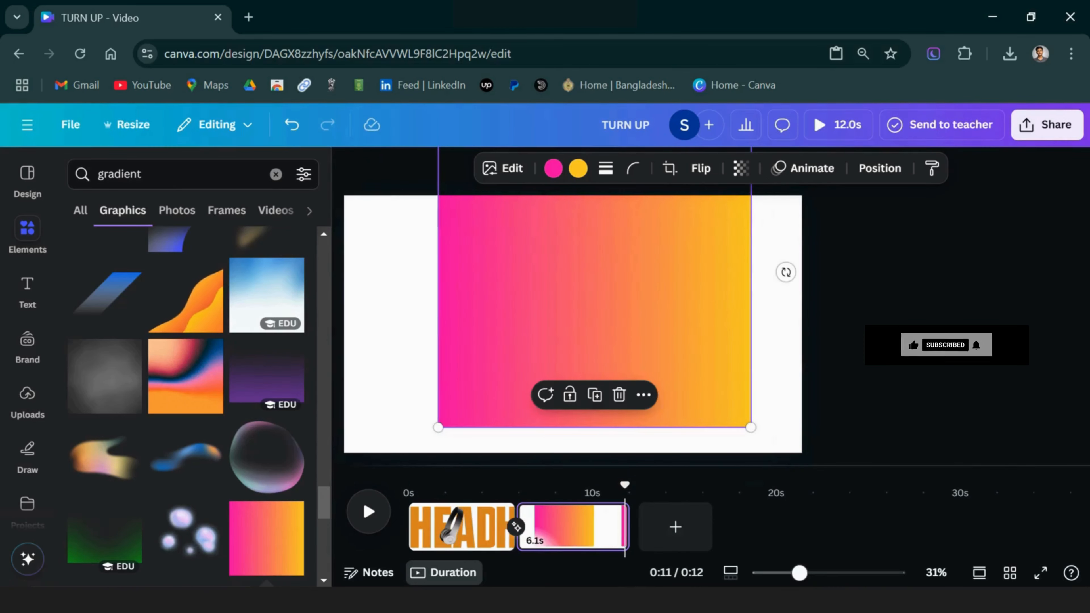
Crop the pink-to-yellow gradient graphic to a 16:9 aspect ratio and enlarge it to cover the whole second page
drag(750, 429, 671, 348)
drag(554, 272, 578, 351)
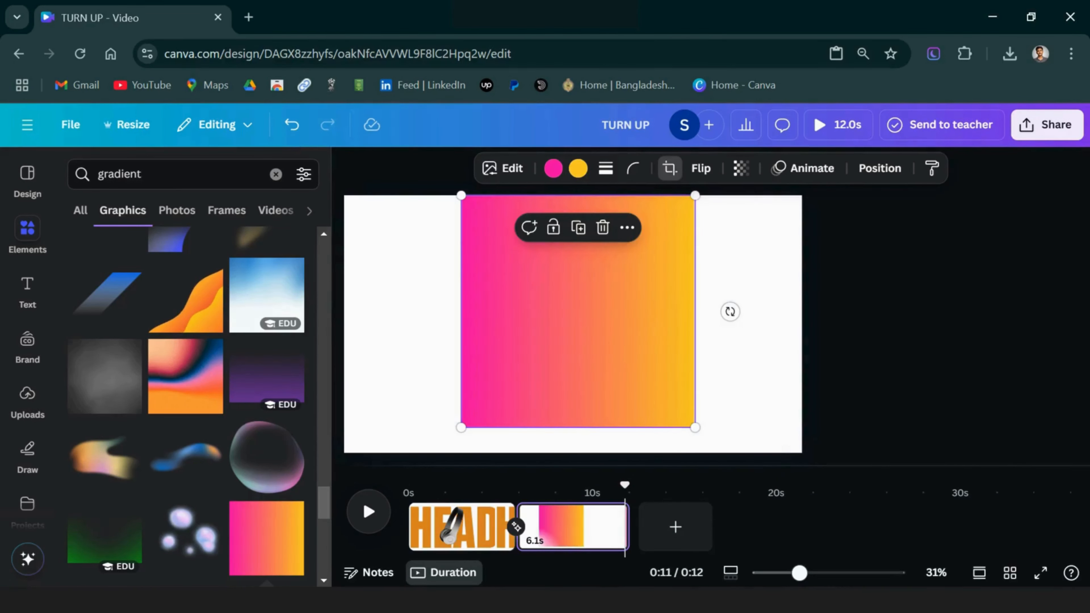
click(669, 168)
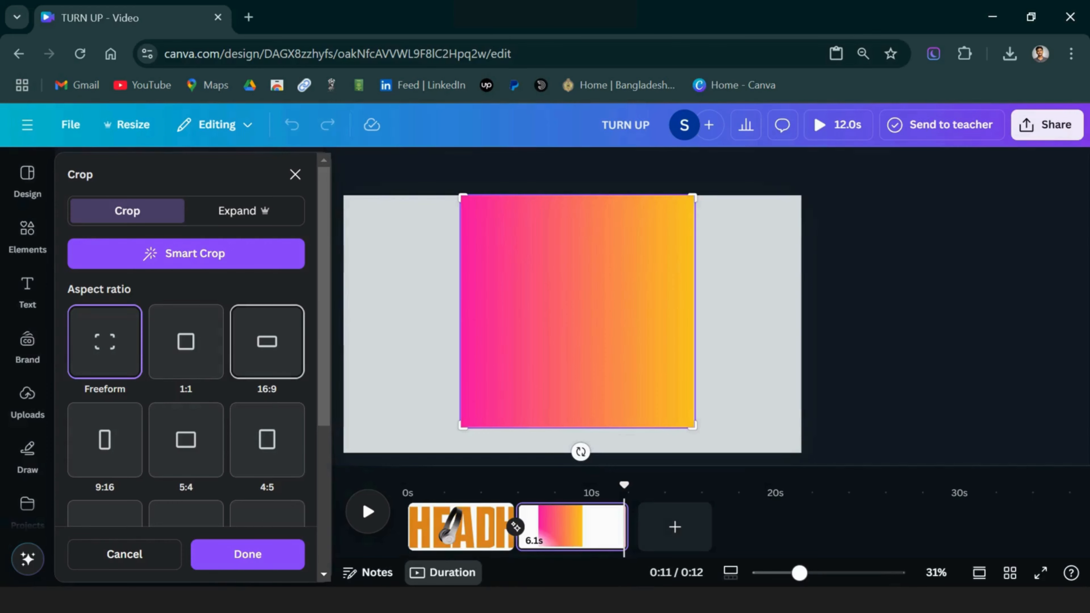
click(267, 341)
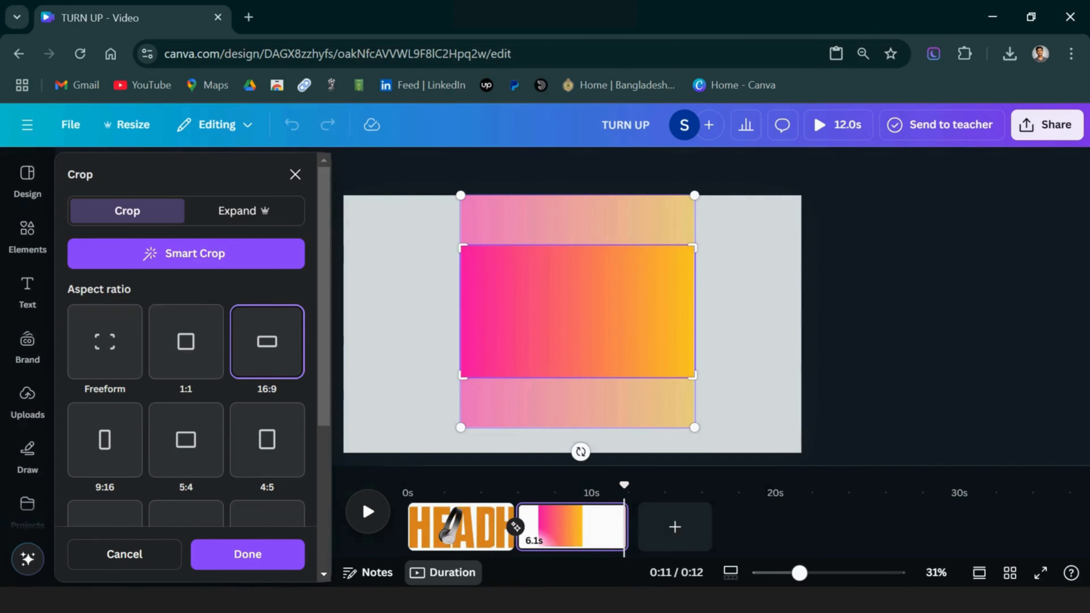
click(247, 554)
drag(578, 311, 461, 261)
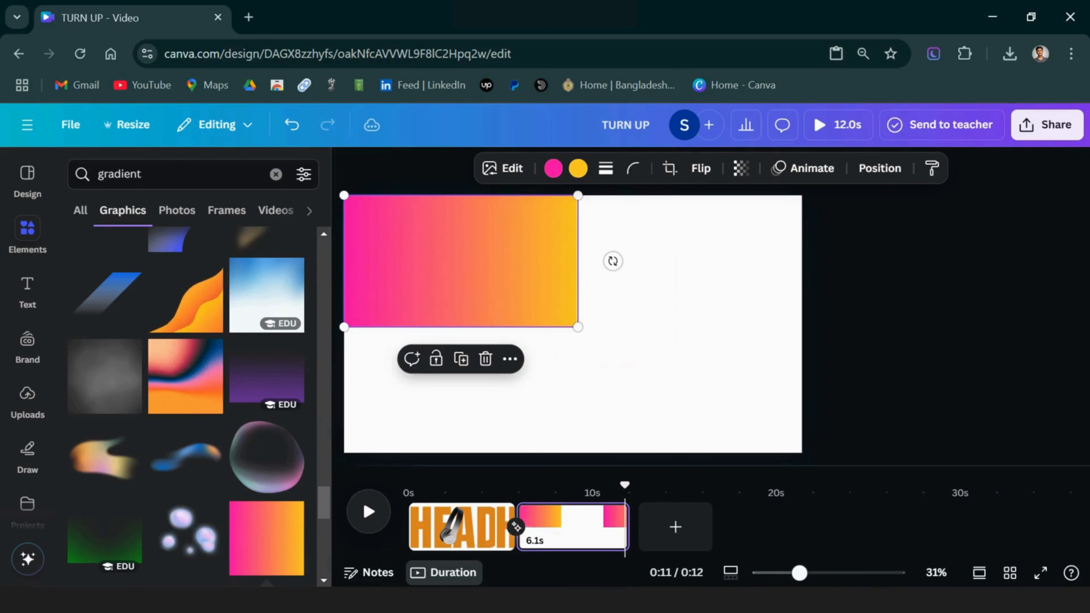
drag(577, 327, 801, 452)
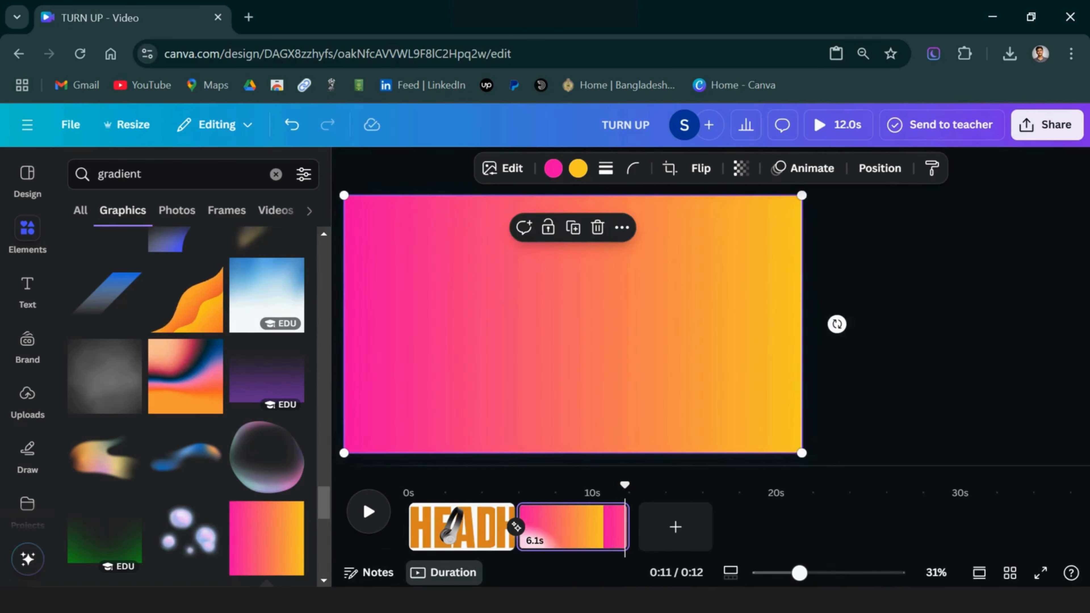
Change the gradient background's pink color to the red from the default solid colors
click(553, 167)
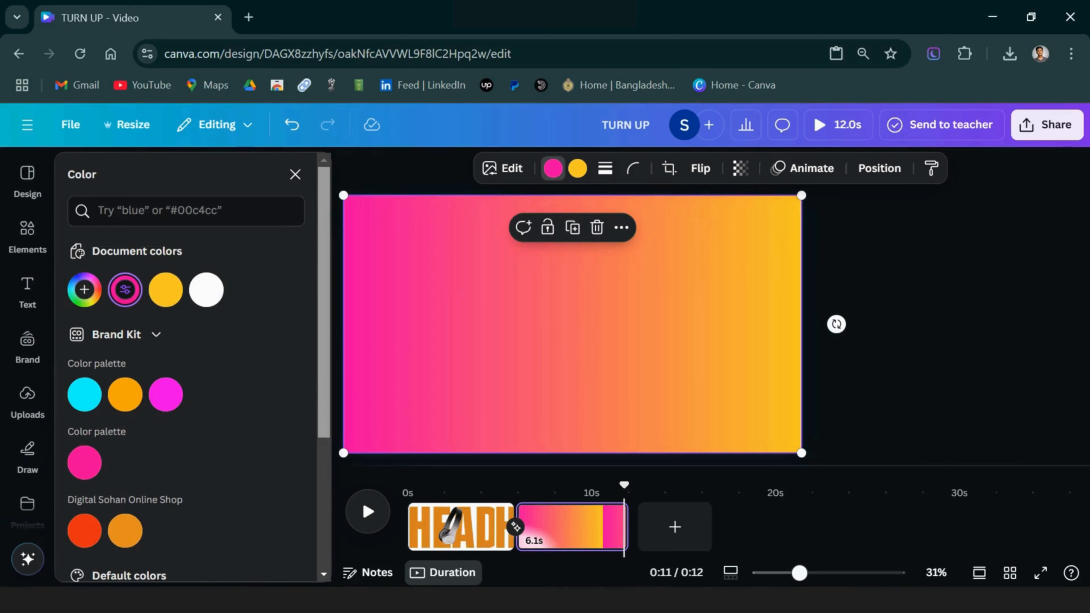
drag(324, 302, 324, 344)
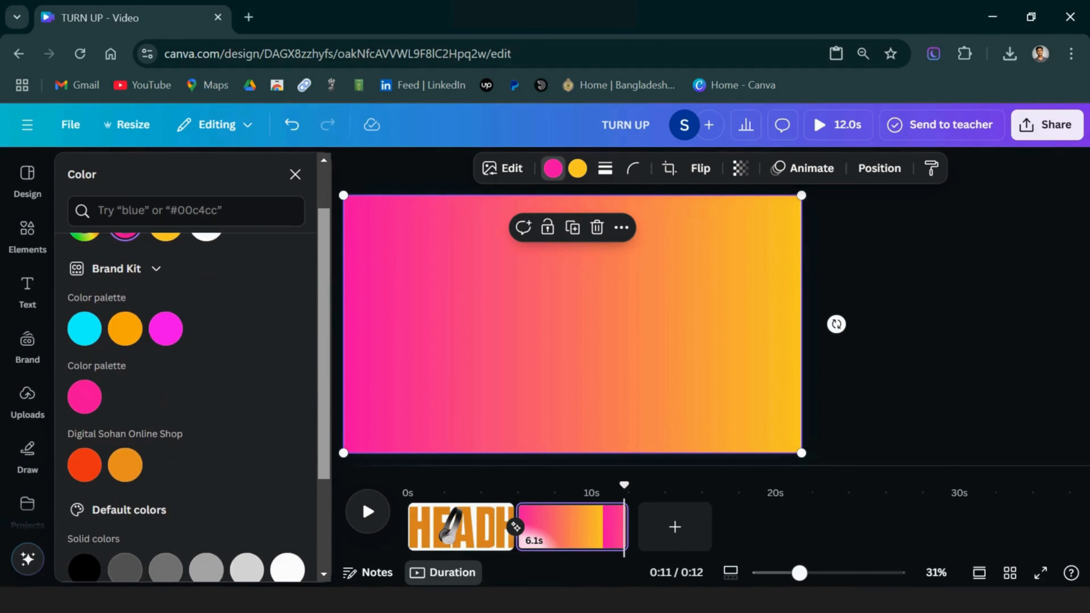
scroll(84, 464, down, 3)
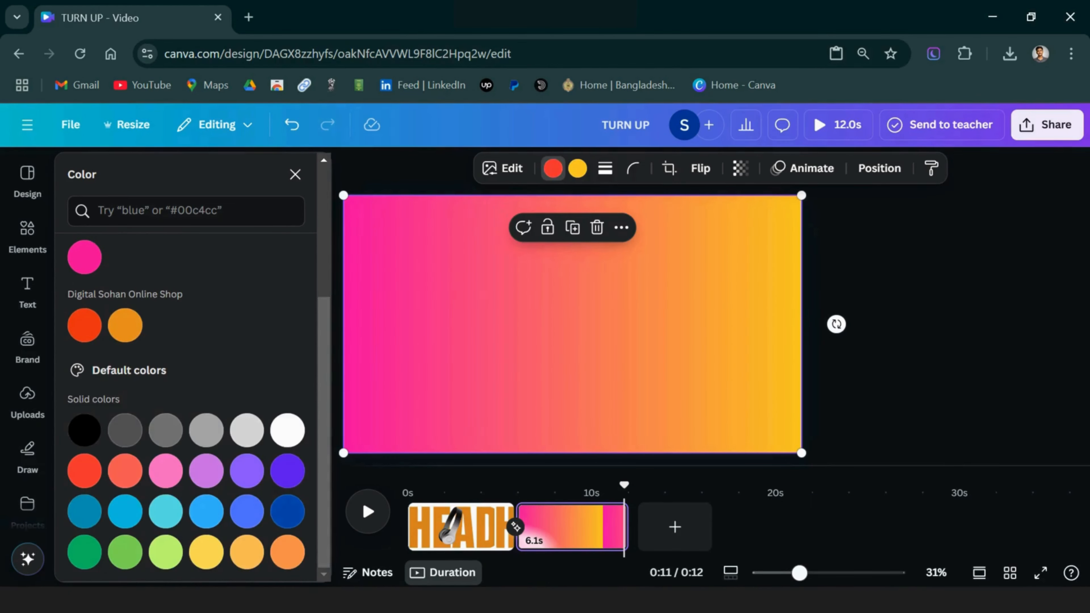
click(84, 471)
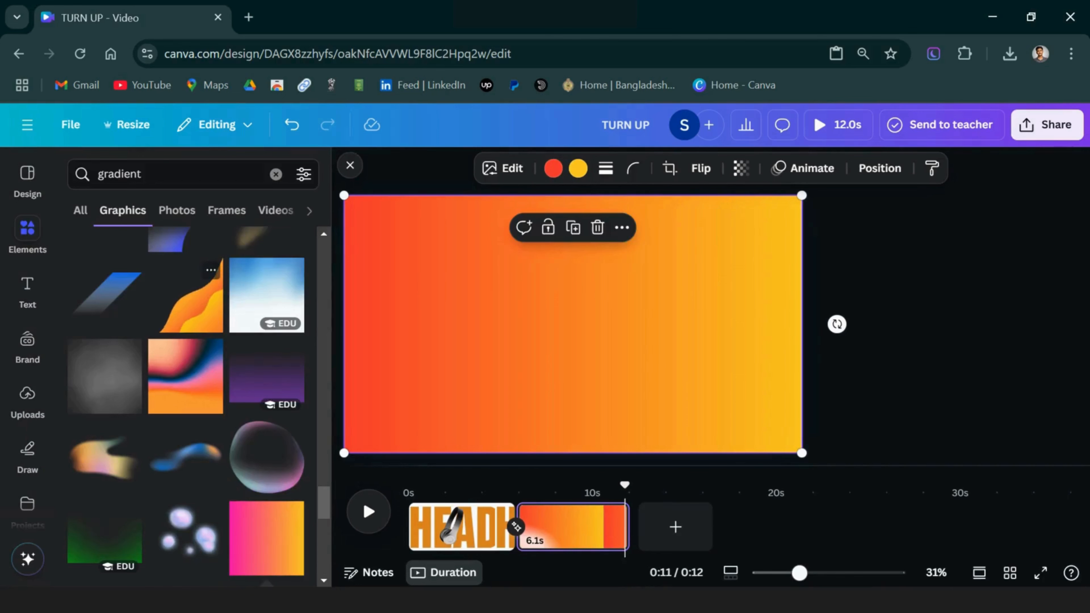
Add the orange wavy gradient graphic to the page and enlarge it in the page's lower-right corner
click(185, 301)
drag(573, 323, 699, 350)
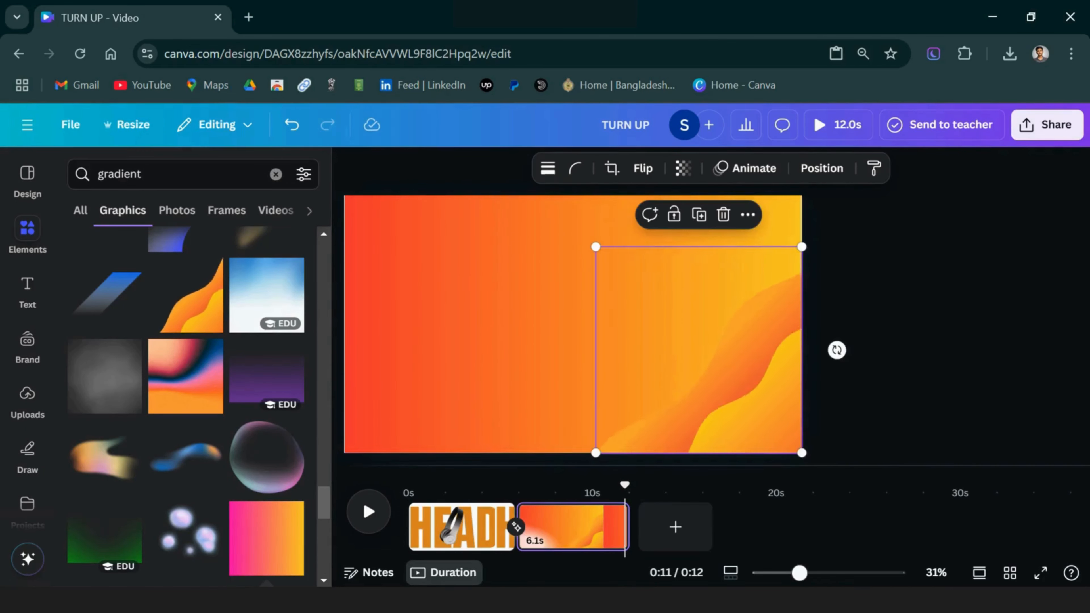
drag(596, 247, 573, 224)
click(350, 165)
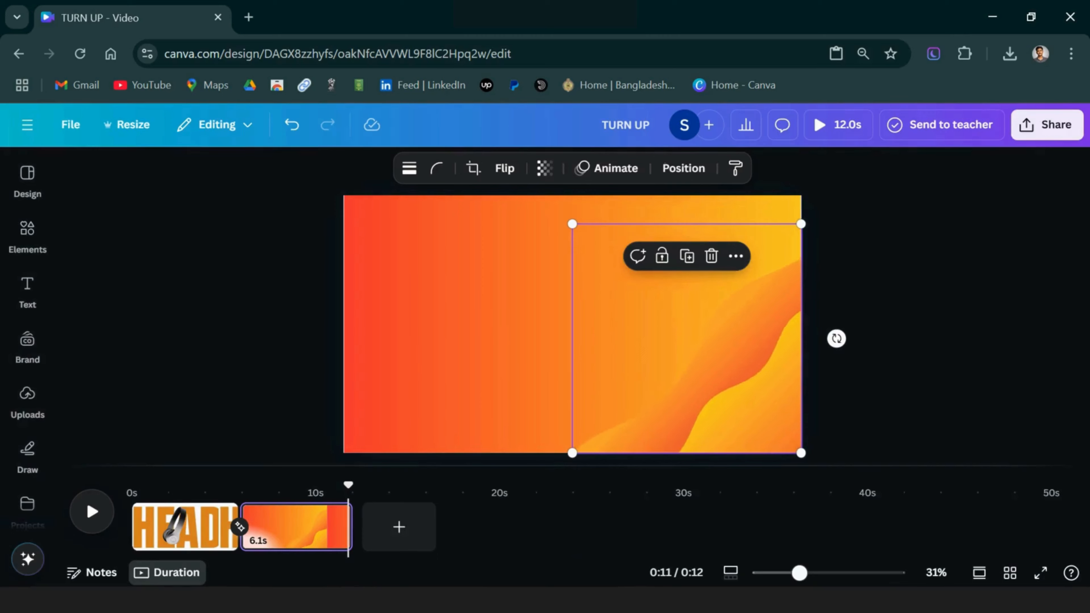
Copy the headphones video from the first page and paste it onto the gradient page
click(457, 324)
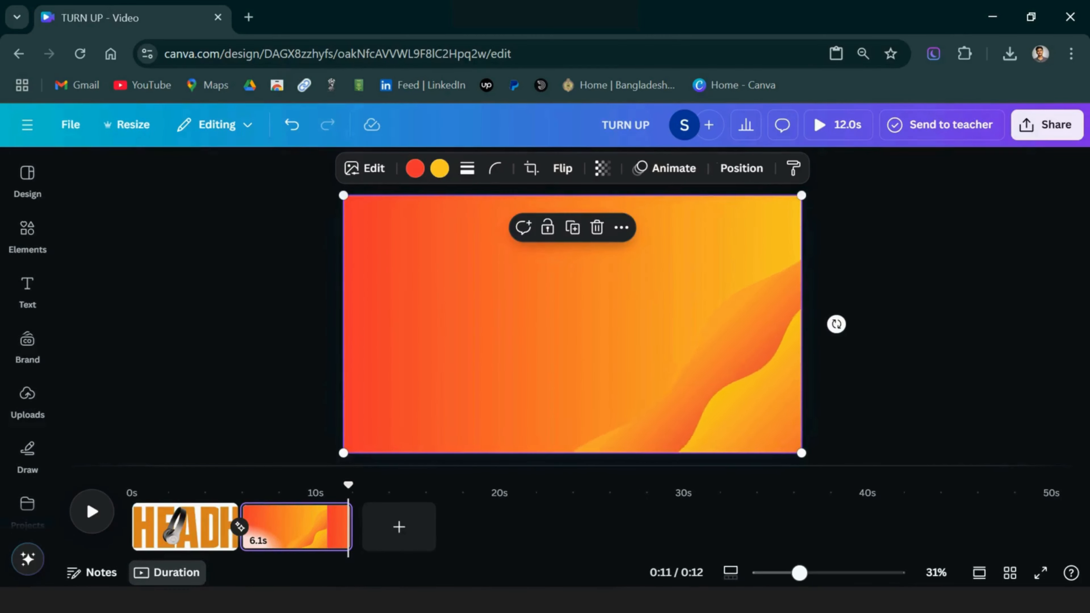
click(207, 527)
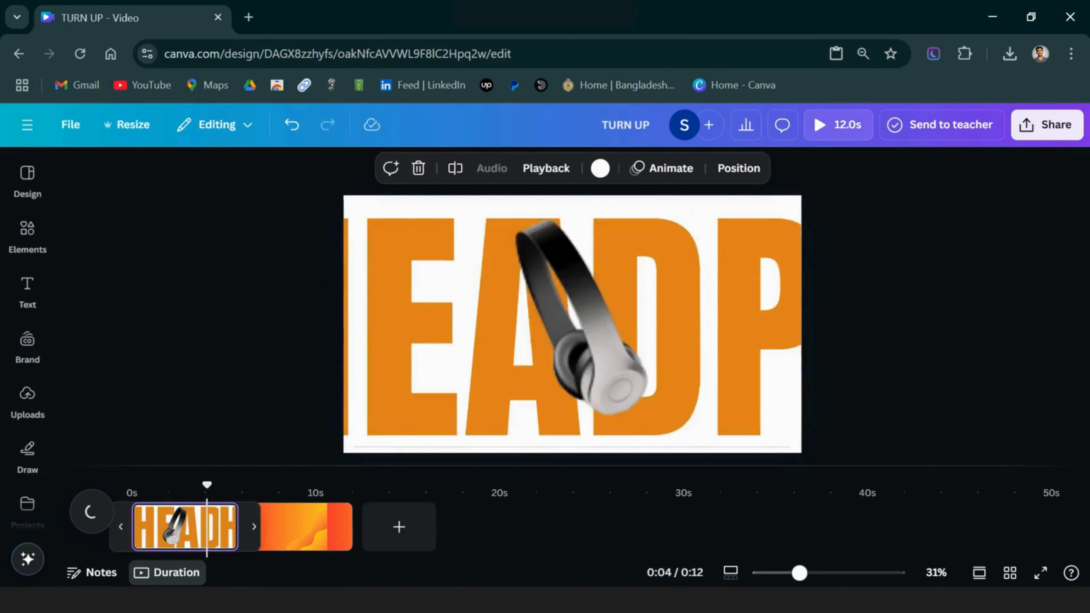
right_click(596, 335)
click(646, 131)
click(310, 526)
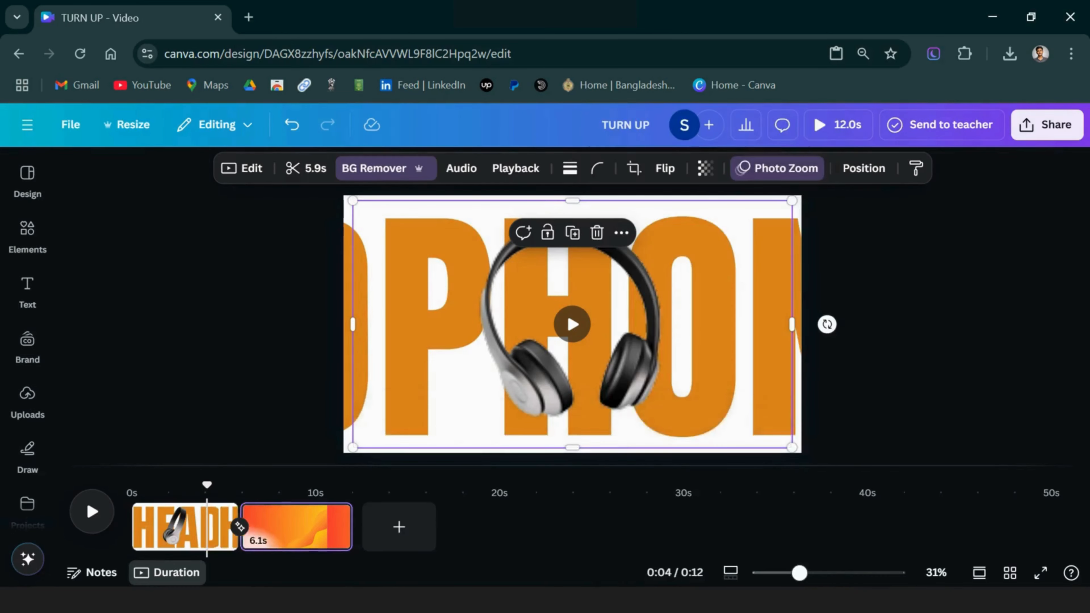
right_click(648, 352)
key(ctrl+v)
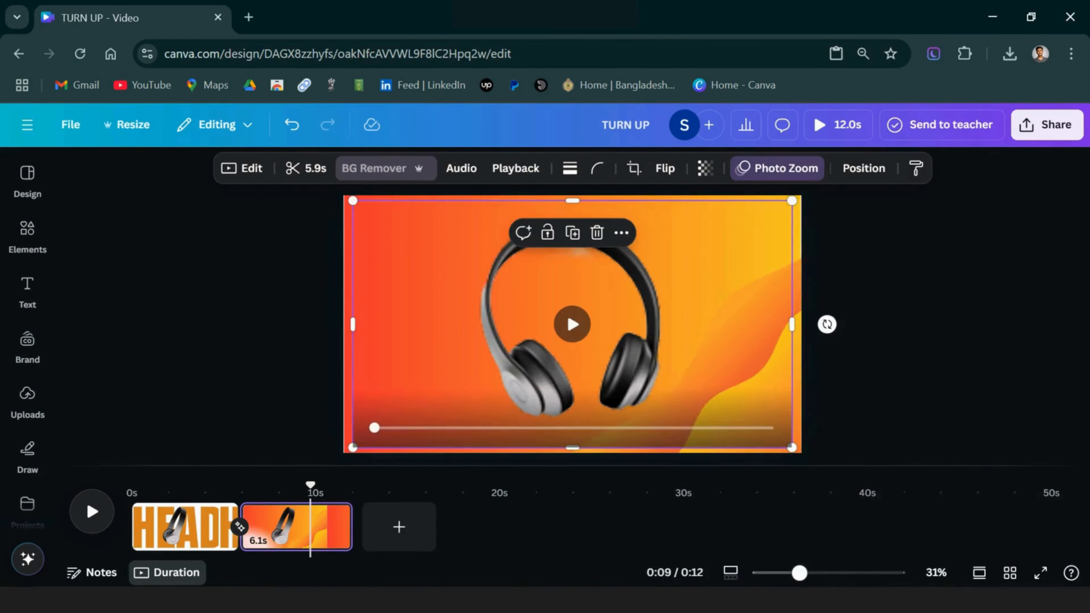
Scale down the headphones video and position it on the right half of the gradient page
drag(791, 447, 677, 384)
drag(515, 292, 704, 337)
drag(865, 430, 844, 417)
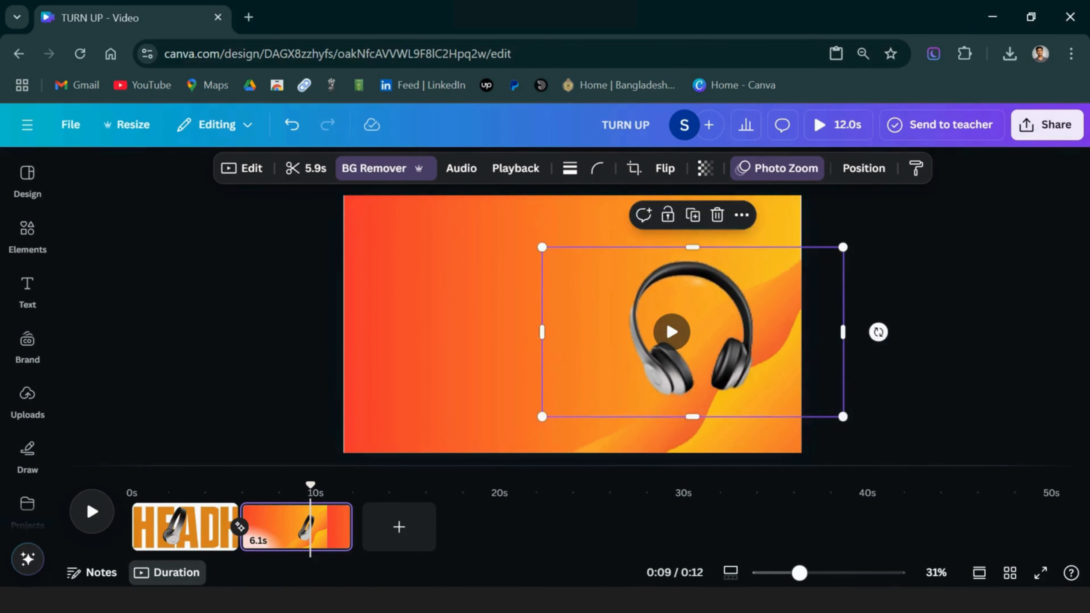
drag(693, 332, 704, 351)
drag(854, 435, 866, 442)
drag(710, 353, 691, 324)
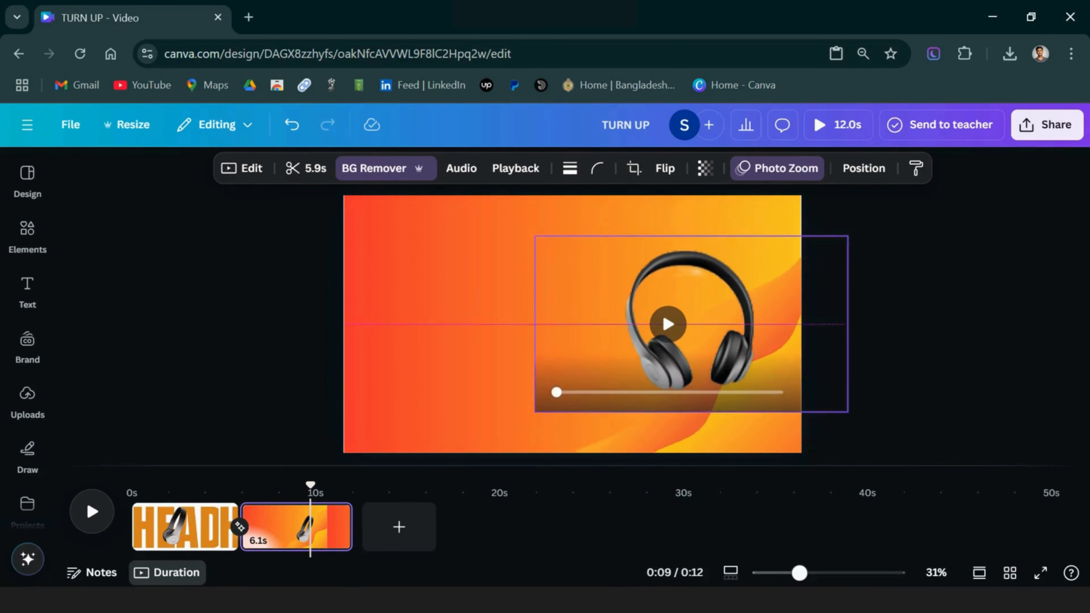
drag(849, 411, 888, 434)
mouse_move(711, 336)
mouse_down()
mouse_move(711, 353)
mouse_move(711, 338)
mouse_up()
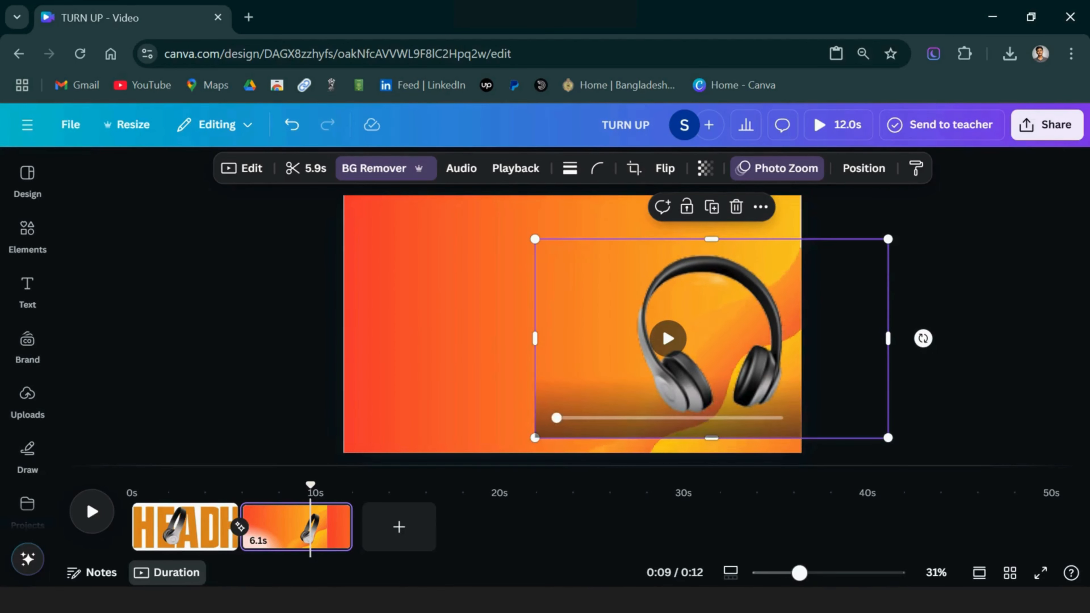
Crop all four edges of the headphones video so its frame fits closely around the headphones
drag(534, 338, 553, 339)
drag(618, 338, 627, 338)
drag(886, 338, 801, 338)
drag(714, 239, 714, 245)
drag(714, 438, 714, 433)
key(Escape)
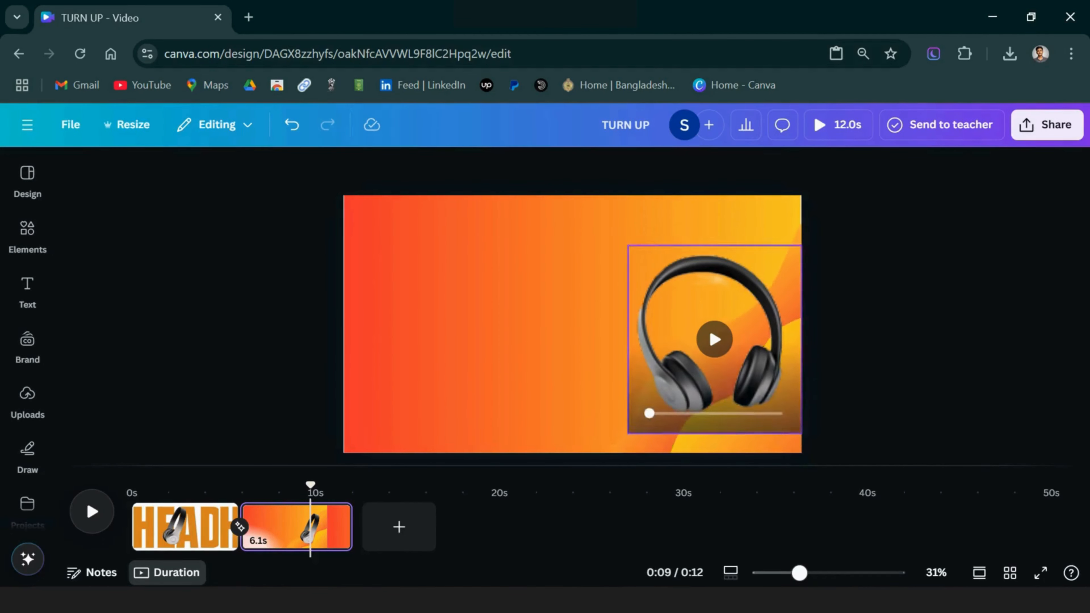
Play the video from the first page through the gradient page to check the transition and background
drag(310, 484, 188, 484)
key(space)
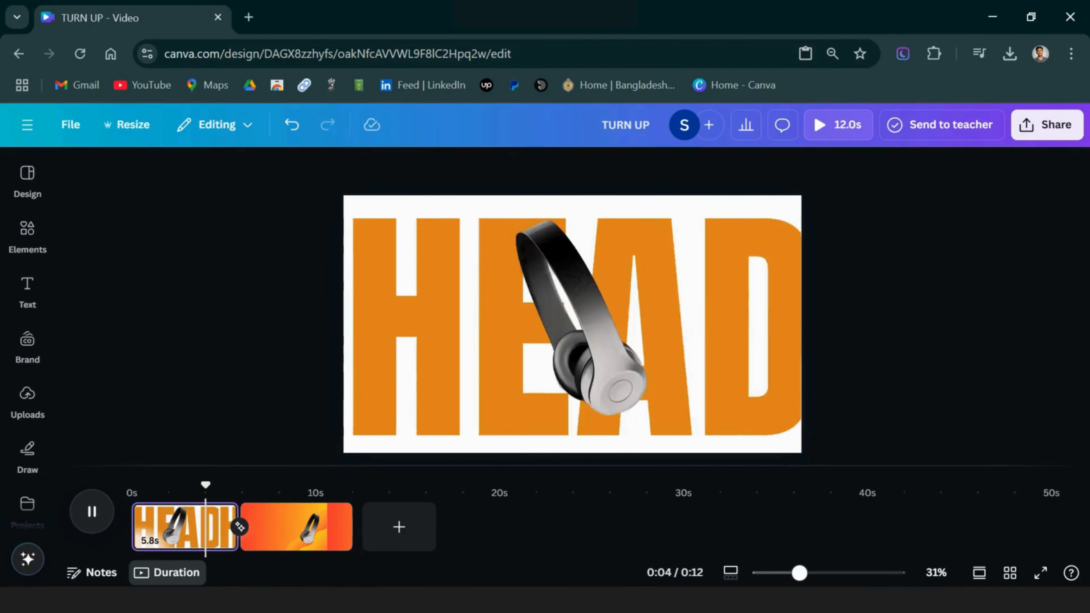
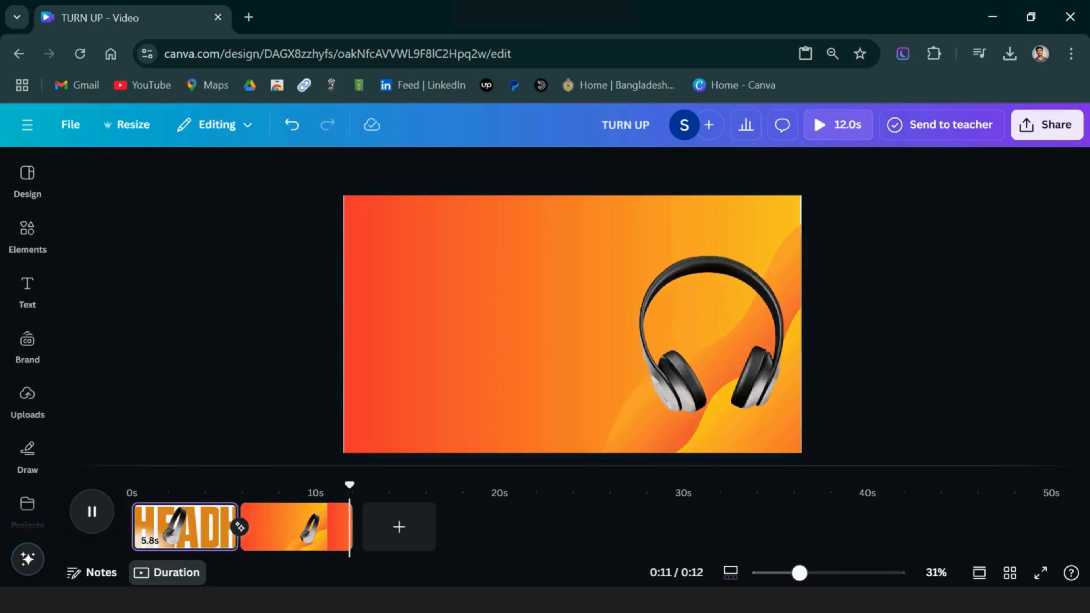
click(471, 300)
mouse_move(343, 195)
mouse_down()
mouse_move(335, 191)
mouse_move(343, 196)
mouse_up()
key(Escape)
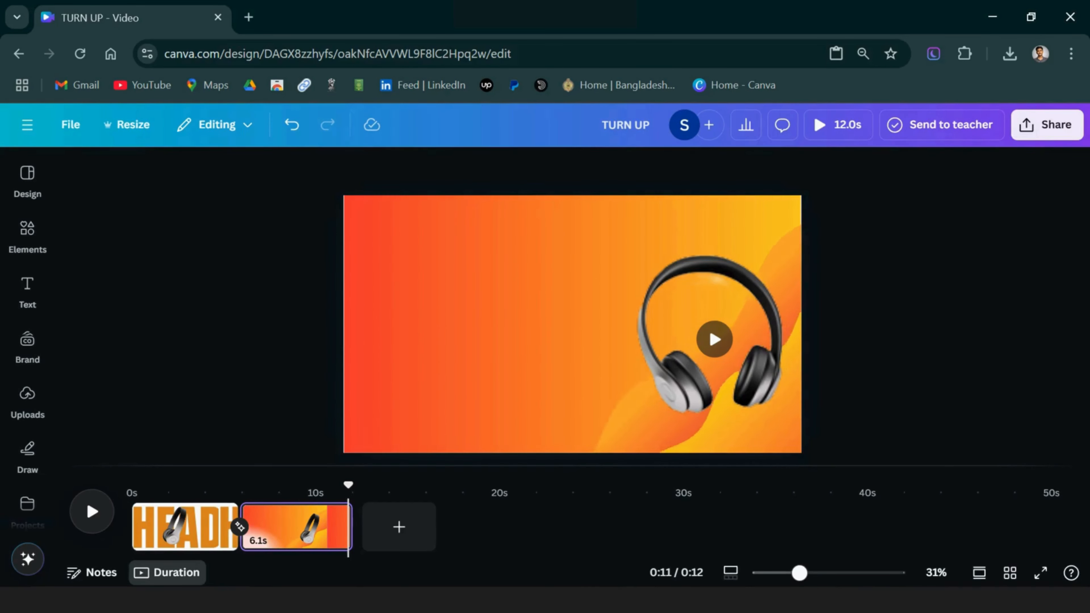
Add a heading reading "airsonic" to the gradient page and set its font to Saved By Zero
text(t)
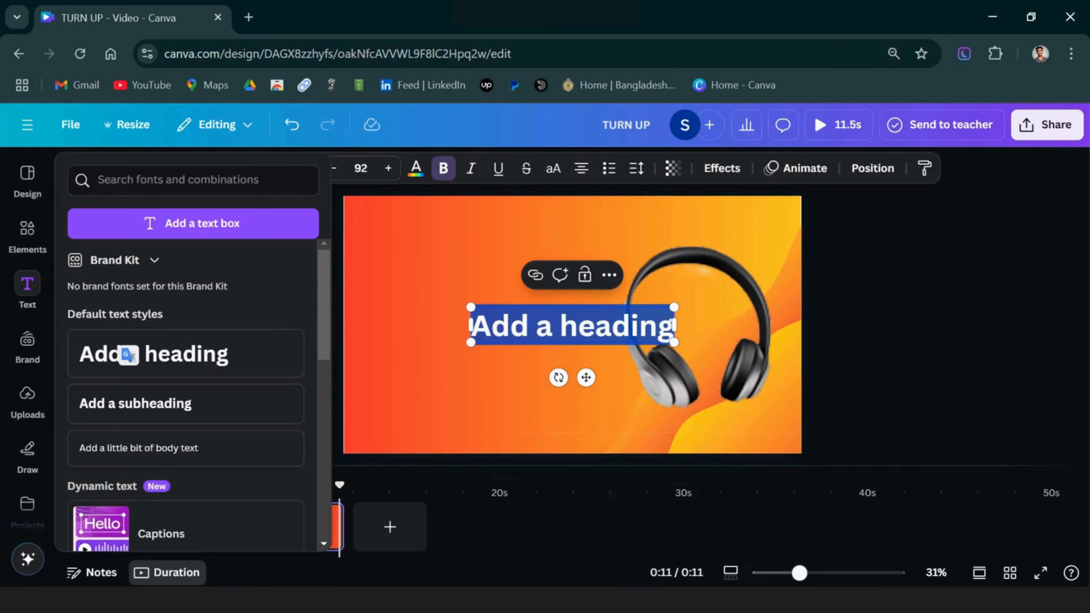
text(airsonic)
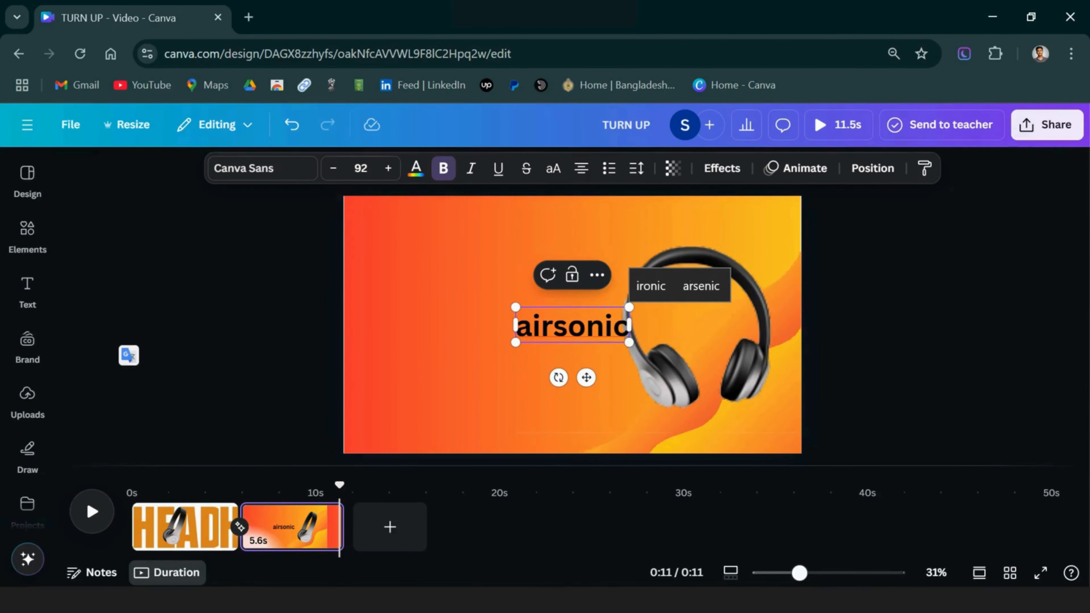
key(ctrl+shift+f)
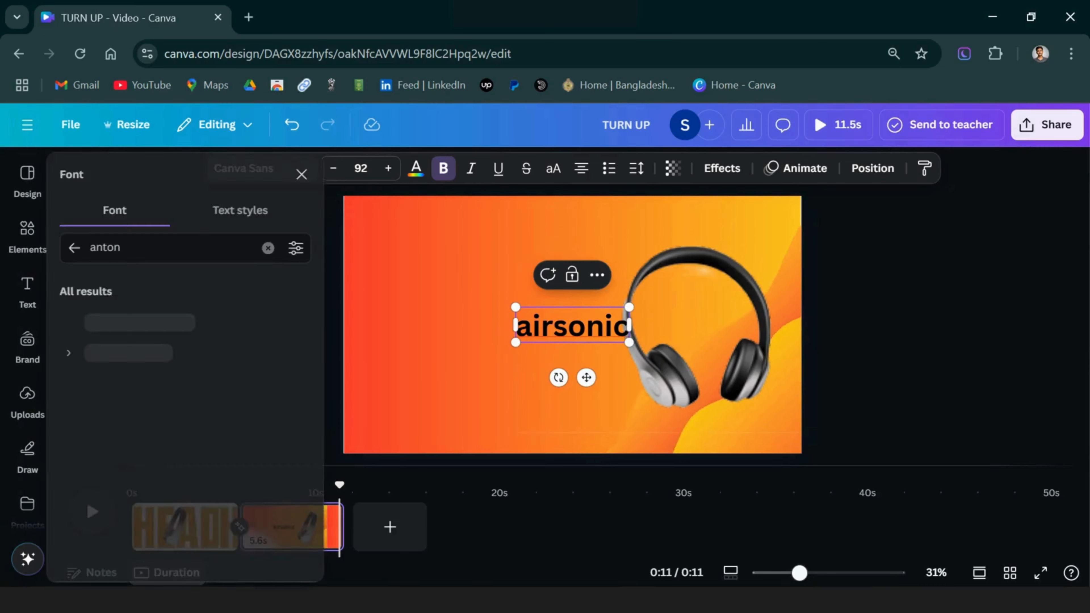
click(268, 248)
text(s)
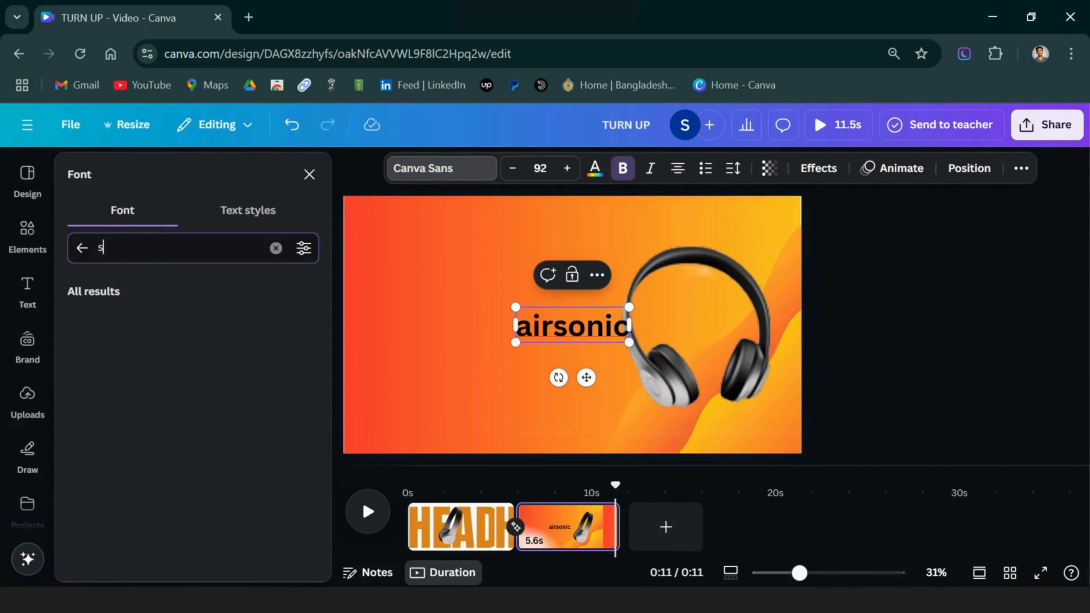
text(aved bu z)
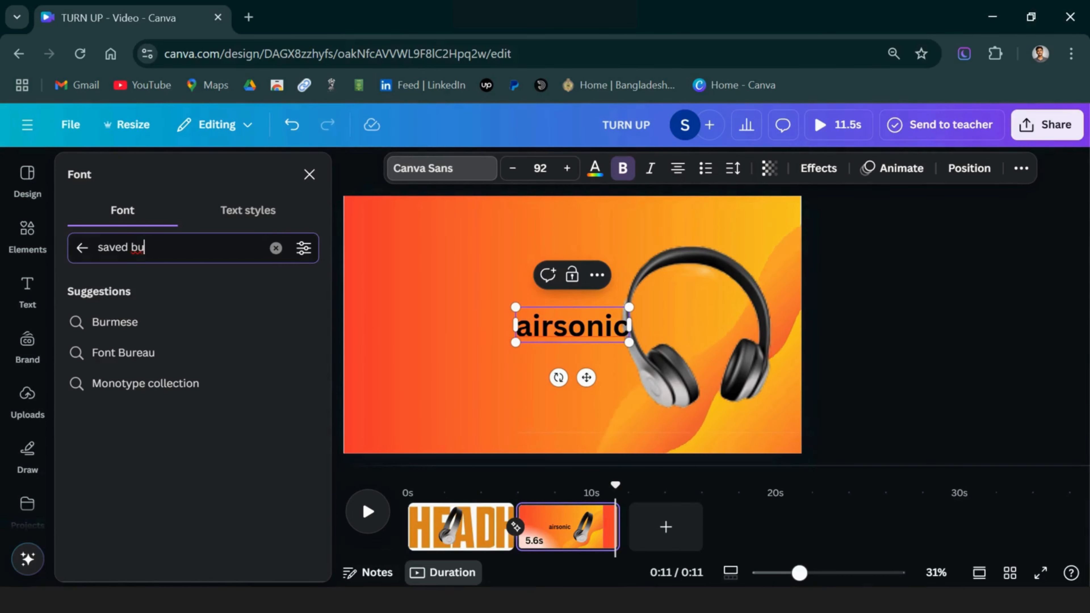
key(BackSpace)
text(y)
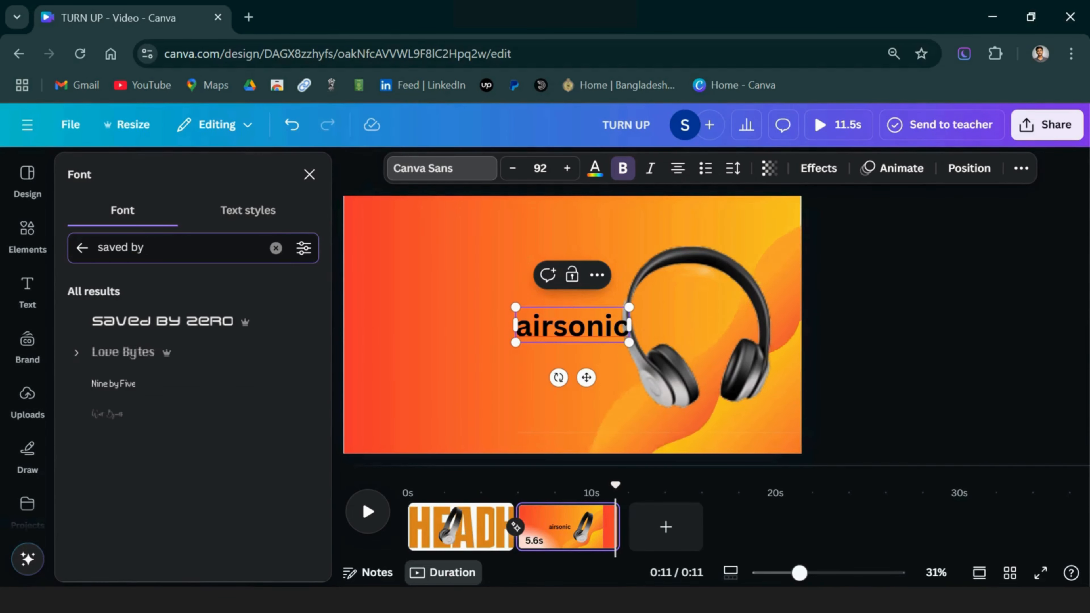
click(162, 321)
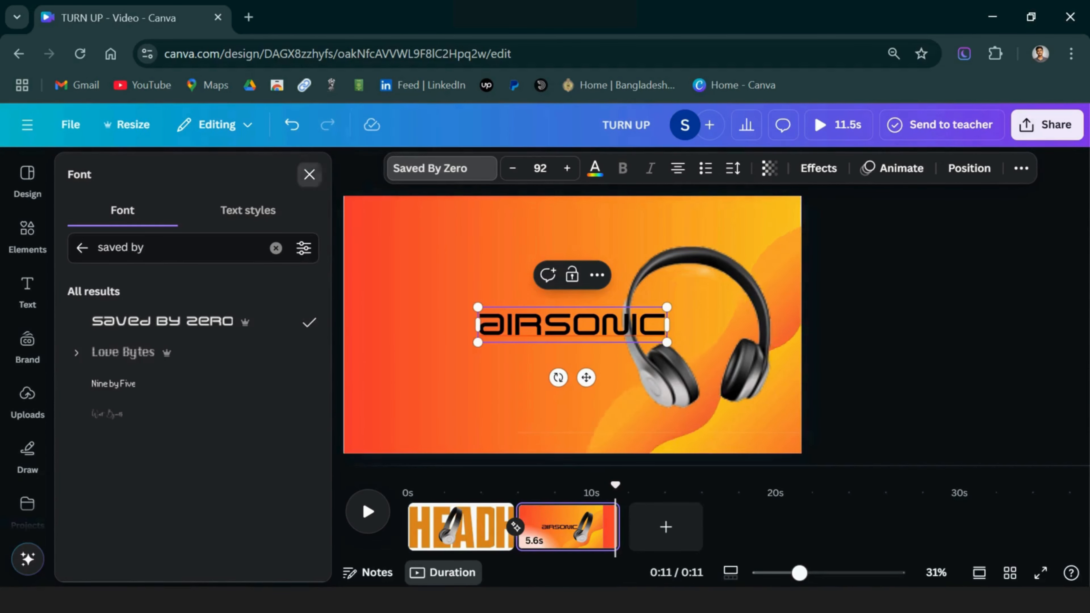
click(308, 174)
Shrink the airsonic heading to a font size of 80.9 and move it to the page's upper-left area
drag(666, 343, 644, 338)
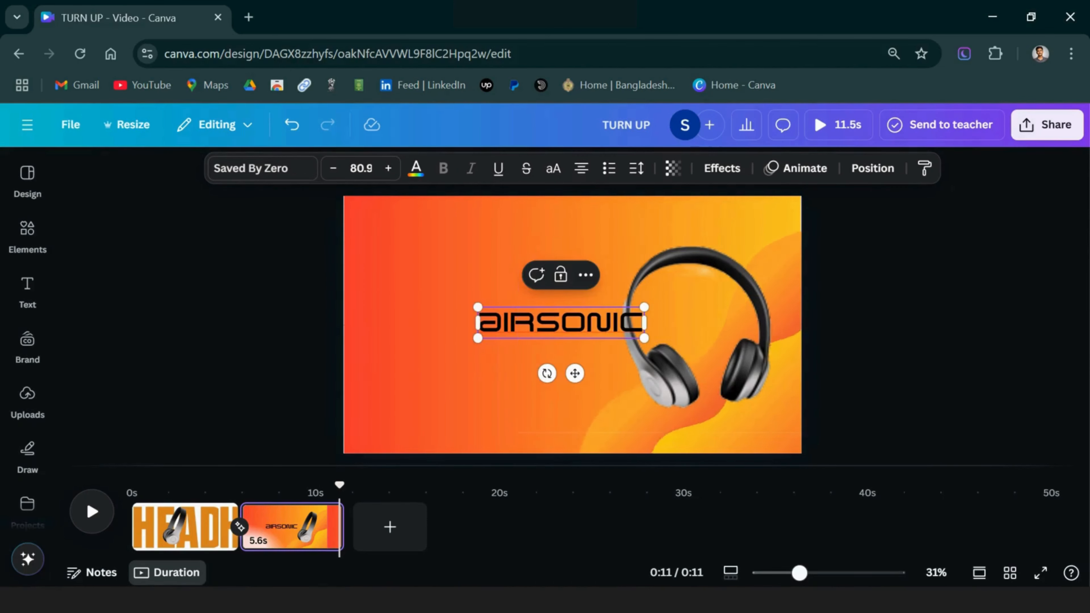
drag(561, 323, 457, 230)
Duplicate the airsonic heading directly below the original and replace the copy's text with "Headphones"
mouse_move(27, 289)
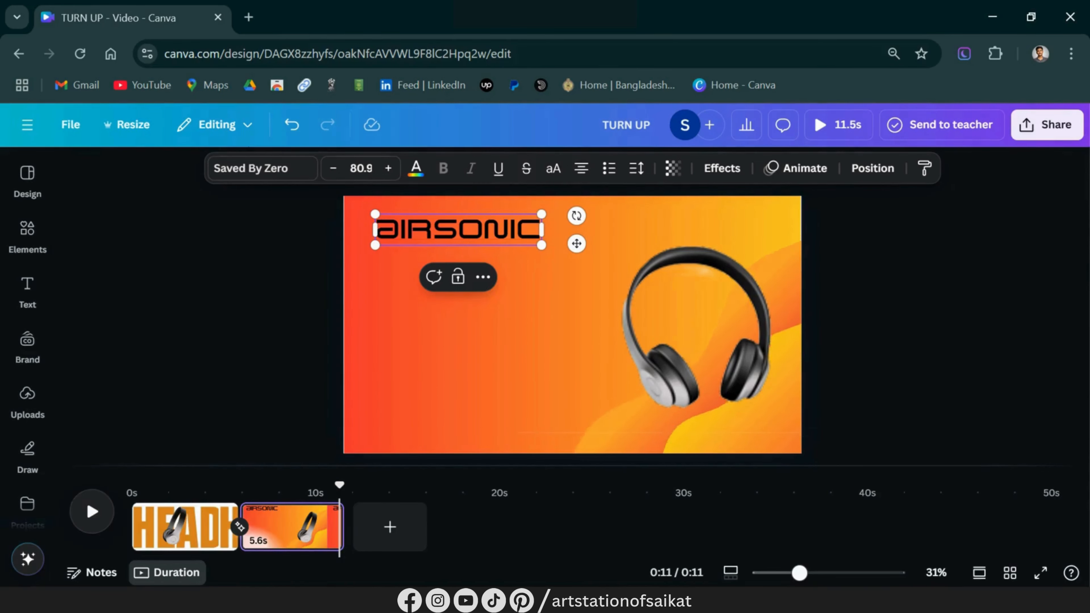
right_click(443, 230)
key(Escape)
click(458, 277)
mouse_move(464, 234)
mouse_down()
mouse_move(434, 254)
mouse_move(458, 254)
mouse_up()
double_click(459, 255)
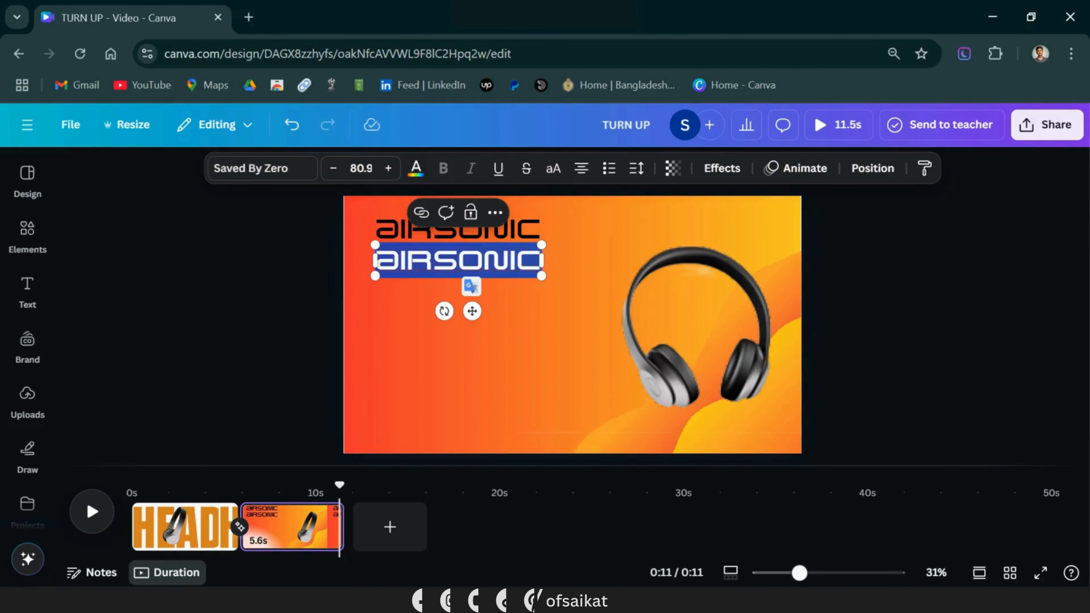
text(Headphones)
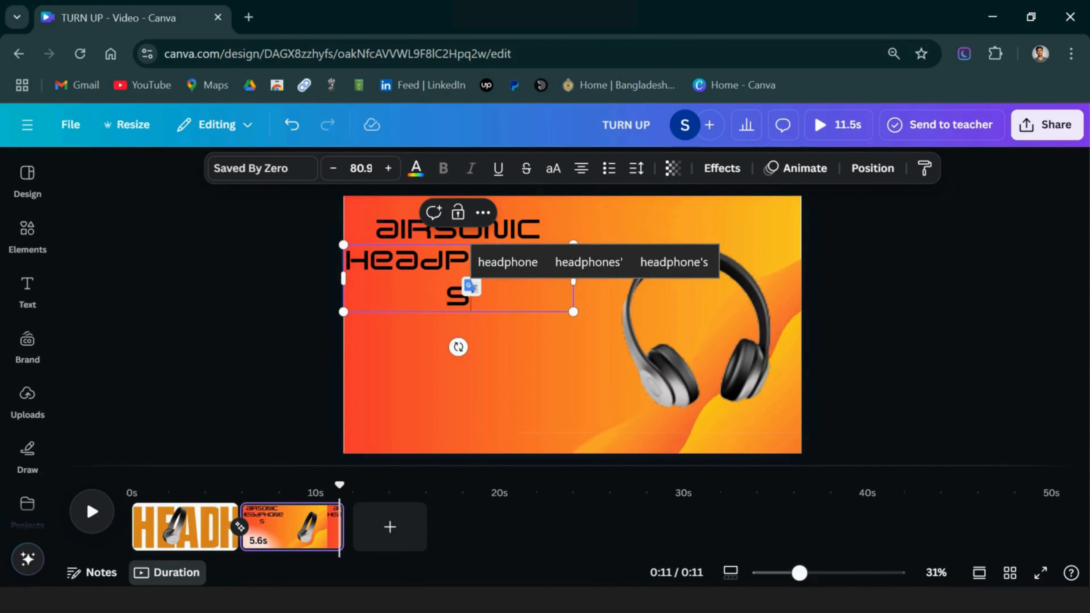
Set the font of the Headphones text below the airsonic heading to Anton
click(251, 168)
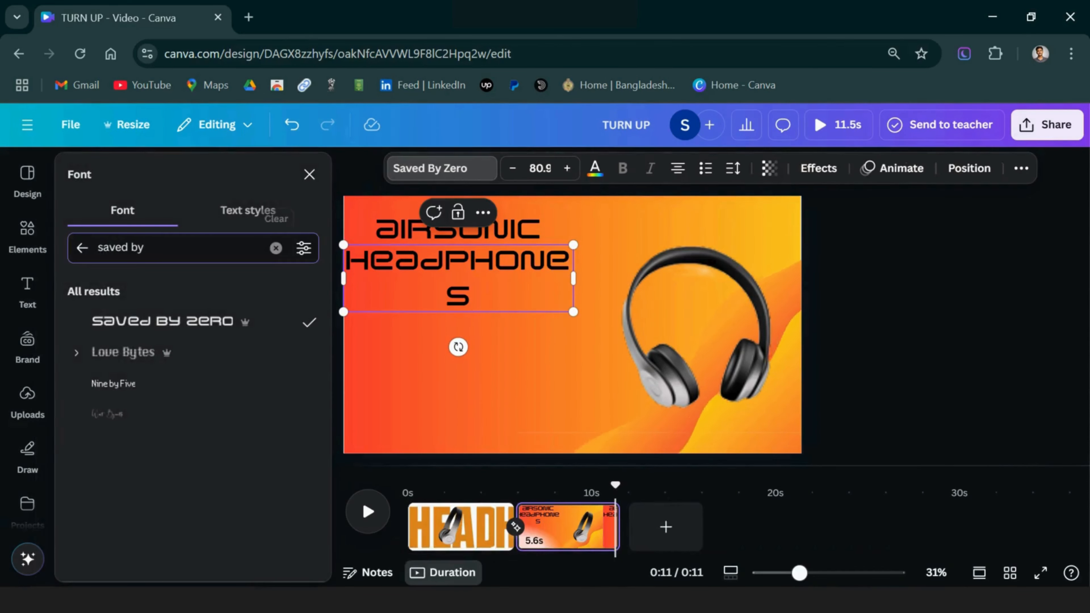
click(276, 248)
text(ant)
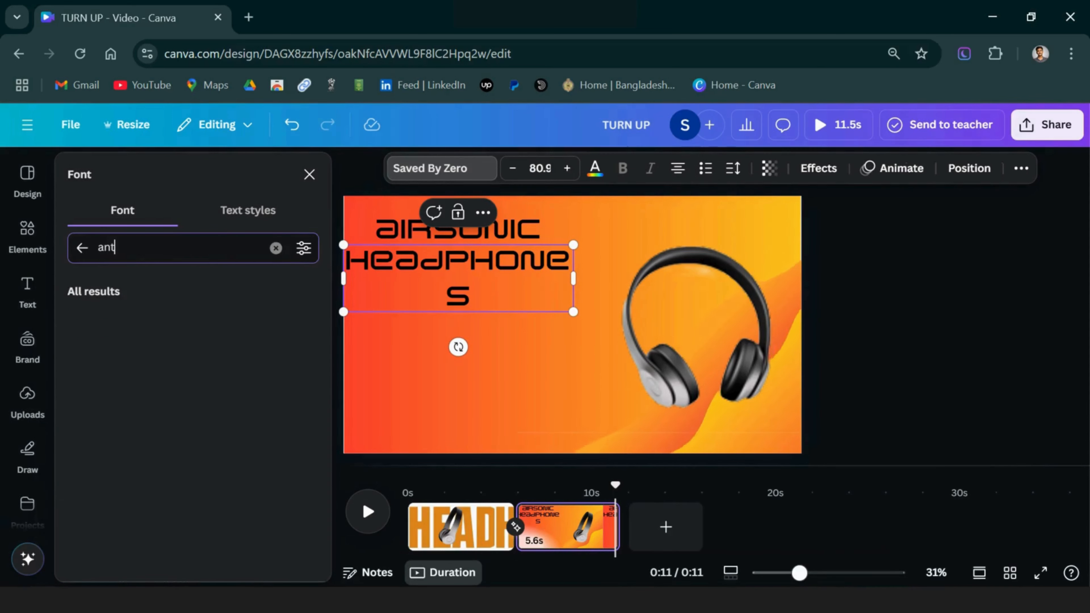
click(106, 320)
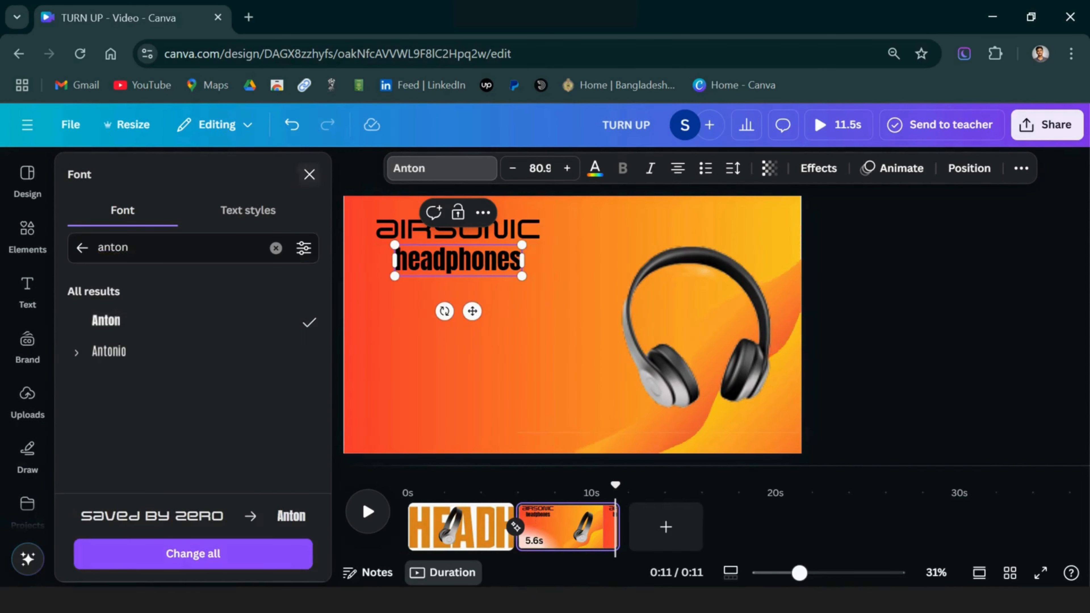
click(309, 174)
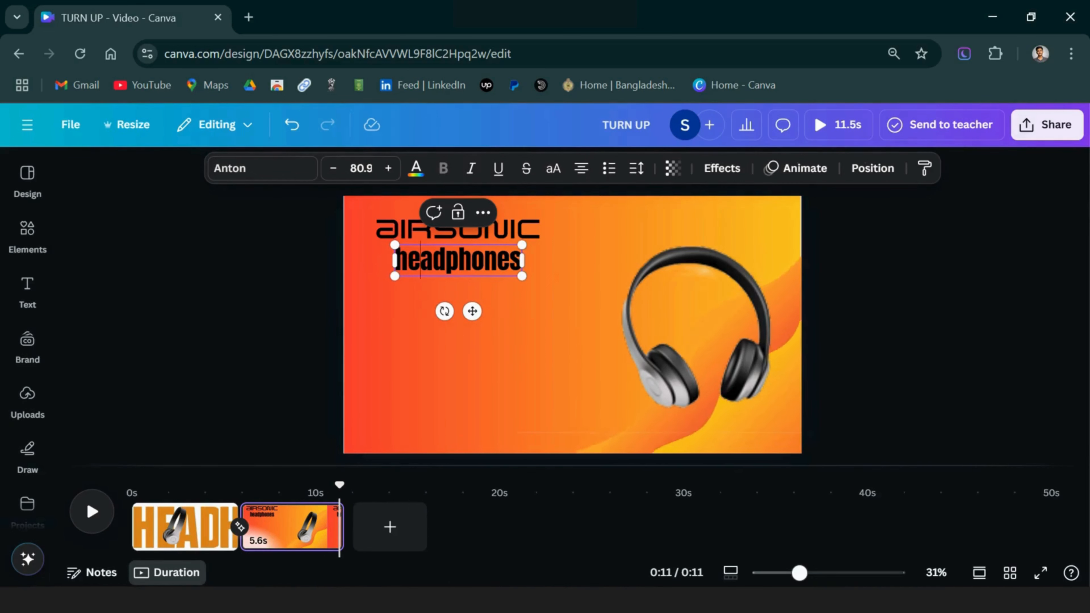
Convert the Headphones text to uppercase, enlarge it to font size 95.8 and position it slightly lower beneath the airsonic heading
double_click(420, 262)
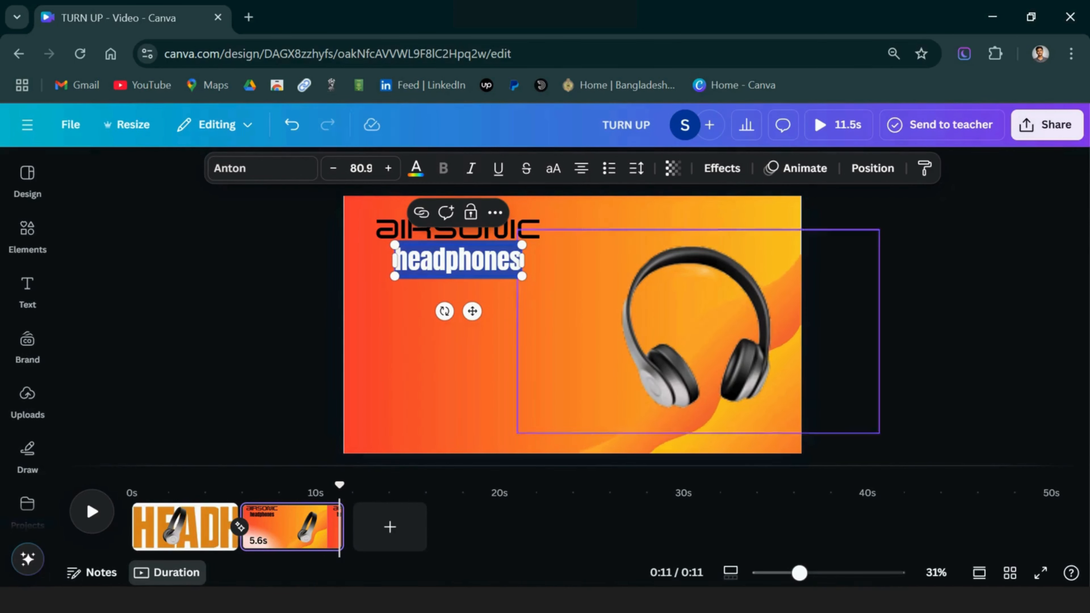
click(552, 168)
click(836, 214)
click(457, 260)
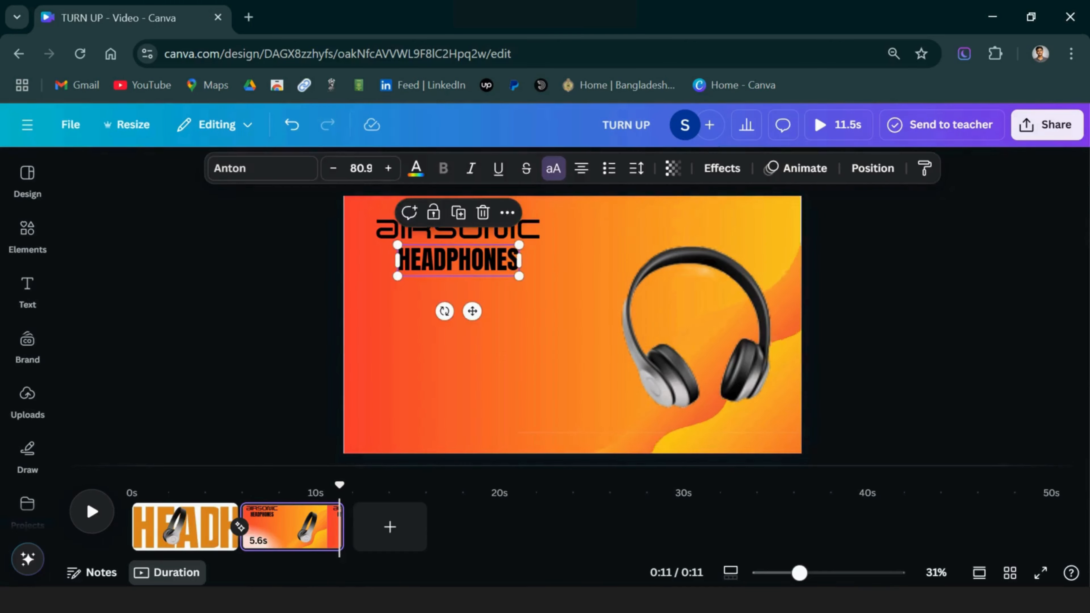
drag(519, 275, 540, 279)
drag(457, 261, 447, 277)
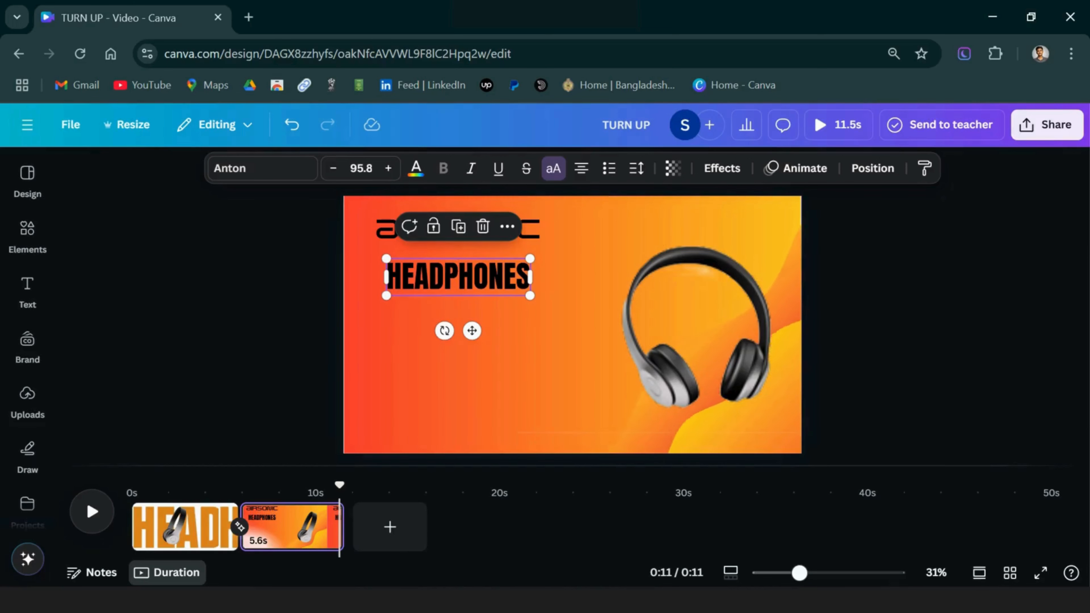
Duplicate the HEADPHONES text directly below itself and replace the copy's text with "NOW IN"
click(458, 226)
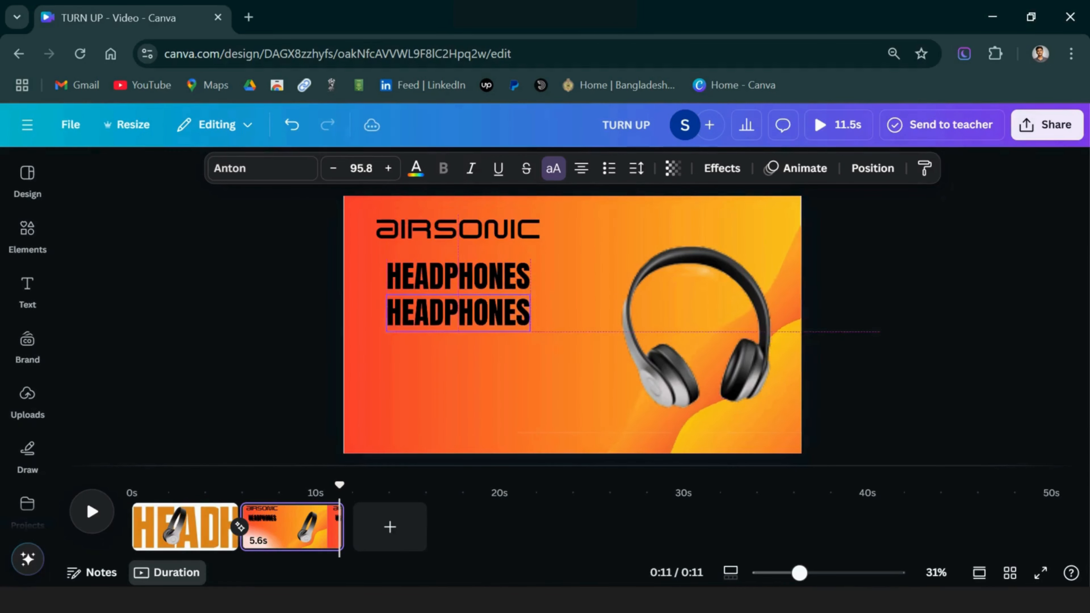
drag(458, 305, 458, 313)
double_click(458, 313)
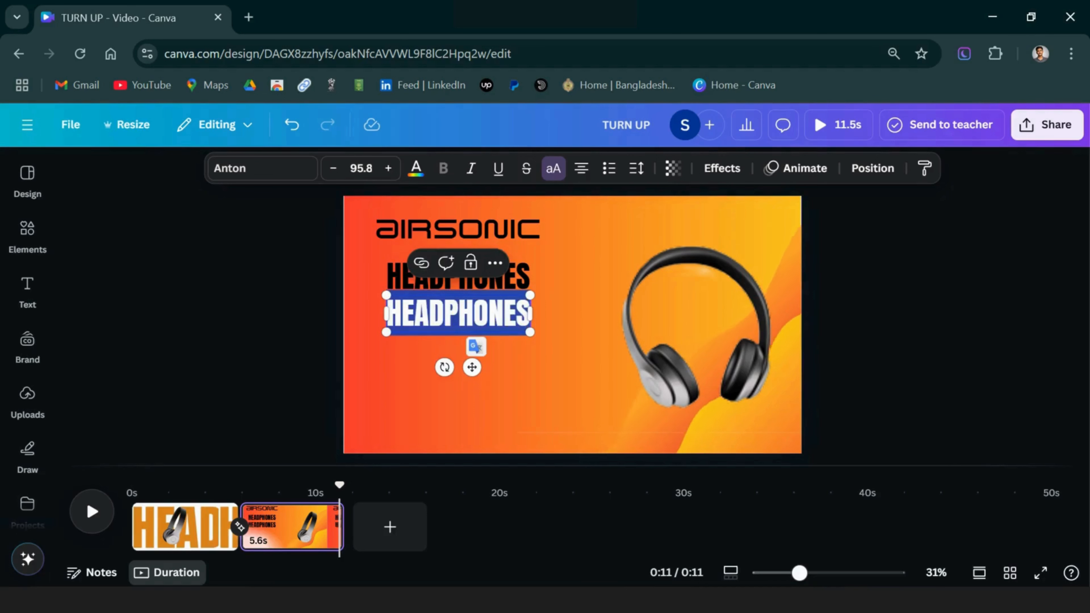
text(NOW)
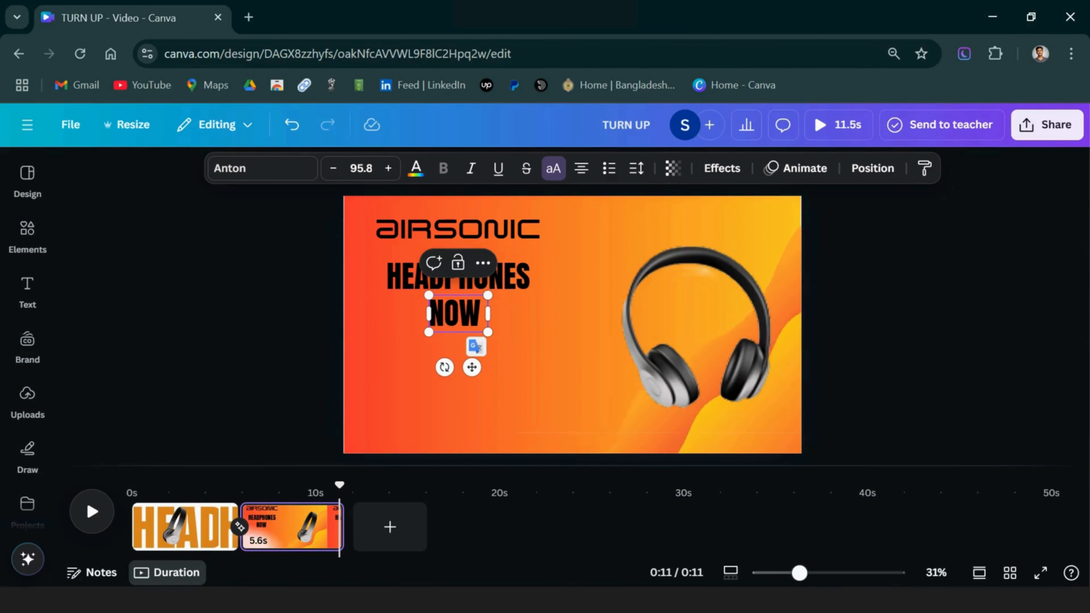
text( IN)
key(Escape)
Duplicate the NOW IN text directly below itself and replace the copy's text with "BANGLADESH"
click(458, 313)
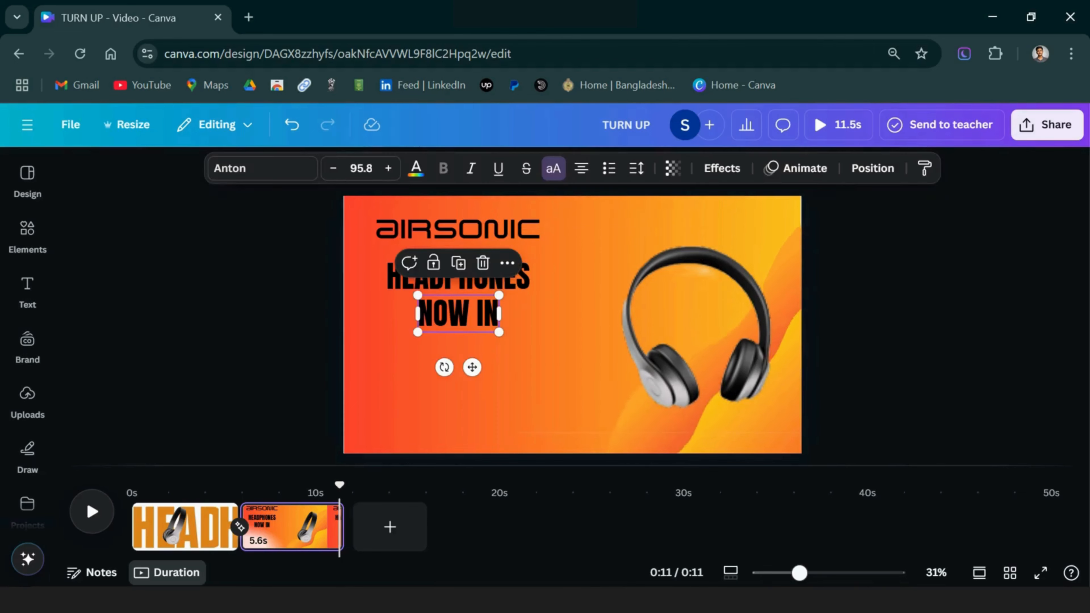
click(458, 261)
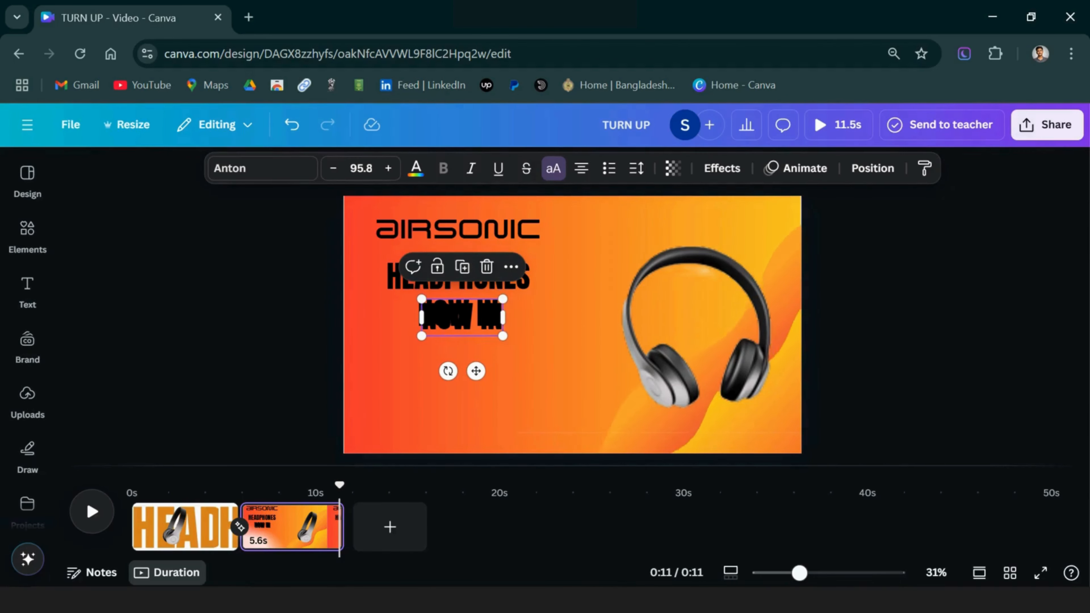
drag(462, 317, 458, 349)
double_click(458, 350)
text(BAN)
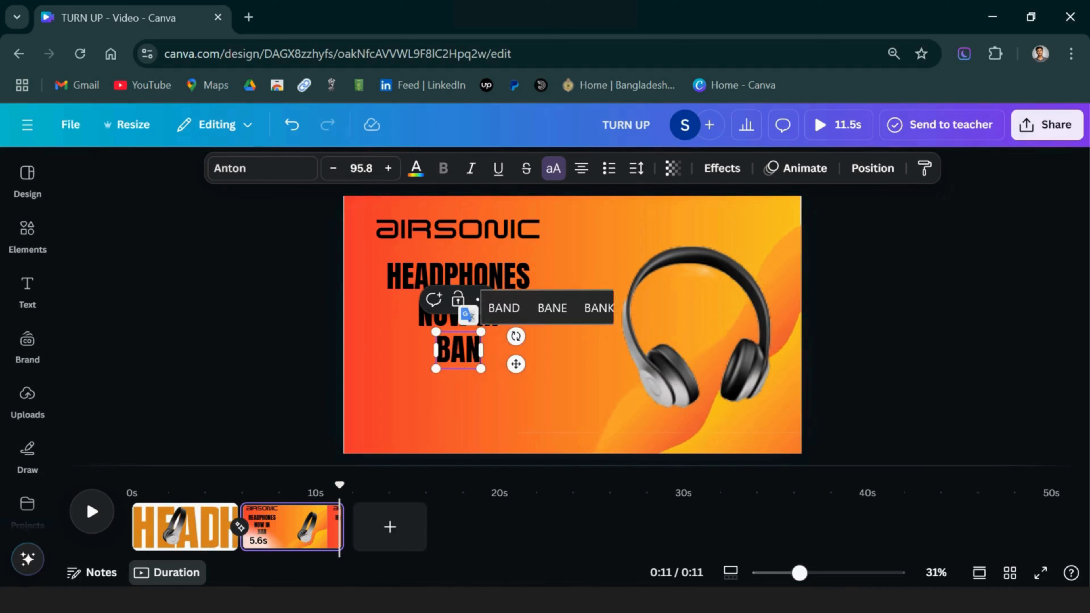
text(GLADESH)
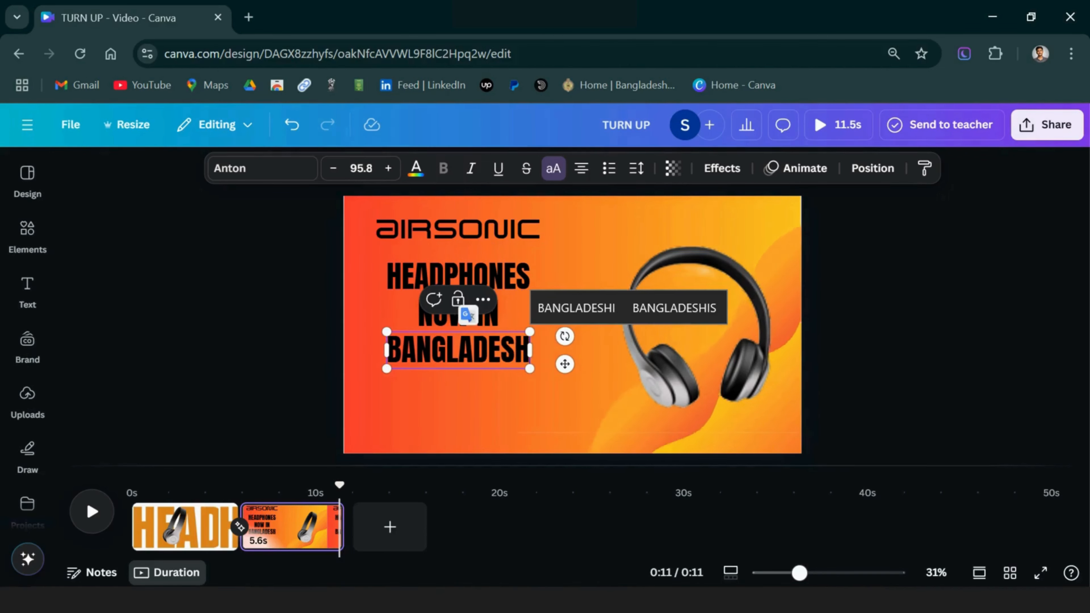
key(Escape)
Change the NOW IN text's font to Canva Sans in the Medium weight
click(458, 313)
click(263, 168)
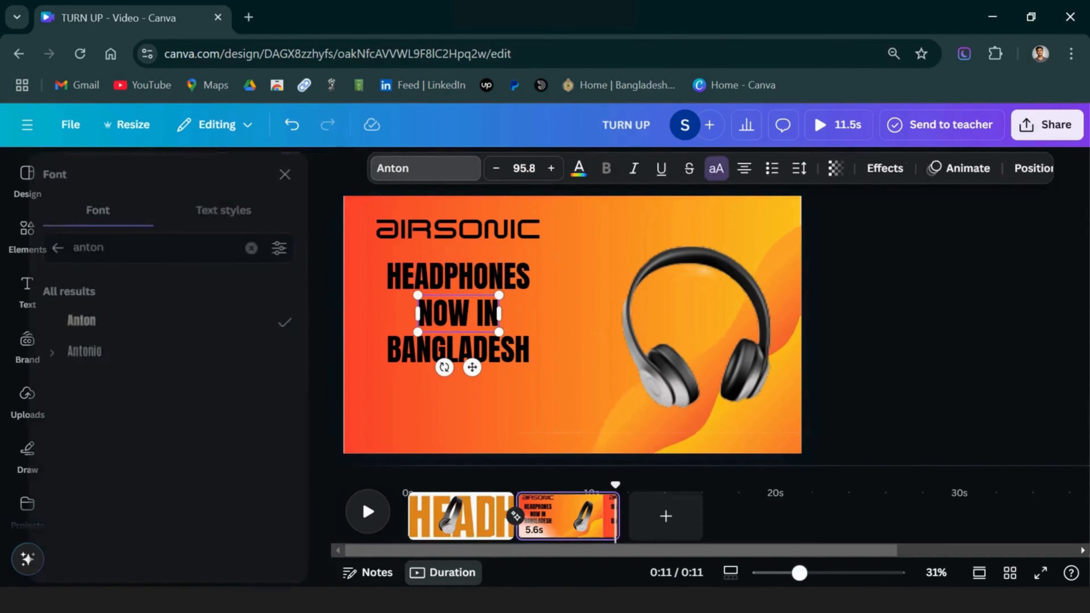
text(Ca)
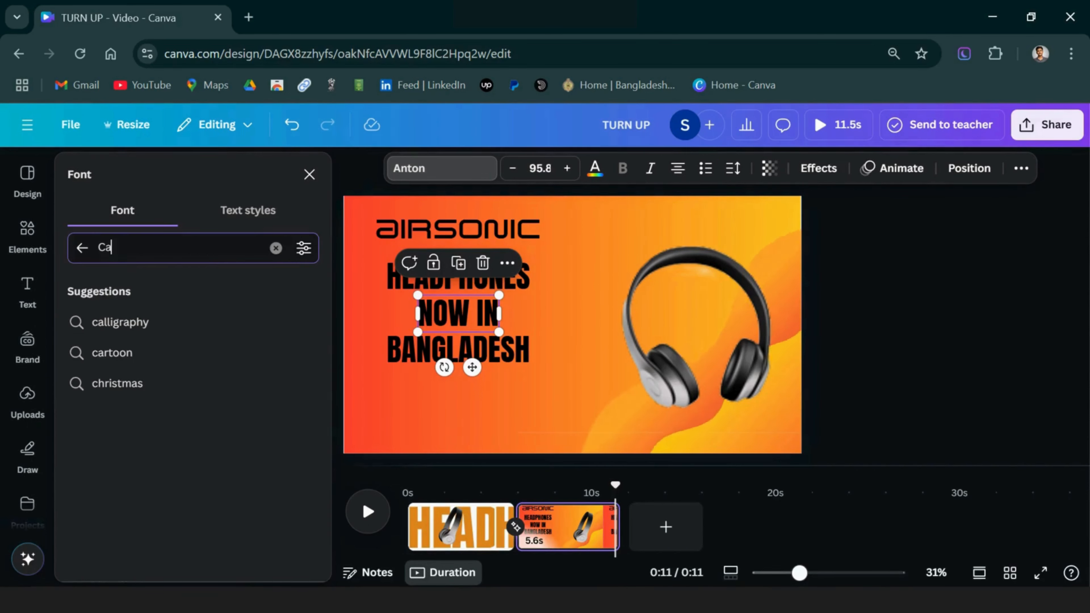
text(nva)
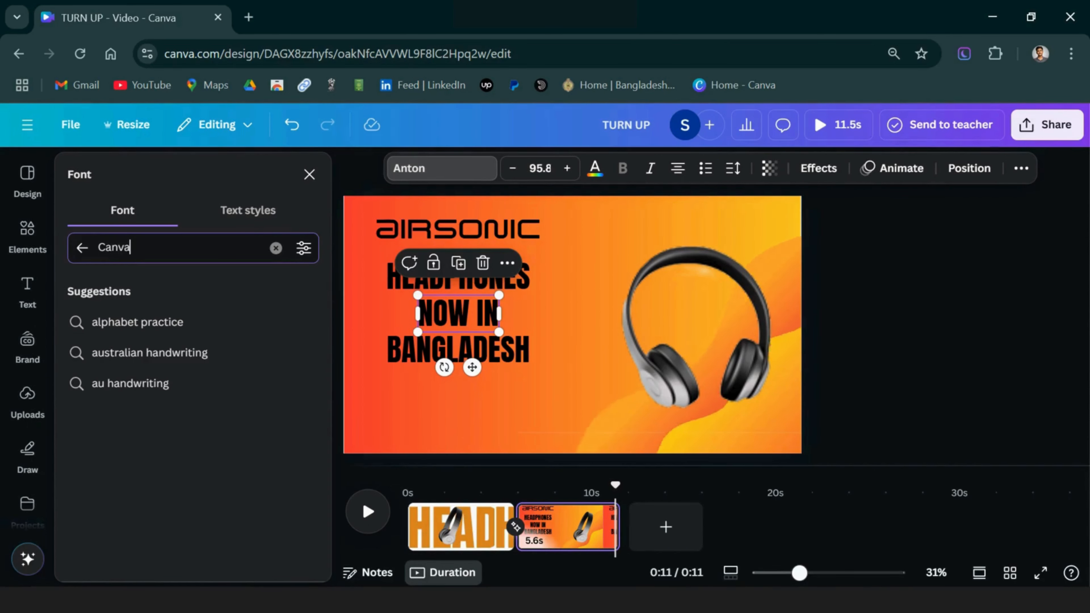
click(125, 456)
scroll(185, 447, down, 2)
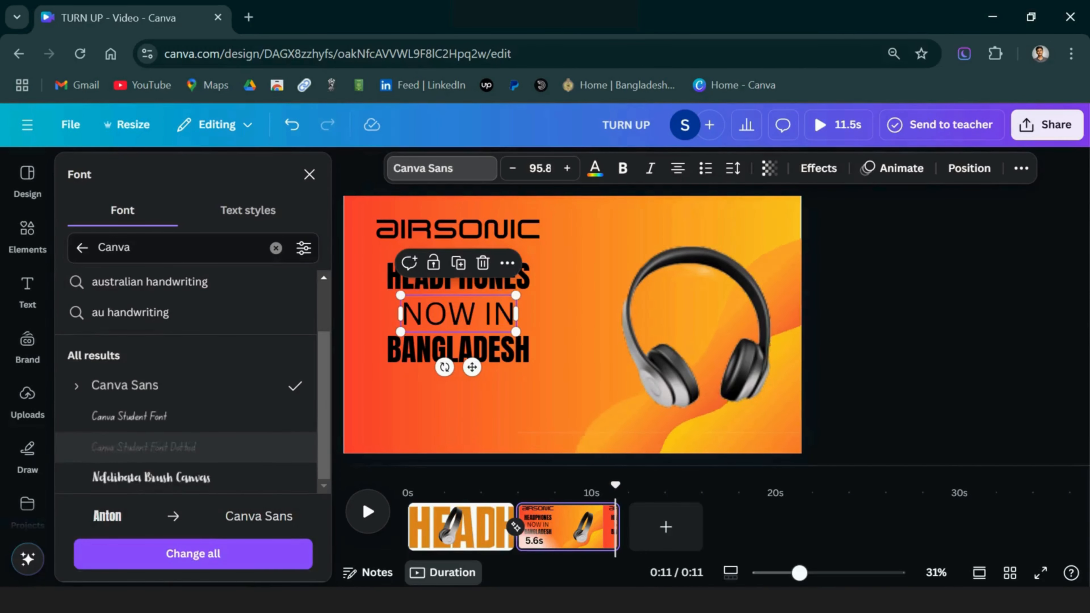
click(76, 385)
scroll(125, 384, down, 2)
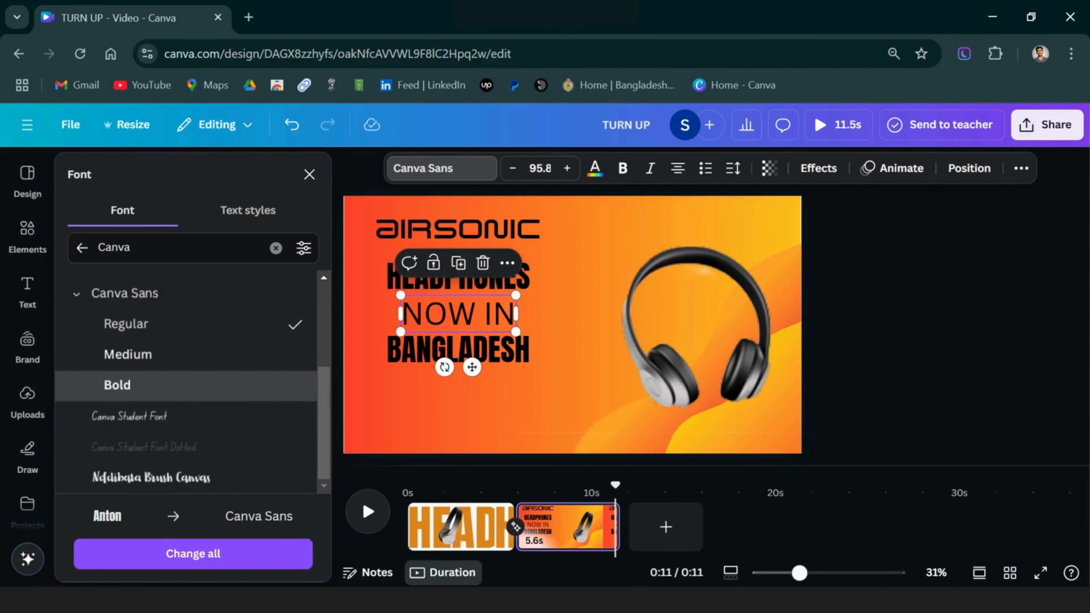
click(117, 385)
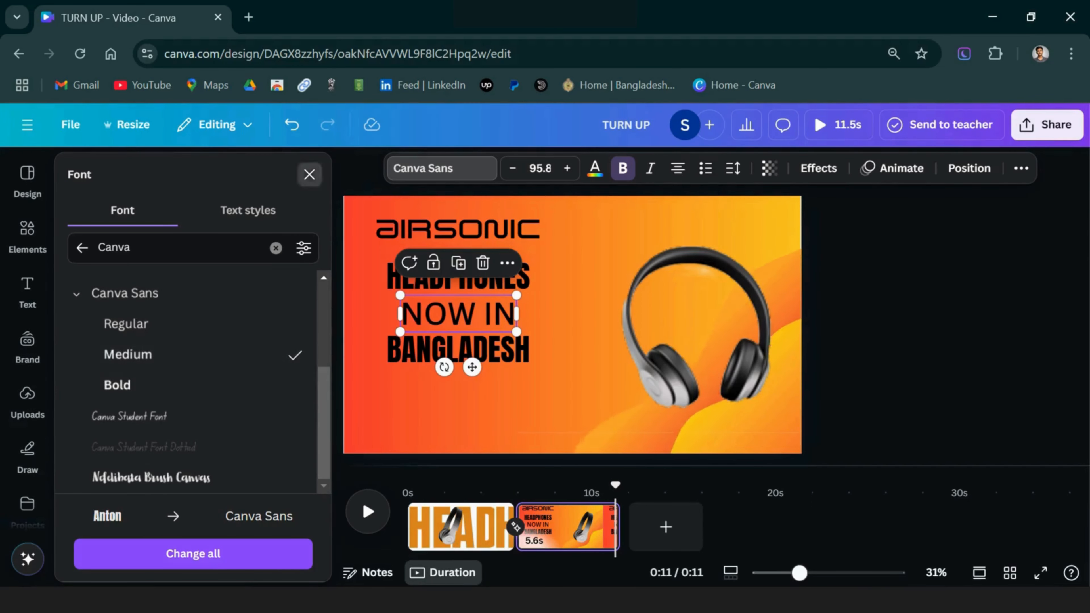
click(309, 174)
Widen the NOW IN text box to roughly the HEADPHONES line's width and align it between the HEADPHONES and BANGLADESH lines
click(133, 527)
click(289, 527)
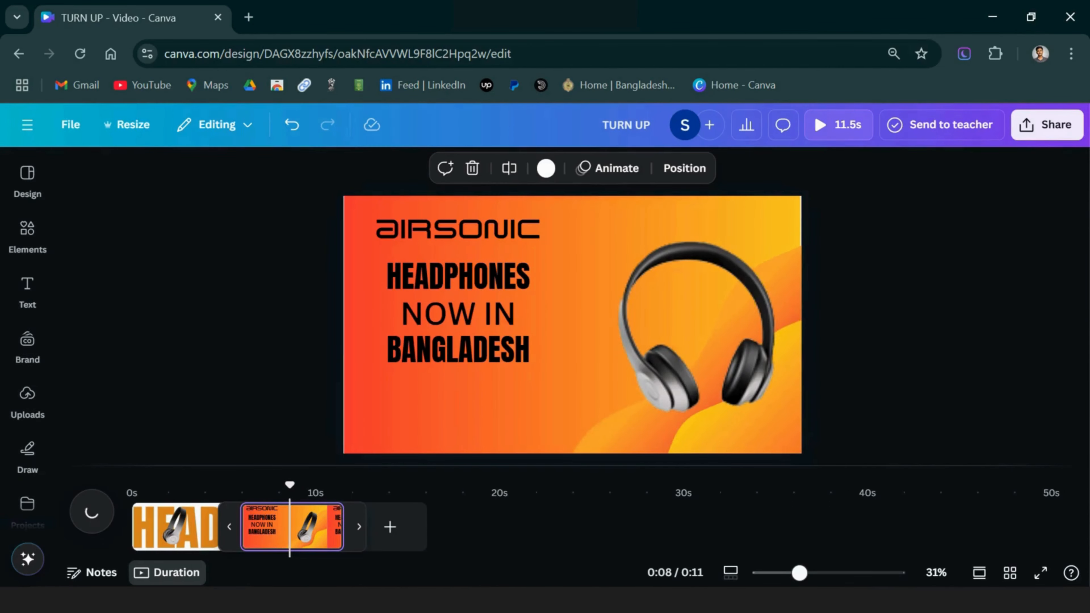
click(458, 276)
click(458, 313)
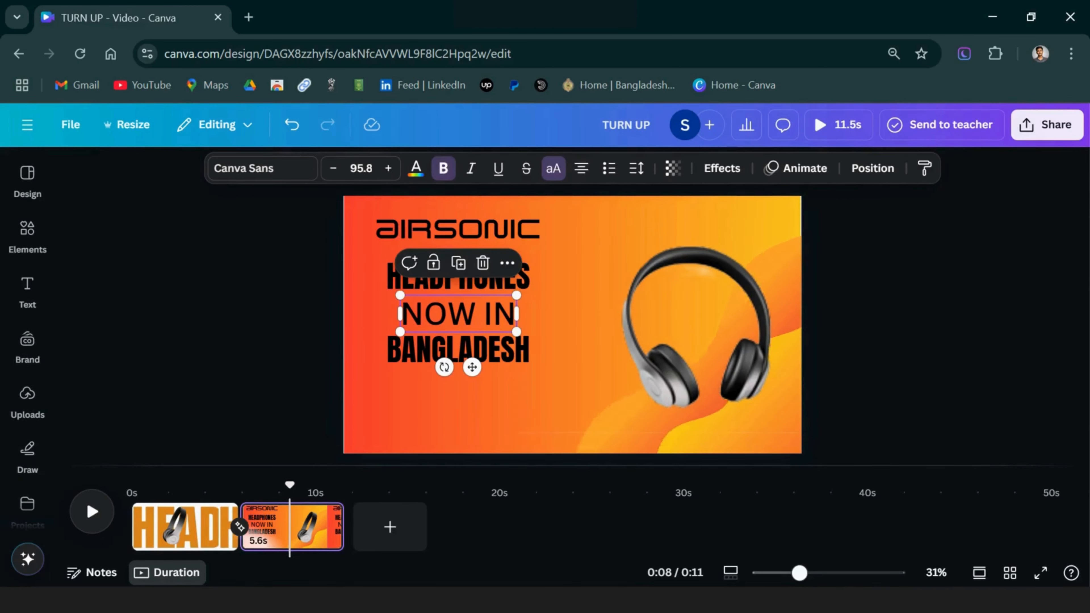
drag(516, 312, 546, 313)
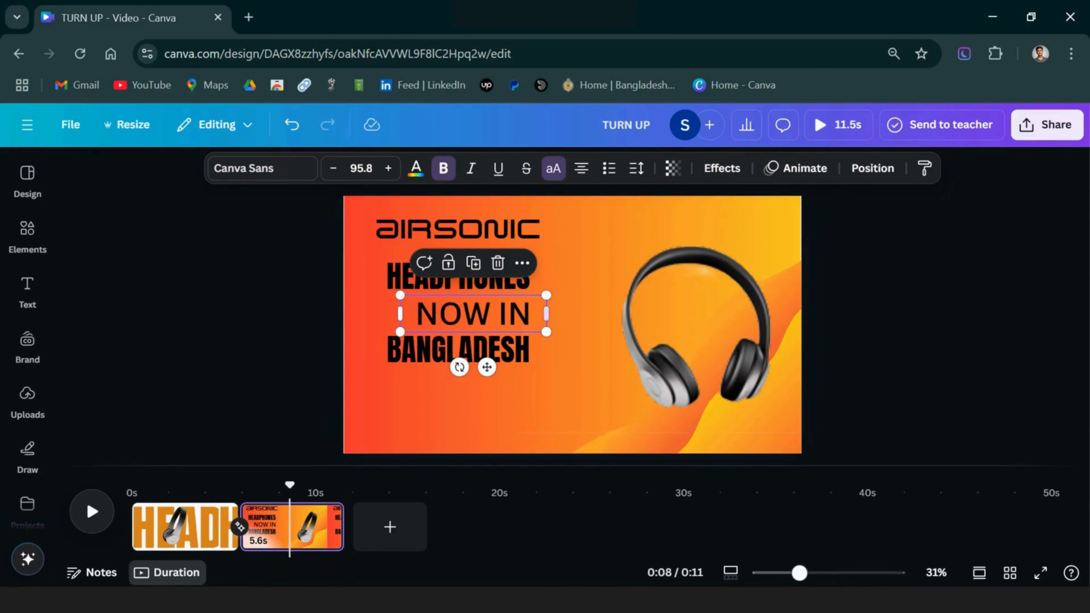
mouse_move(473, 314)
mouse_down()
mouse_move(434, 313)
mouse_move(457, 314)
mouse_up()
Set the text colour of the HEADPHONES and BANGLADESH lines to white
click(458, 284)
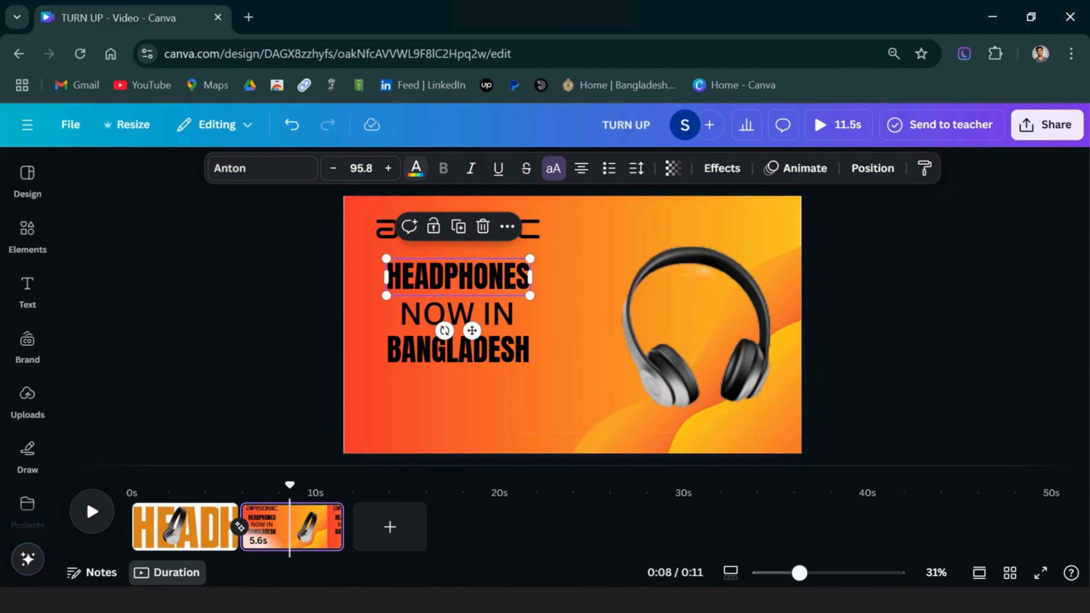
click(415, 167)
click(246, 290)
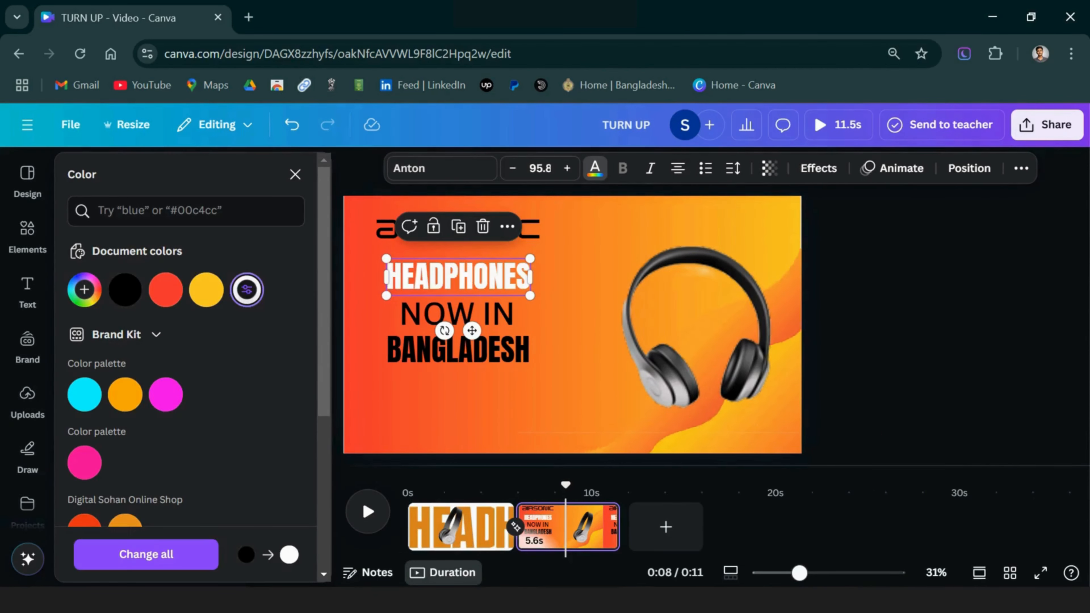
click(458, 348)
click(247, 289)
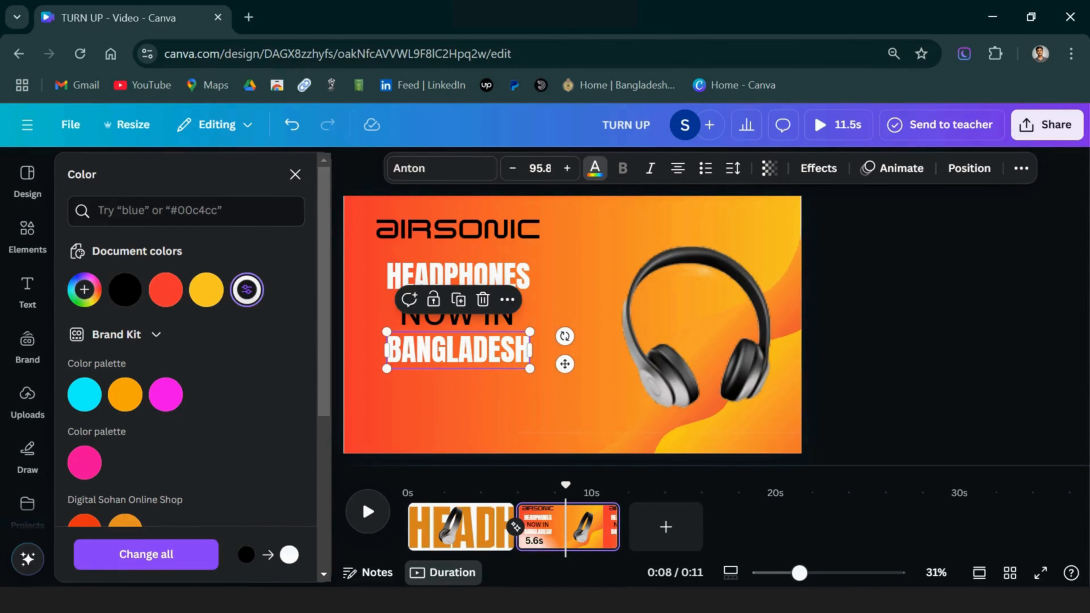
Give the BANGLADESH text a custom pale cream colour, #FFE9B9
click(84, 289)
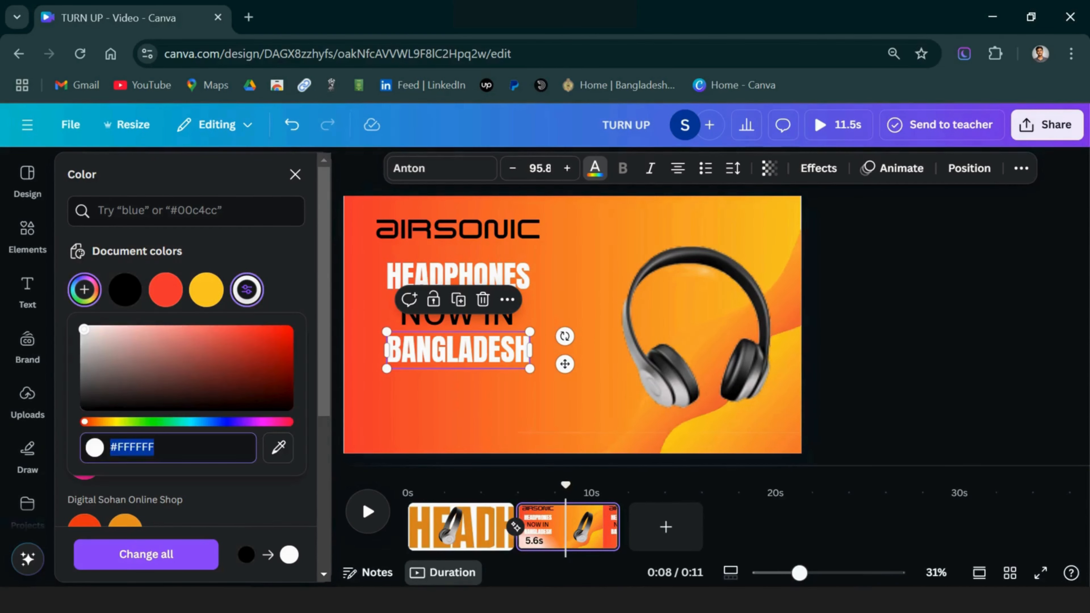
drag(84, 421, 107, 421)
click(144, 329)
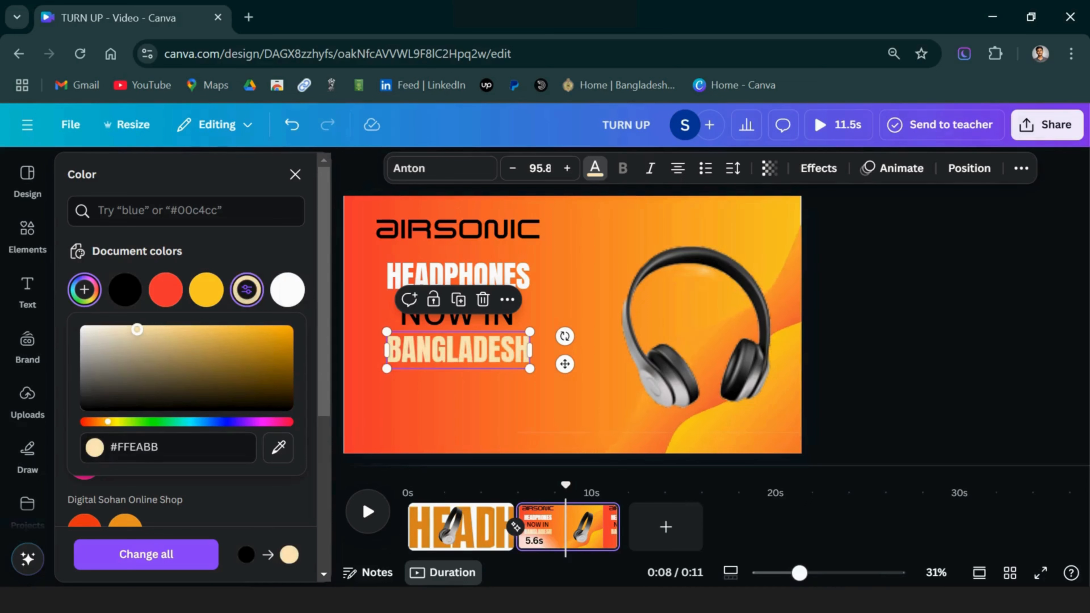
Apply the cream colour to the HEADPHONES text and shift its hue to the pale yellow #FEFFBE
click(458, 275)
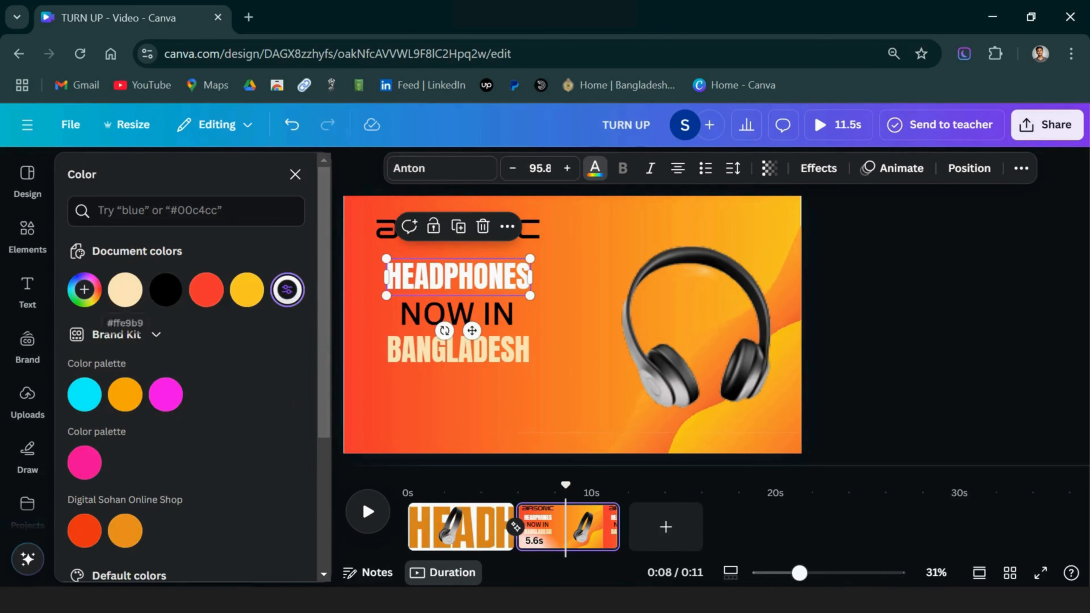
click(125, 290)
click(84, 289)
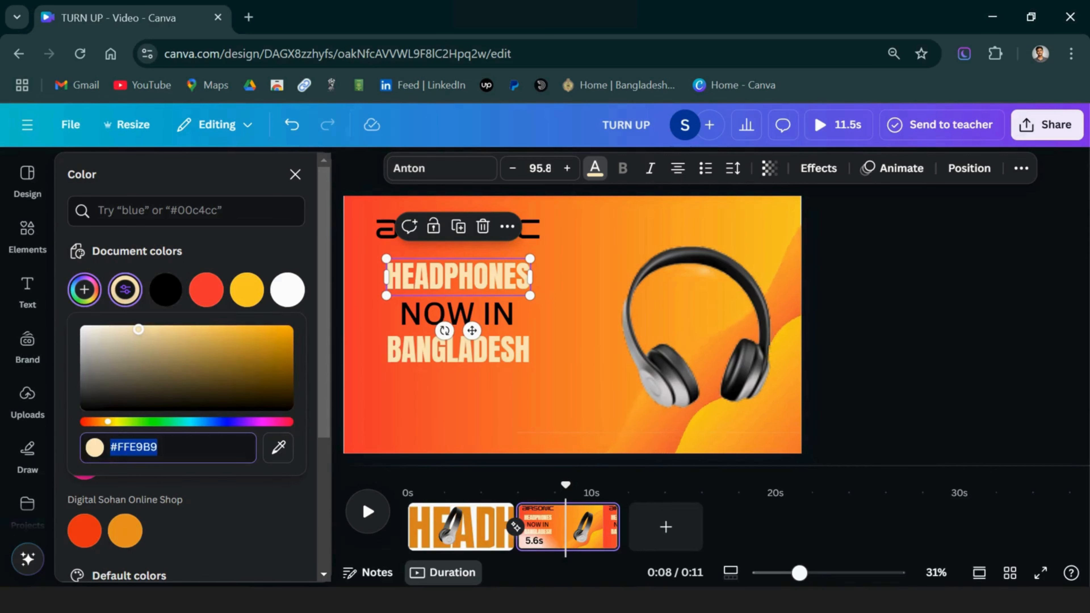
drag(108, 422, 119, 421)
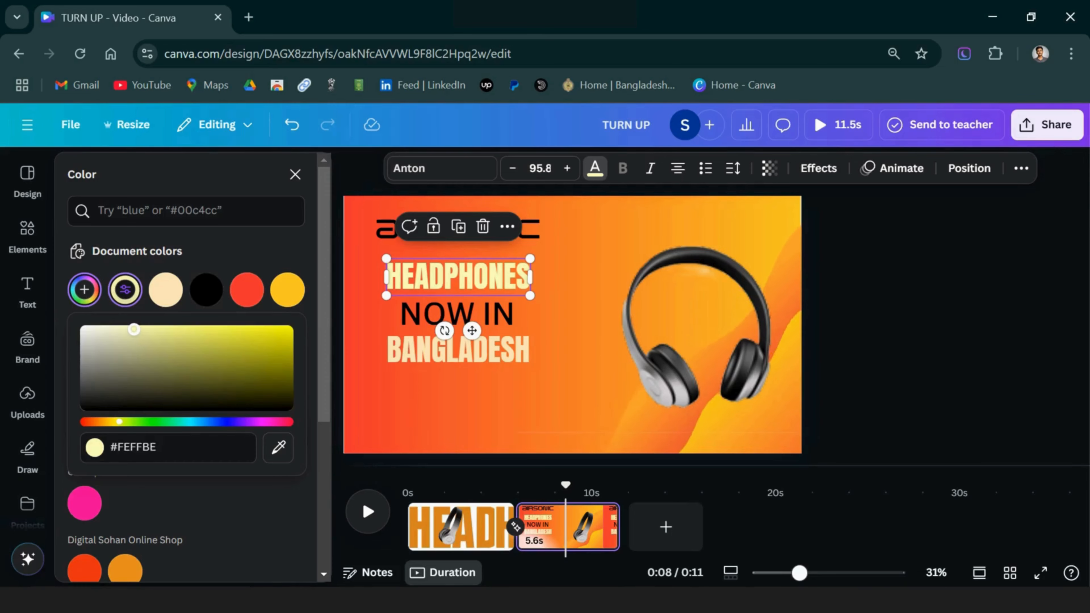
key(Escape)
key(Escape)
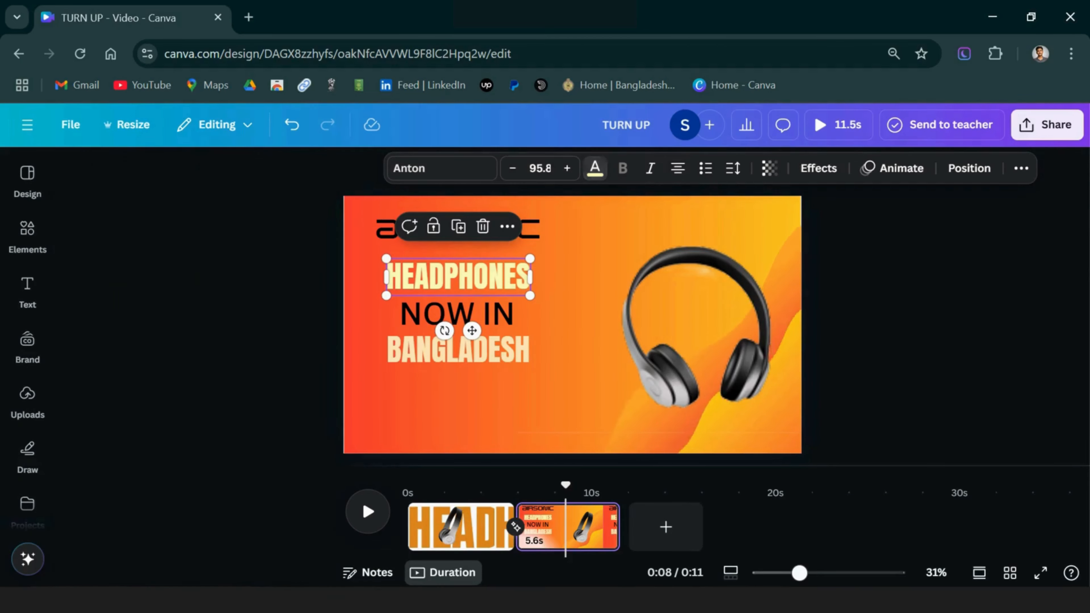
Set the NOW IN text's colour to the same pale yellow as the HEADPHONES text
click(457, 313)
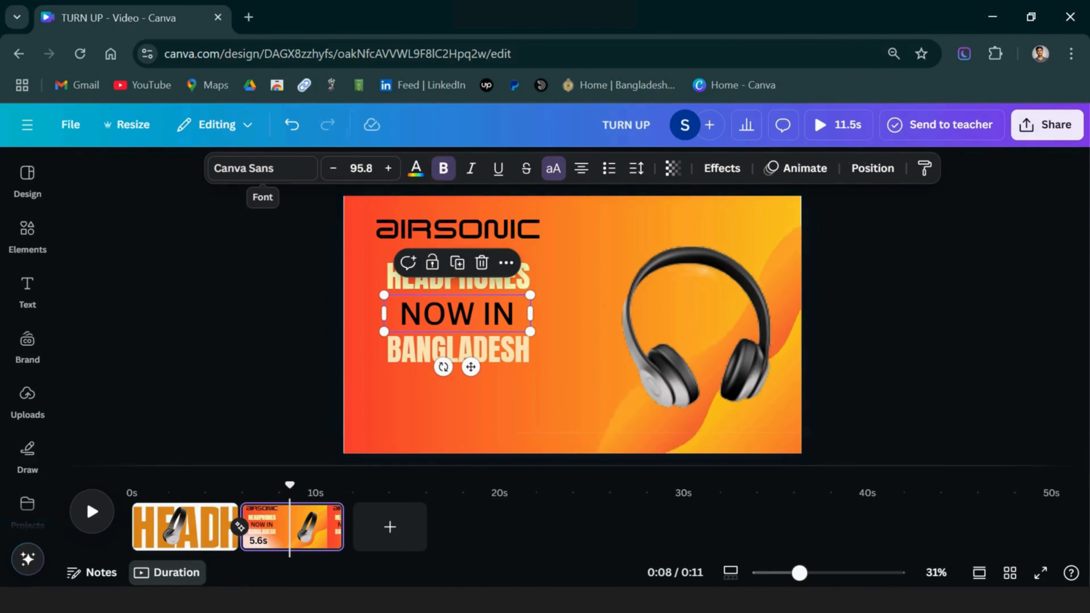
click(416, 167)
click(165, 290)
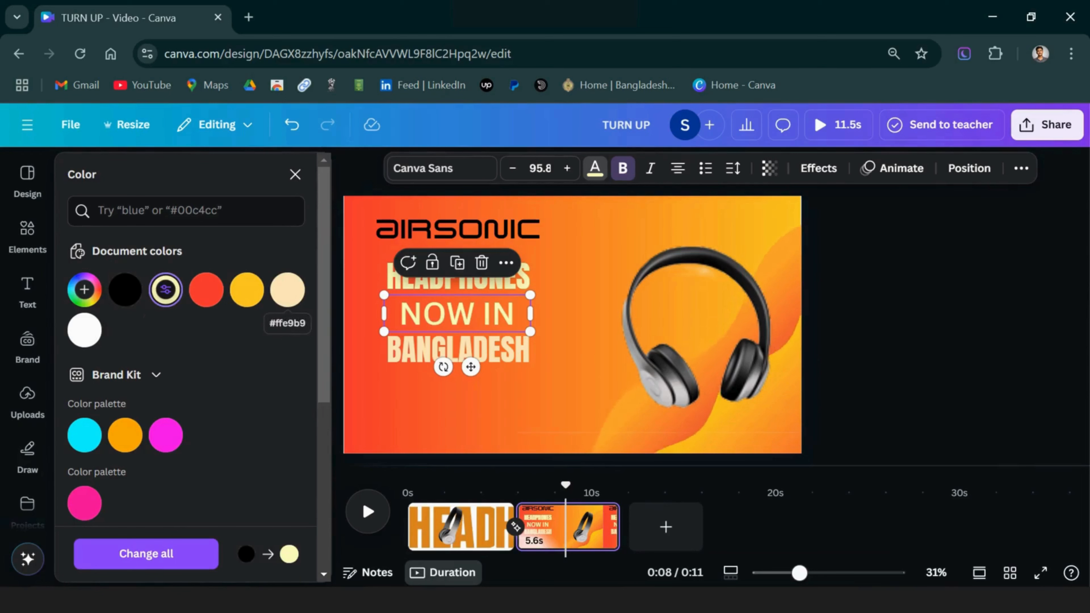
key(Escape)
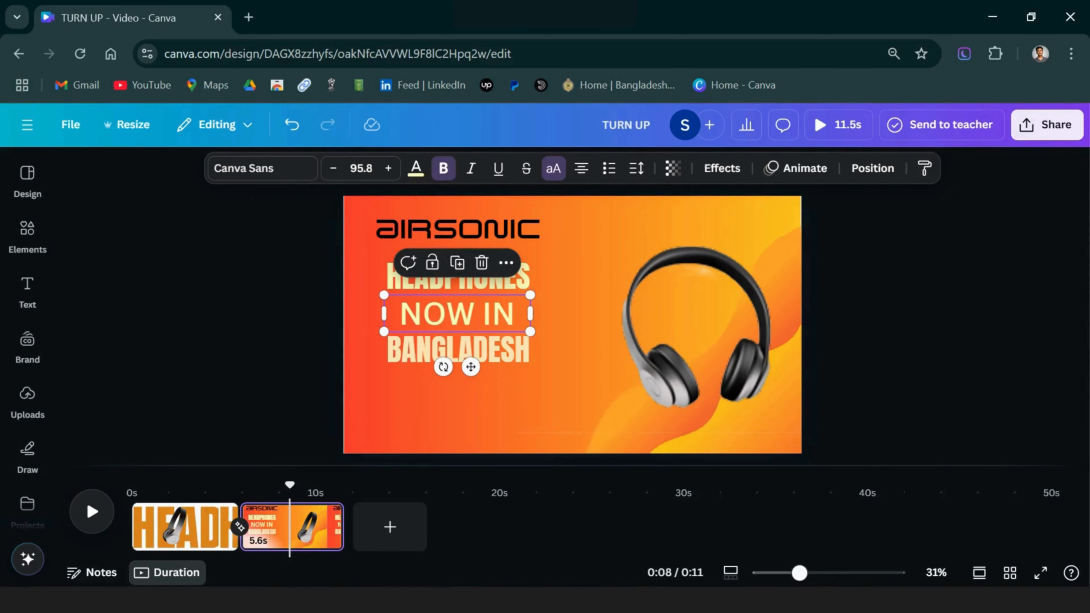
Shrink the NOW IN text to size 78.3 and move the BANGLADESH text up close beneath it
mouse_move(531, 331)
mouse_down()
mouse_move(503, 325)
mouse_move(509, 310)
mouse_move(530, 309)
mouse_up()
drag(493, 350, 494, 343)
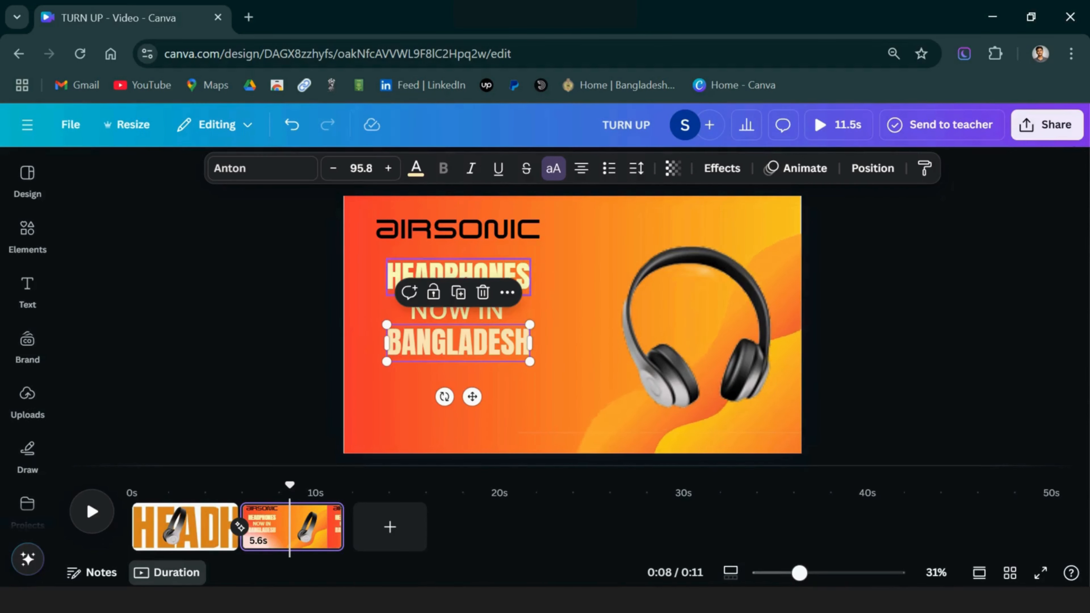
Apply a black Shadow effect to the HEADPHONES text with blur 32 and transparency 30
click(459, 277)
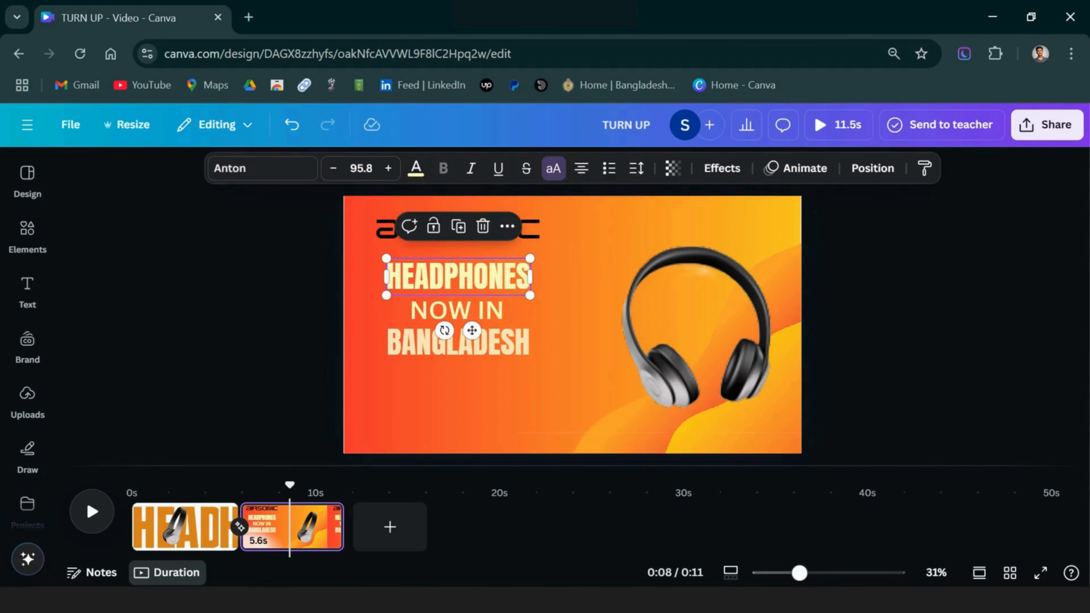
click(722, 167)
click(186, 260)
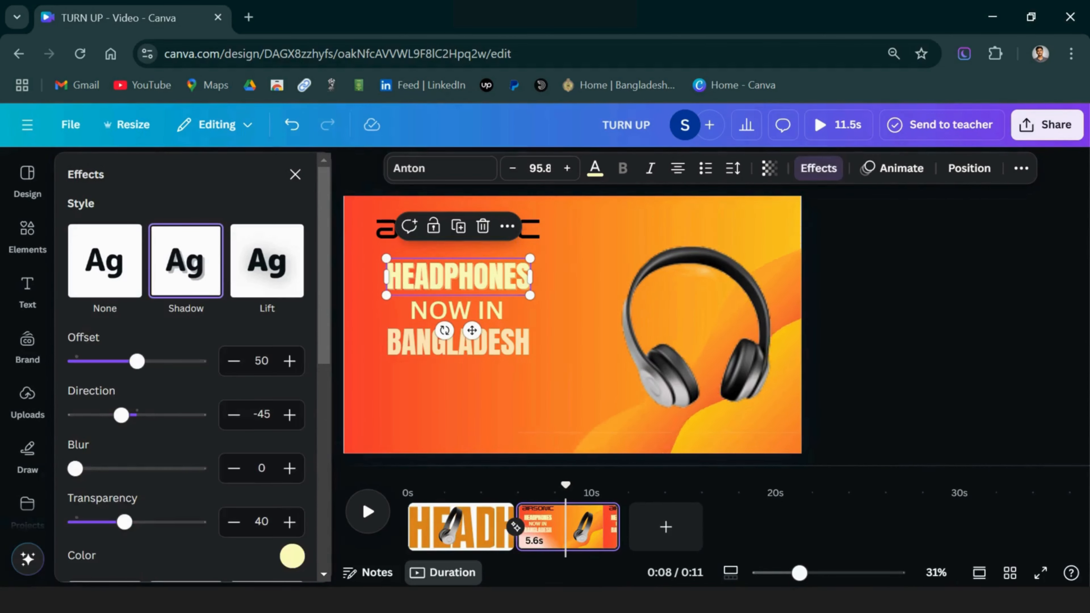
scroll(185, 389, down, 4)
scroll(185, 389, up, 2)
click(292, 366)
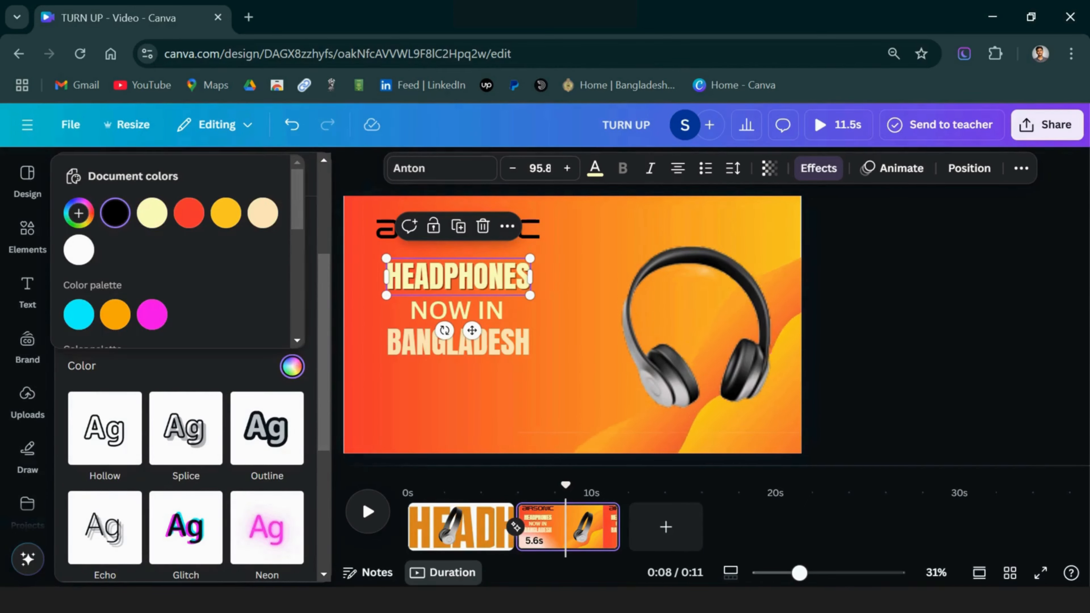
key(Escape)
drag(125, 332, 84, 332)
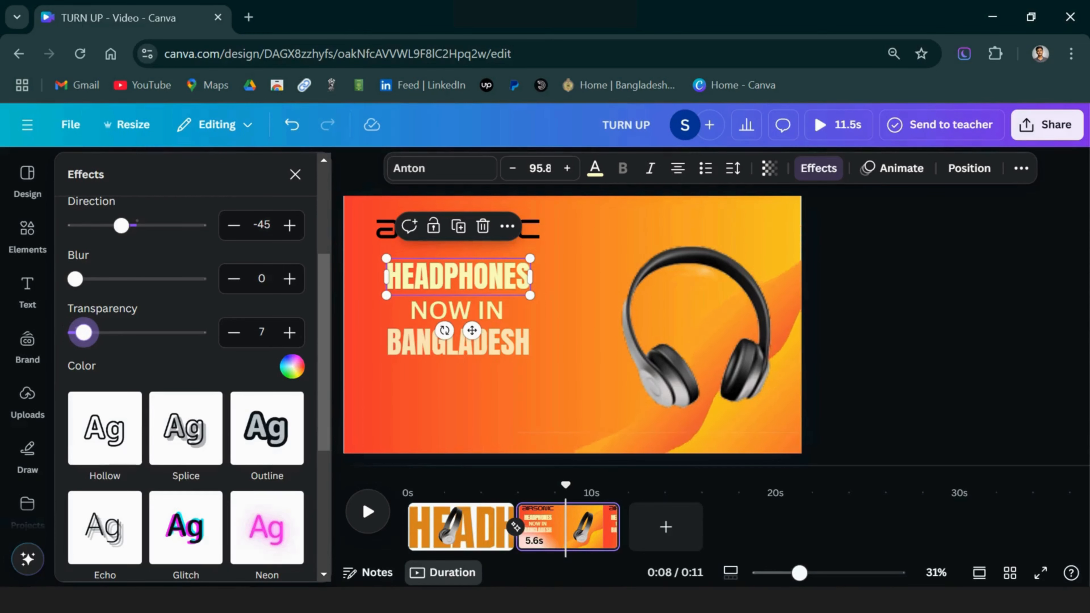
drag(75, 279, 115, 279)
drag(84, 333, 115, 332)
click(295, 175)
Apply a black Shadow effect to the NOW IN text with blur 34 and transparency 7
click(457, 310)
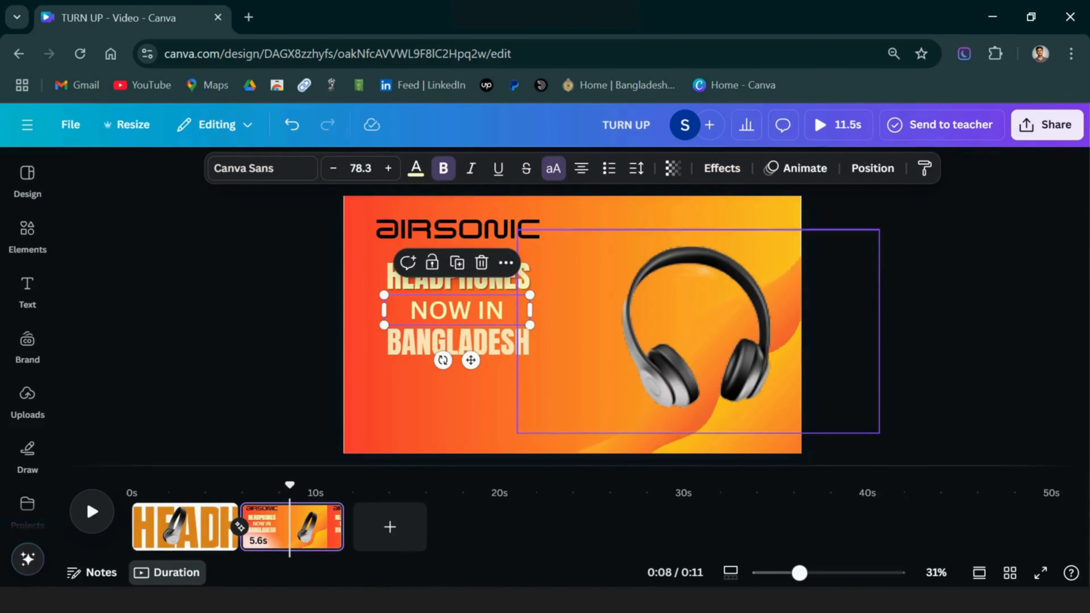
click(722, 168)
click(186, 260)
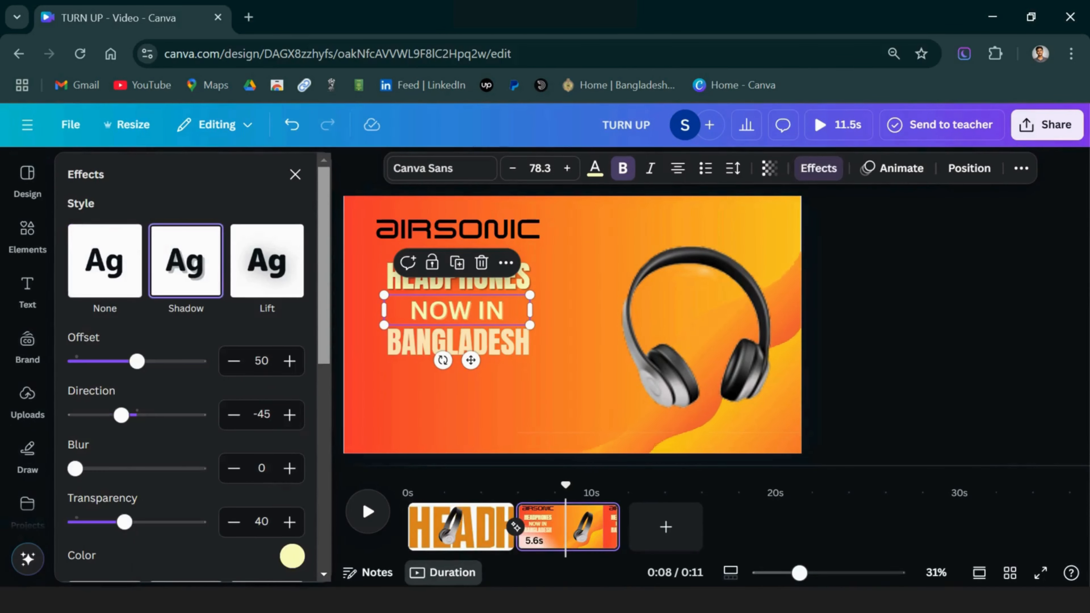
scroll(186, 343, down, 4)
click(292, 392)
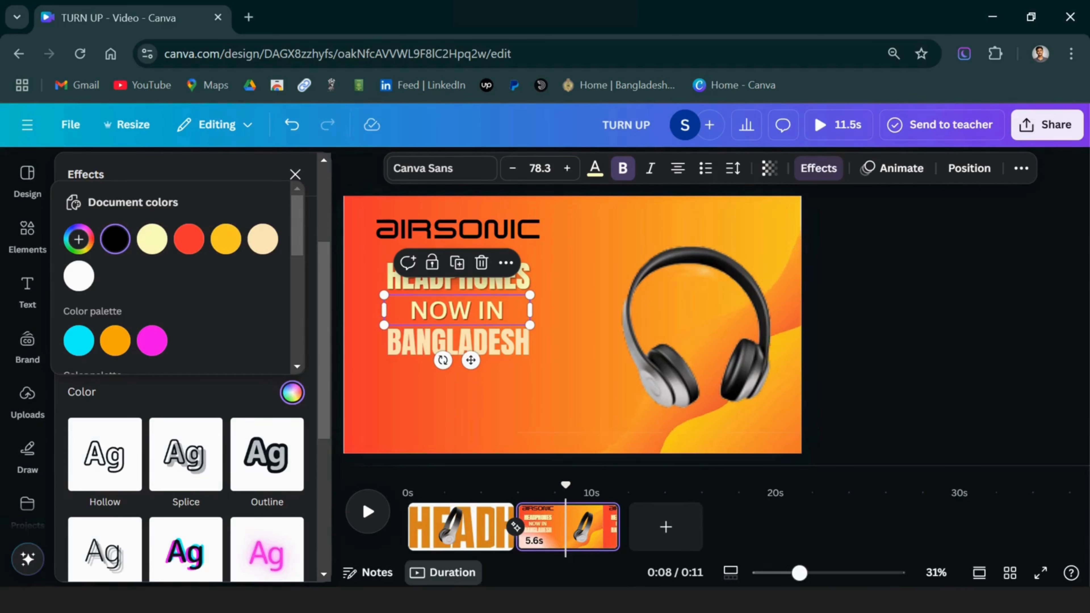
key(Escape)
drag(124, 358, 88, 359)
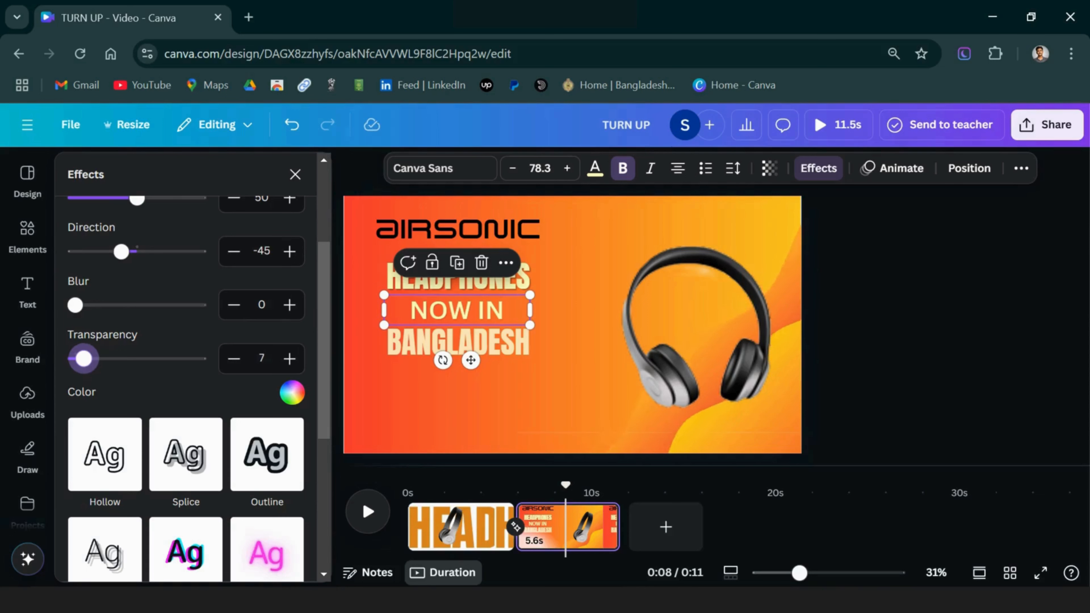
scroll(188, 386, down, 1)
scroll(189, 386, up, 3)
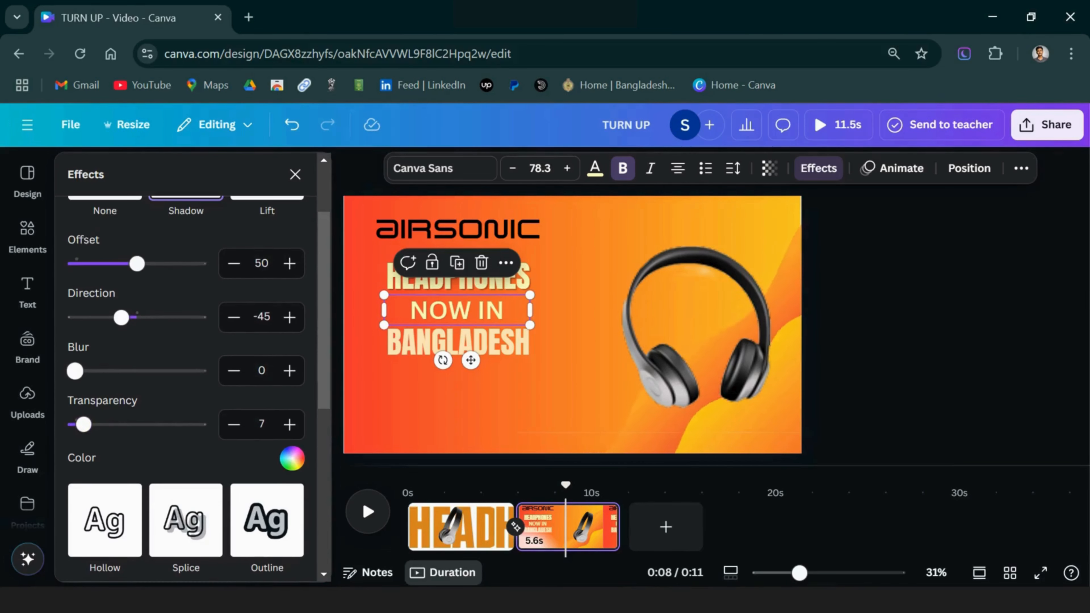
drag(74, 370, 117, 370)
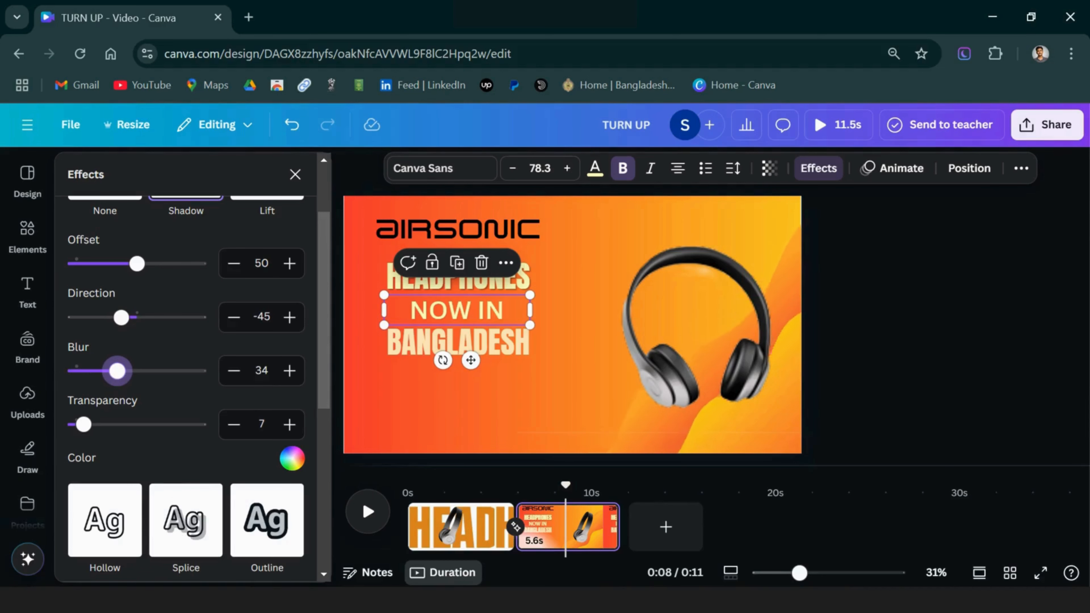
click(291, 458)
click(295, 175)
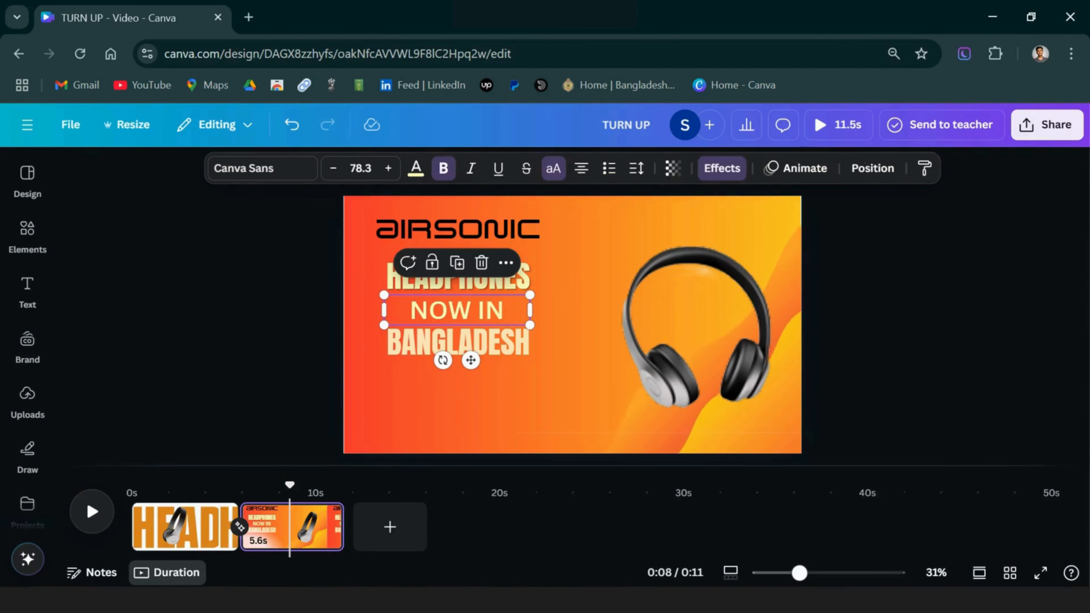
Try the Hollow effect on the BANGLADESH text
click(493, 343)
click(721, 167)
click(104, 360)
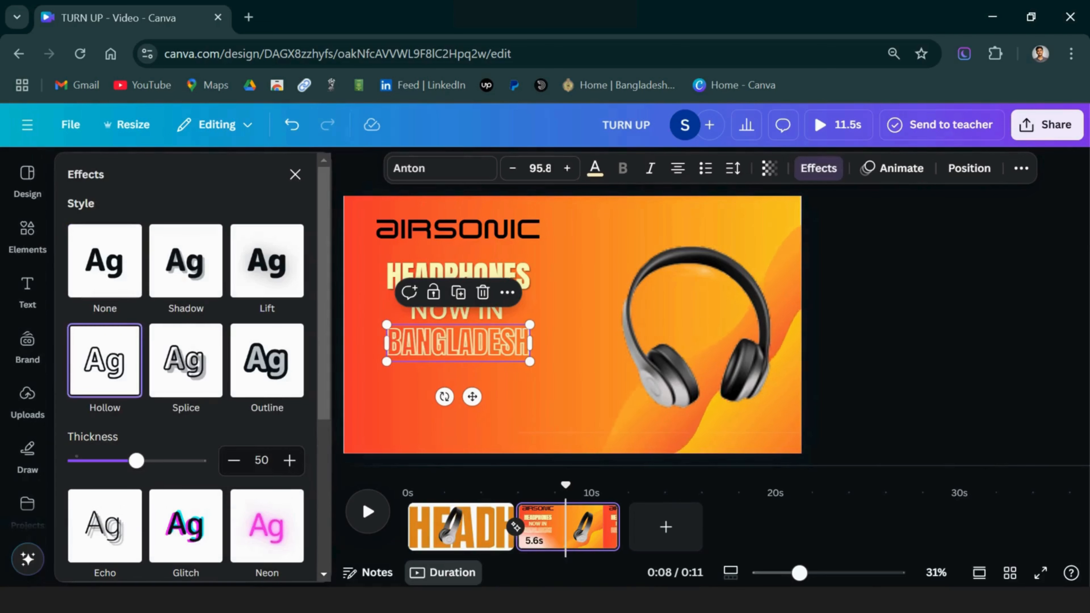
key(Escape)
key(Escape)
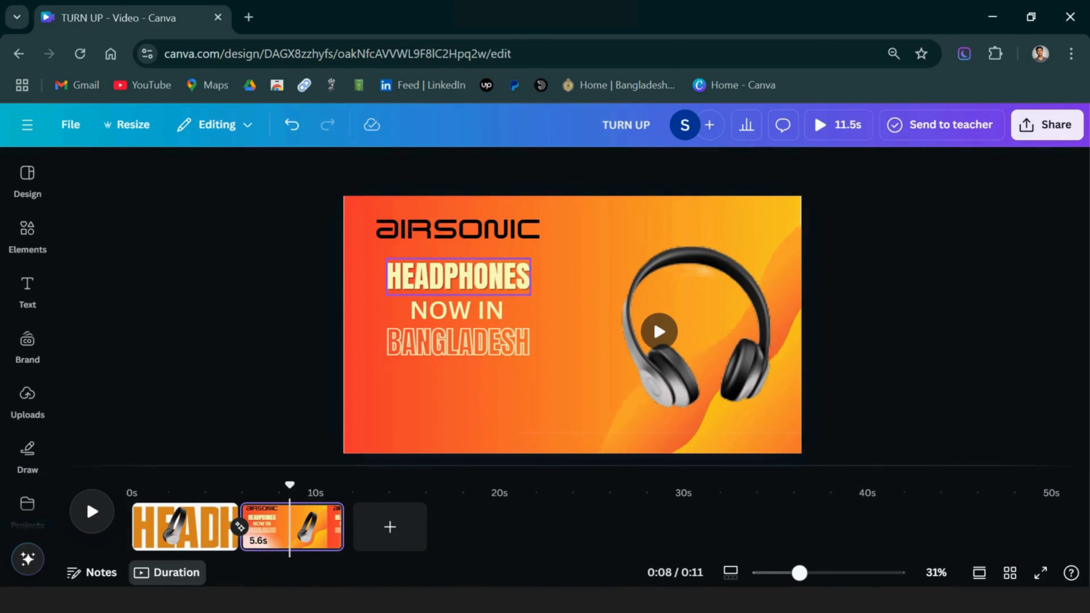
Change the HEADPHONES text's effect style to Hollow with thickness 50
click(458, 276)
click(720, 168)
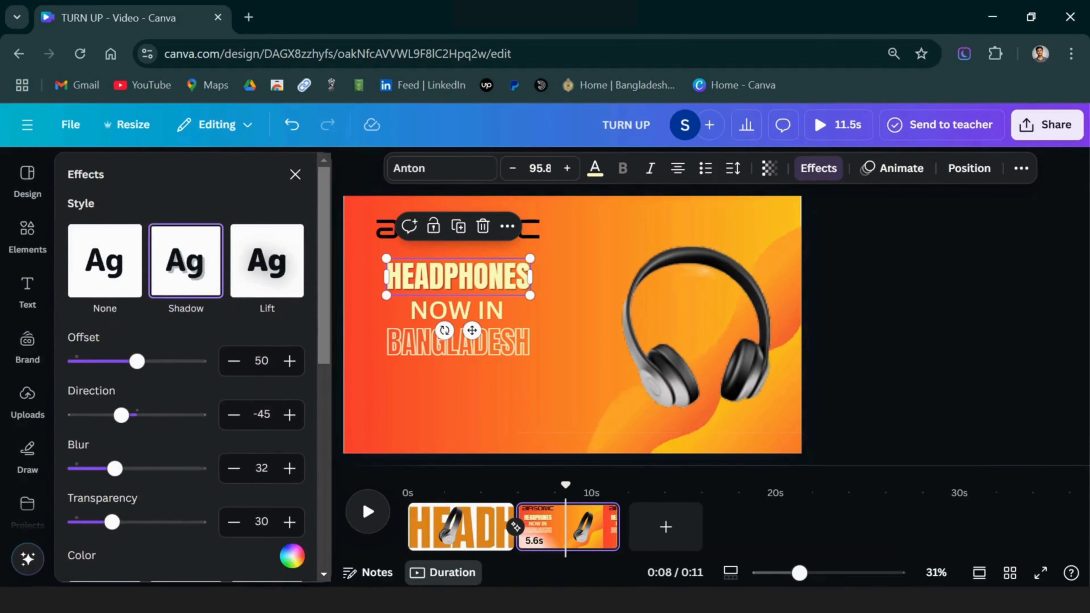
scroll(184, 374, down, 5)
click(104, 413)
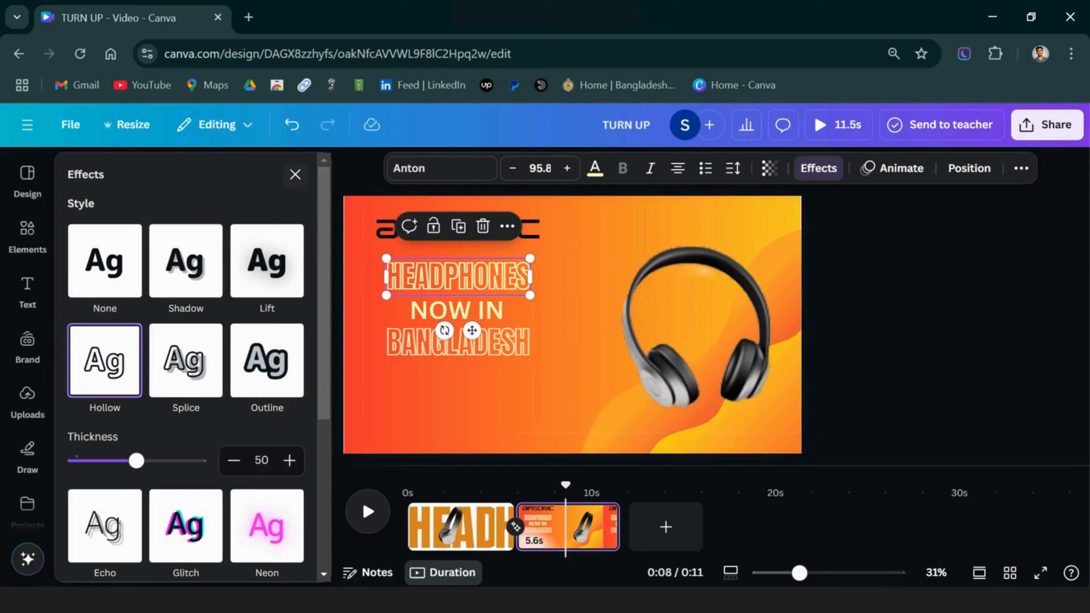
Switch the BANGLADESH text's effect style to Shadow and colour the shadow black
click(498, 343)
click(721, 168)
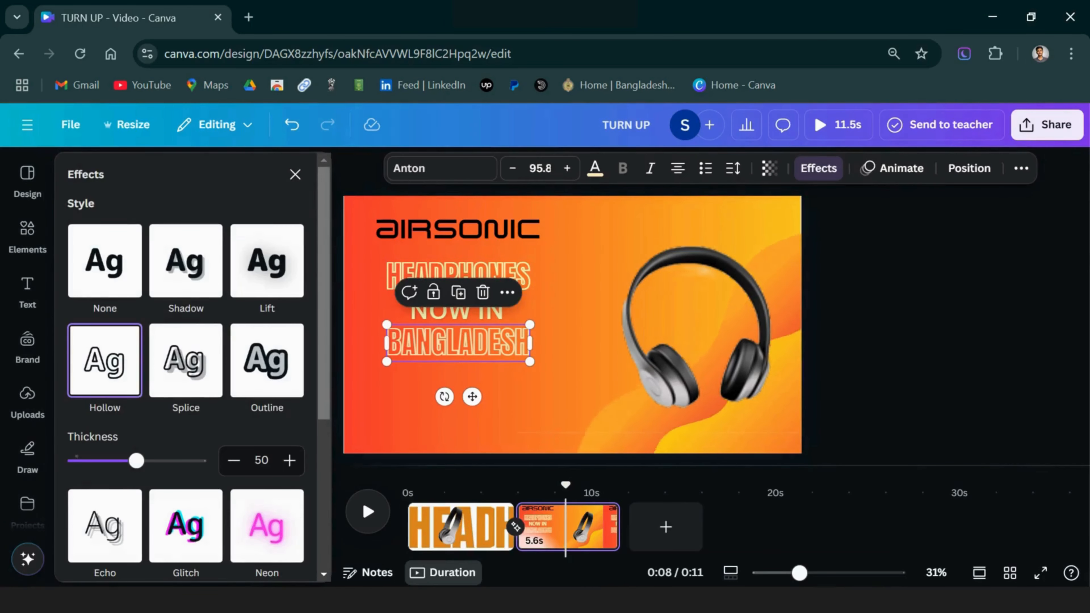
scroll(184, 373, down, 3)
scroll(185, 373, up, 5)
click(186, 258)
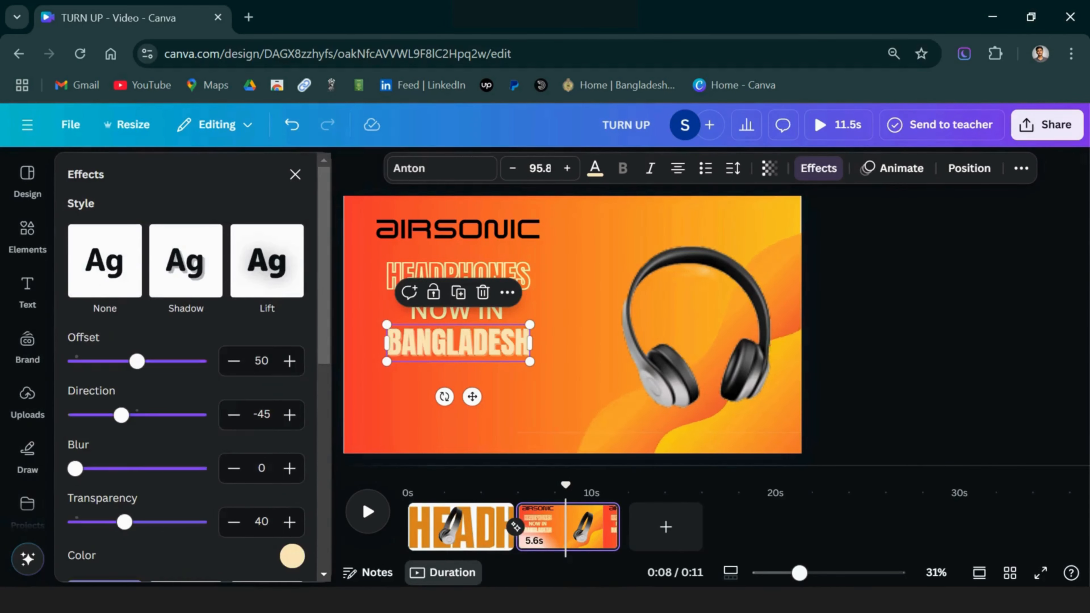
scroll(184, 374, down, 2)
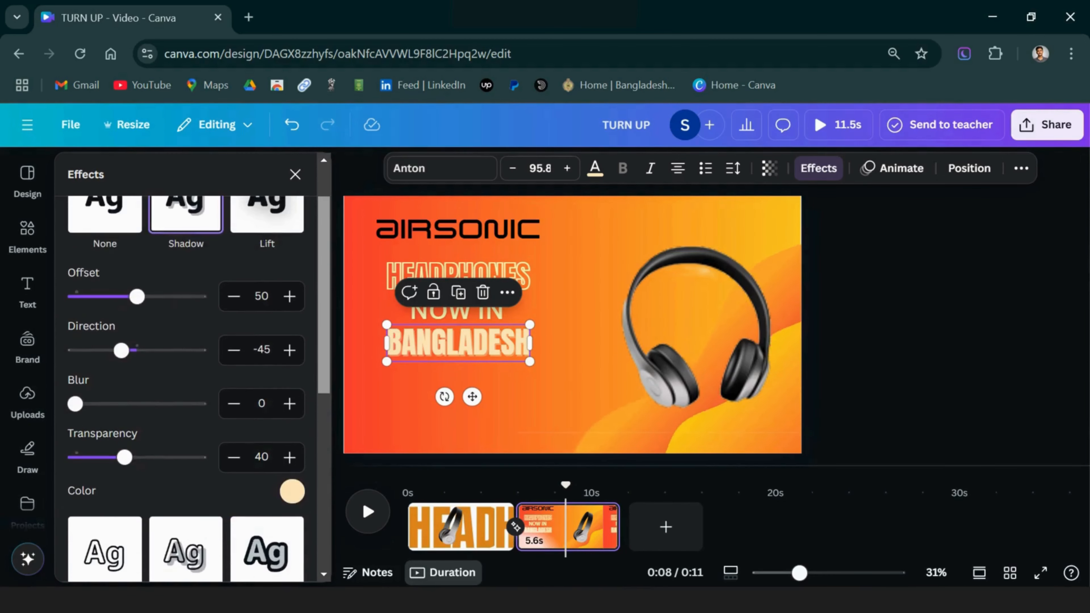
click(291, 491)
click(114, 337)
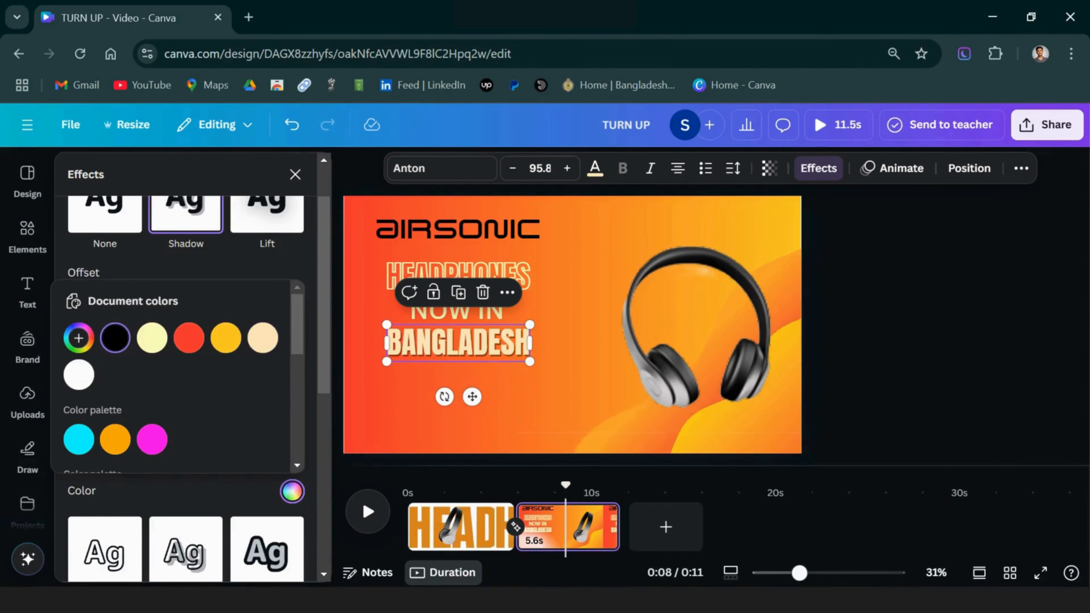
mouse_move(324, 295)
mouse_down()
mouse_move(323, 312)
mouse_move(324, 289)
mouse_up()
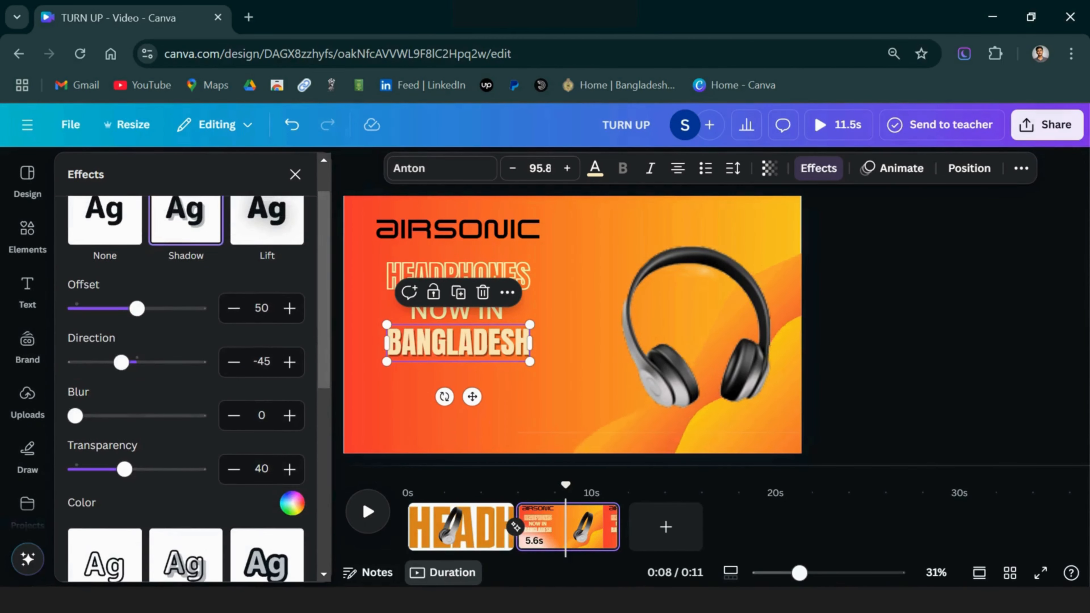
Set the BANGLADESH text shadow's blur to 21 and its transparency to 23
drag(125, 469, 89, 469)
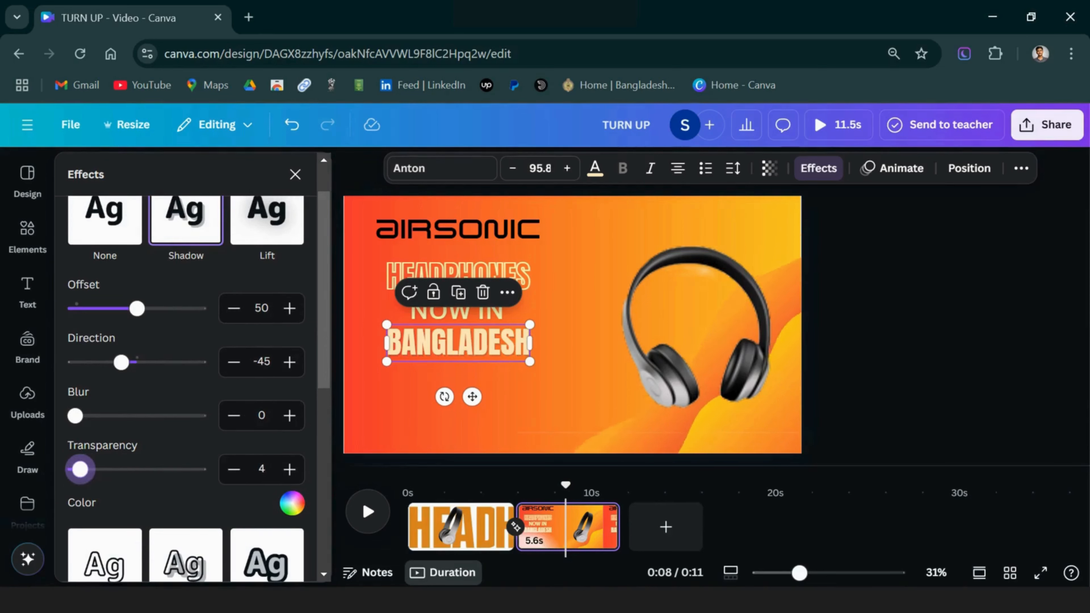
click(292, 503)
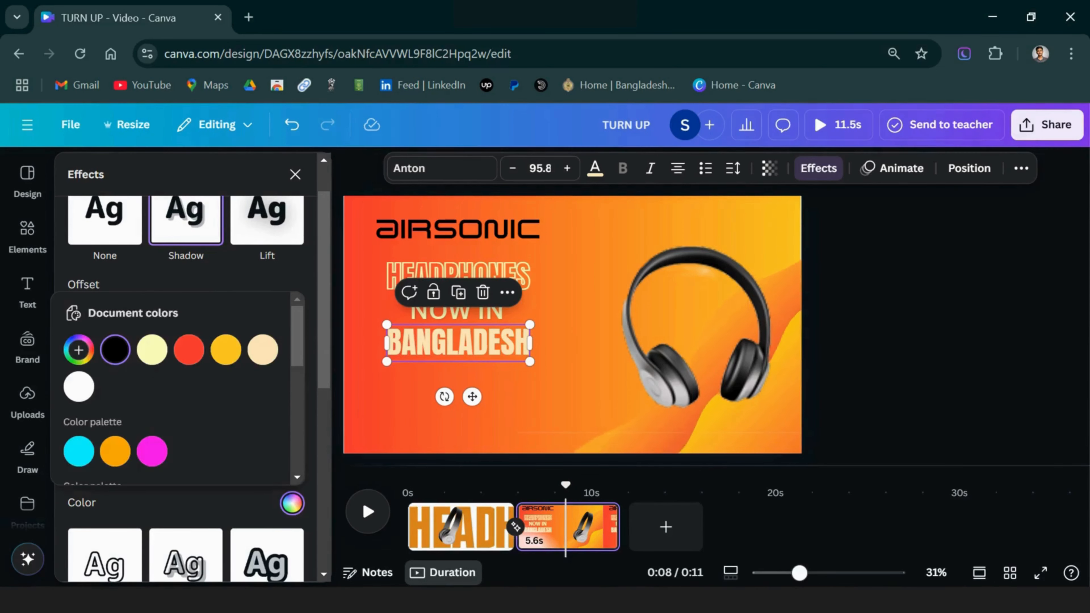
key(Escape)
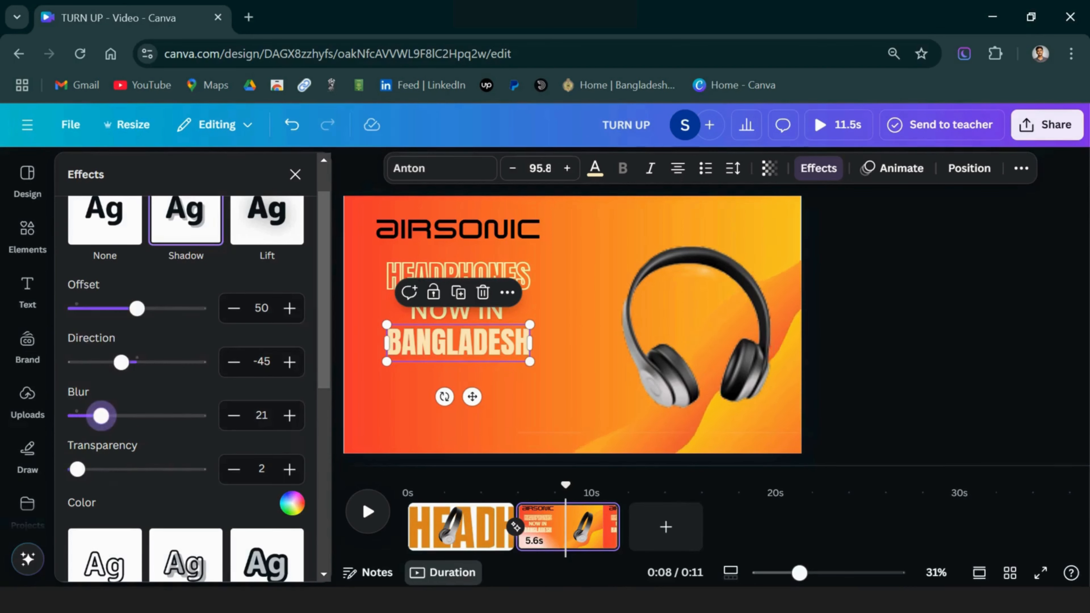
drag(78, 469, 103, 469)
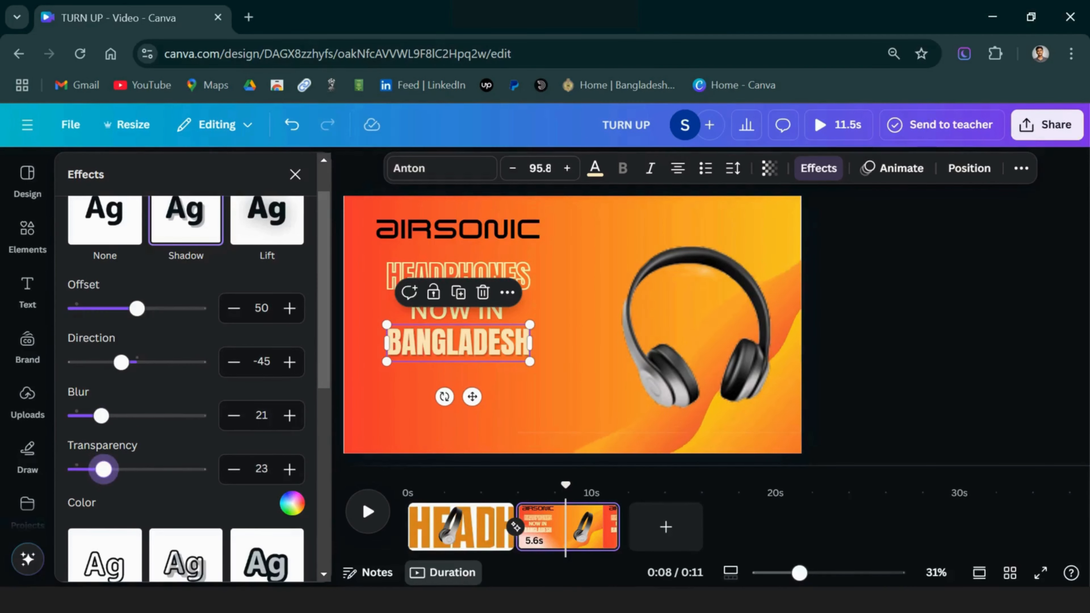
key(Escape)
key(Escape)
Try the Burst animation on the AIRSONIC text and replace it with the Roll animation on enter
click(458, 276)
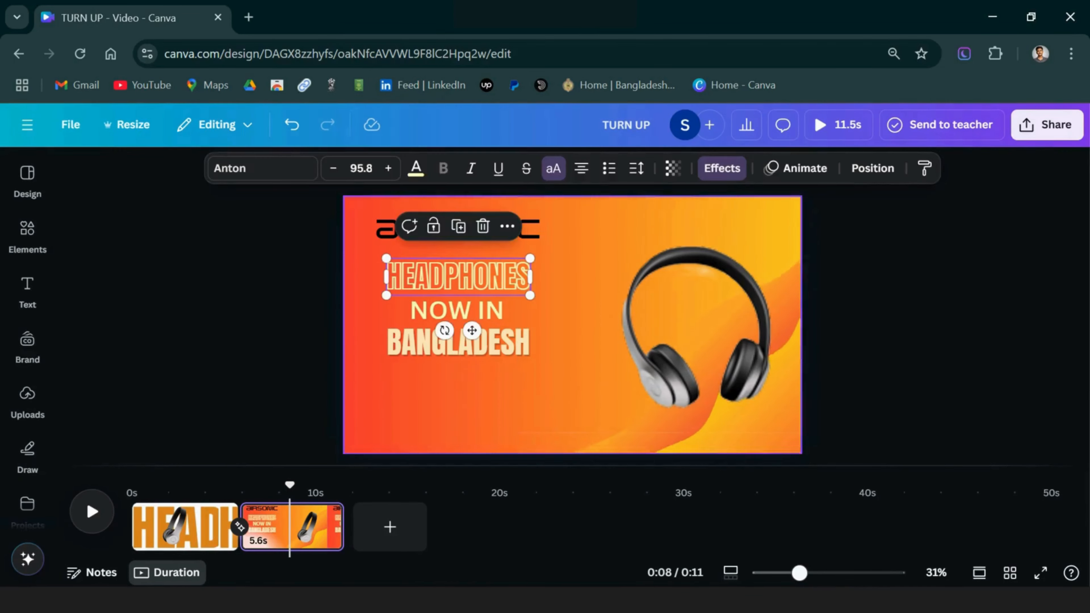
click(530, 228)
click(795, 168)
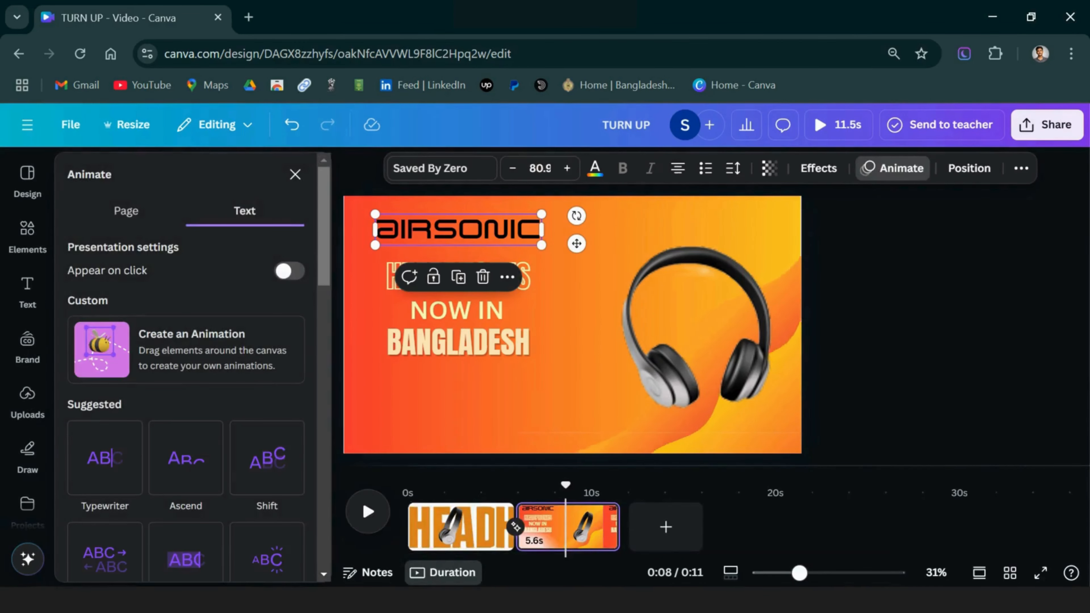
drag(324, 227, 324, 272)
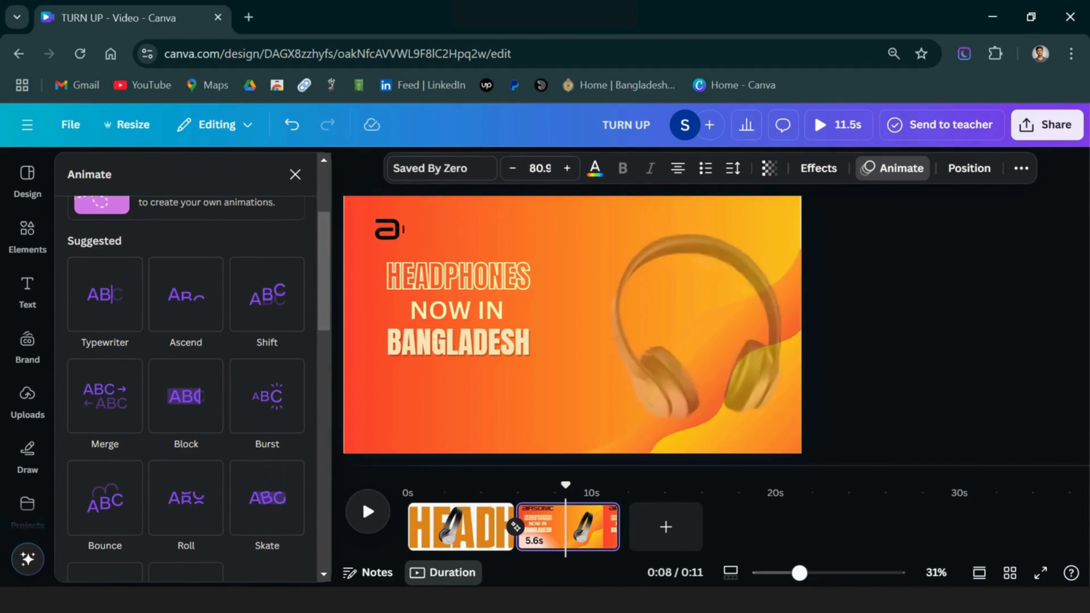
click(267, 395)
scroll(186, 365, down, 5)
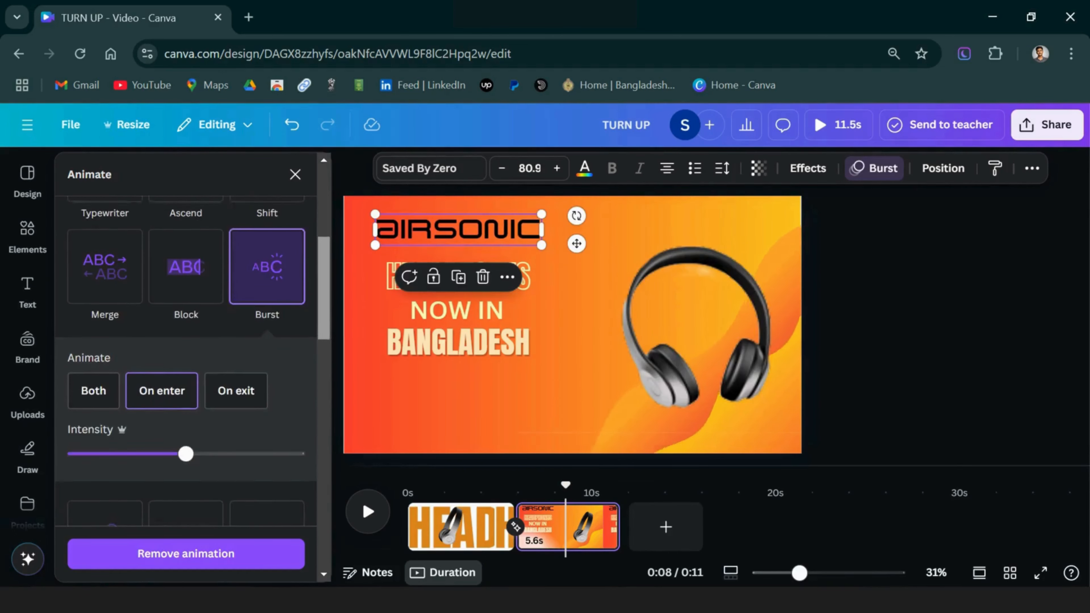
scroll(186, 365, down, 3)
click(184, 320)
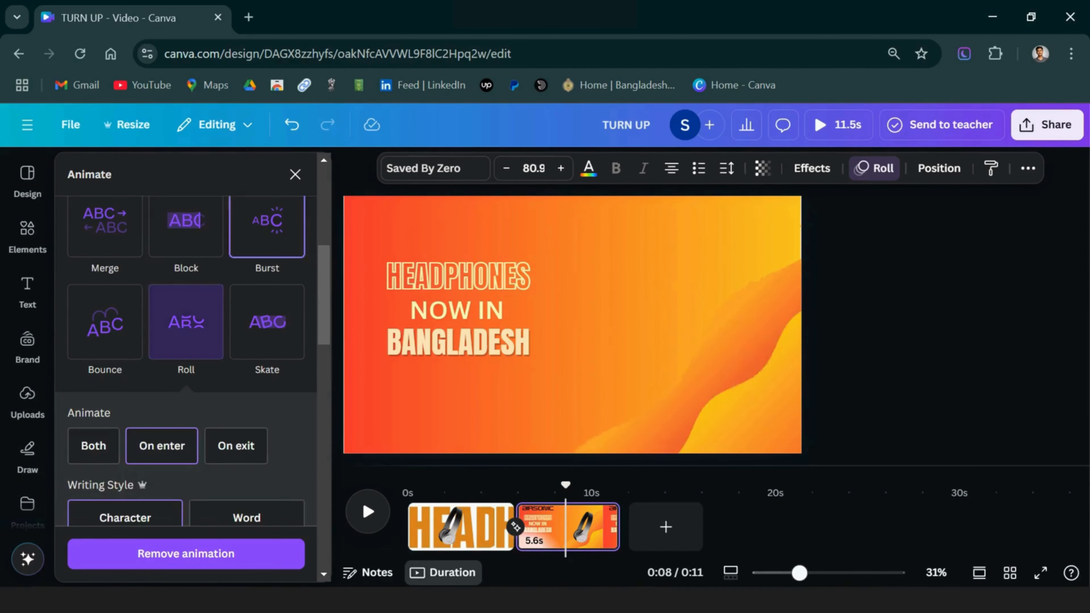
scroll(186, 365, down, 3)
scroll(186, 365, up, 3)
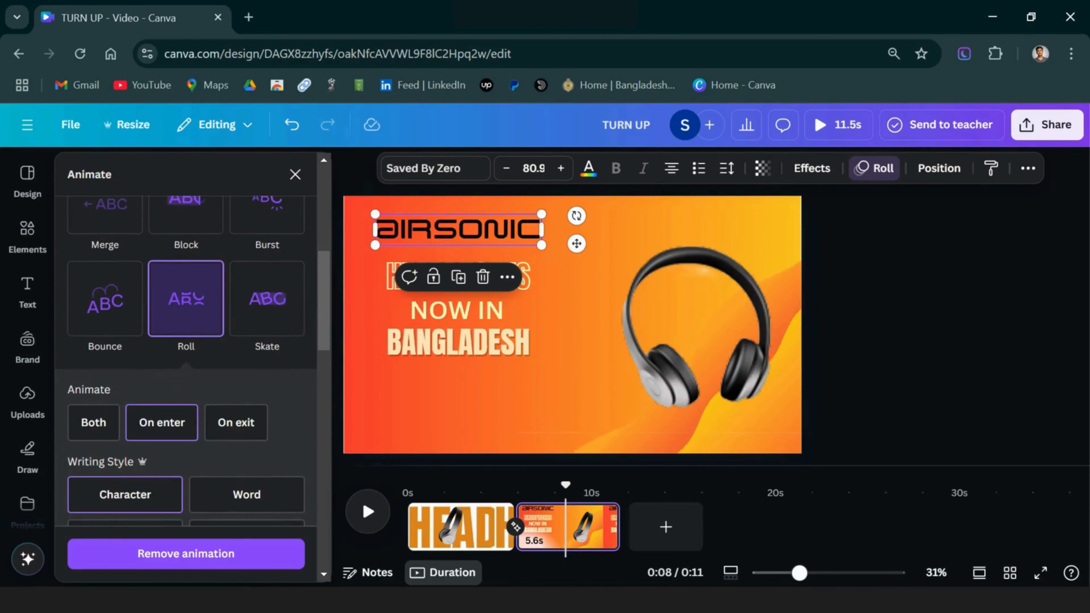
click(294, 174)
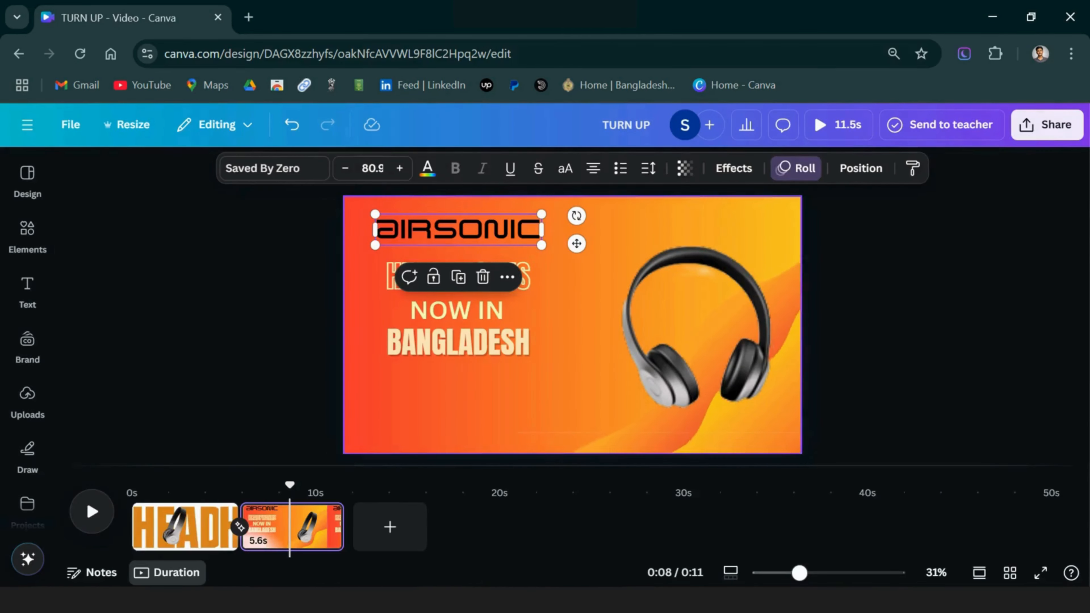
Apply the Ascend animation on enter to the HEADPHONES text with its direction set to downward
click(391, 276)
click(795, 168)
drag(324, 228, 323, 285)
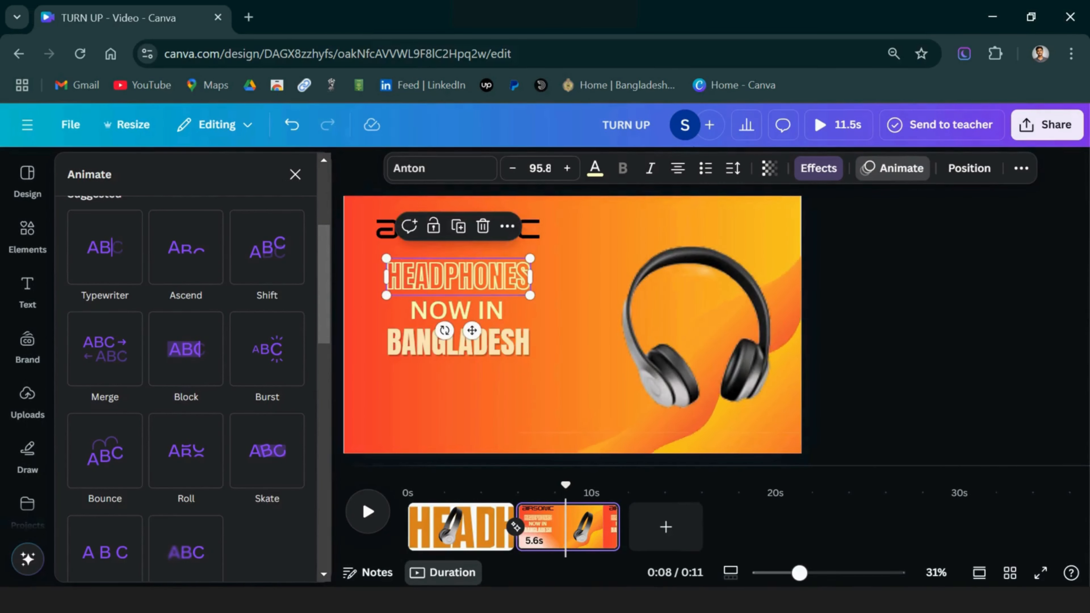
click(185, 247)
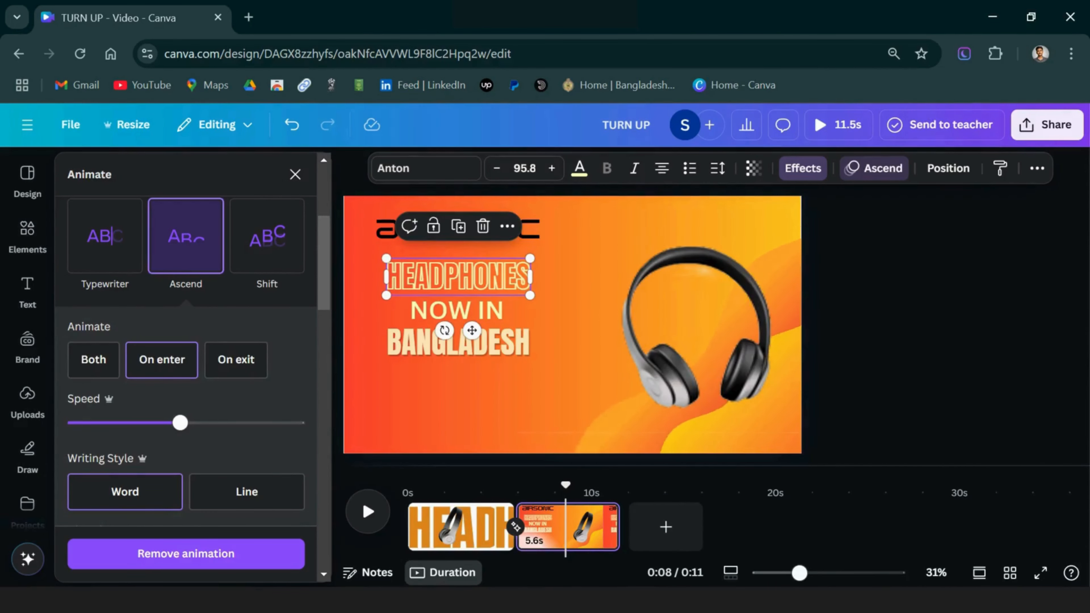
scroll(185, 343, down, 3)
click(154, 428)
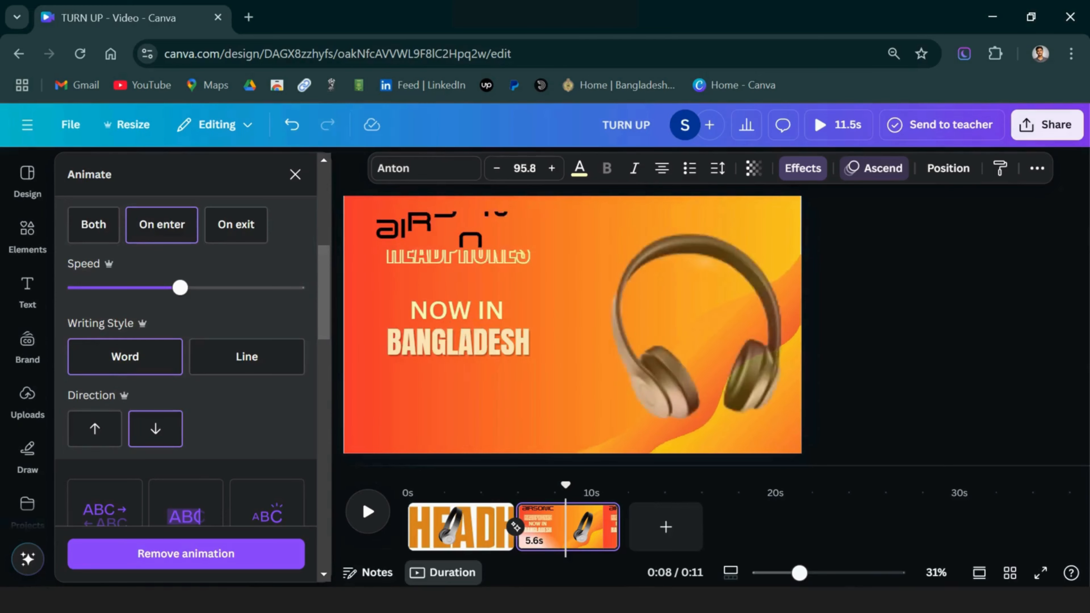
Apply the Spread animation on enter to the NOW IN text and narrow its text box slightly from both sides
click(456, 310)
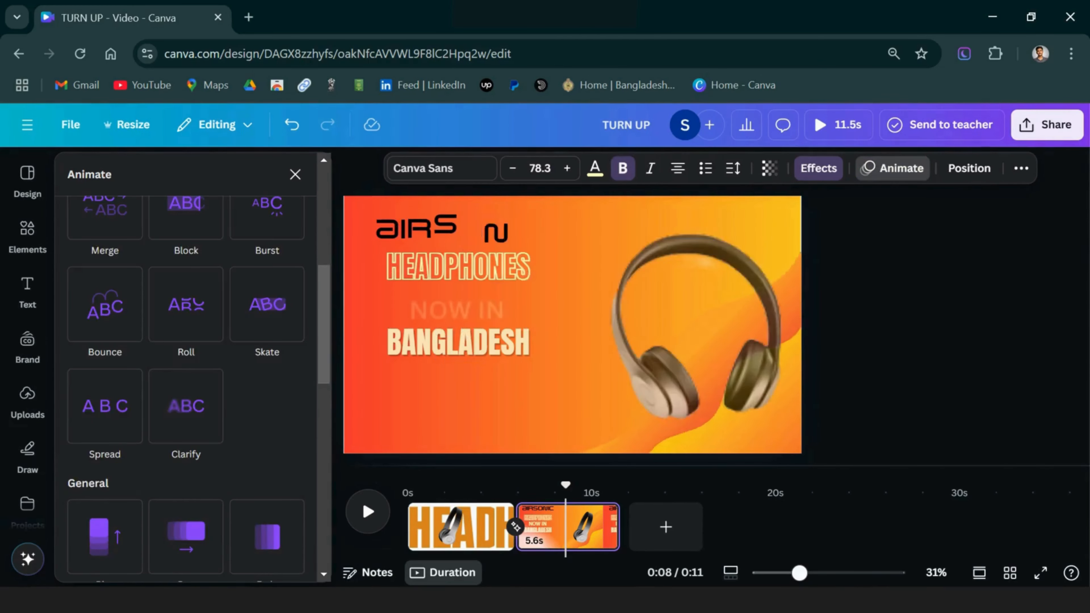
click(105, 407)
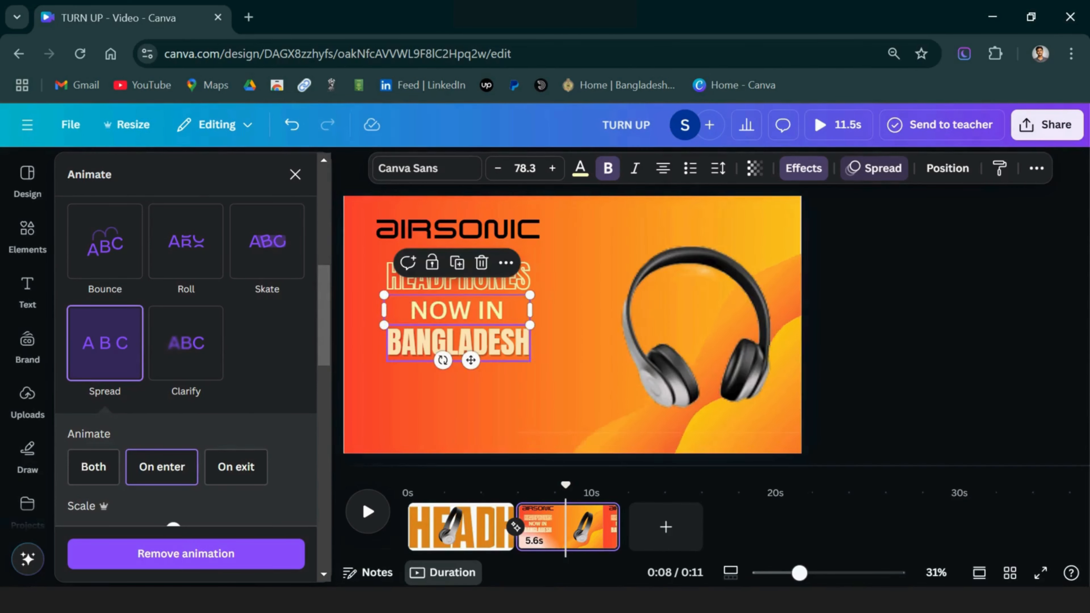
drag(384, 310, 391, 310)
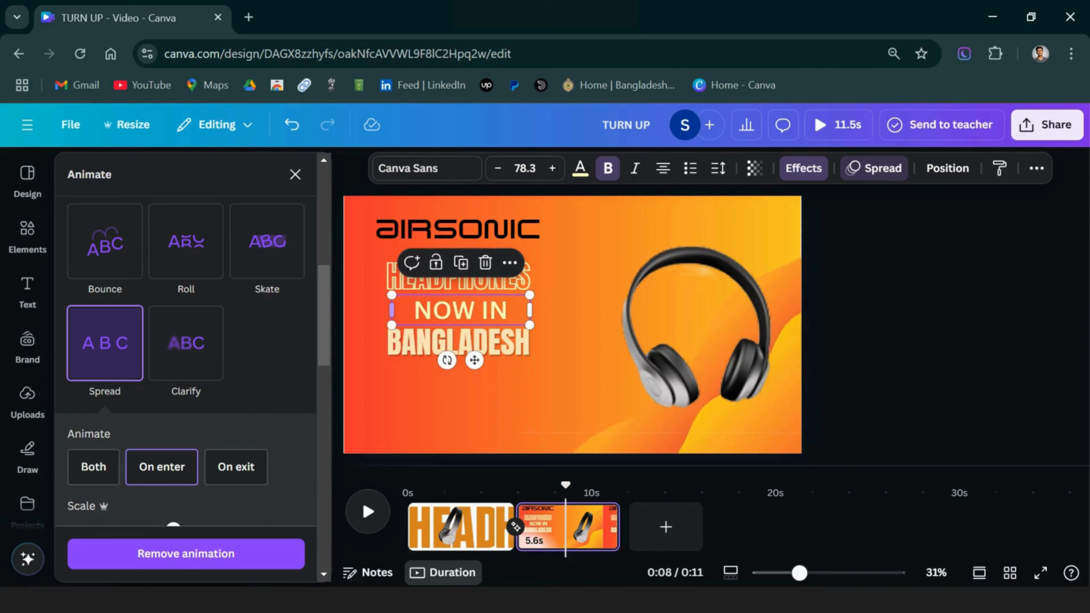
drag(530, 310, 524, 310)
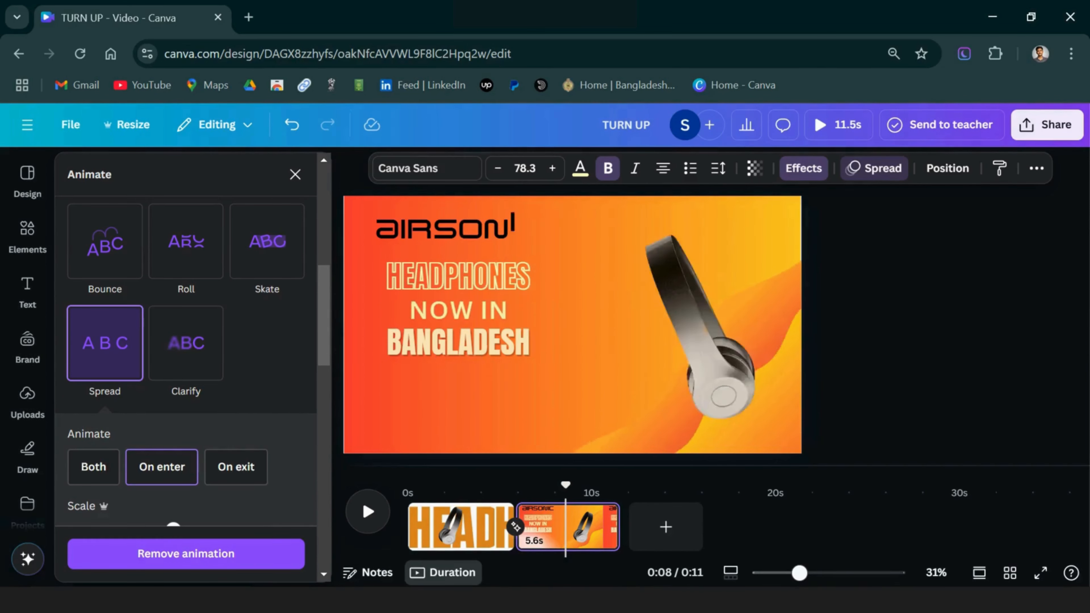
Apply the Bounce animation on enter to the BANGLADESH text
click(457, 342)
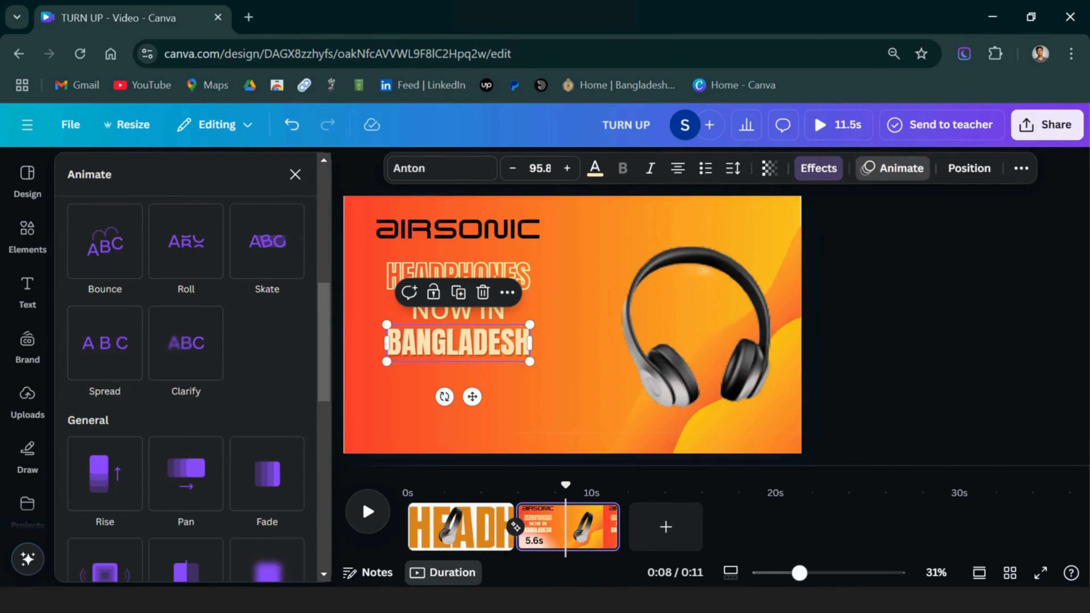
mouse_move(324, 342)
mouse_down()
mouse_move(323, 375)
mouse_move(324, 322)
mouse_up()
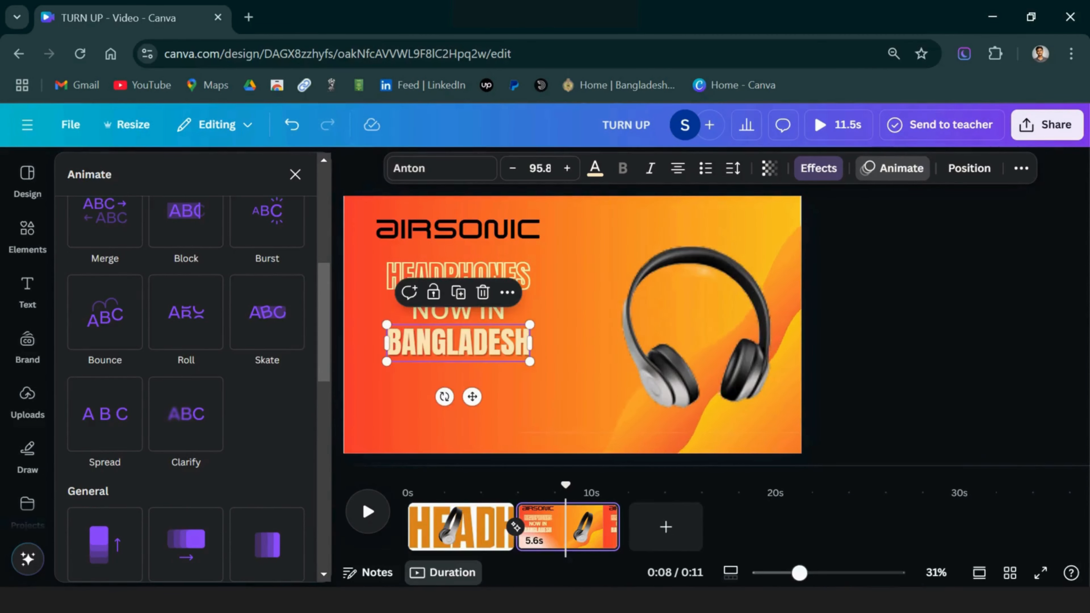
drag(324, 321, 323, 283)
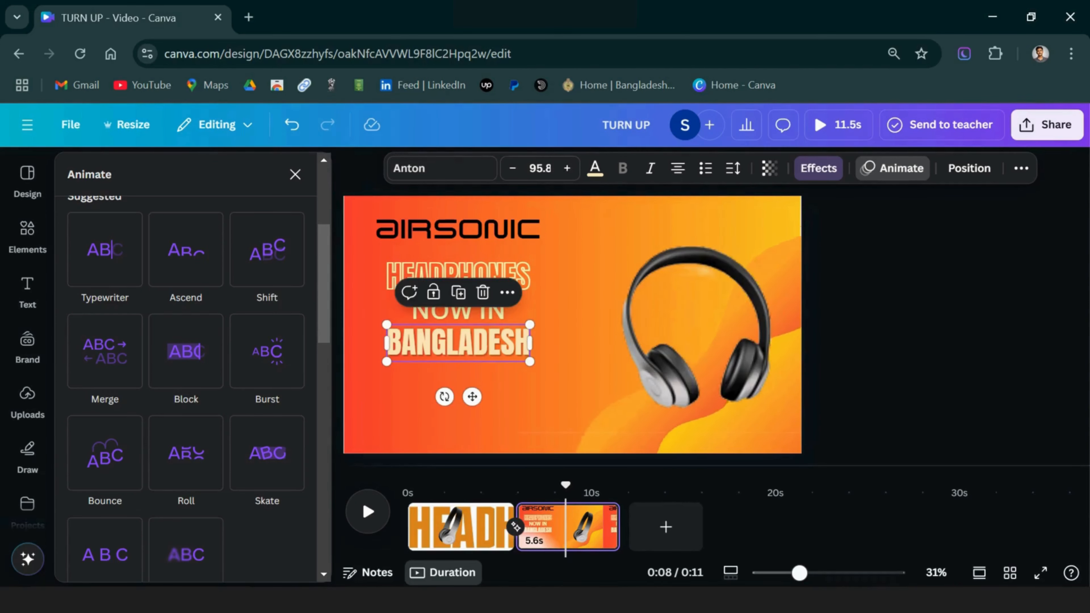
click(105, 453)
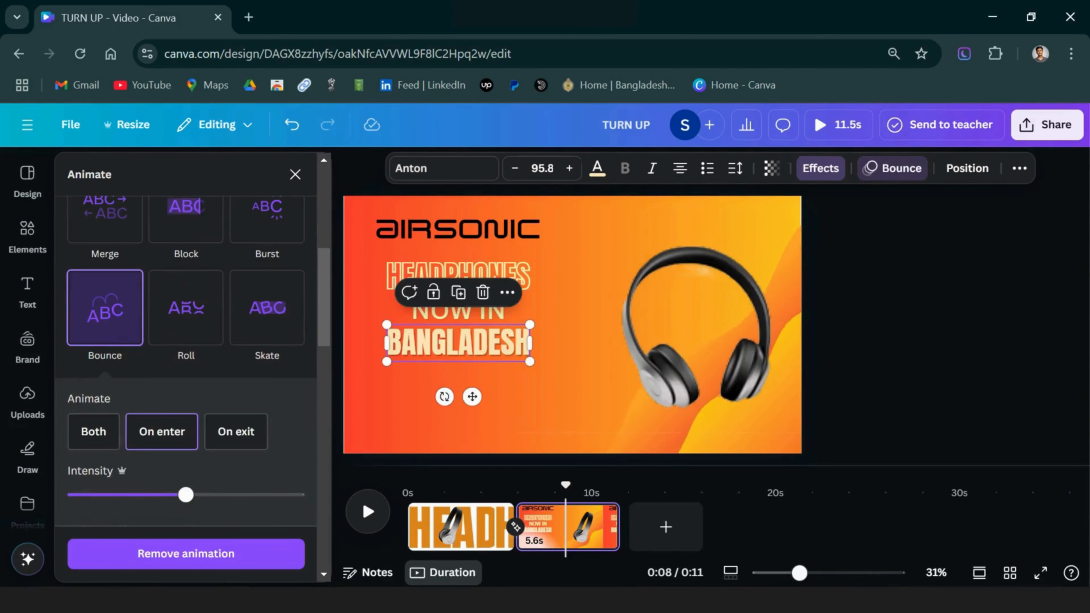
key(Escape)
Select the AIRSONIC, HEADPHONES, NOW IN and BANGLADESH texts together and show their element timing on the timeline
click(493, 229)
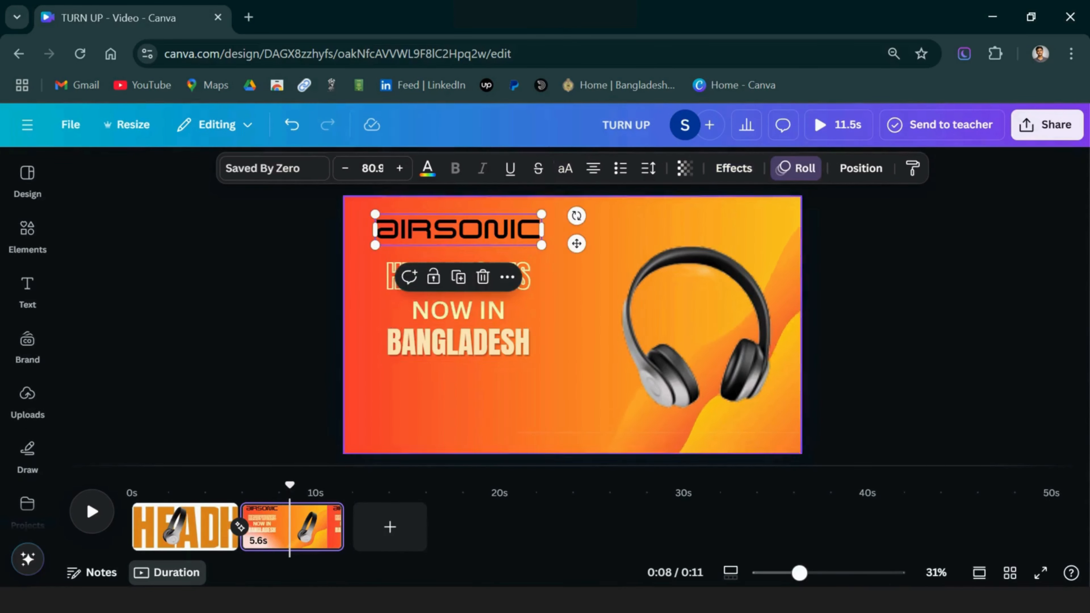
shift+click(494, 272)
shift+click(489, 310)
shift+click(489, 342)
click(871, 167)
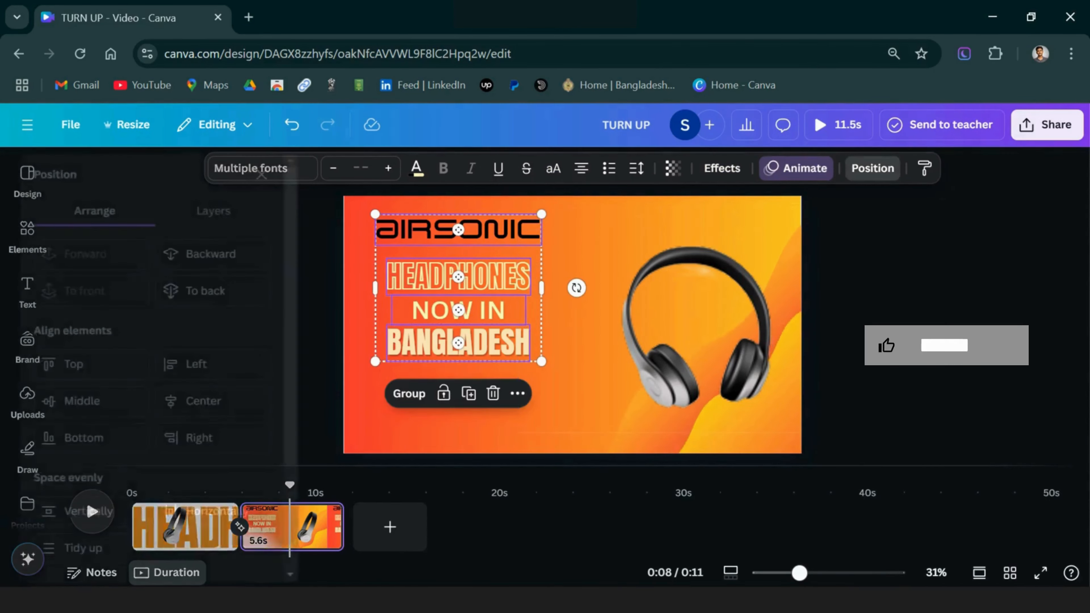
click(246, 210)
click(304, 293)
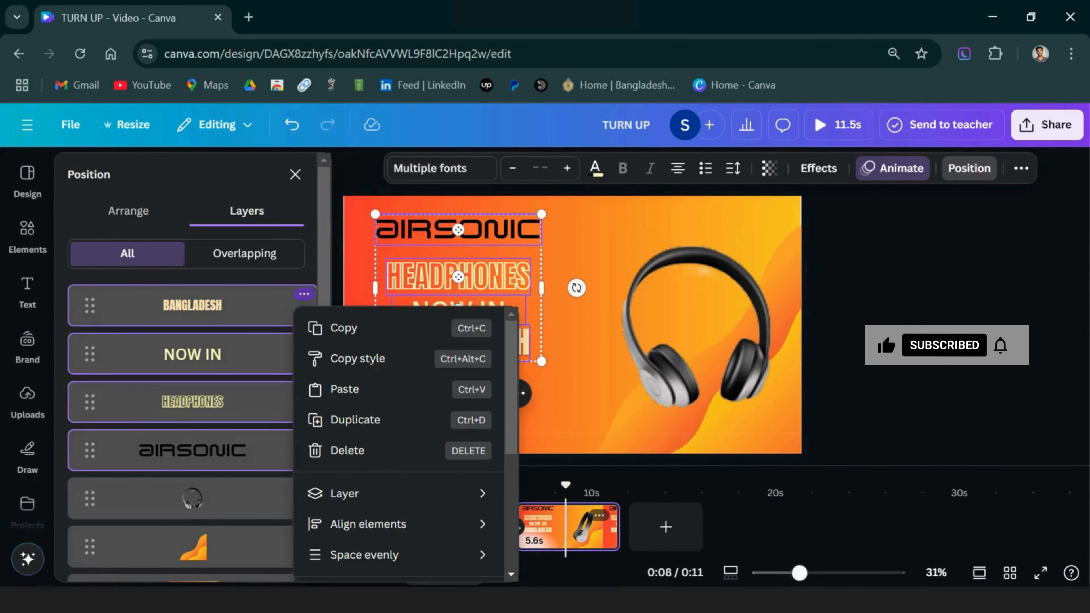
scroll(399, 442, down, 5)
click(382, 394)
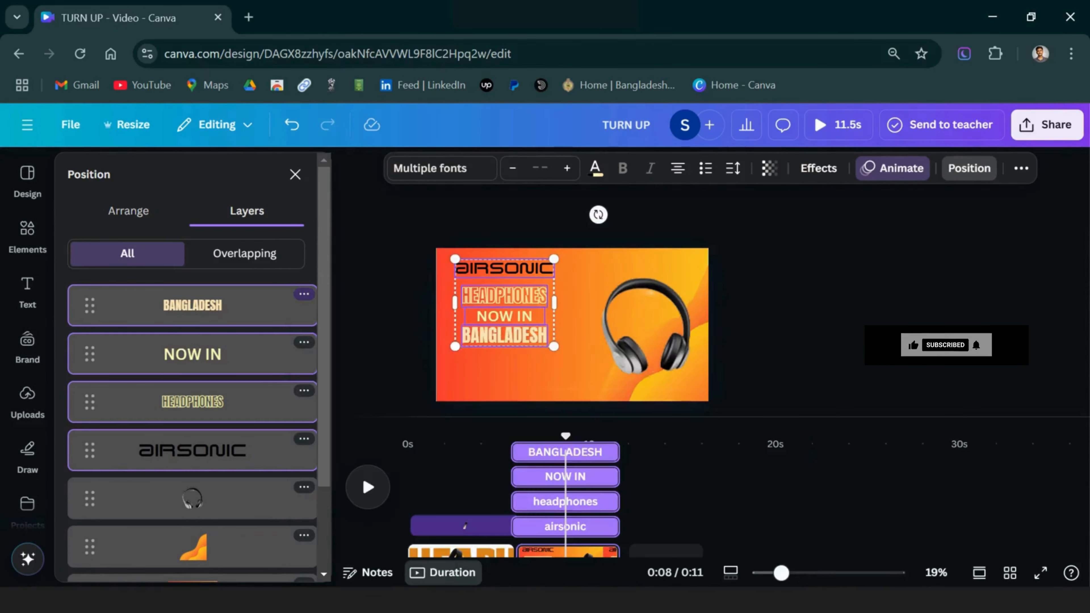
Stagger the text start times on page 2 so AIRSONIC, HEADPHONES, NOW IN and BANGLADESH enter one after another
drag(519, 485, 531, 435)
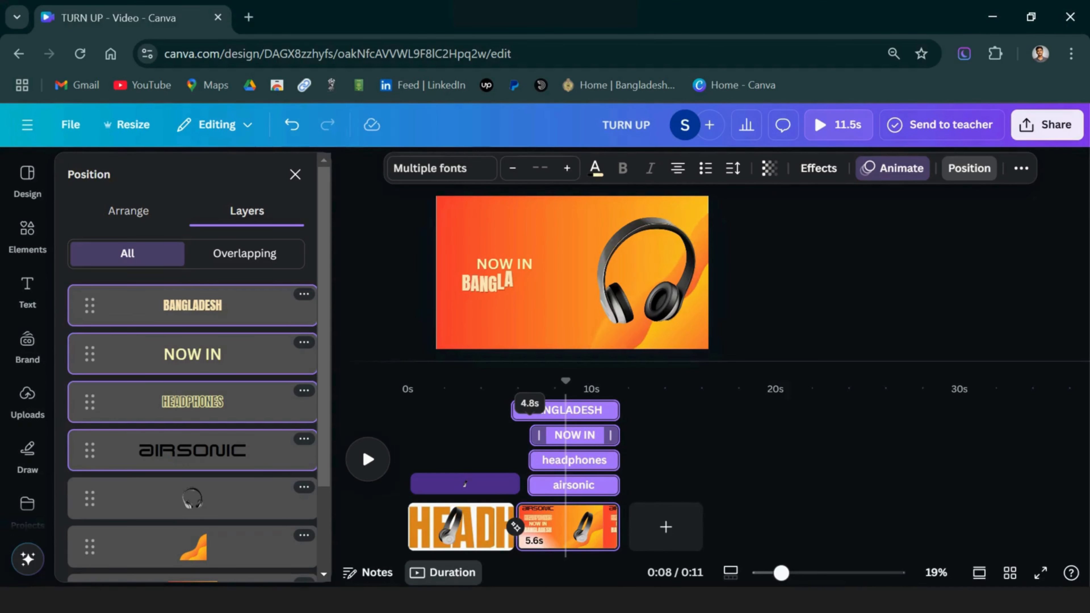
click(522, 410)
drag(532, 434, 538, 410)
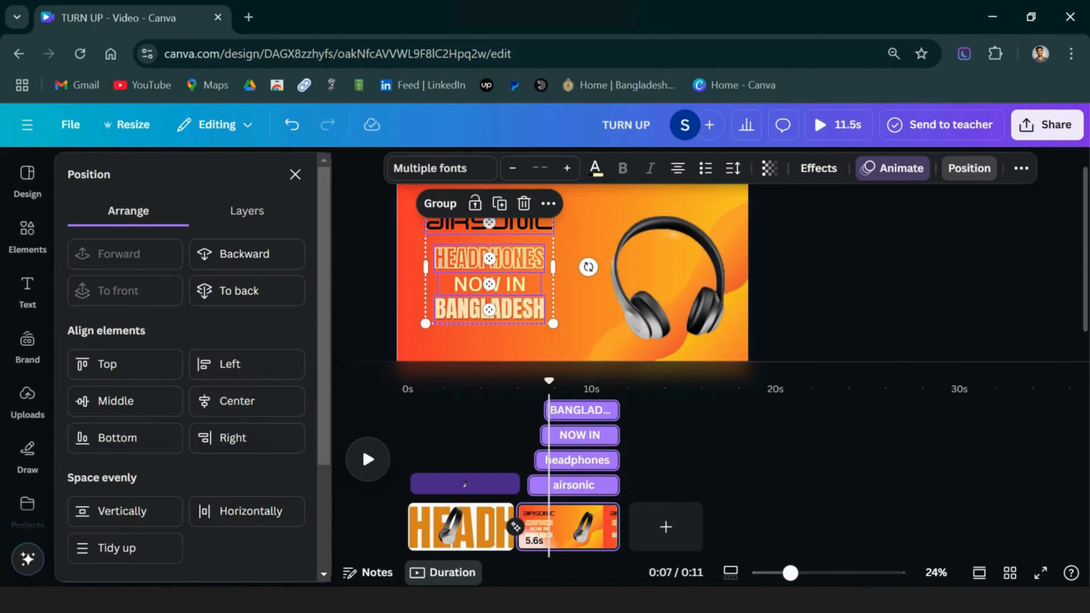
Centre-align the four texts with each other and nudge HEADPHONES and NOW IN up slightly to even out the line spacing
click(247, 400)
key(Escape)
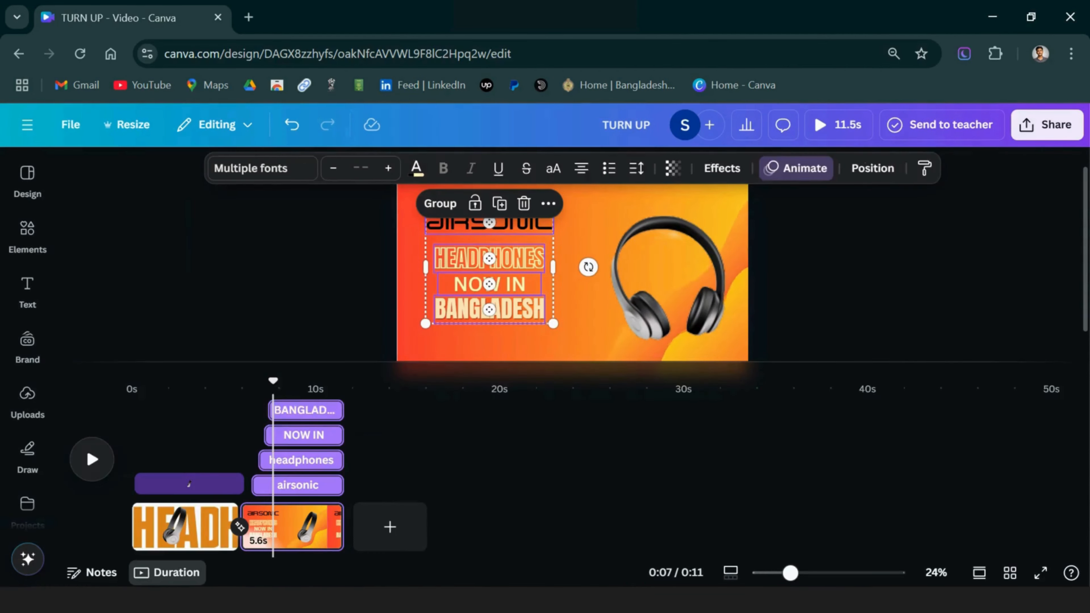
scroll(572, 266, down, 1)
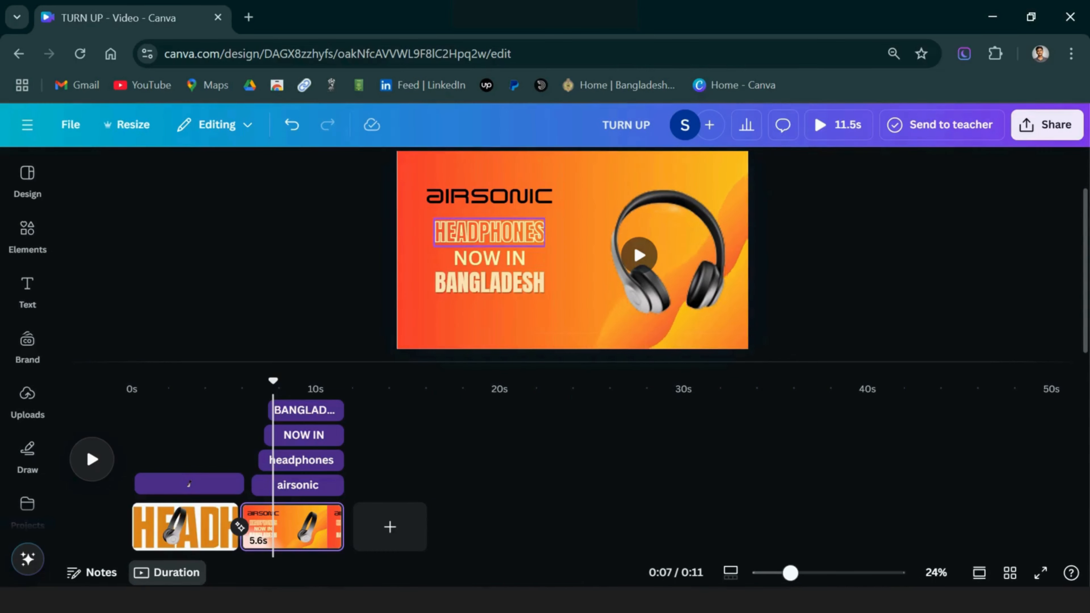
click(489, 234)
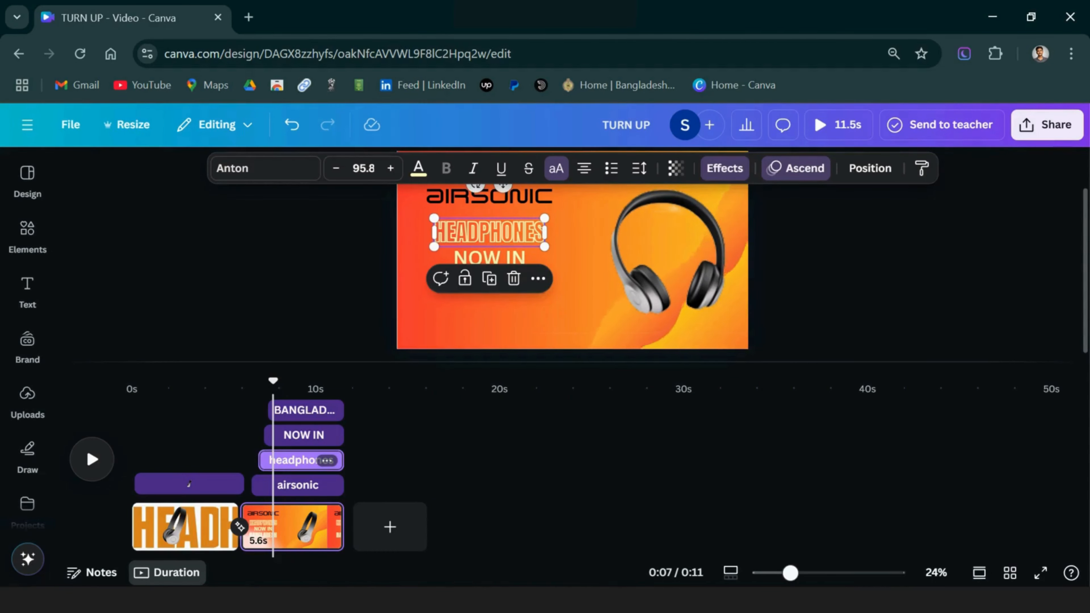
mouse_move(489, 232)
mouse_down()
mouse_move(481, 227)
mouse_move(493, 227)
mouse_move(489, 248)
mouse_move(489, 227)
mouse_up()
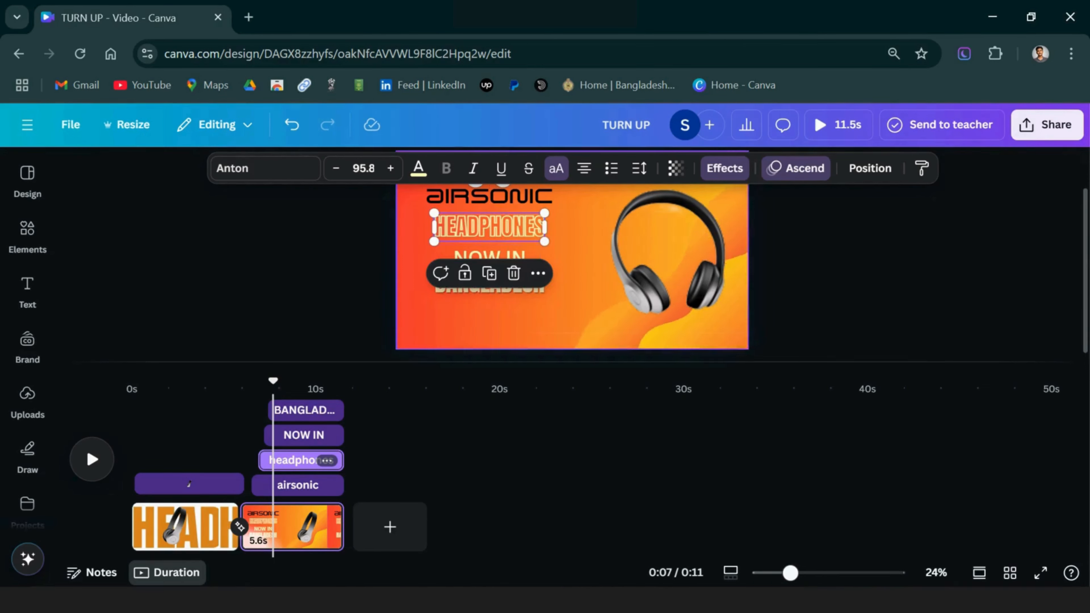
key(Escape)
click(320, 434)
key(Escape)
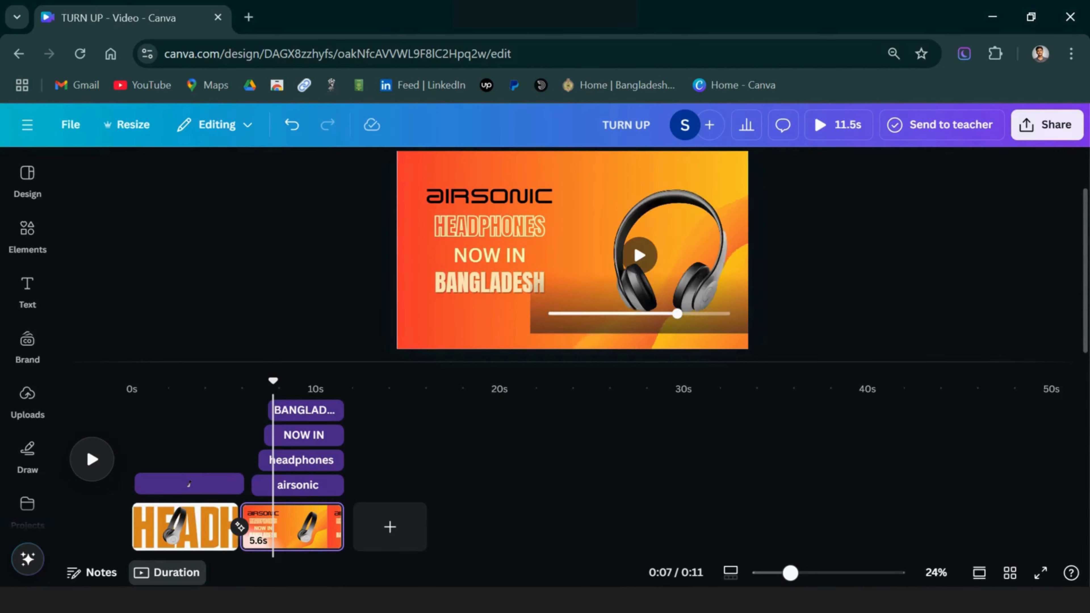
Show the page 2 headphones clip's timing, shorten its end to 3.2 s, and preview the playback
click(669, 255)
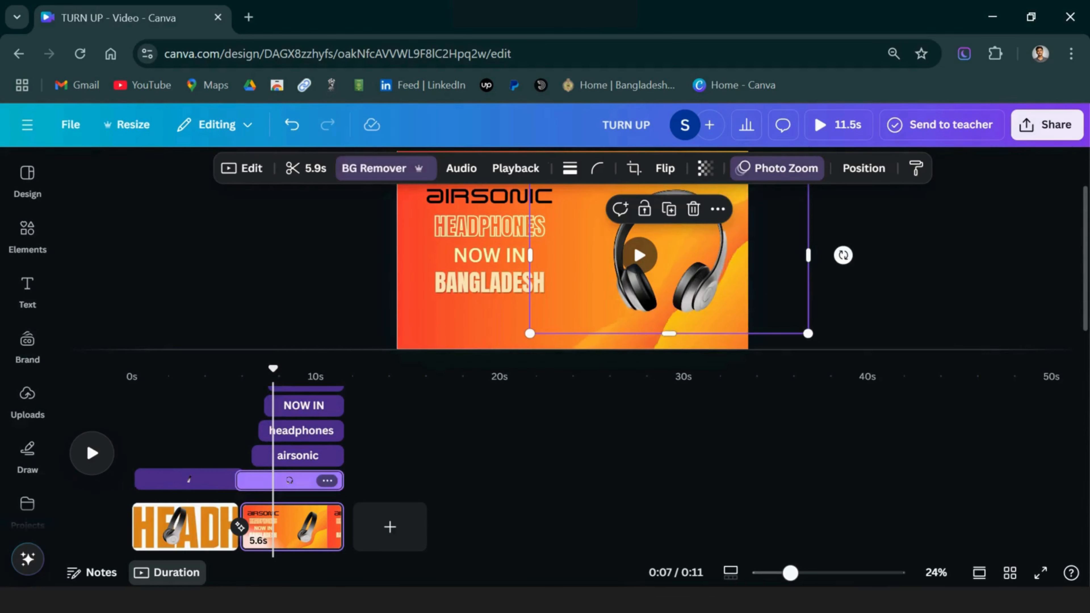
key(space)
drag(328, 485, 281, 485)
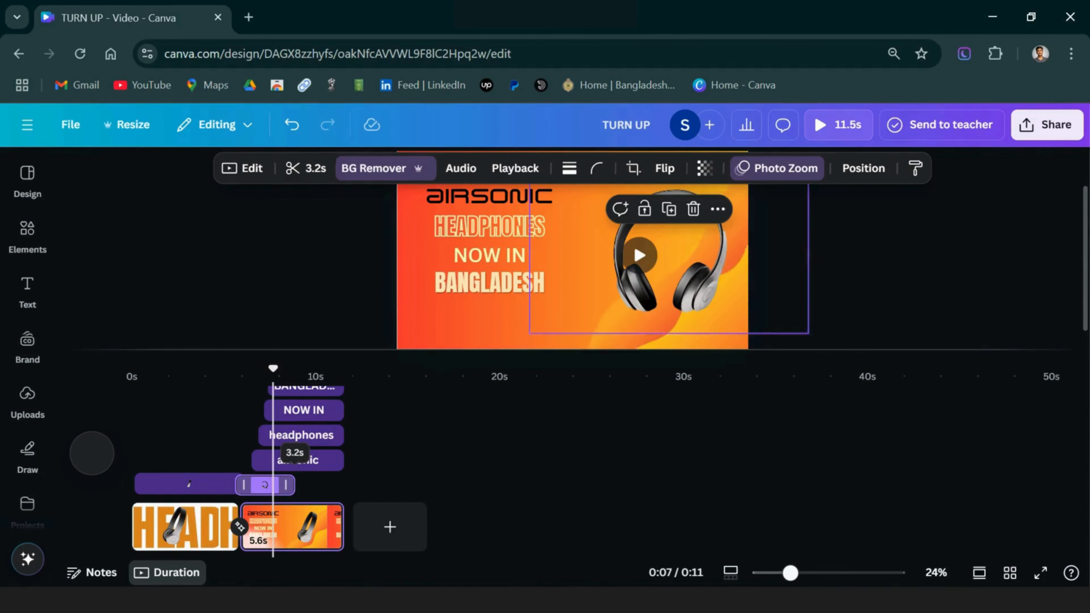
key(space)
key(space)
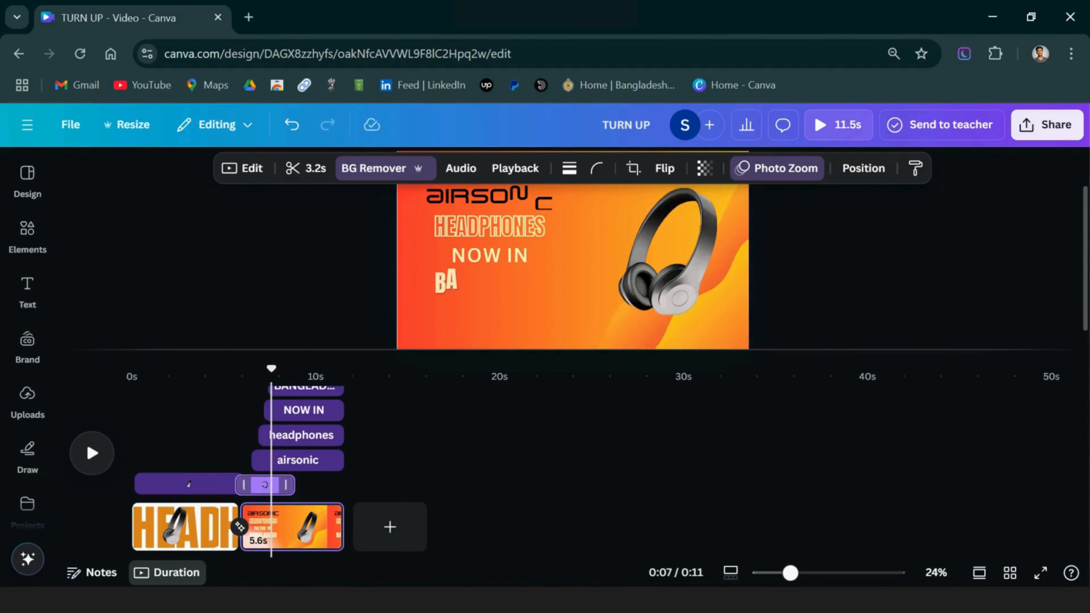
Duplicate the shortened headphones clip, move the copy's timing to the end of page 2, and trim its start to 2.6 s
right_click(275, 484)
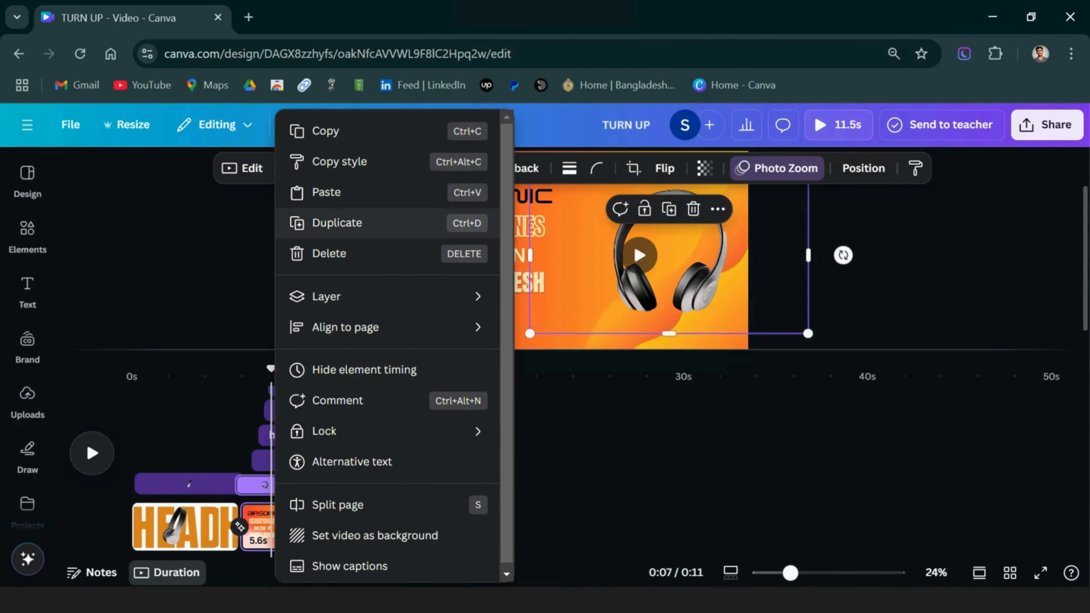
click(336, 223)
scroll(303, 468, down, 1)
scroll(304, 468, up, 1)
drag(265, 398, 313, 398)
scroll(313, 397, down, 1)
scroll(313, 398, up, 1)
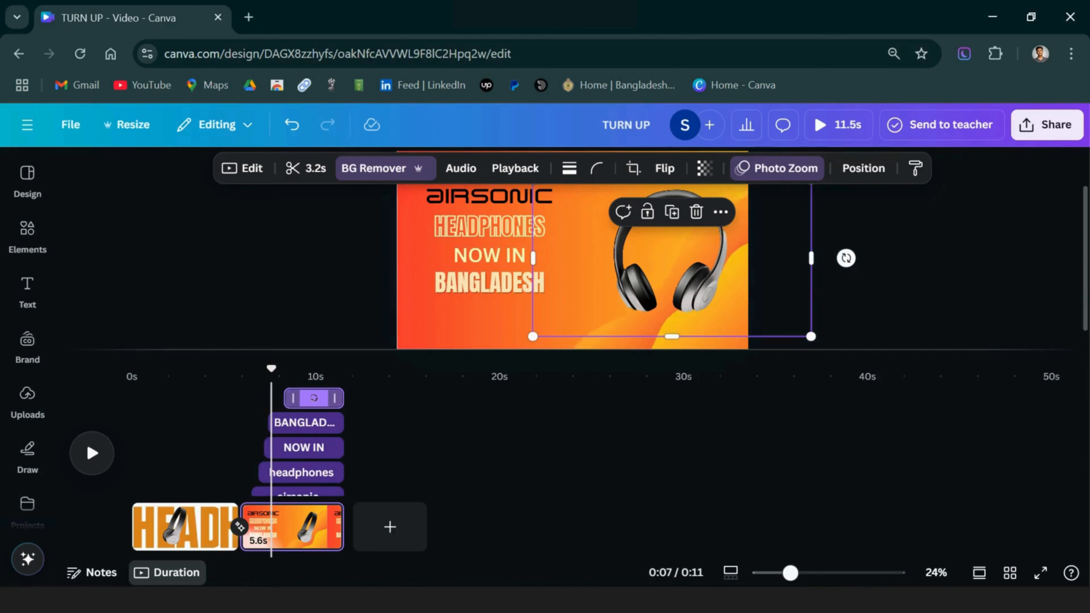
drag(292, 398, 303, 398)
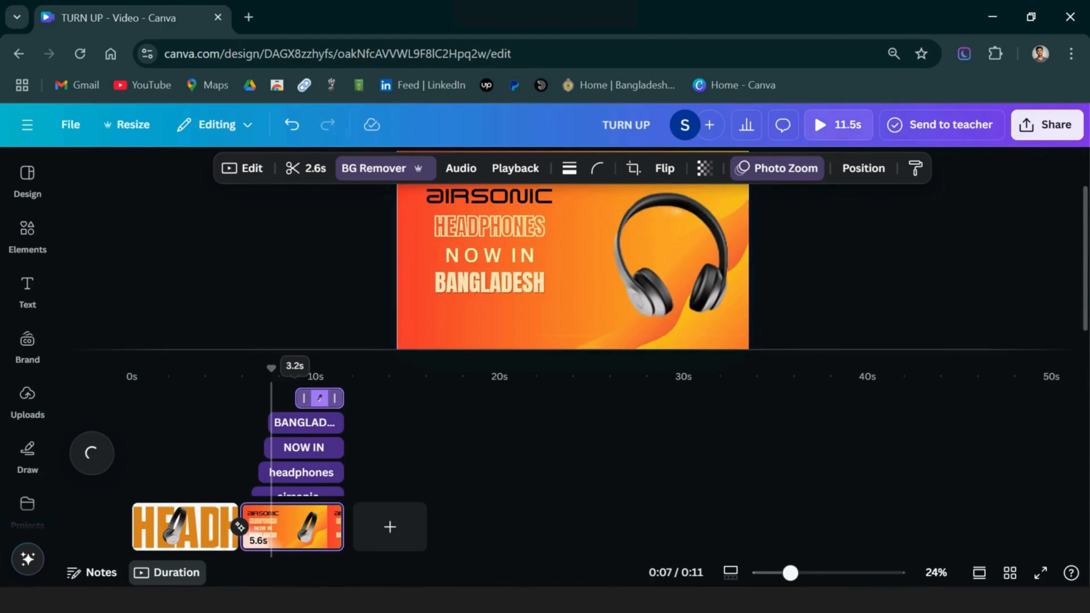
Move the duplicated headphones clip's layer below the AIRSONIC text, directly above the original clip
click(863, 168)
click(247, 211)
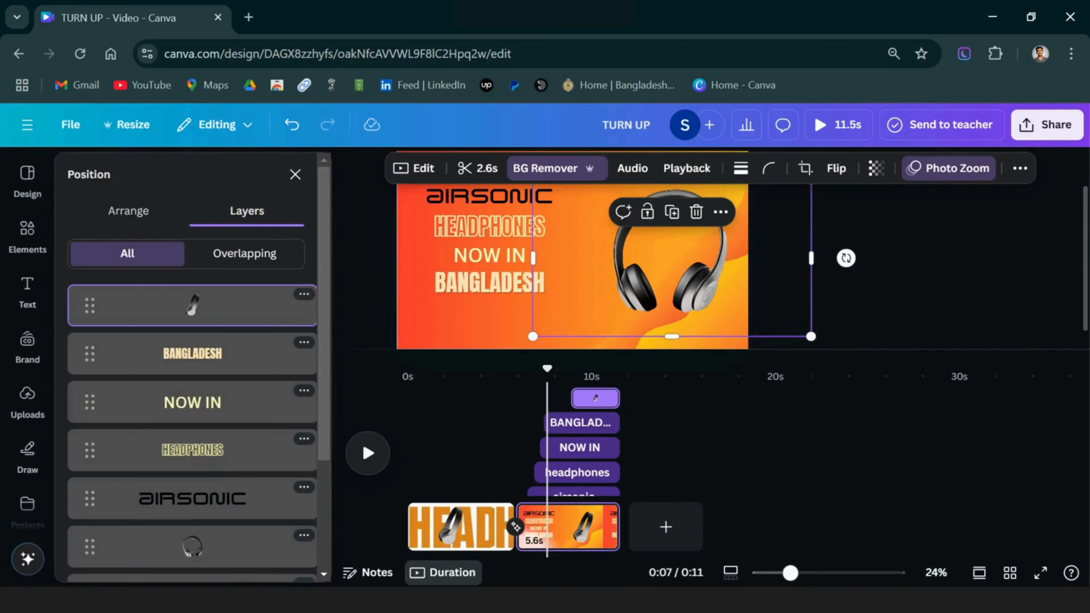
drag(129, 305, 129, 458)
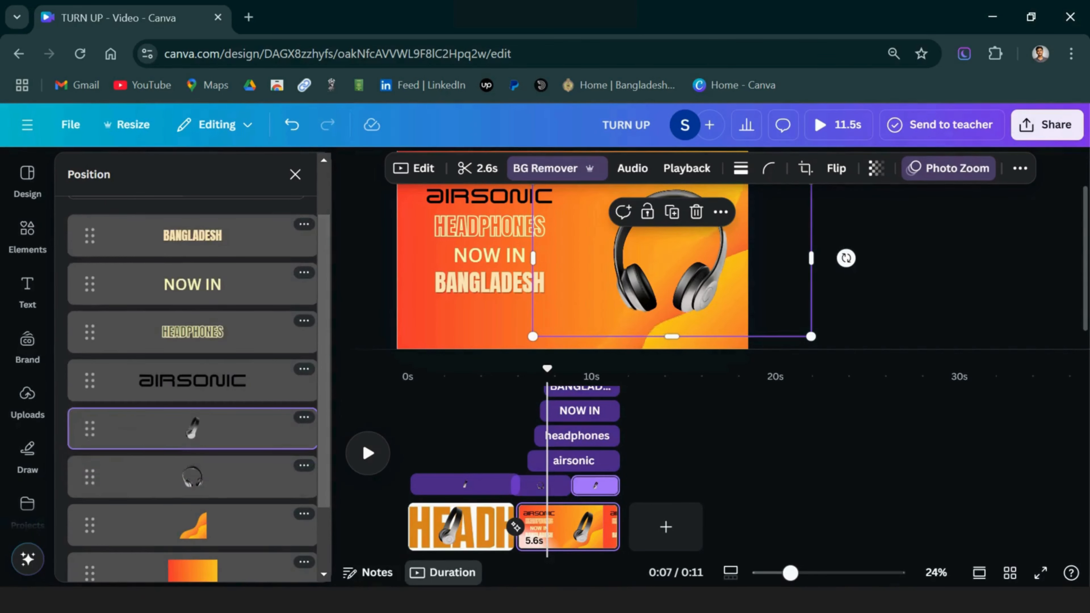
click(295, 174)
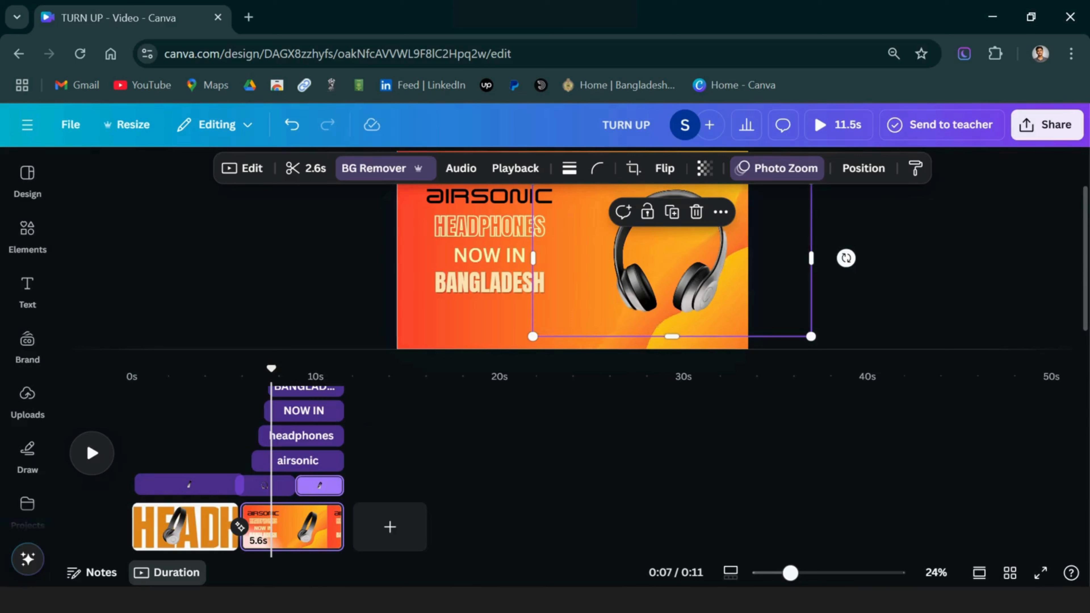
Try swapping page 2's first headphones clip for the recently used 6.0 s red headphones video and undo the swap
click(27, 236)
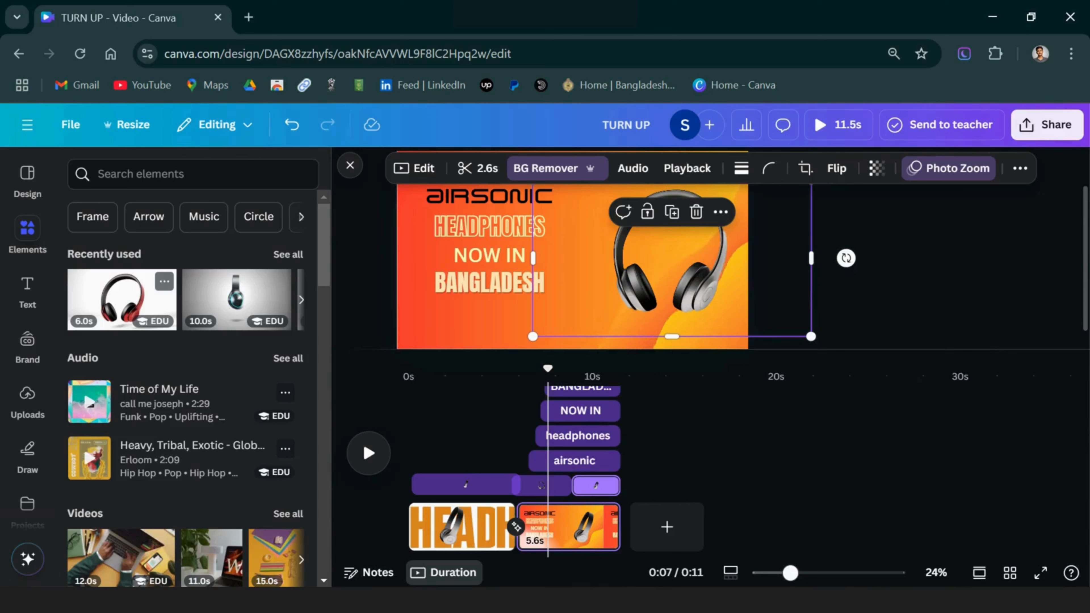
click(121, 299)
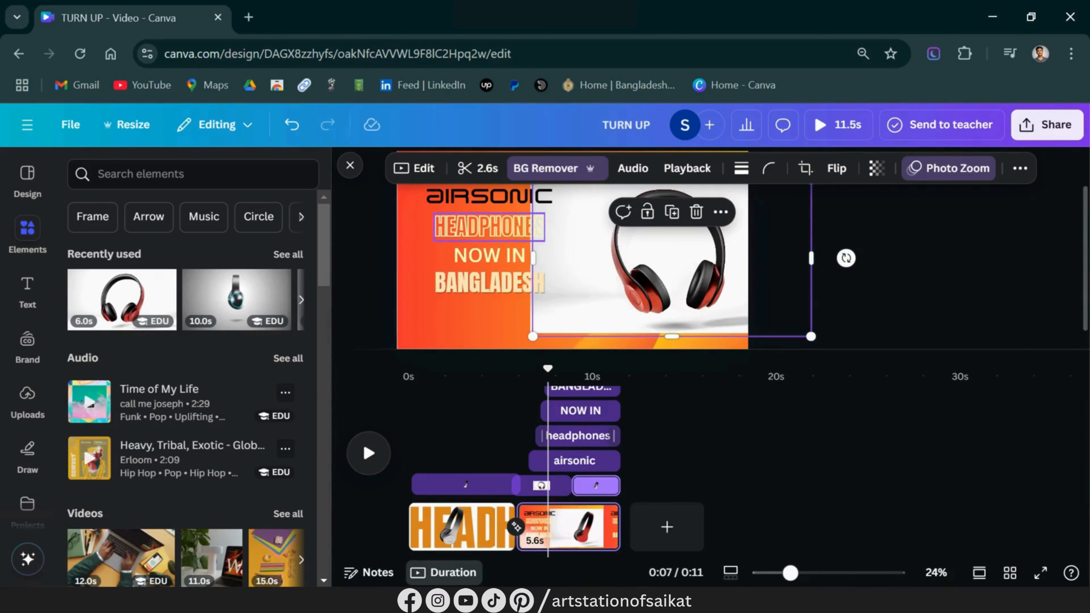
key(ctrl+z)
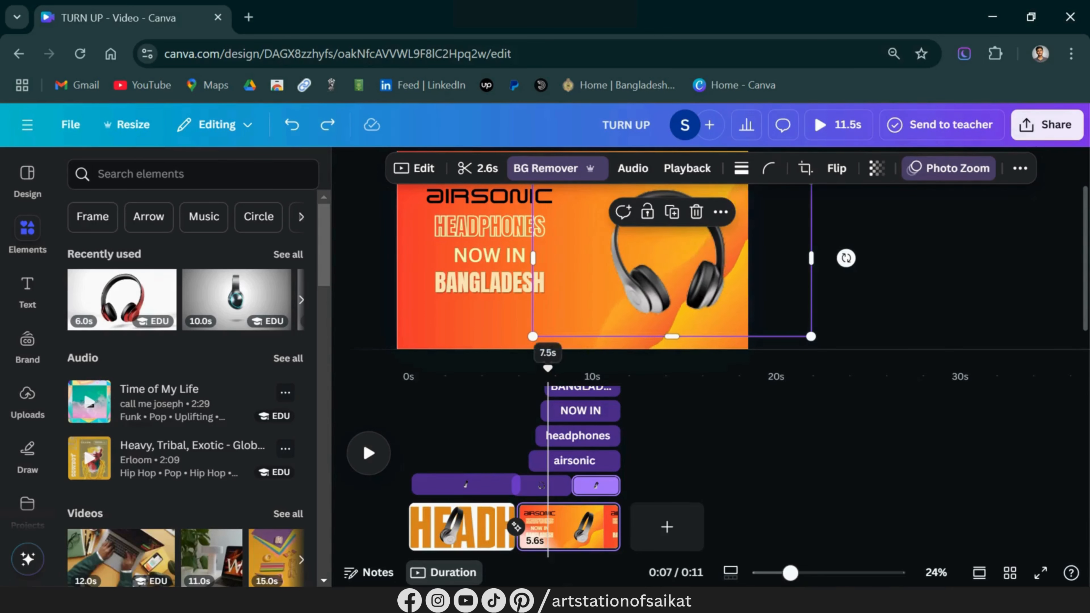
Move the playhead to about 10 s and replace the duplicated clip with the 6.0 s red headphones video
drag(547, 368, 598, 368)
click(122, 299)
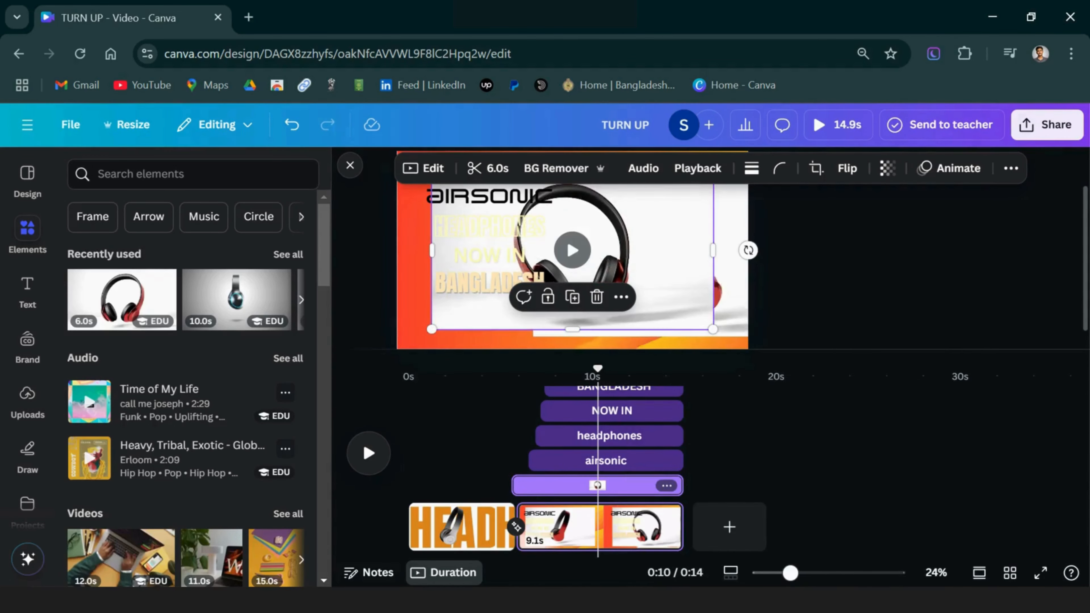
click(292, 124)
drag(122, 299, 203, 328)
click(670, 279)
drag(121, 299, 644, 267)
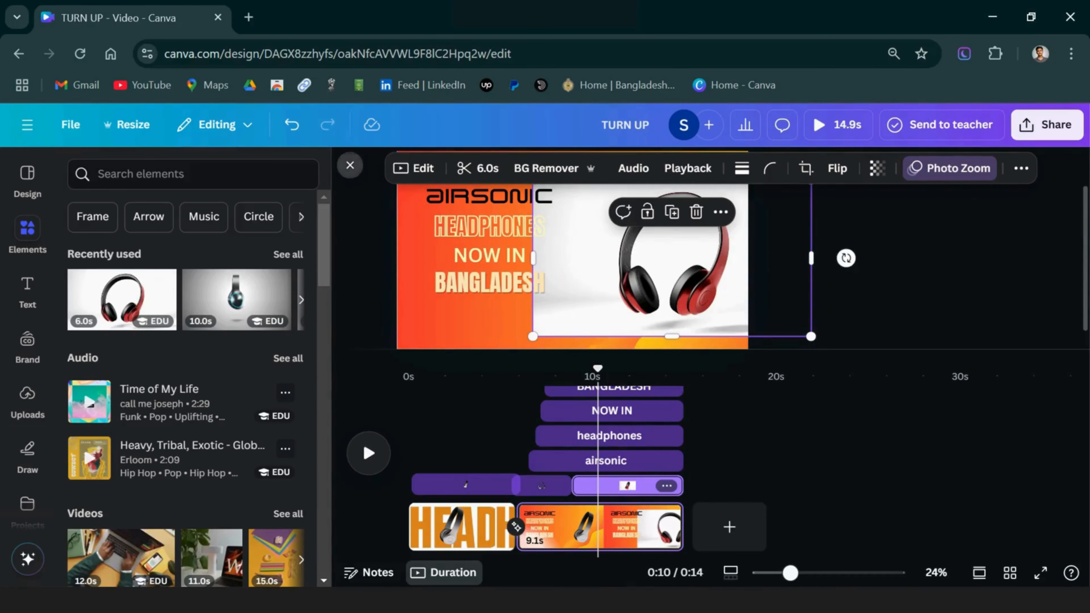
click(350, 165)
Remove the background from page 2's red headphones clip and trim the clip to 3.6 s
click(381, 168)
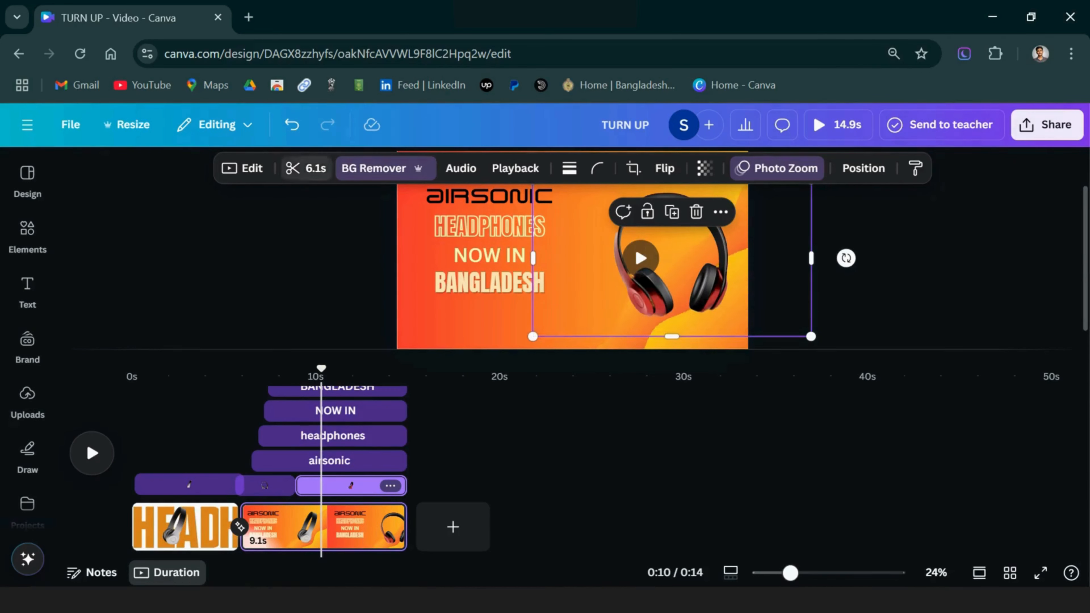
click(306, 168)
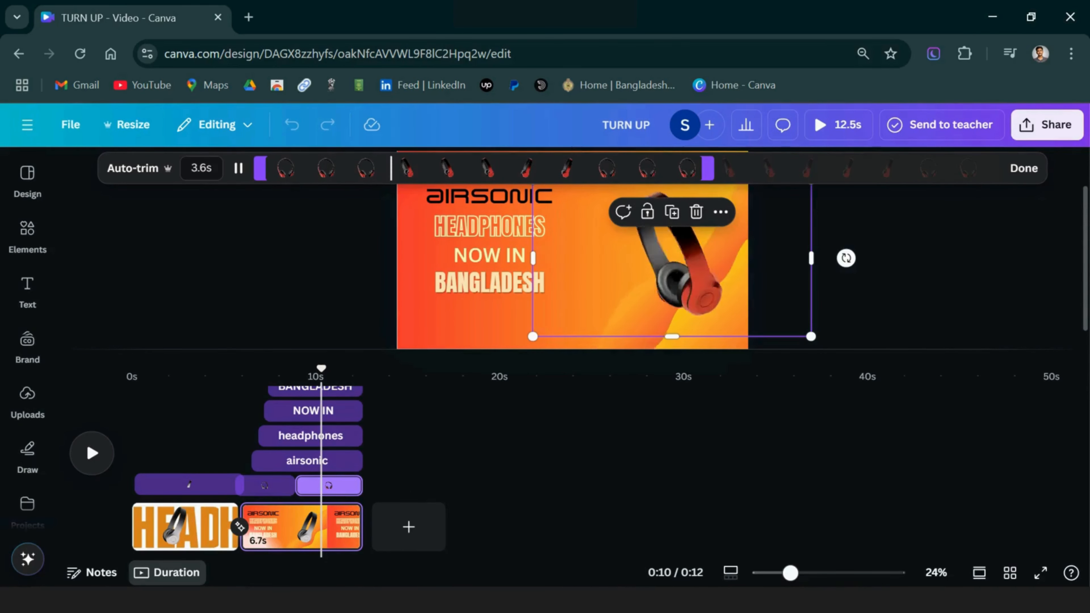
key(Escape)
click(838, 125)
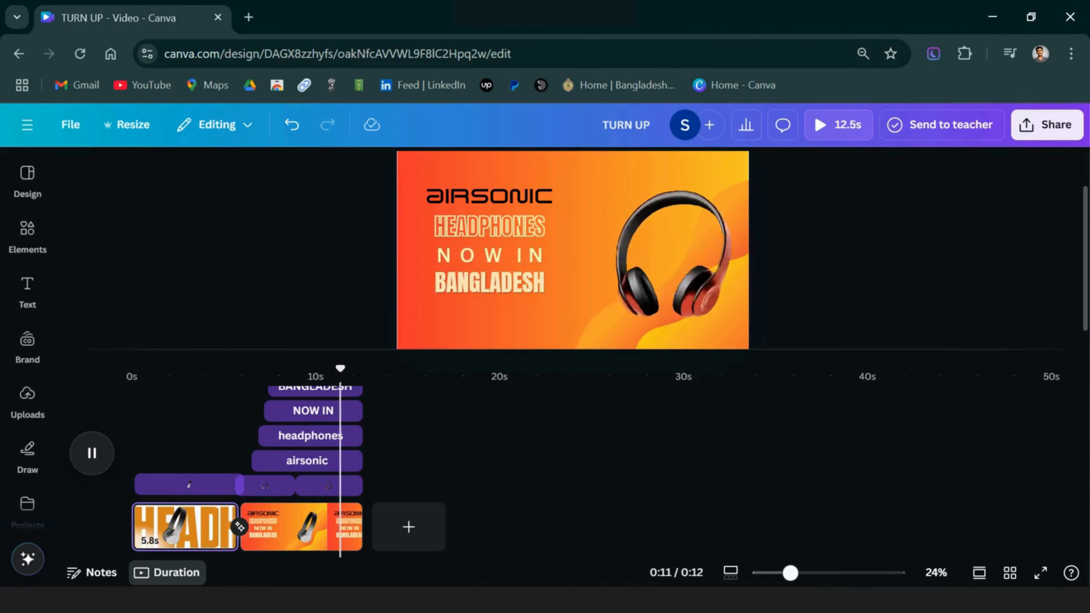
Change the red headphones clip's animation to Pop, applied on enter
click(341, 485)
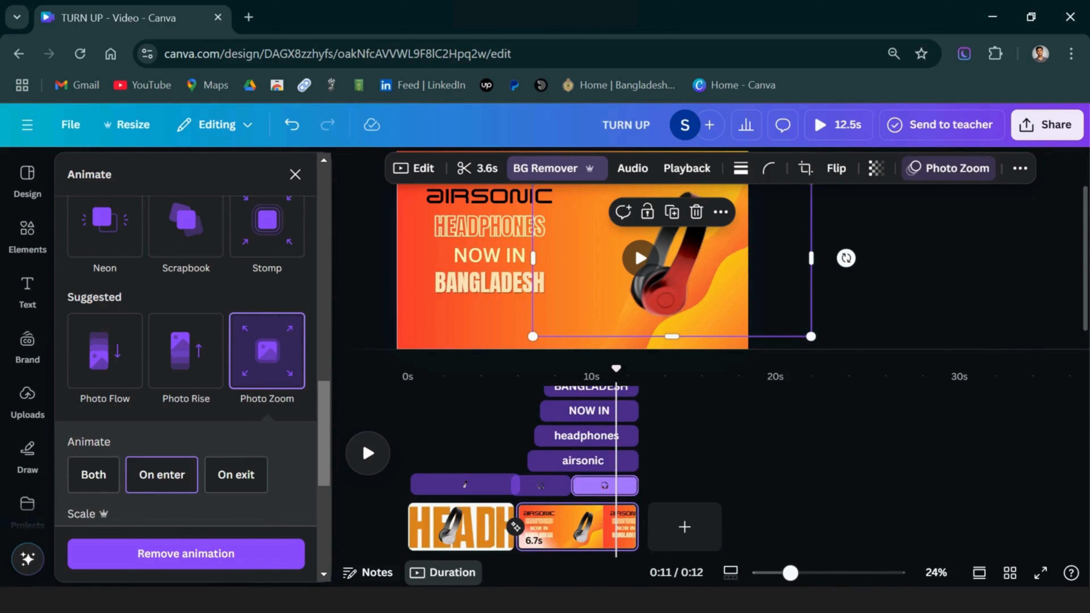
scroll(186, 356, up, 1)
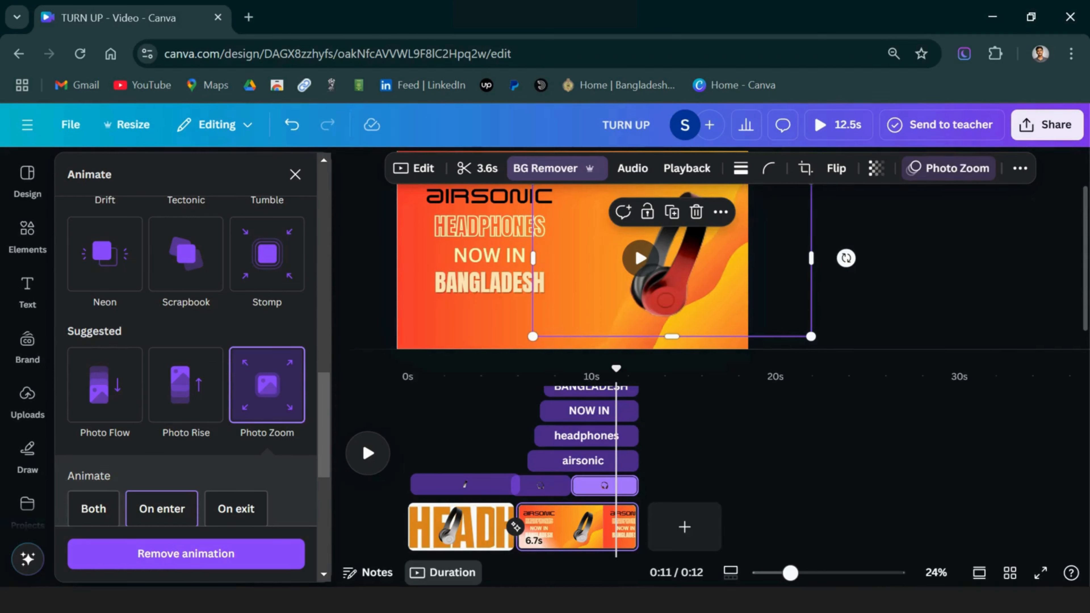
scroll(186, 330, down, 2)
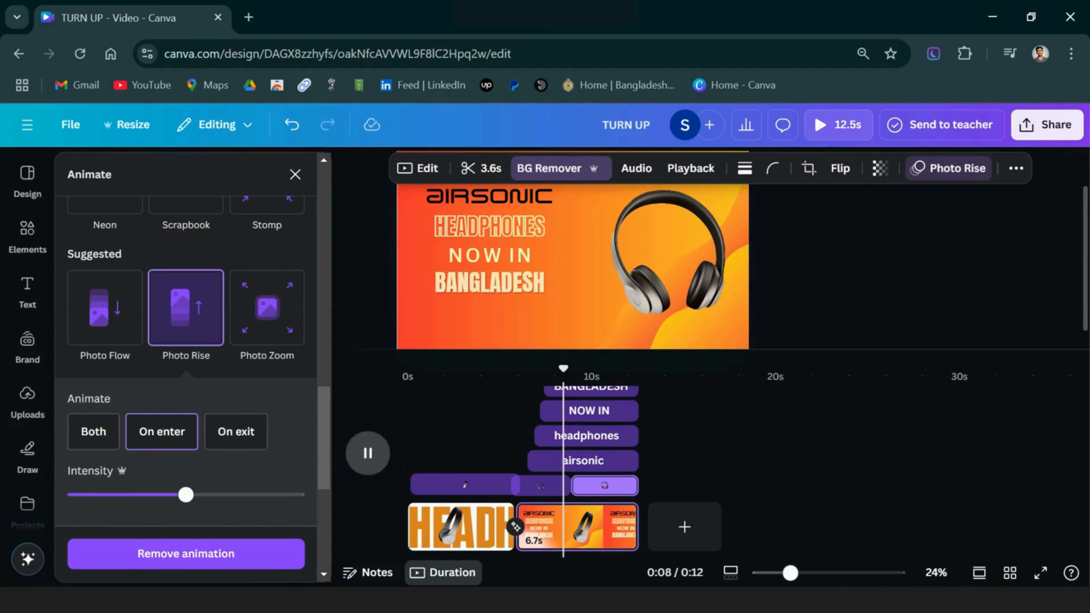
scroll(185, 360, up, 6)
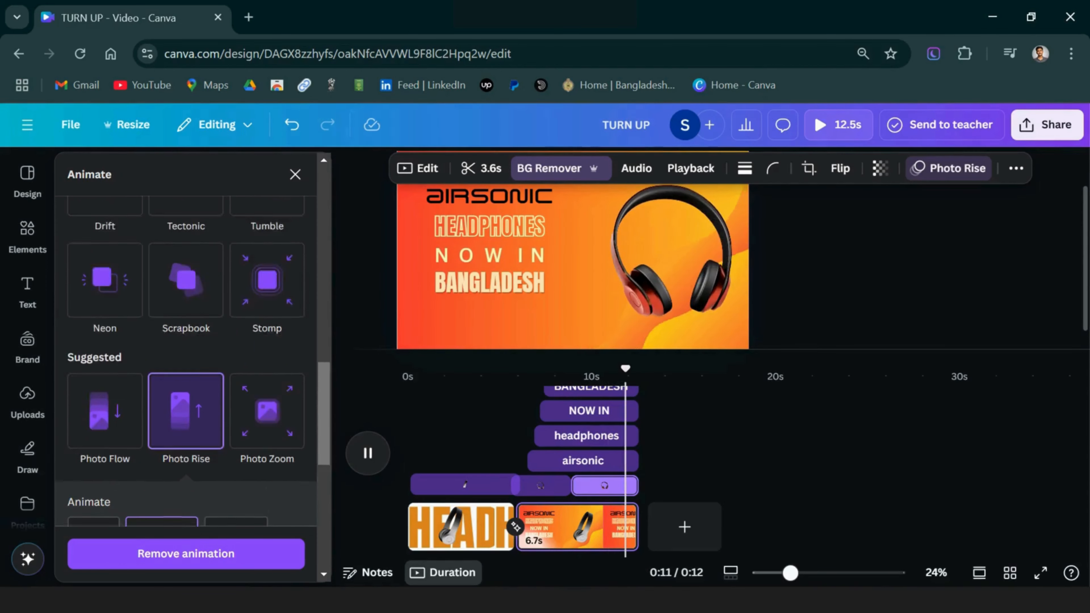
scroll(186, 361, down, 2)
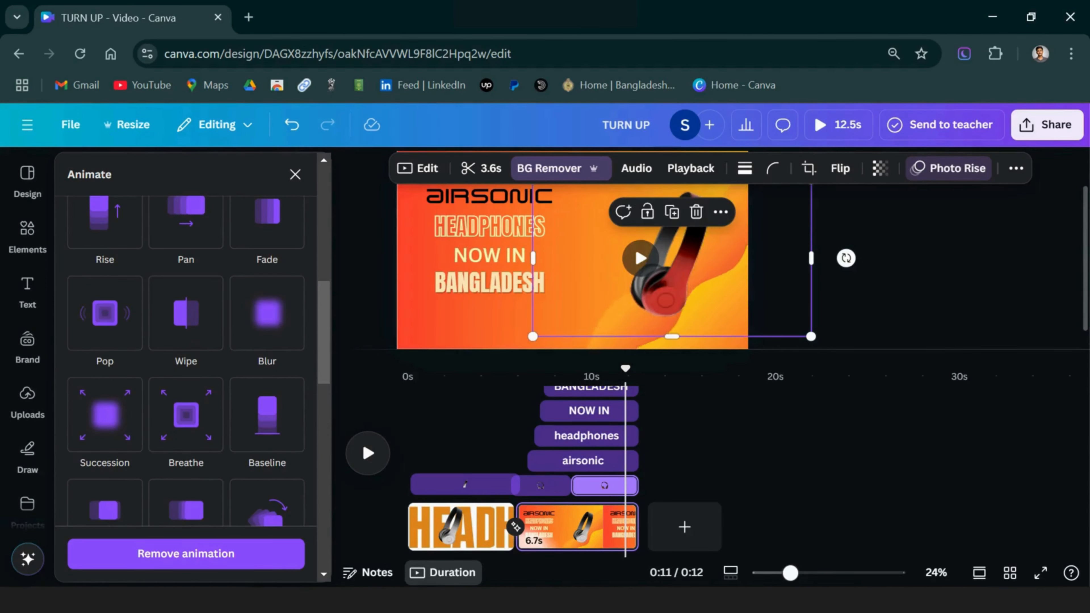
click(104, 313)
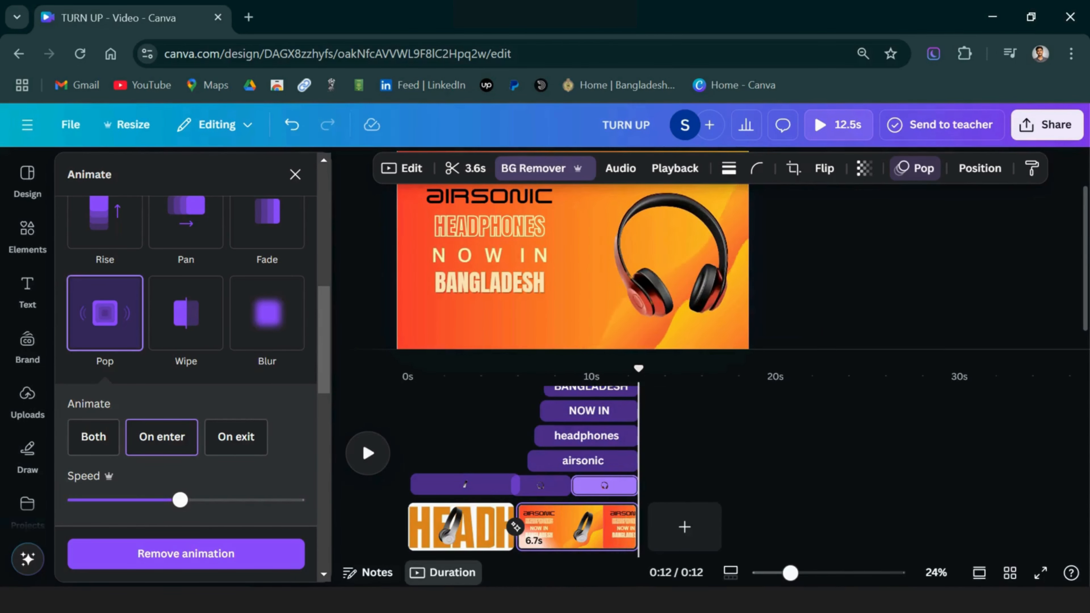
click(295, 174)
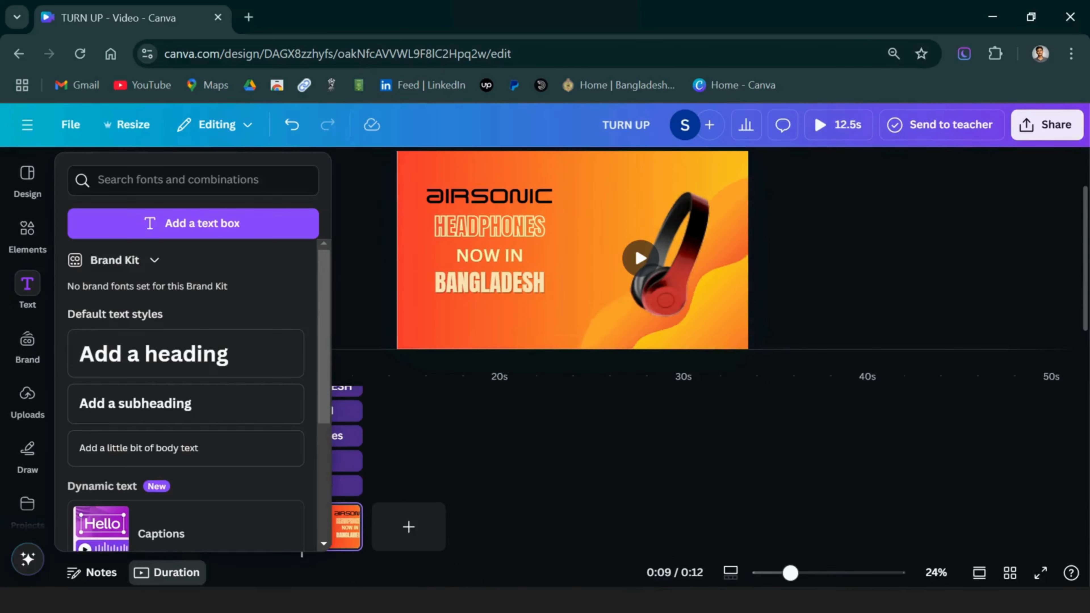
Add a subheading reading ORDER NOW to page 2 and trim its start to about 9 s on the timeline
click(185, 403)
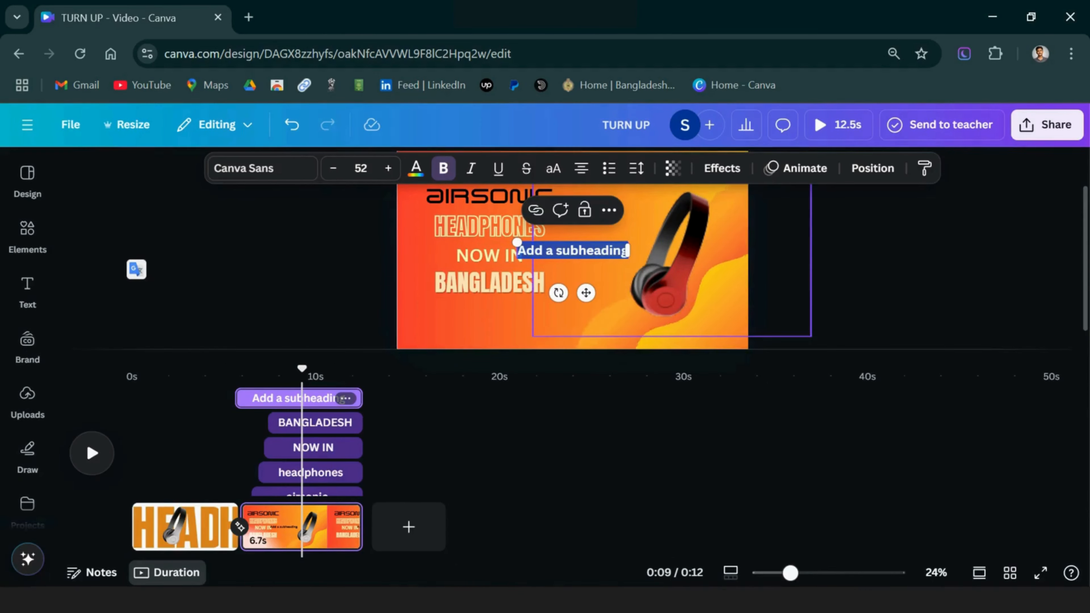
text(ORDER)
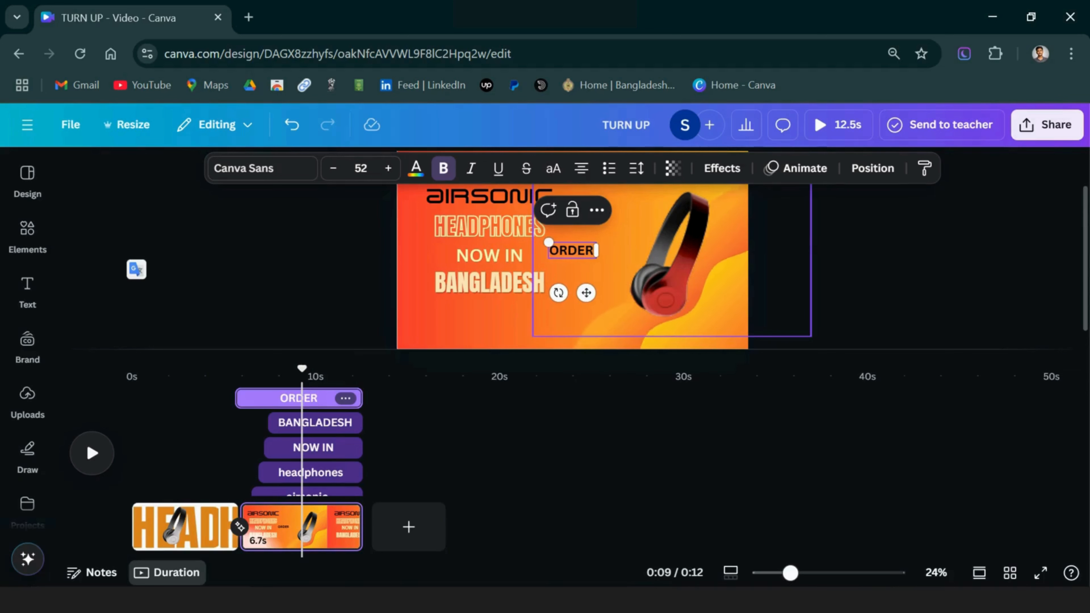
text( NOW)
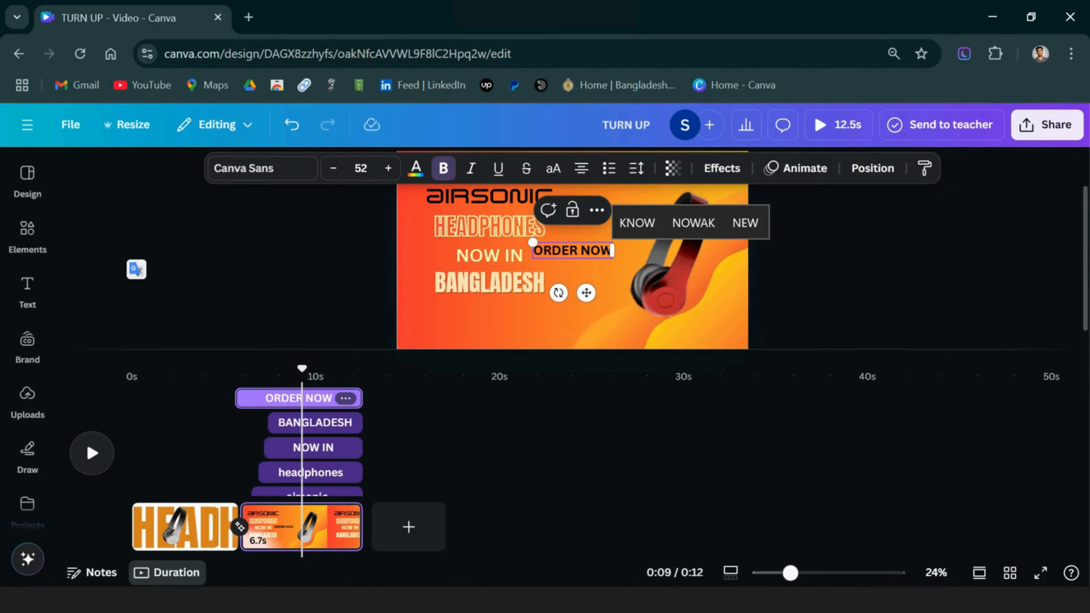
drag(243, 398, 299, 398)
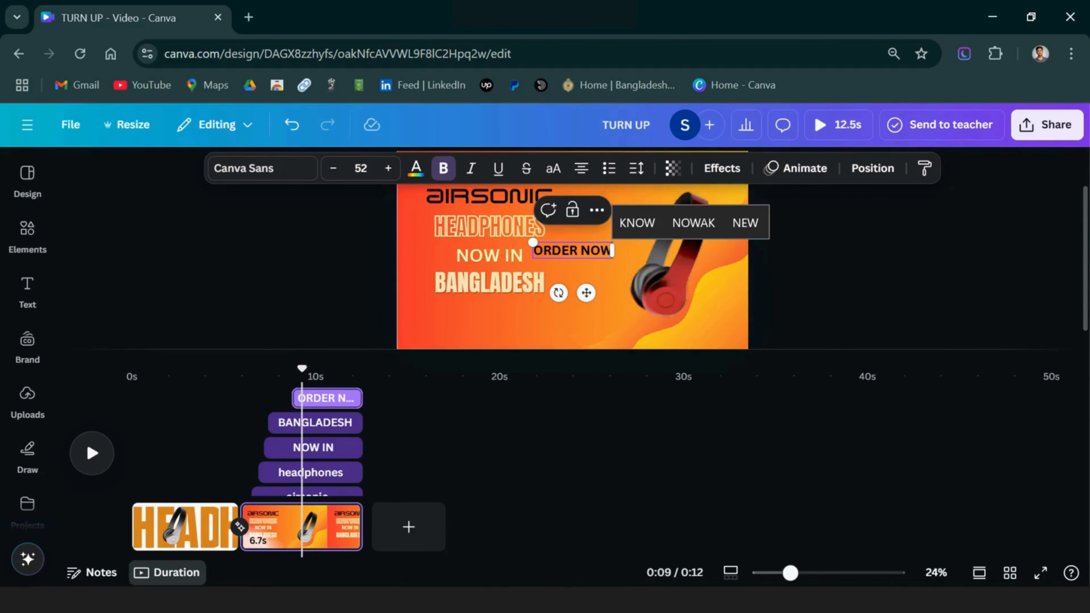
Hide the element timing tracks to get a full view of page 2
drag(791, 573, 801, 572)
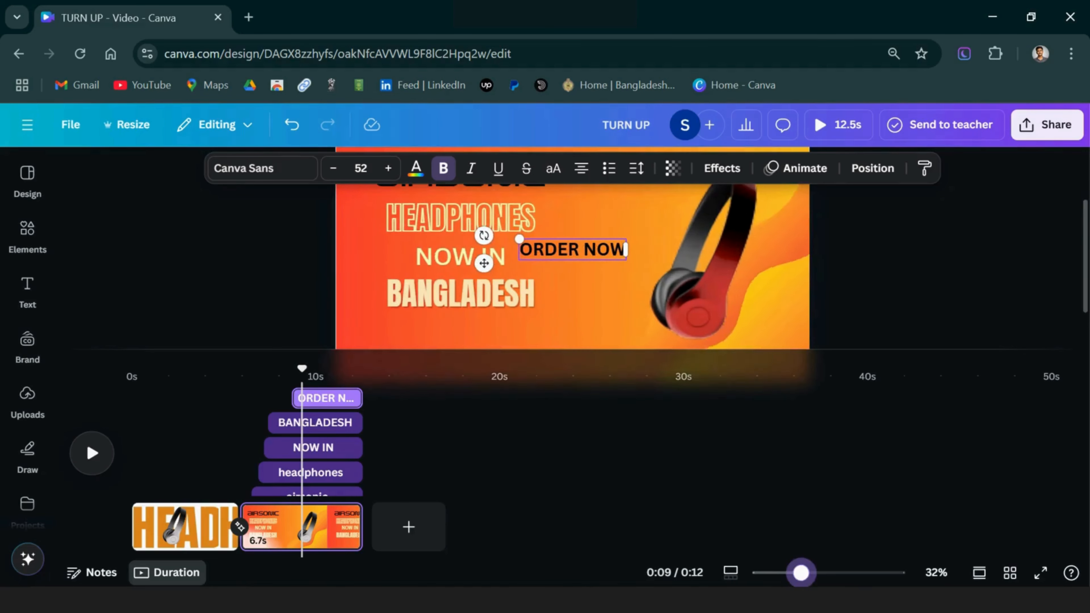
right_click(523, 293)
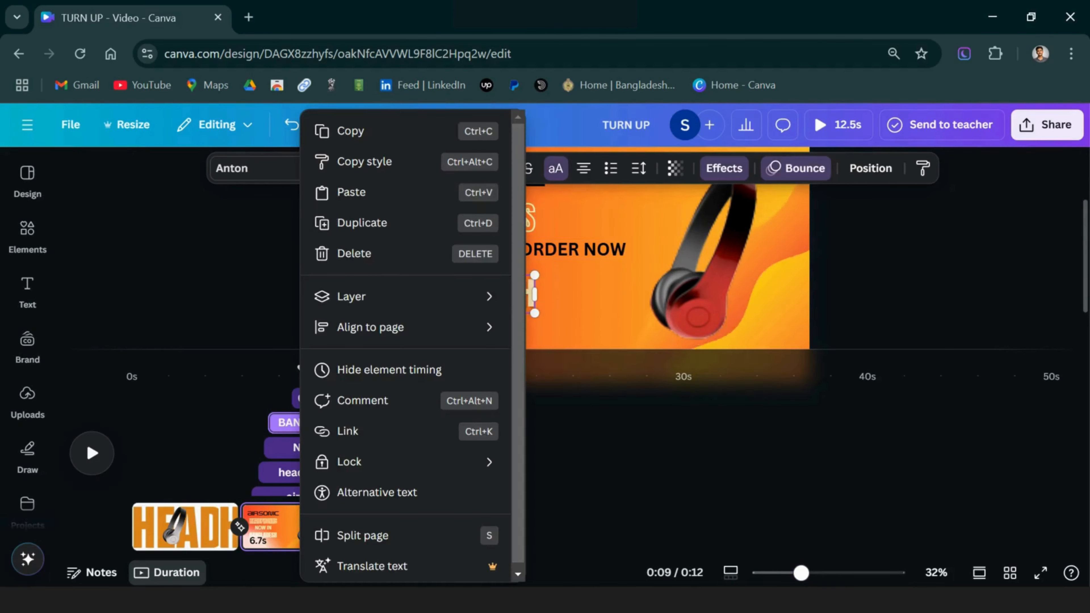
click(405, 370)
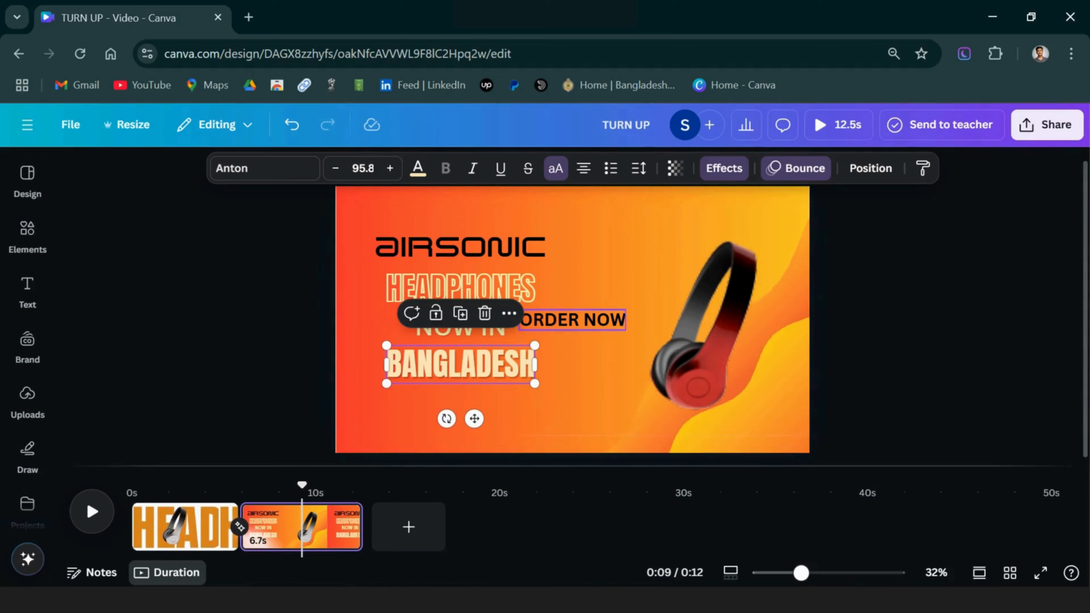
Move the ORDER NOW text below BANGLADESH near the page's lower-left corner and reduce its font size to 47.8
drag(570, 319, 397, 426)
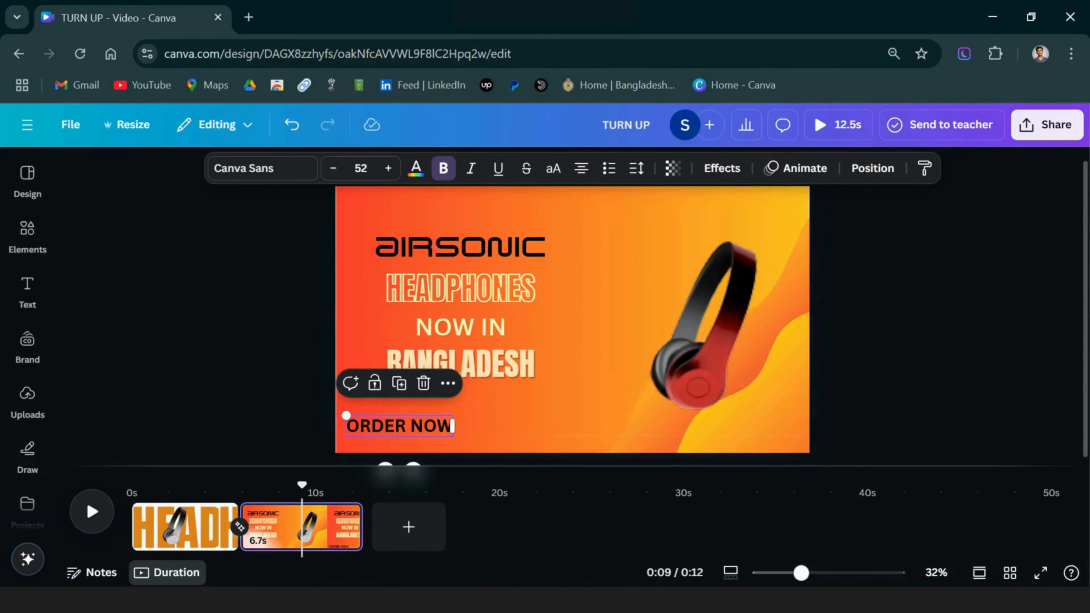
click(262, 168)
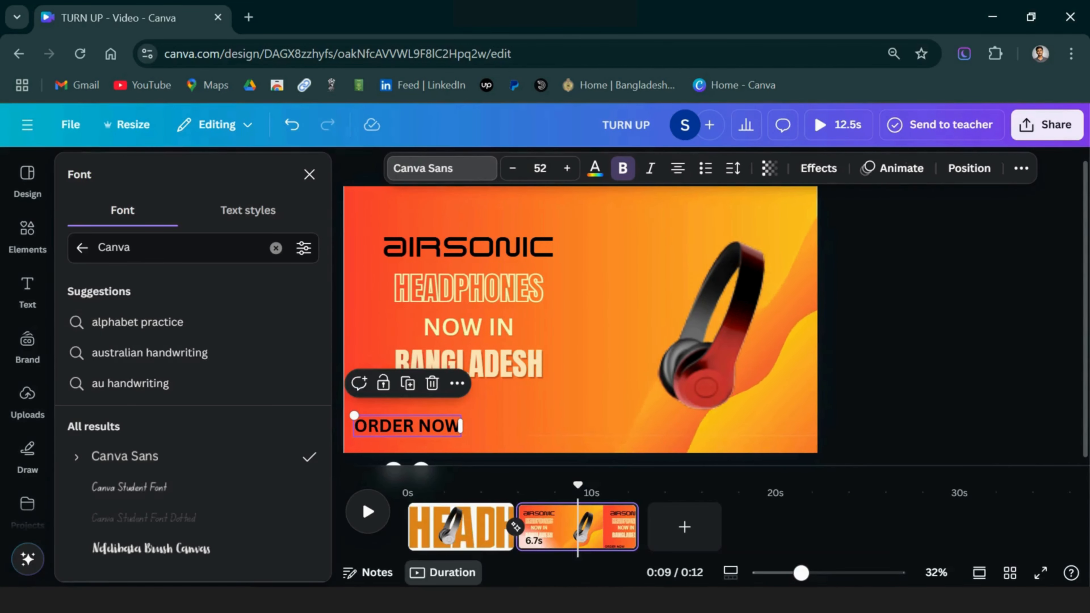
click(128, 517)
click(309, 175)
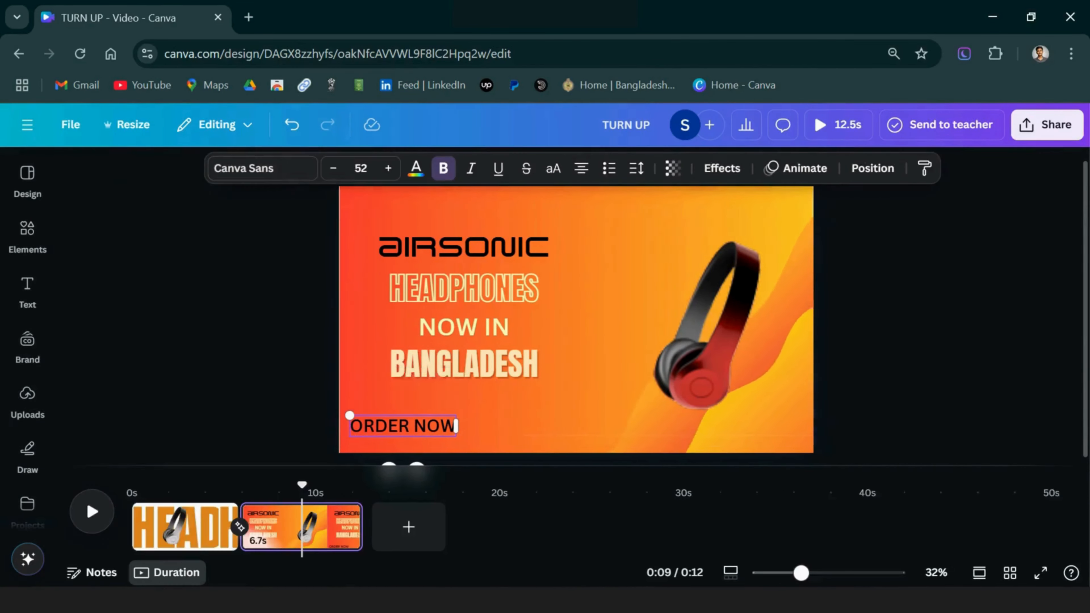
drag(346, 415, 355, 417)
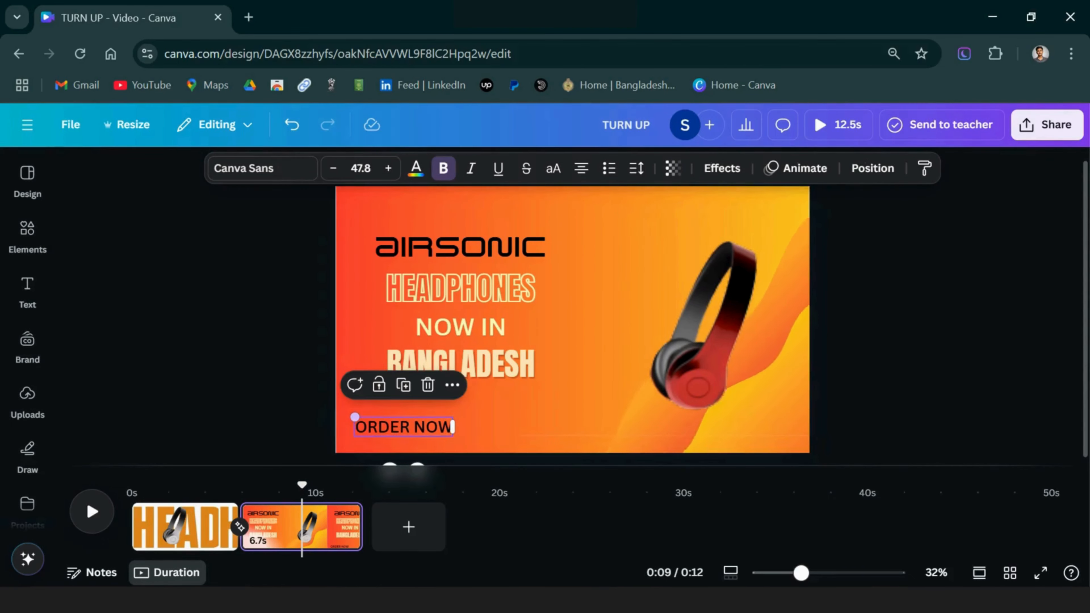
Search the elements library for "lower third" and limit the results to graphics
click(27, 236)
click(275, 174)
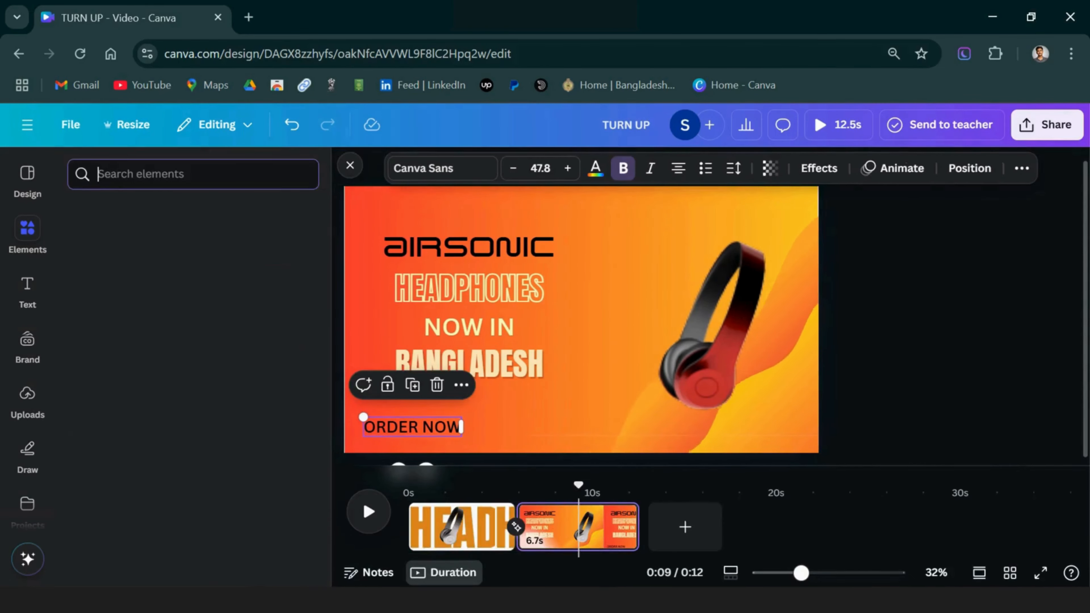
text(lower tr)
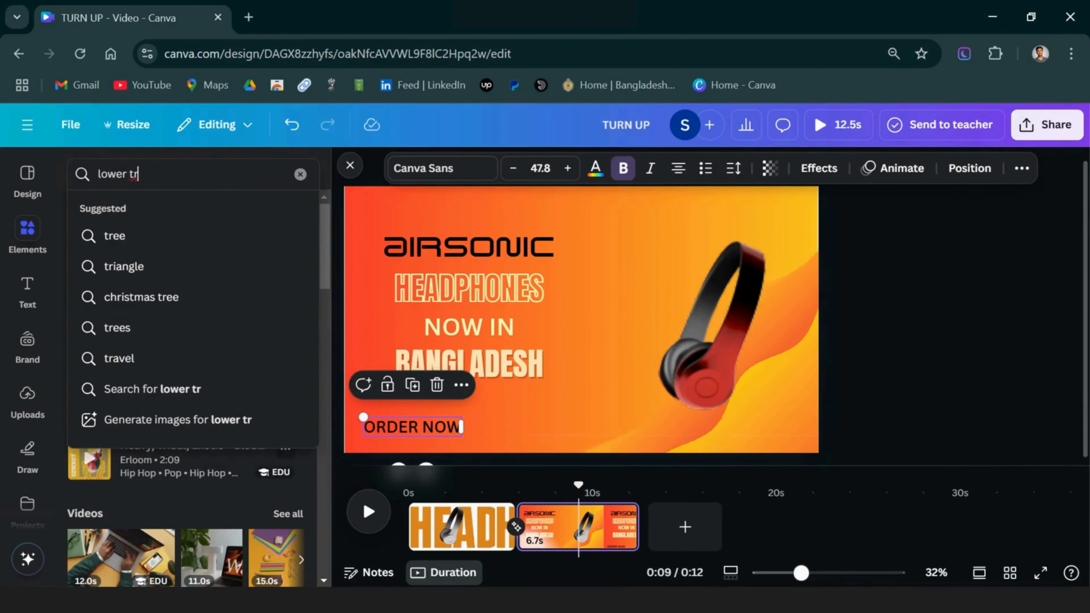
key(BackSpace)
key(Down)
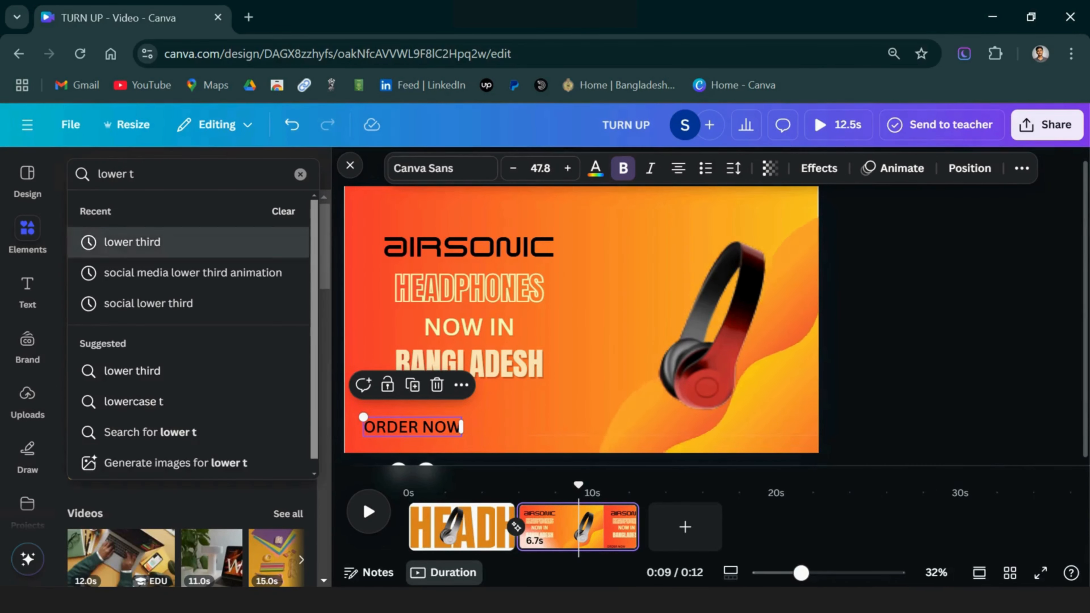
key(Return)
click(123, 210)
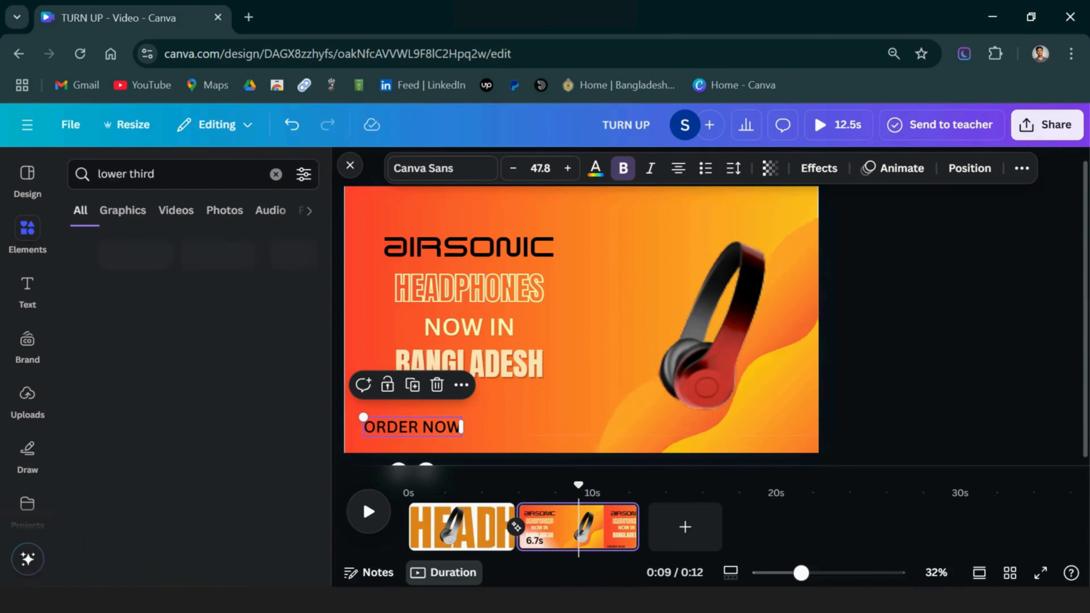
Filter the lower third graphics to animated ones and insert the white arrow banner with the pink-orange bar beneath it
click(303, 174)
scroll(193, 312, down, 4)
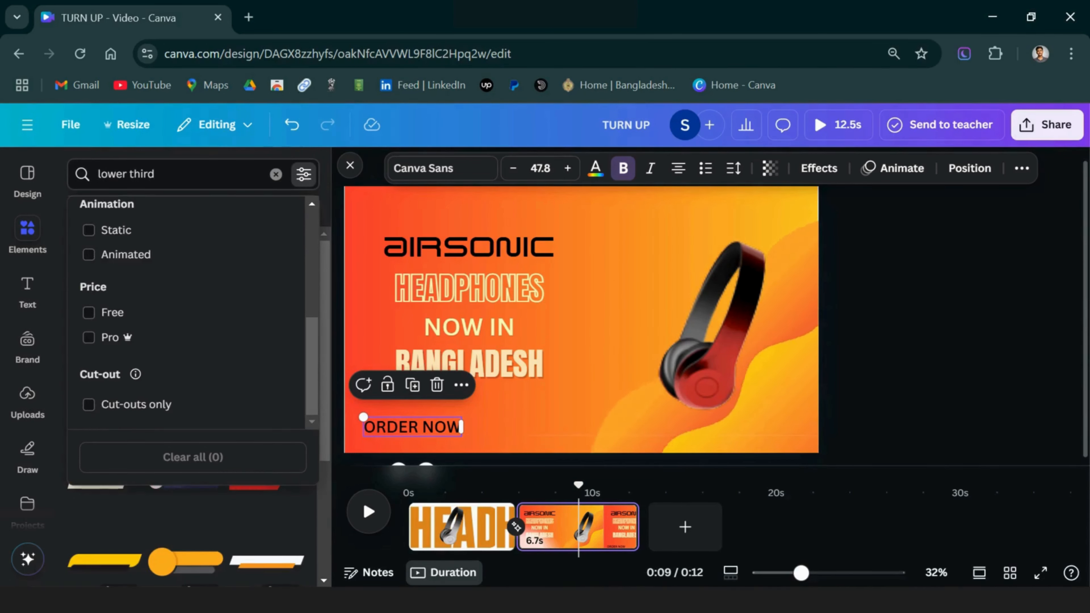
click(88, 254)
scroll(192, 399, down, 2)
scroll(191, 400, down, 5)
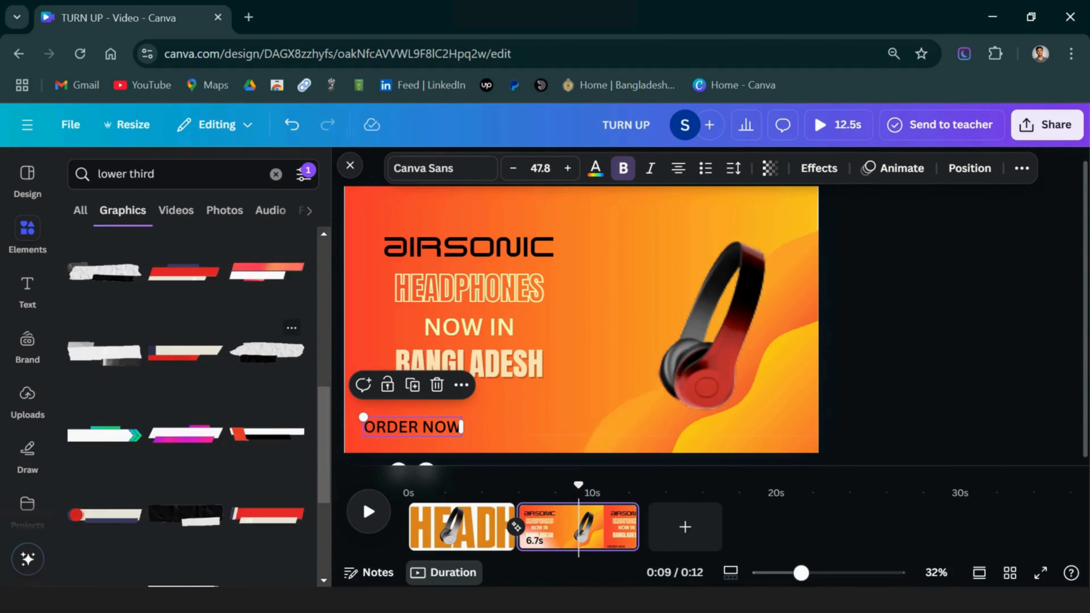
scroll(192, 399, down, 4)
click(184, 375)
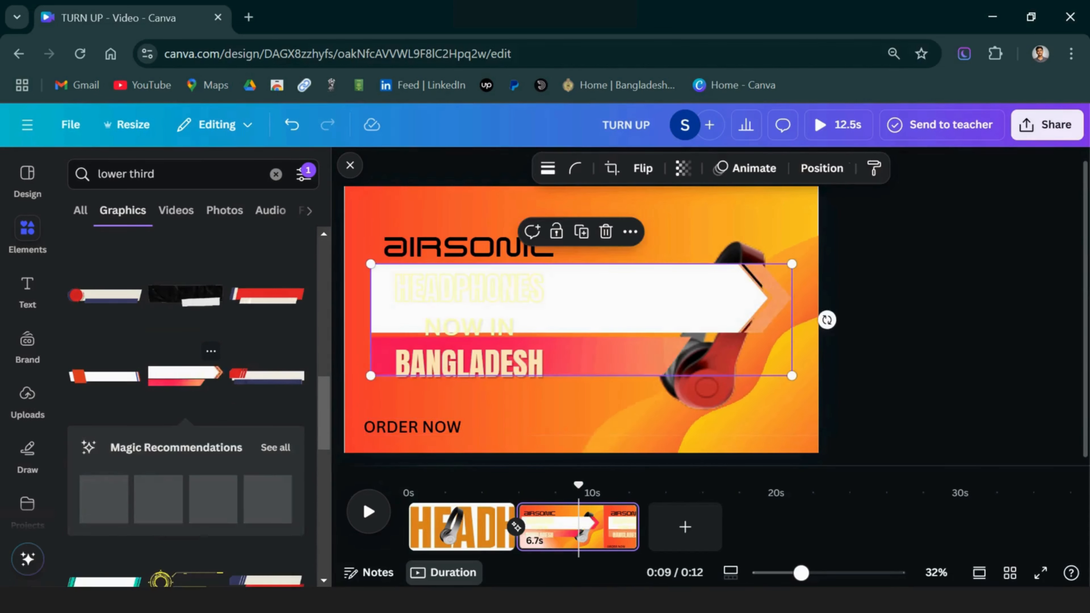
Shrink the arrow banner and place it in the page's lower-left corner behind the ORDER NOW text
drag(827, 263, 397, 446)
click(412, 427)
key(Escape)
click(349, 165)
Reduce the ORDER NOW text to size 41, fit it inside the banner's white arrow, and make it bold
click(404, 427)
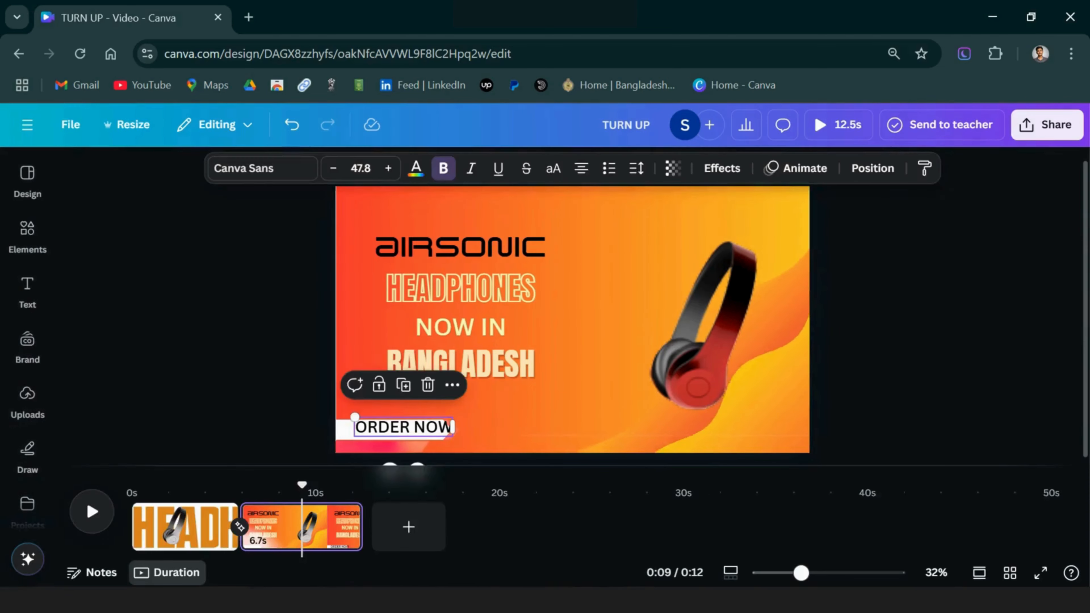
mouse_move(404, 427)
mouse_down()
mouse_move(349, 422)
mouse_move(386, 428)
mouse_up()
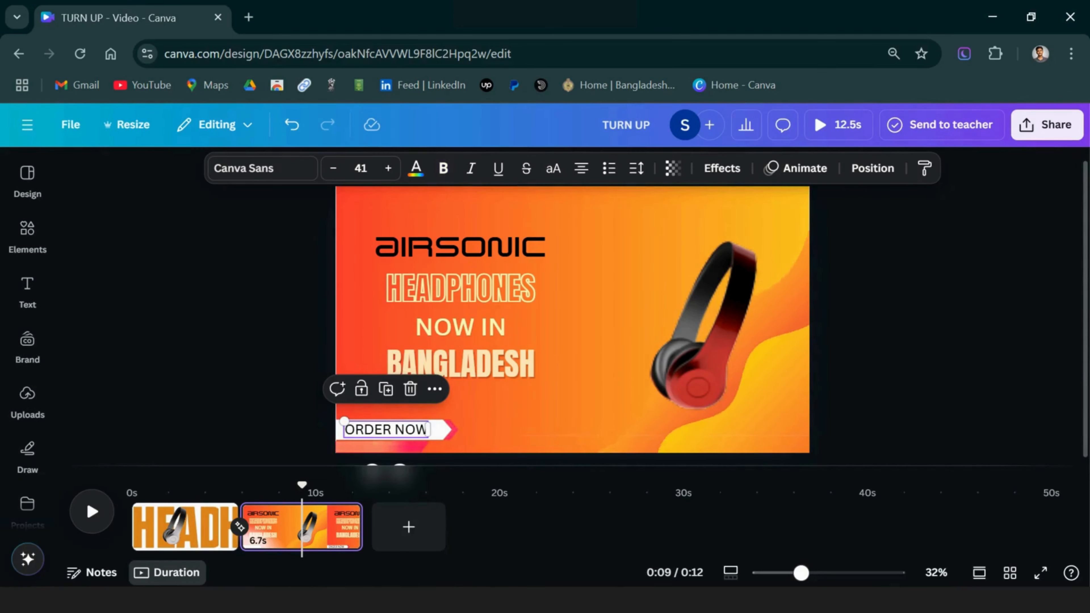
click(443, 168)
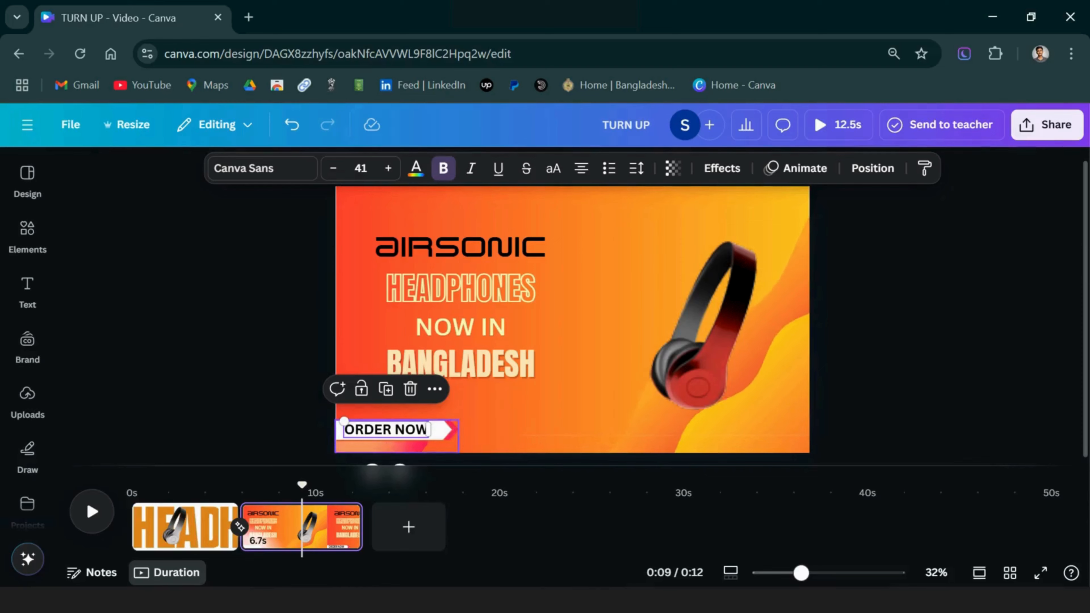
Check the arrow banner's place in the layer order and show its element timing on the timeline
click(442, 430)
click(685, 168)
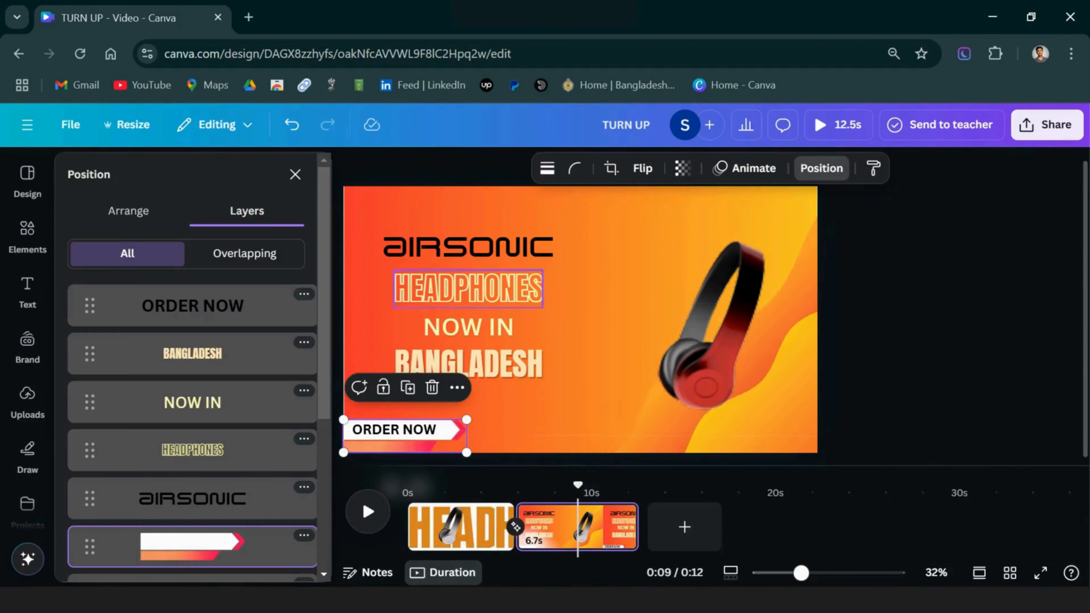
scroll(192, 369, down, 5)
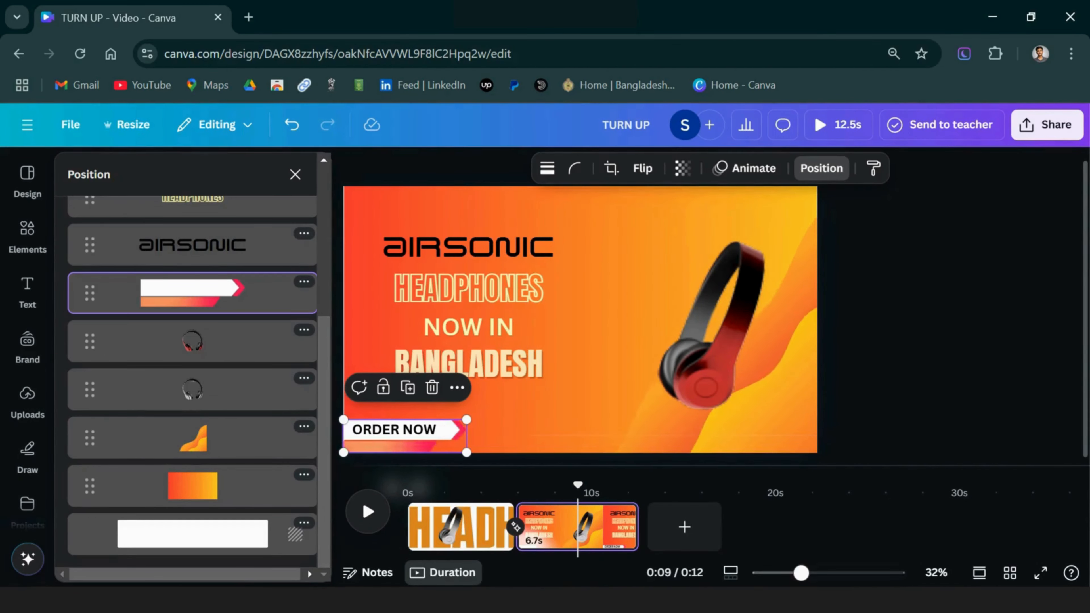
click(295, 174)
click(445, 387)
scroll(538, 240, down, 3)
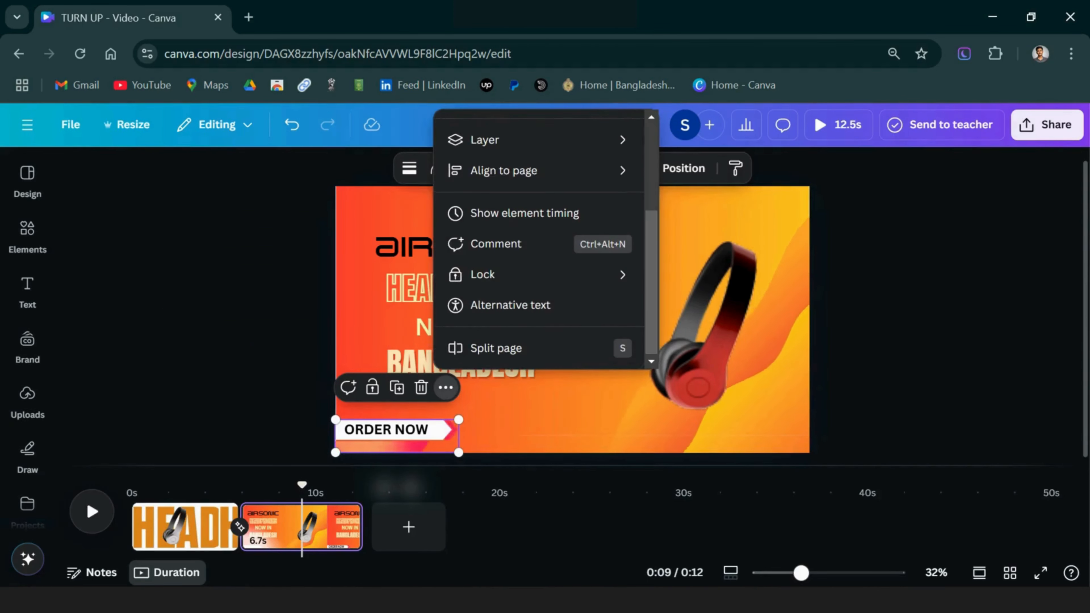
click(524, 218)
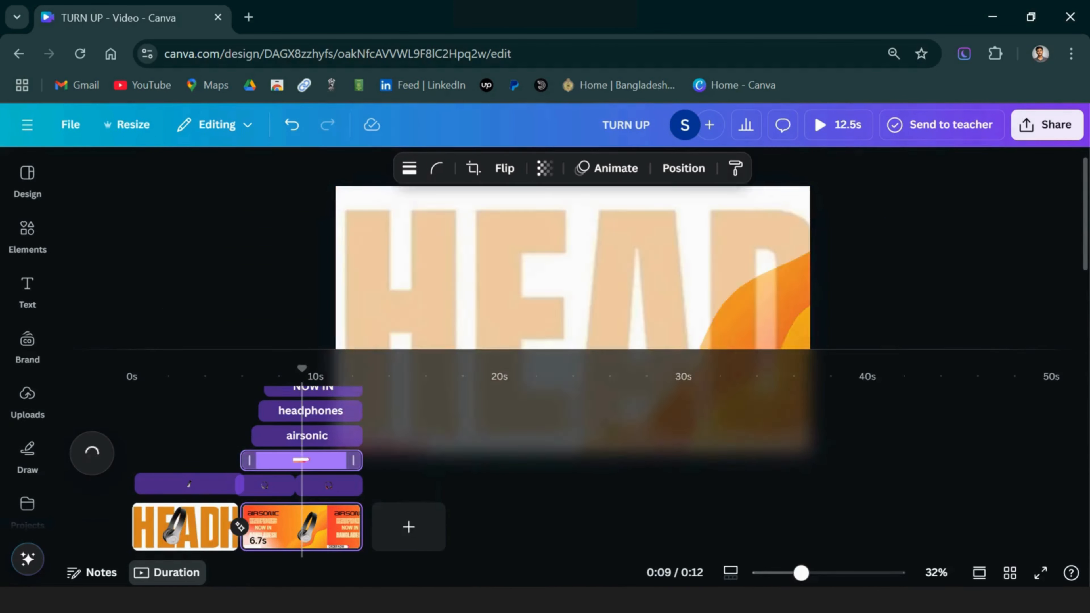
Trim the start of the arrow banner on the timeline so that it lasts 3.6 s on the second page
drag(249, 460, 290, 460)
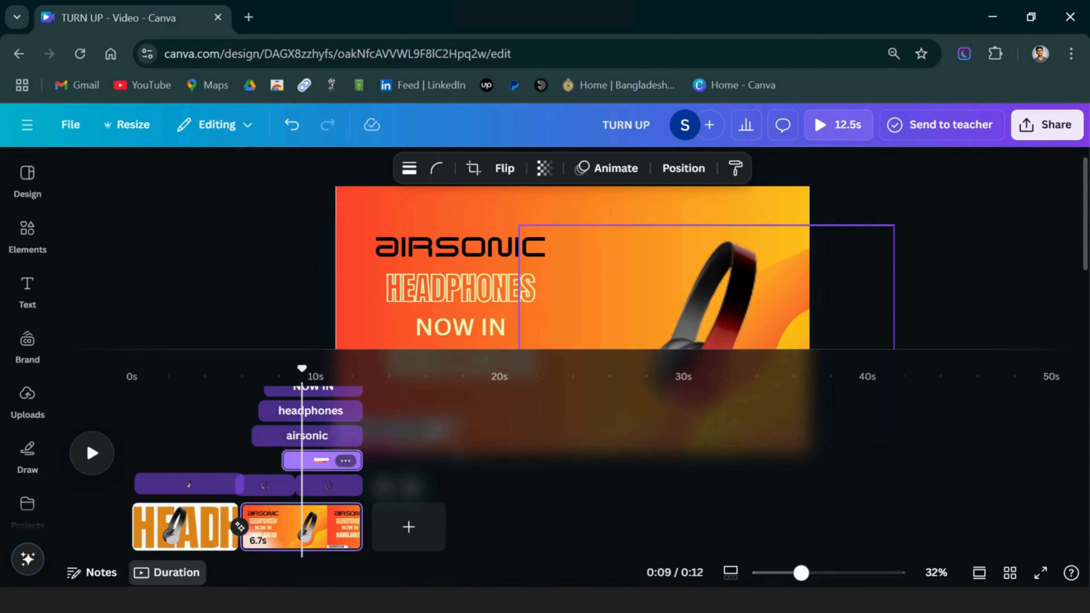
key(Escape)
scroll(312, 438, up, 2)
scroll(312, 437, down, 2)
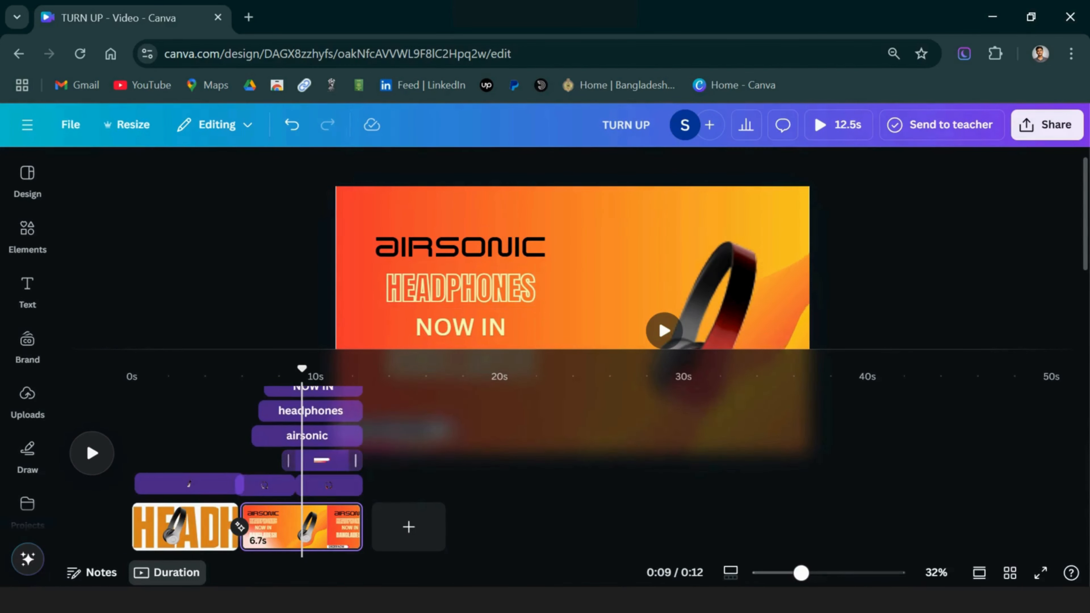
drag(288, 461, 301, 460)
scroll(307, 438, up, 2)
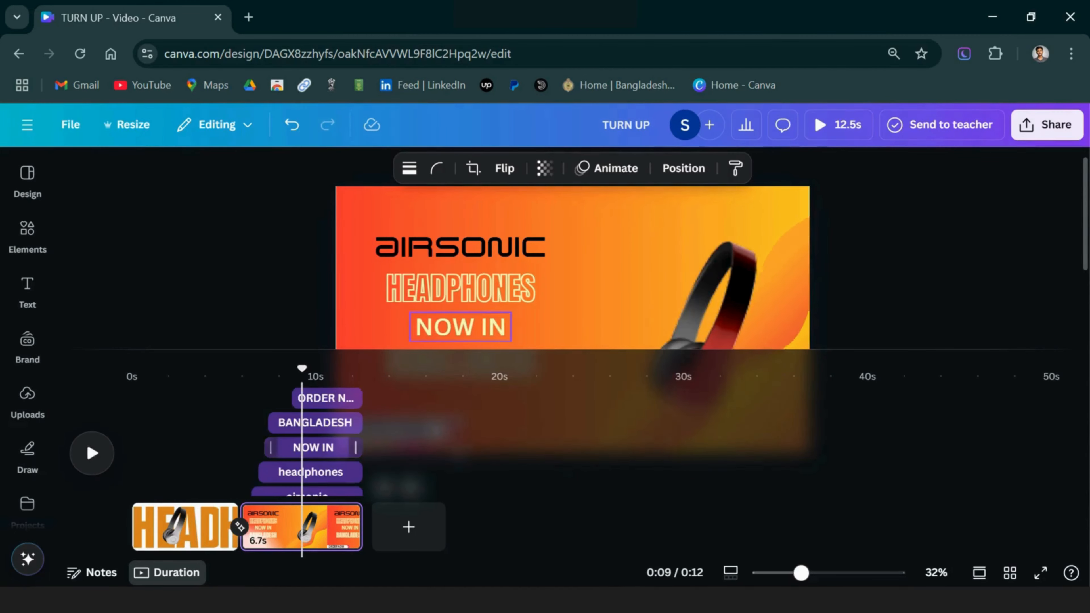
scroll(307, 438, down, 2)
scroll(307, 438, up, 2)
scroll(307, 438, down, 2)
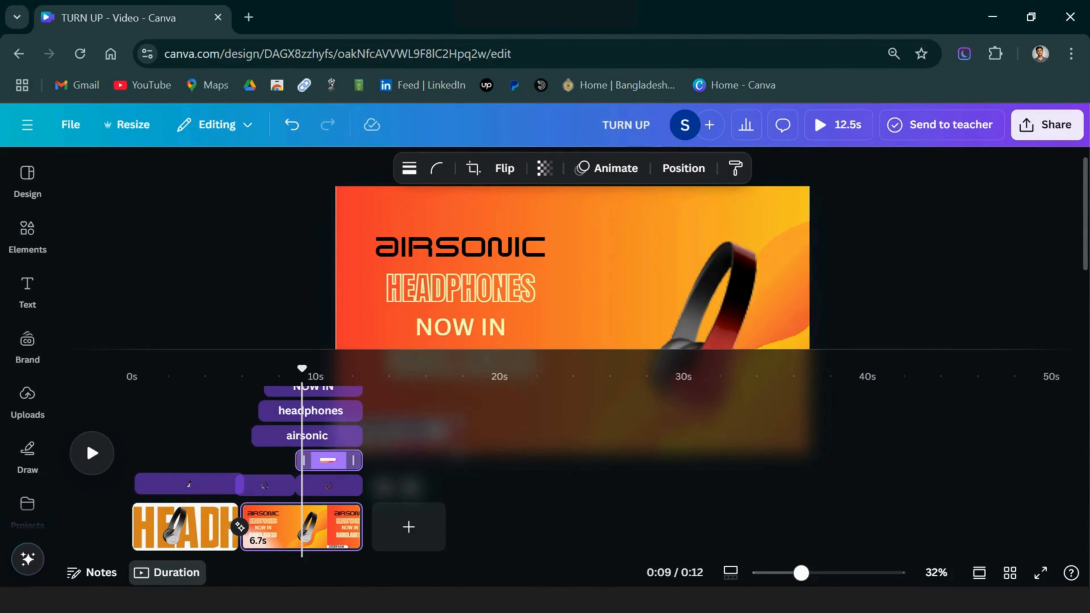
drag(303, 460, 290, 460)
scroll(307, 437, up, 2)
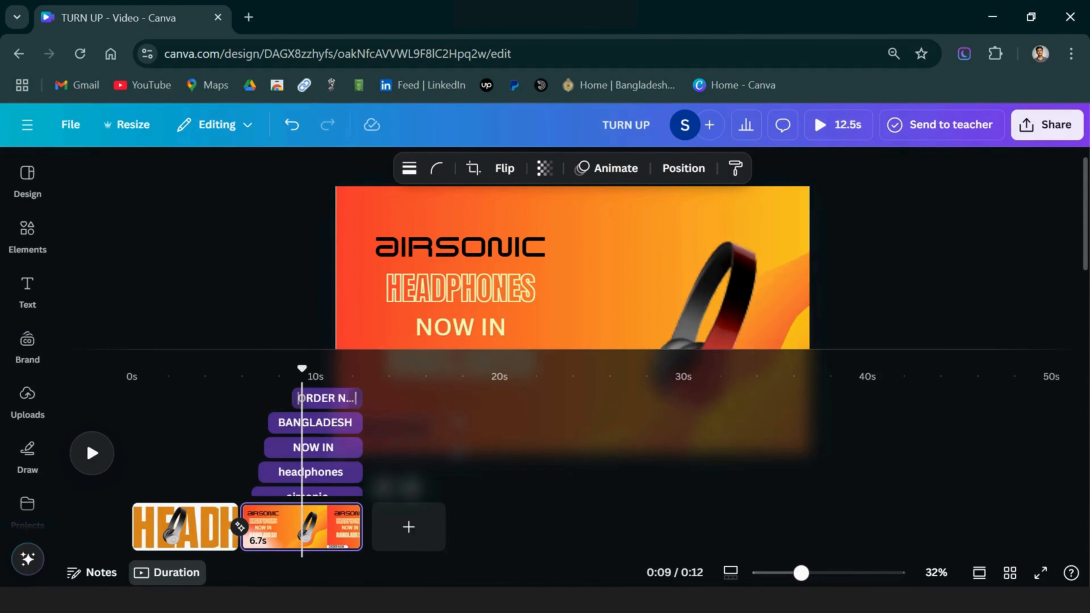
drag(302, 368, 294, 367)
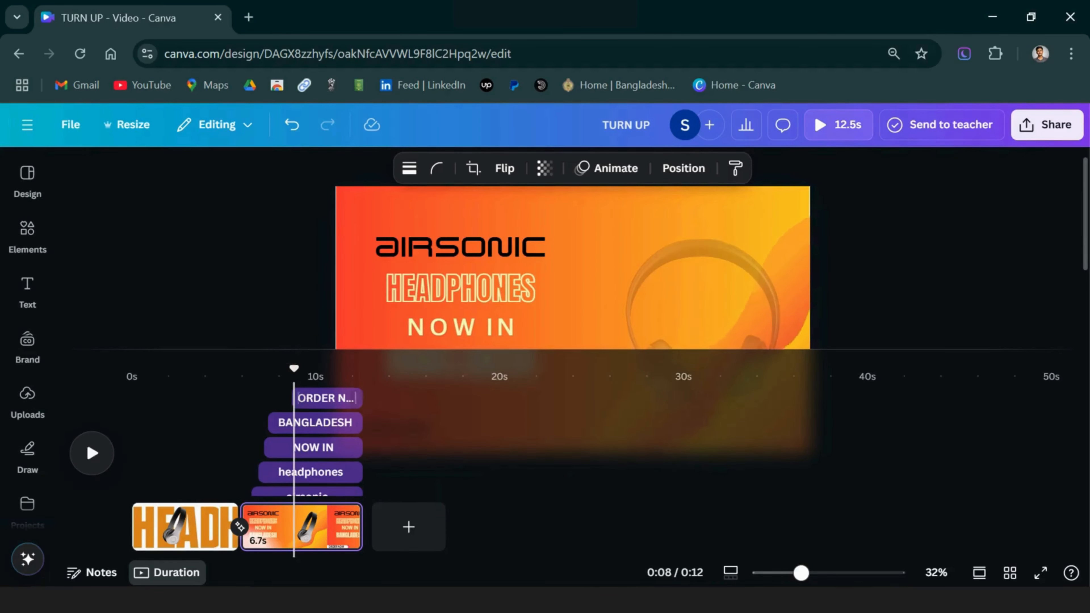
scroll(307, 437, down, 2)
drag(312, 461, 303, 460)
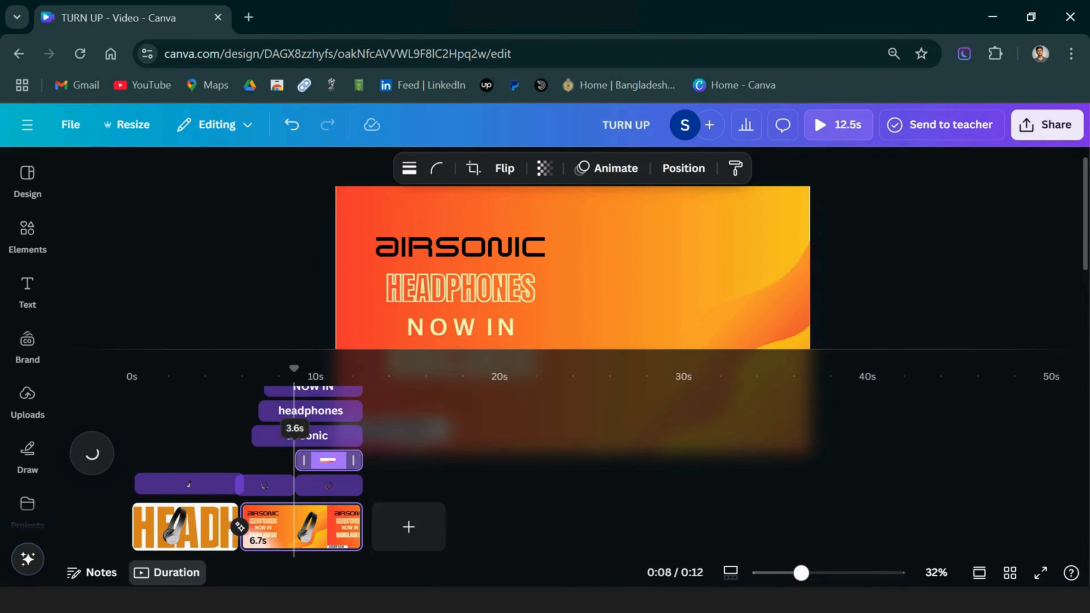
Trim the start of the ORDER NOW text on the timeline so it appears shortly after the arrow banner
scroll(307, 437, up, 2)
click(355, 397)
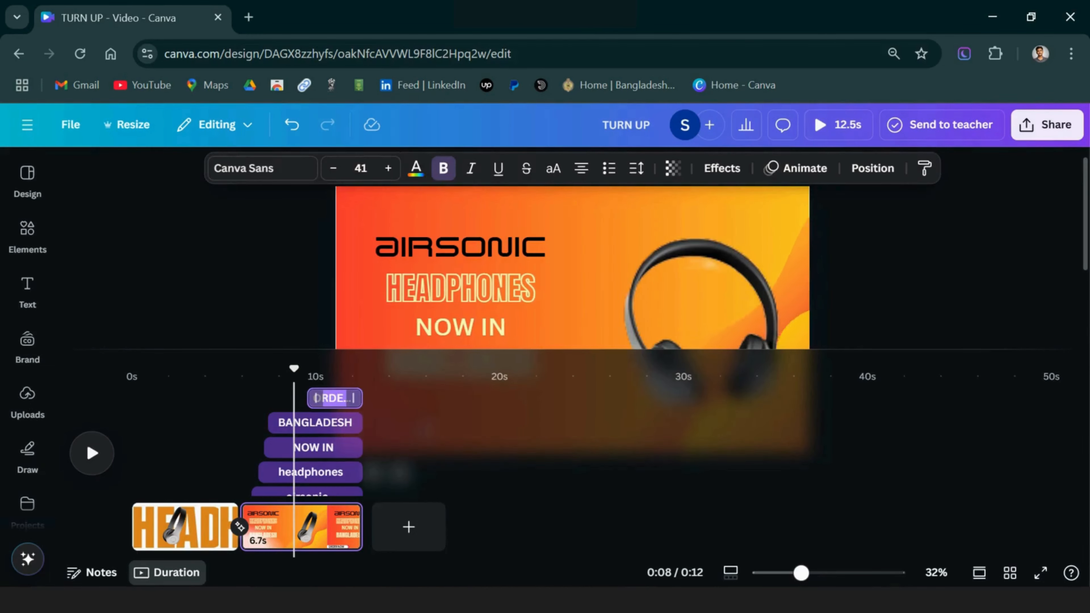
drag(303, 398, 317, 398)
key(Escape)
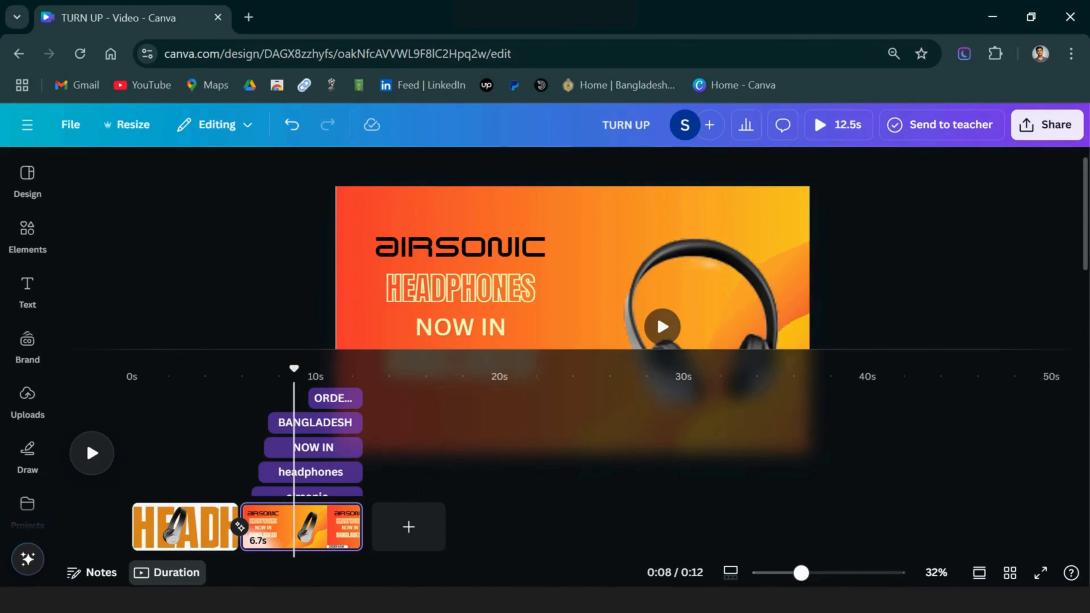
Apply the Baseline animation to the arrow banner on enter, with its direction set to rightward
scroll(573, 248, down, 2)
scroll(307, 438, down, 2)
click(328, 460)
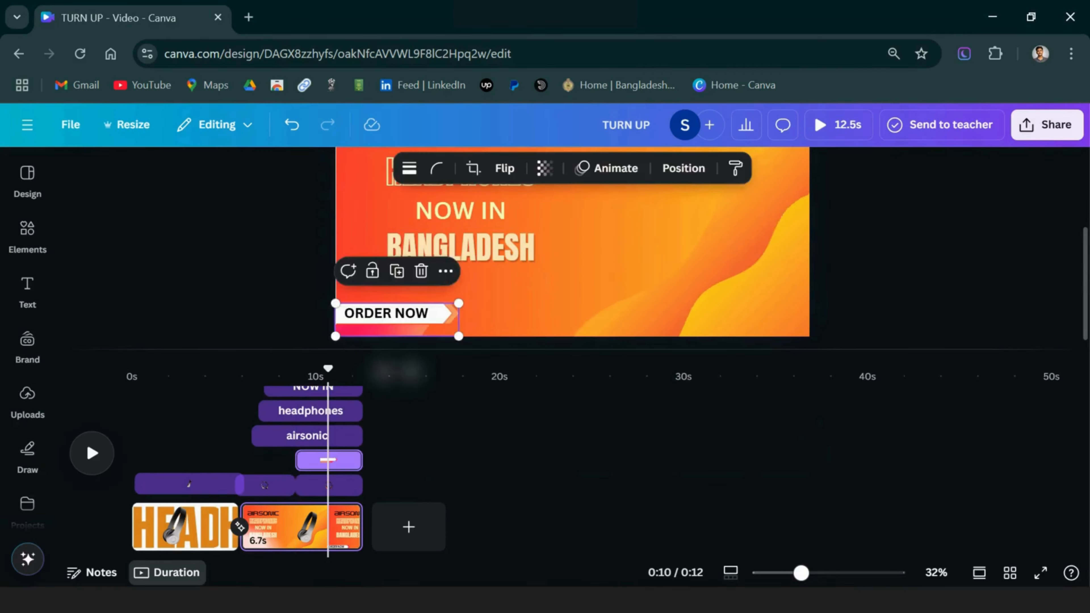
click(606, 169)
scroll(186, 367, down, 2)
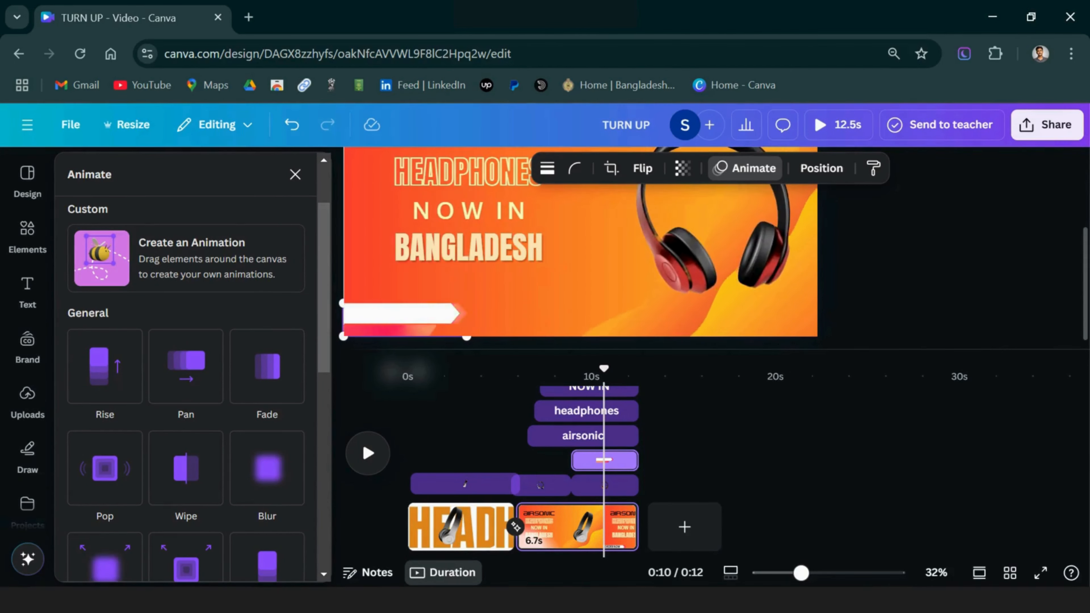
click(266, 558)
scroll(186, 367, down, 4)
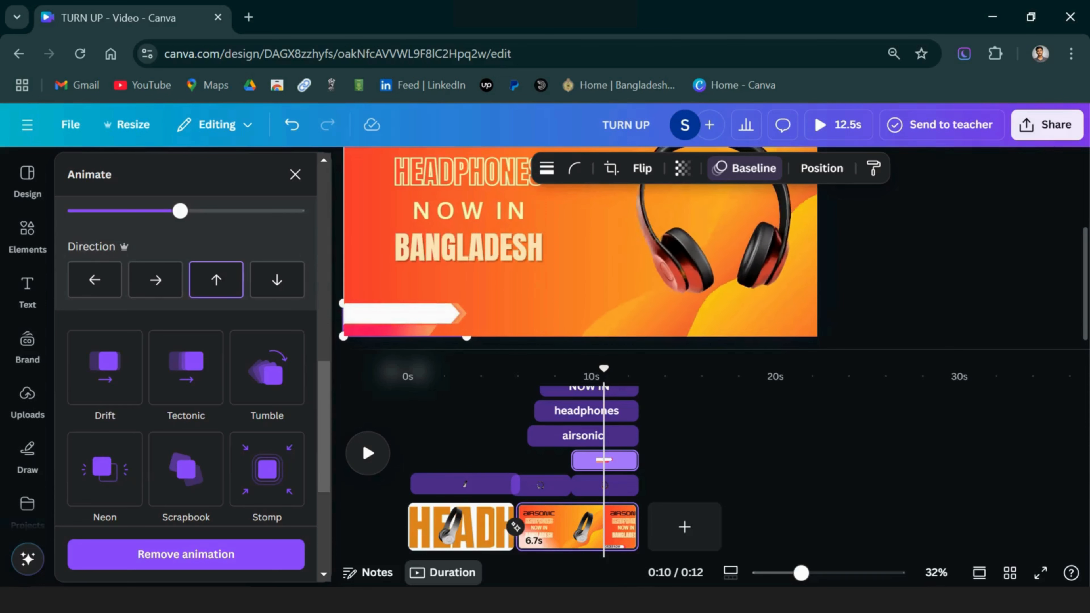
click(155, 279)
scroll(155, 279, up, 1)
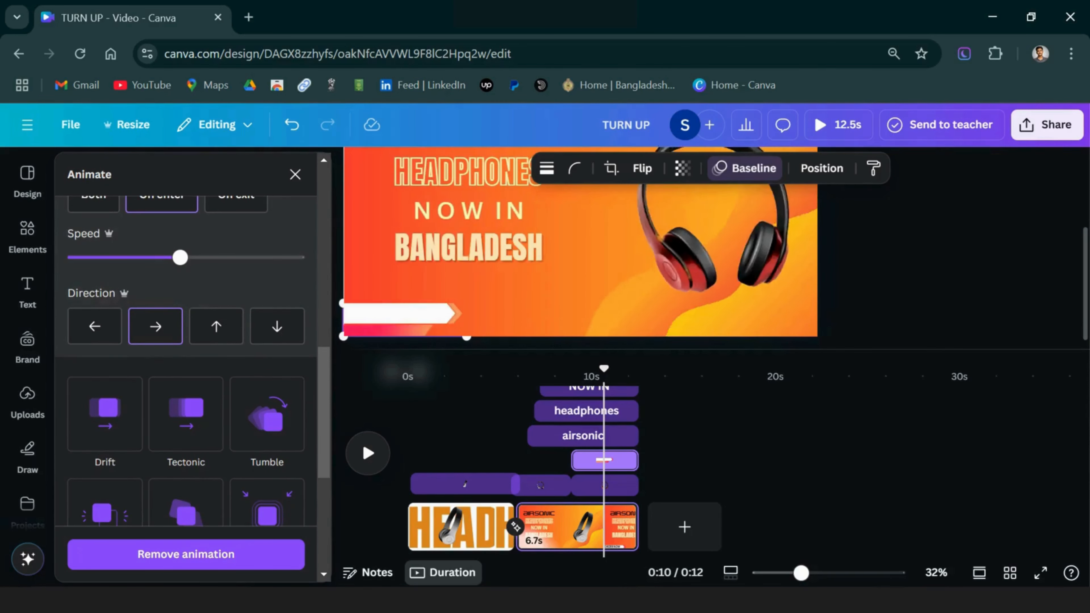
click(295, 174)
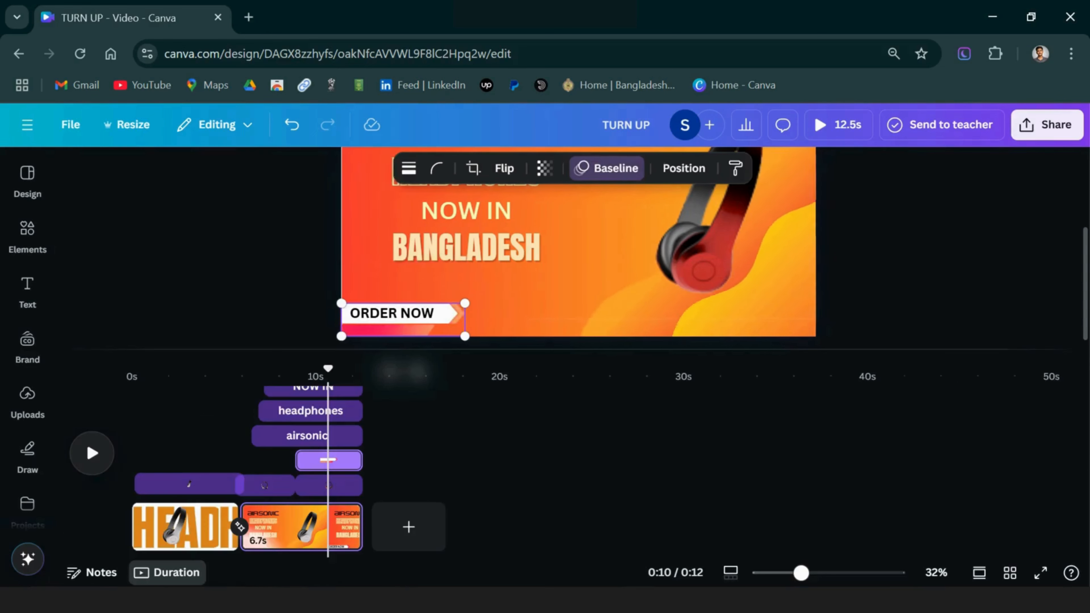
Apply the Ascend text animation to the ORDER NOW text on enter
scroll(317, 459, up, 2)
click(343, 398)
key(space)
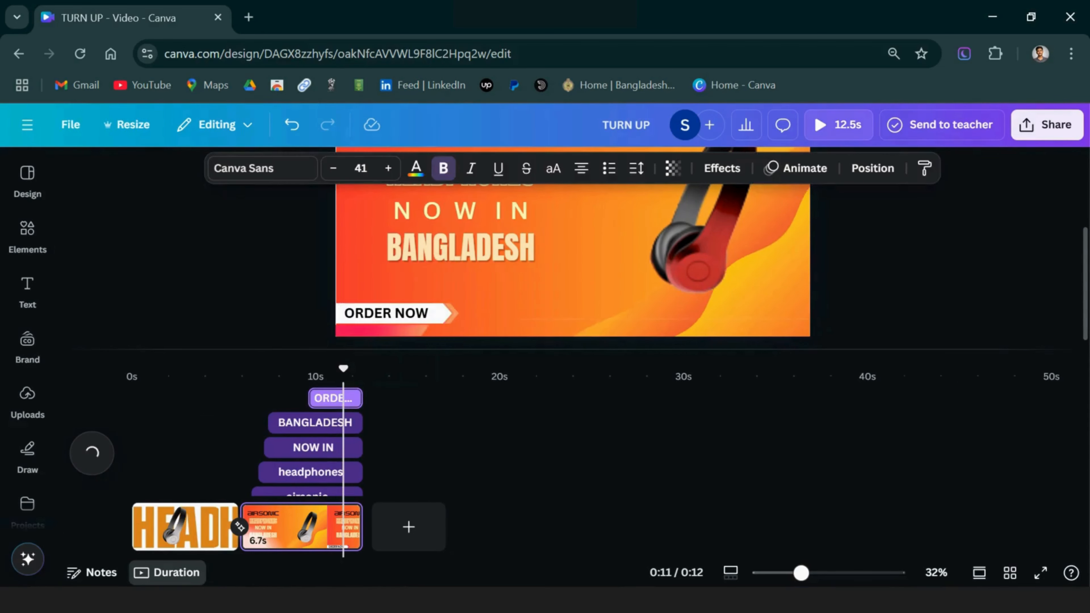
click(795, 167)
scroll(186, 365, down, 3)
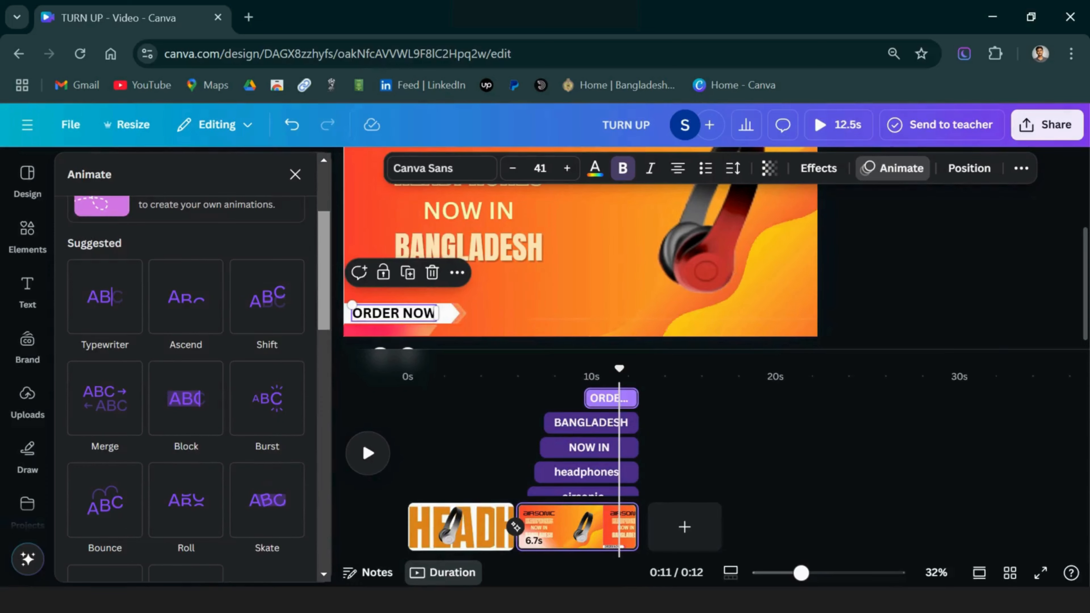
click(185, 296)
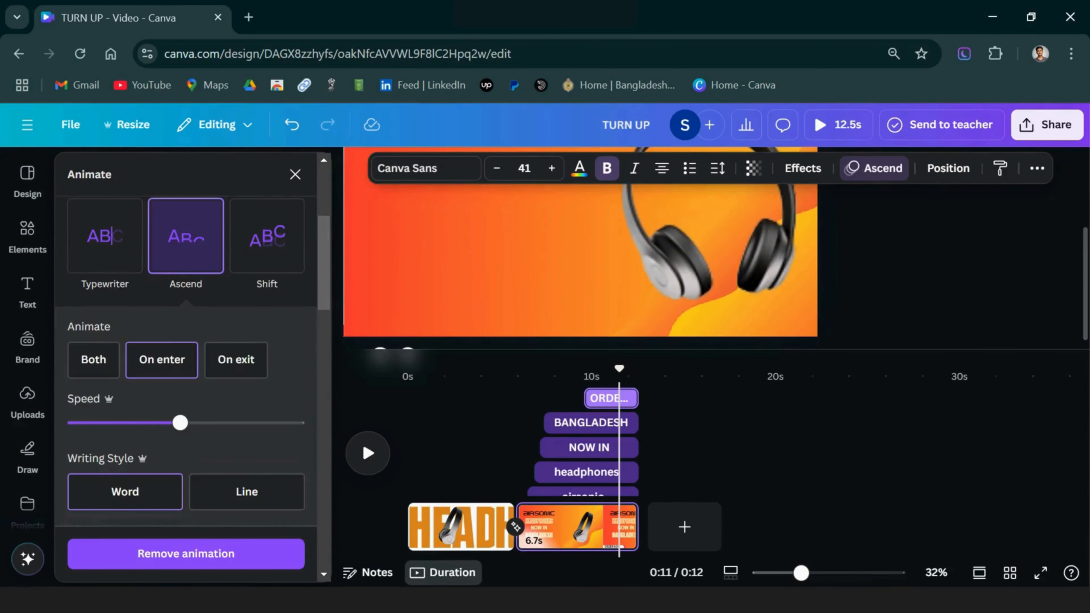
key(Escape)
key(Escape)
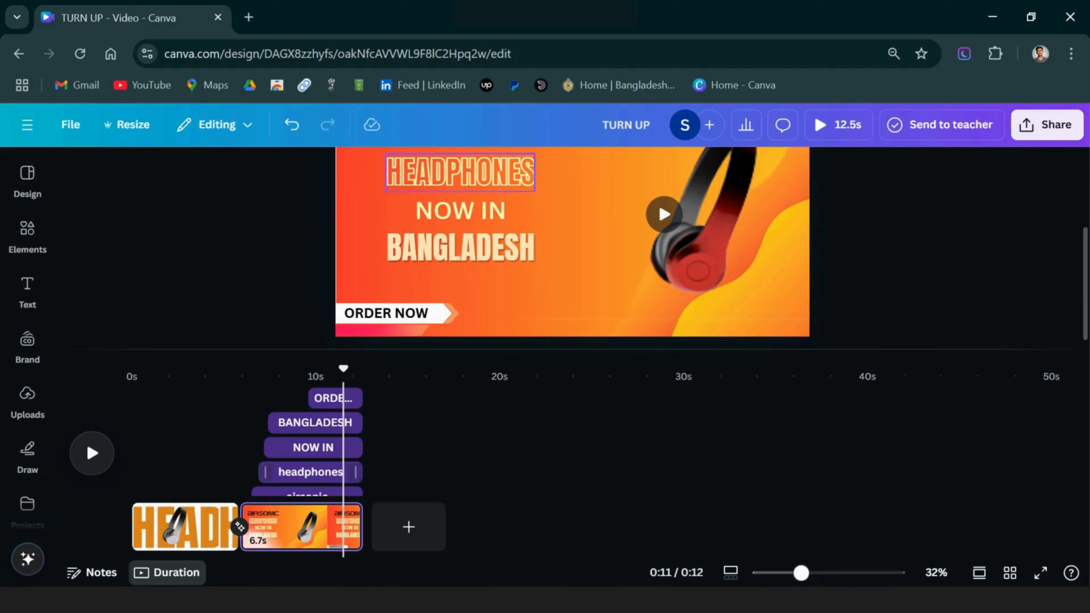
Hide the element timing rows on the timeline and deselect the HEADPHONES text
right_click(459, 171)
click(410, 369)
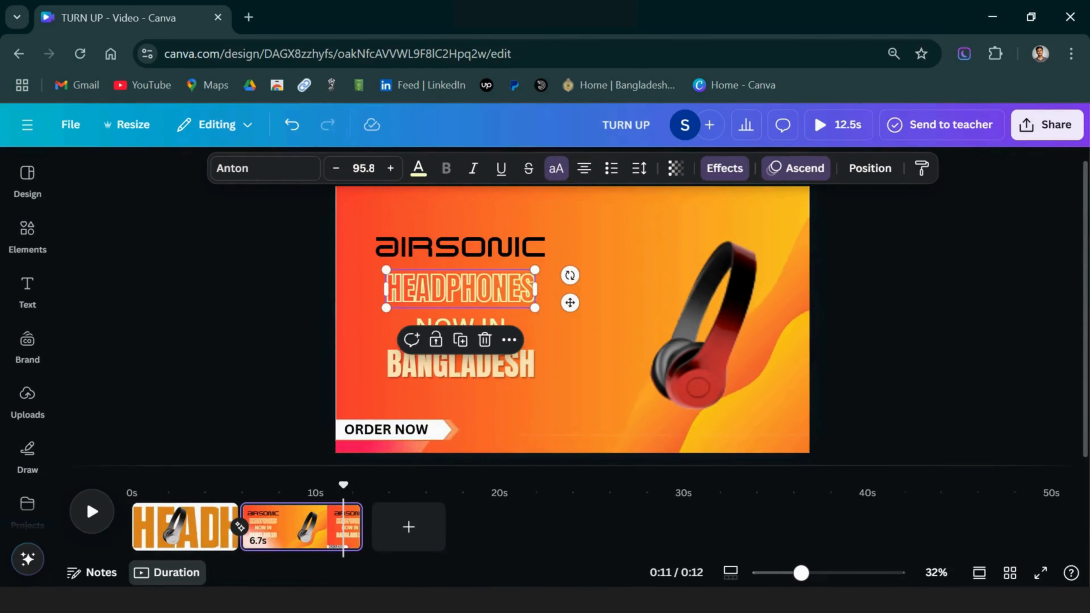
key(Escape)
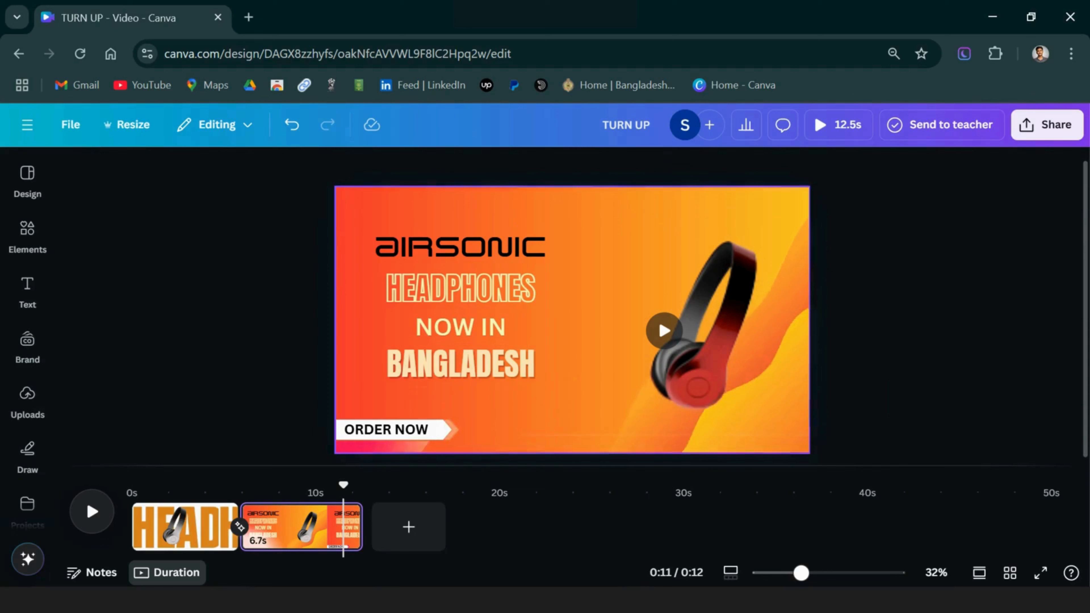
Download all pages of the design as an MP4 video in 4K (UHD) quality
click(1047, 124)
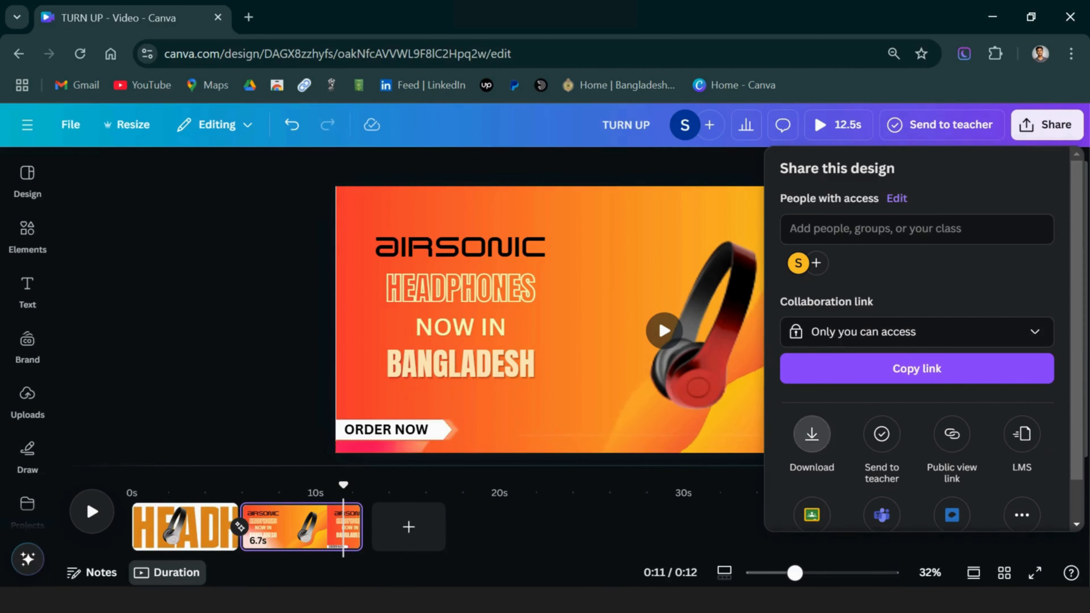
click(812, 434)
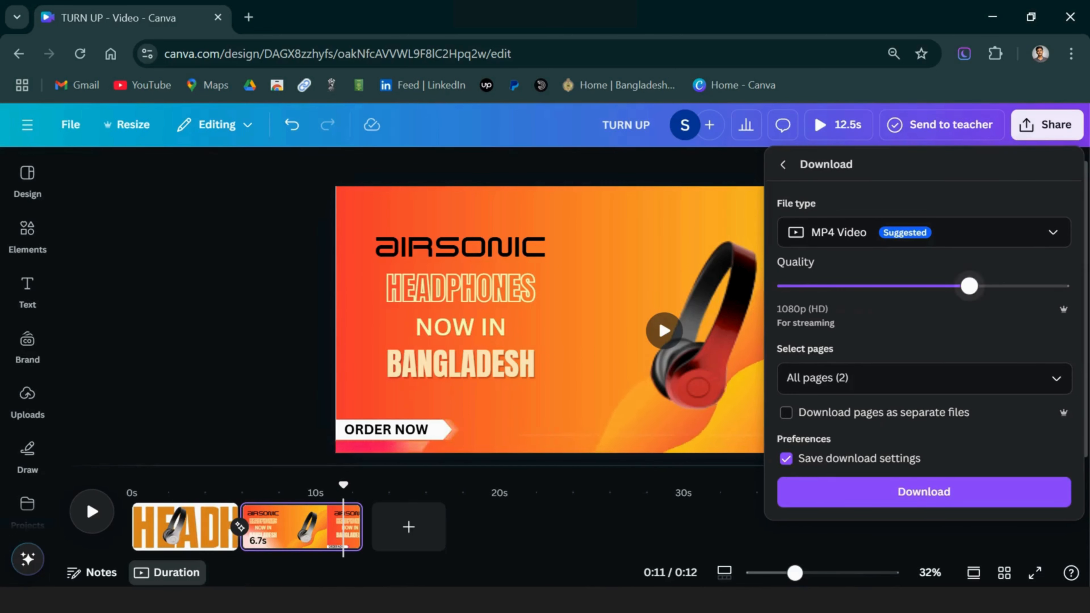
drag(969, 285, 1061, 286)
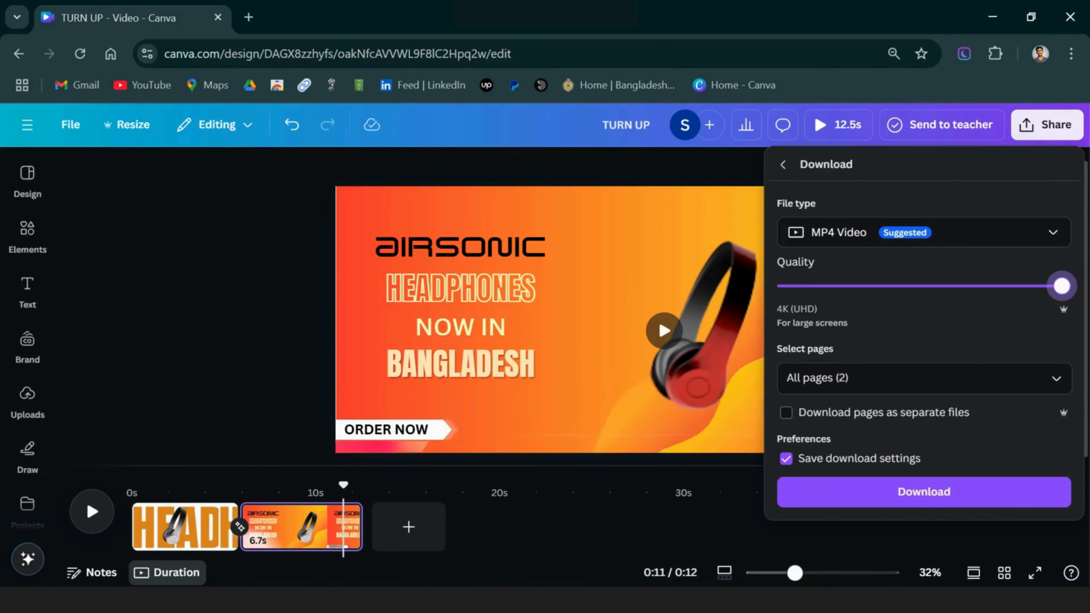
click(923, 491)
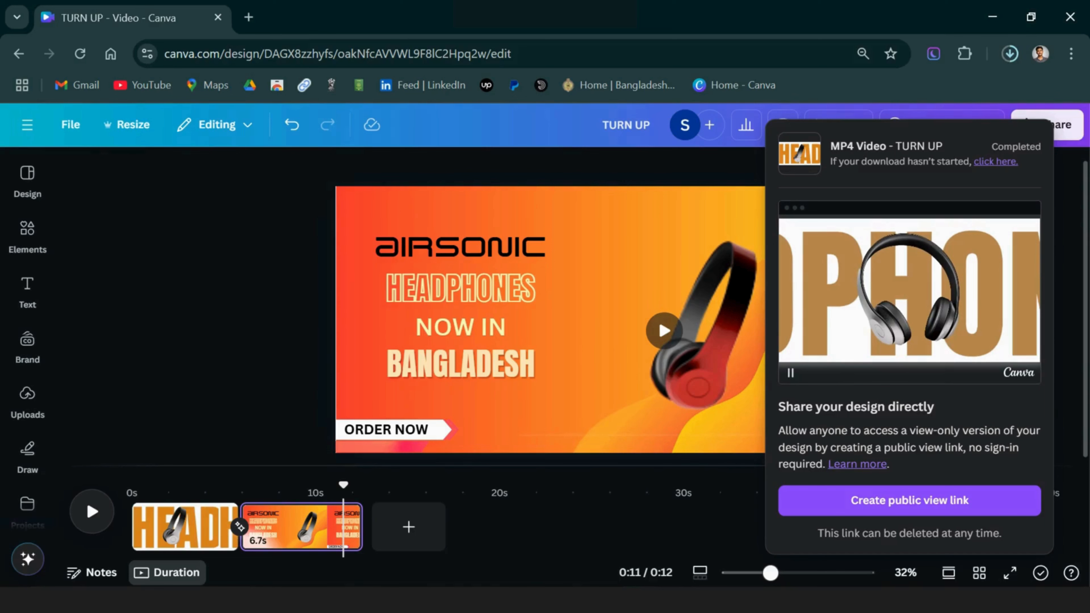
key(Escape)
Delete both existing pages from the timeline, leaving one blank page
right_click(206, 526)
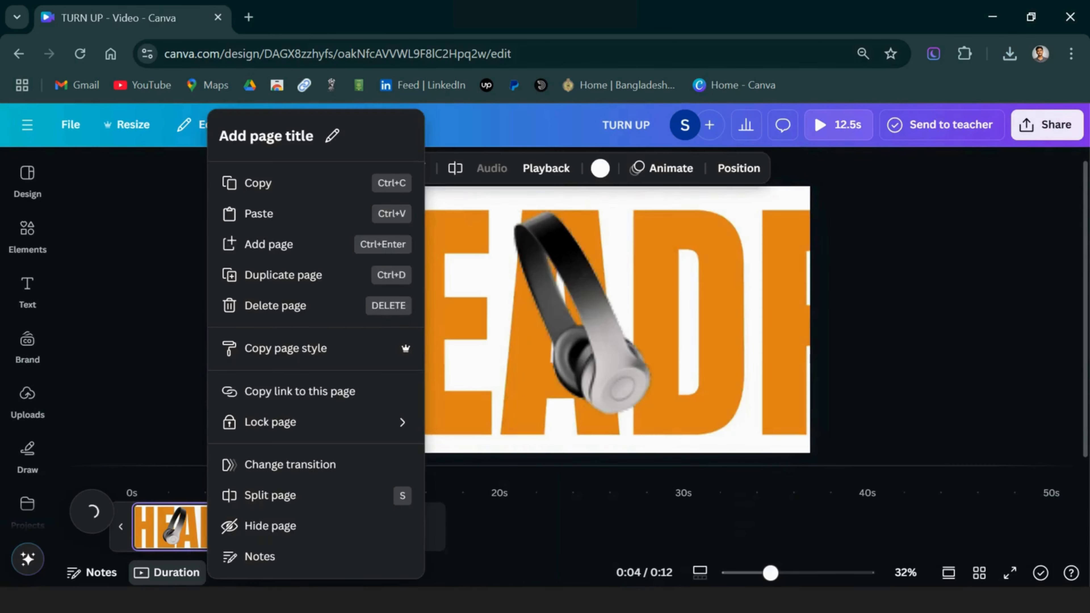
click(268, 304)
right_click(225, 526)
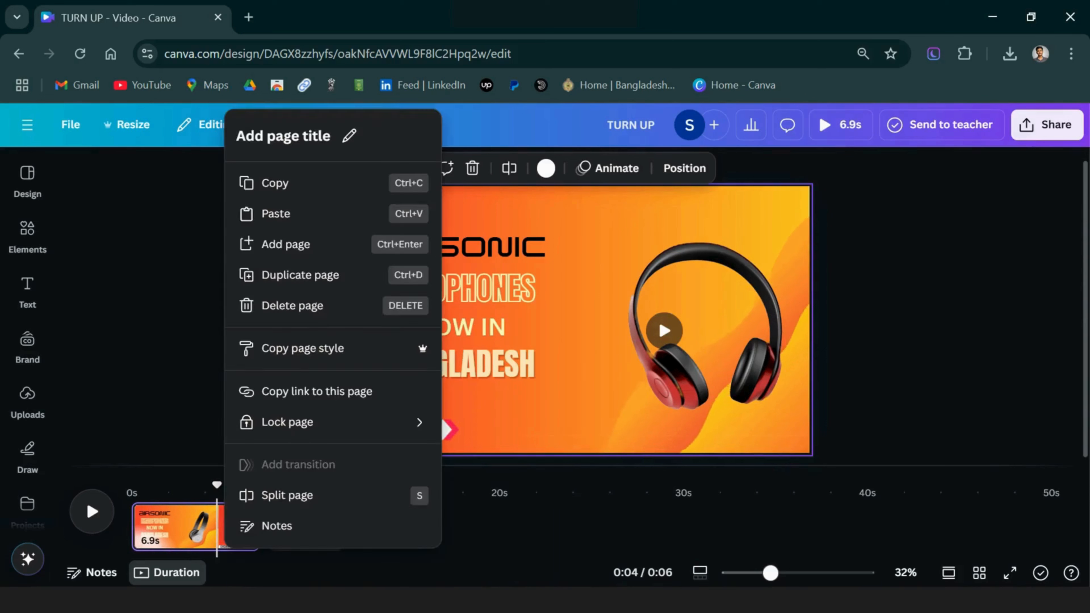
key(Delete)
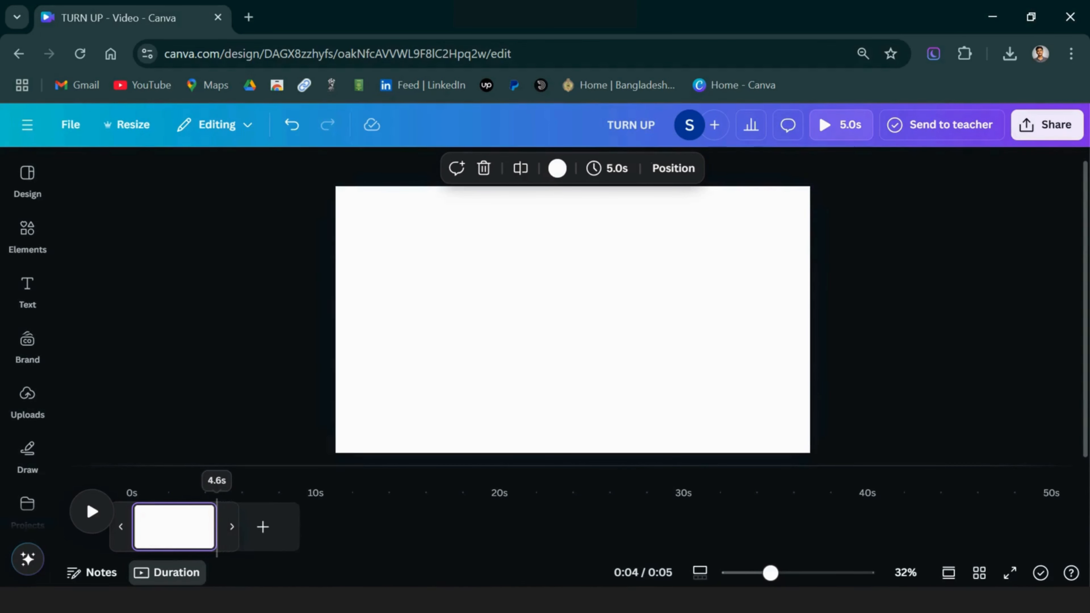
Fill the blank page with the uploaded 4.2 s BASS video as its full-page background
drag(217, 526, 208, 525)
click(27, 399)
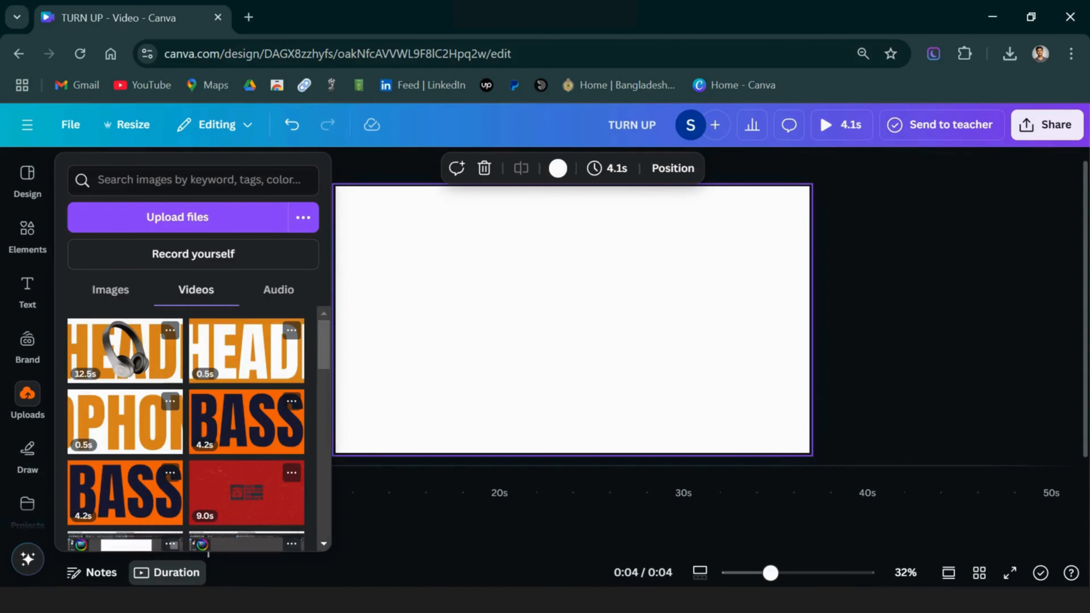
drag(246, 421, 386, 283)
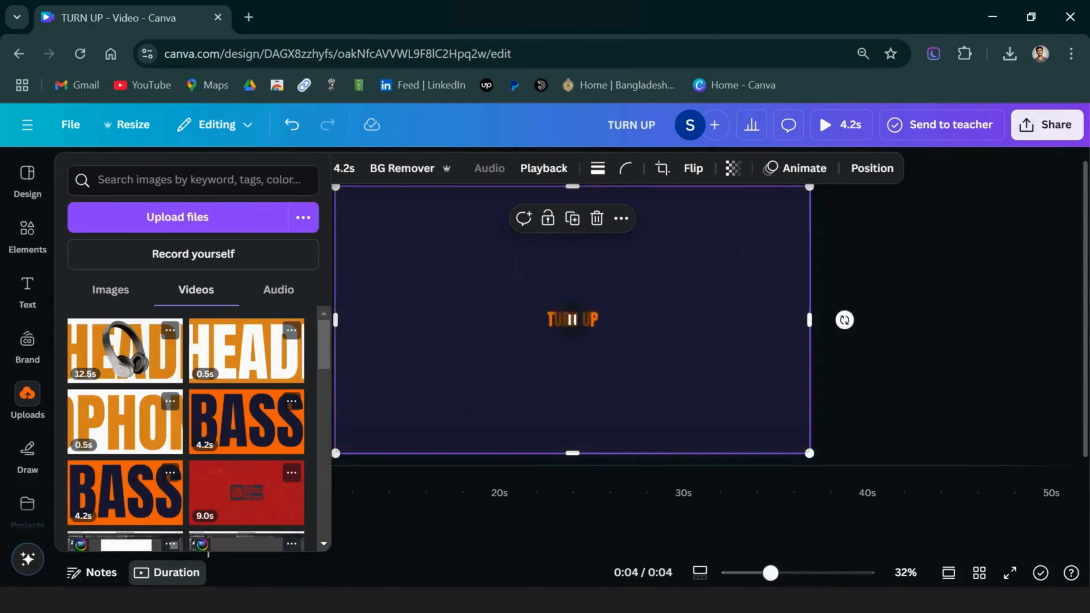
Add a second page and fill it with the uploaded 12.5 s headphones video
click(255, 526)
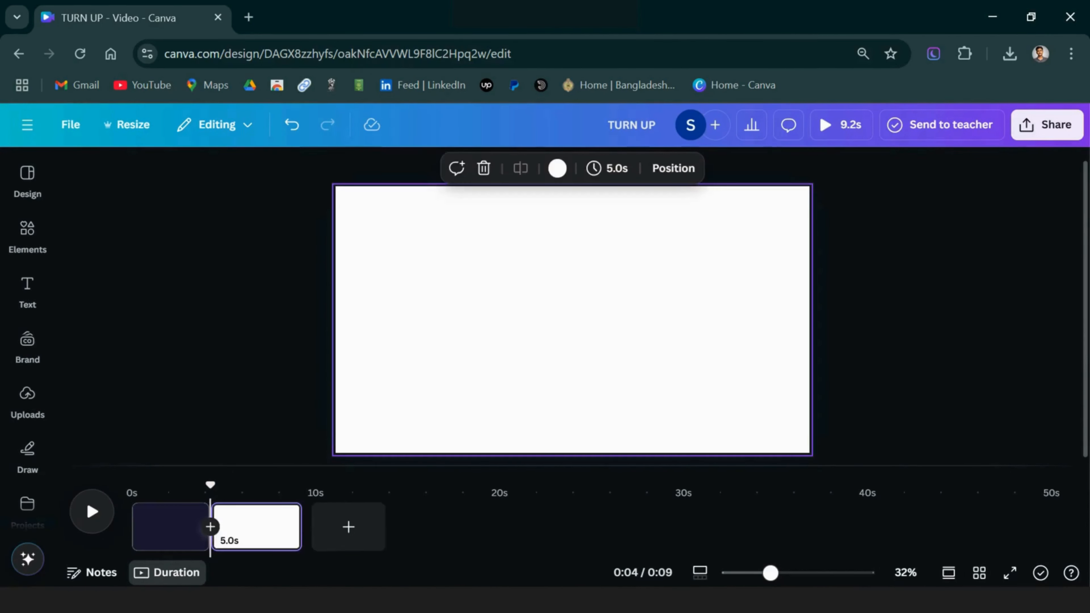
mouse_move(26, 399)
drag(124, 350, 534, 325)
mouse_move(27, 399)
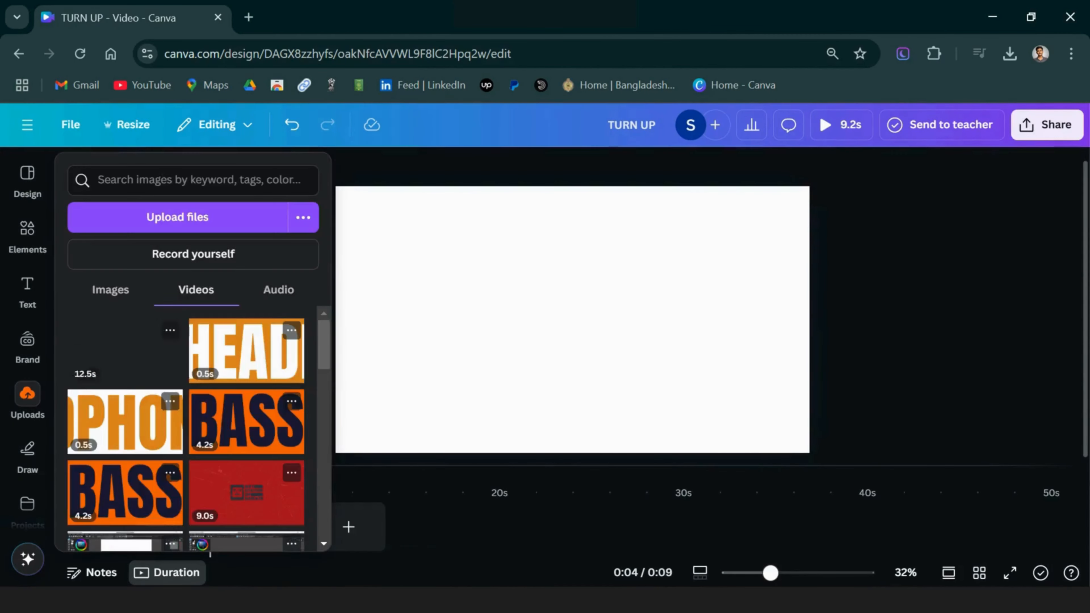
drag(125, 350, 572, 319)
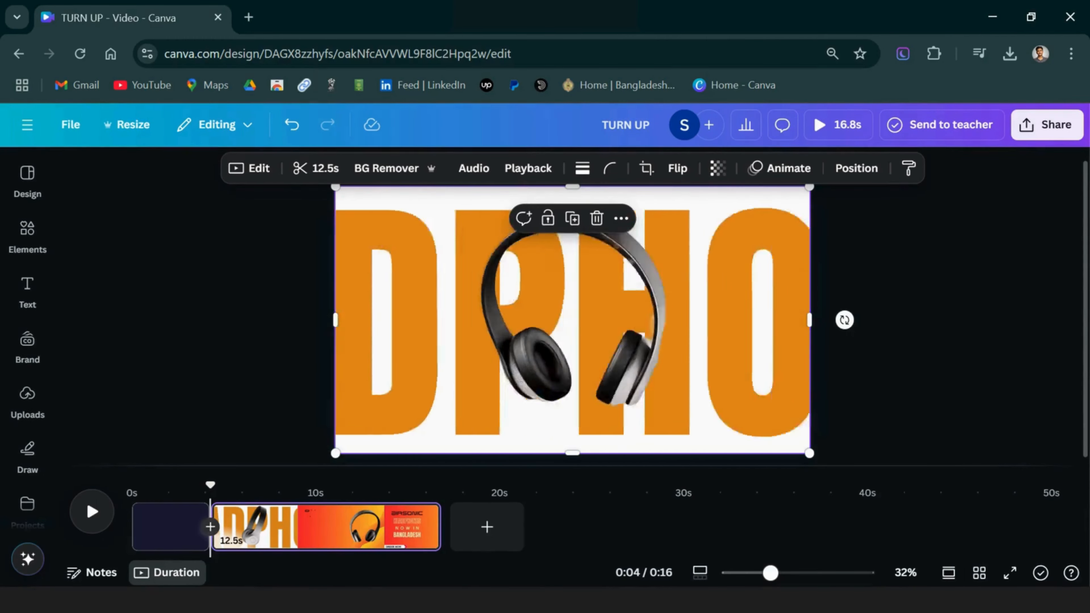
Add a Line Wipe transition between the two video pages and play the combined video from the start
click(210, 527)
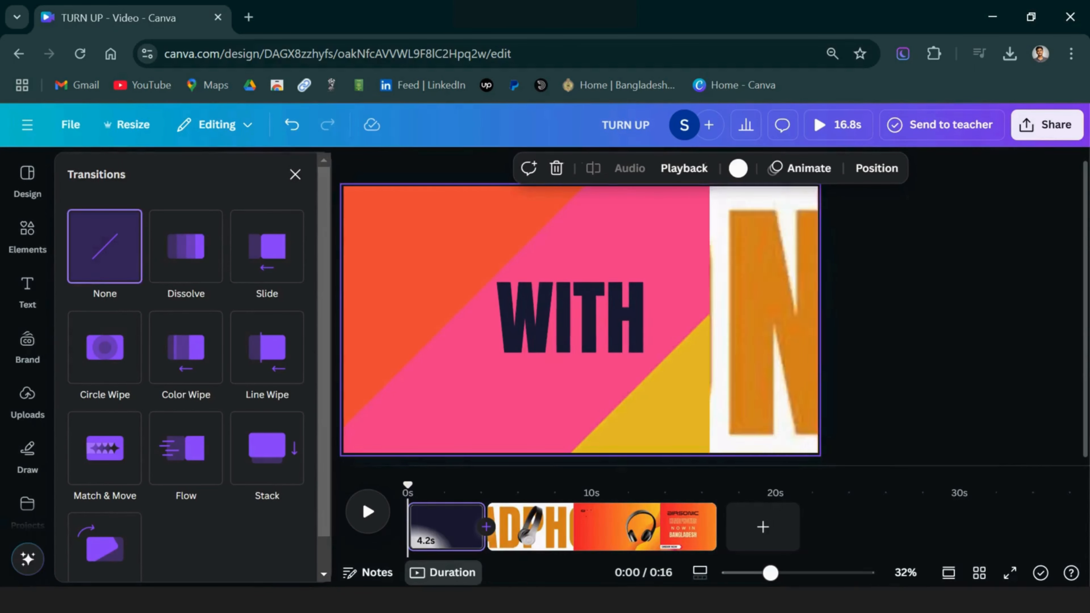
click(266, 347)
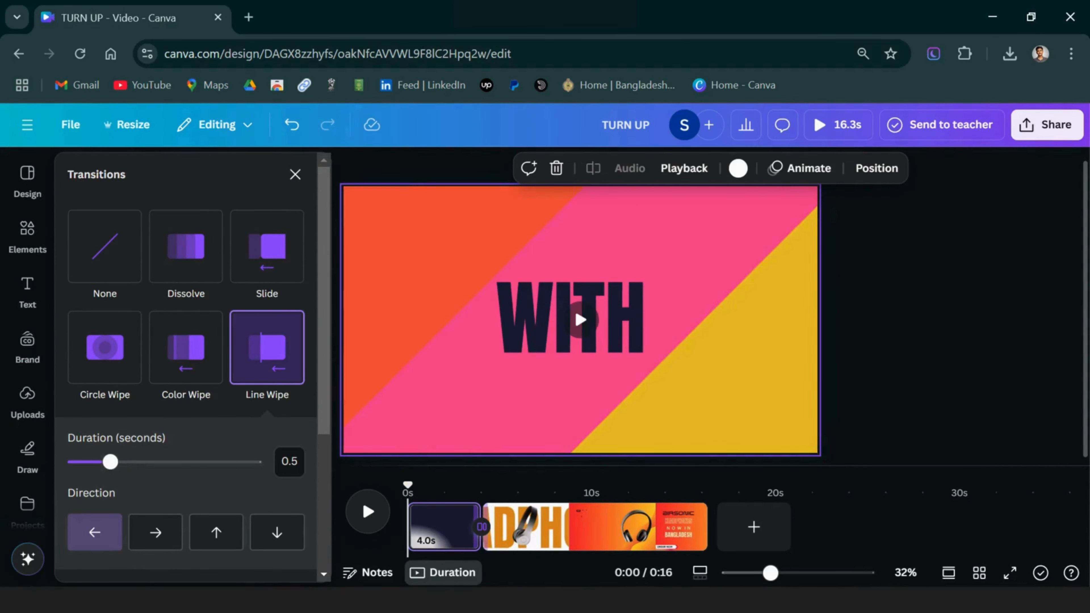
click(295, 174)
click(92, 511)
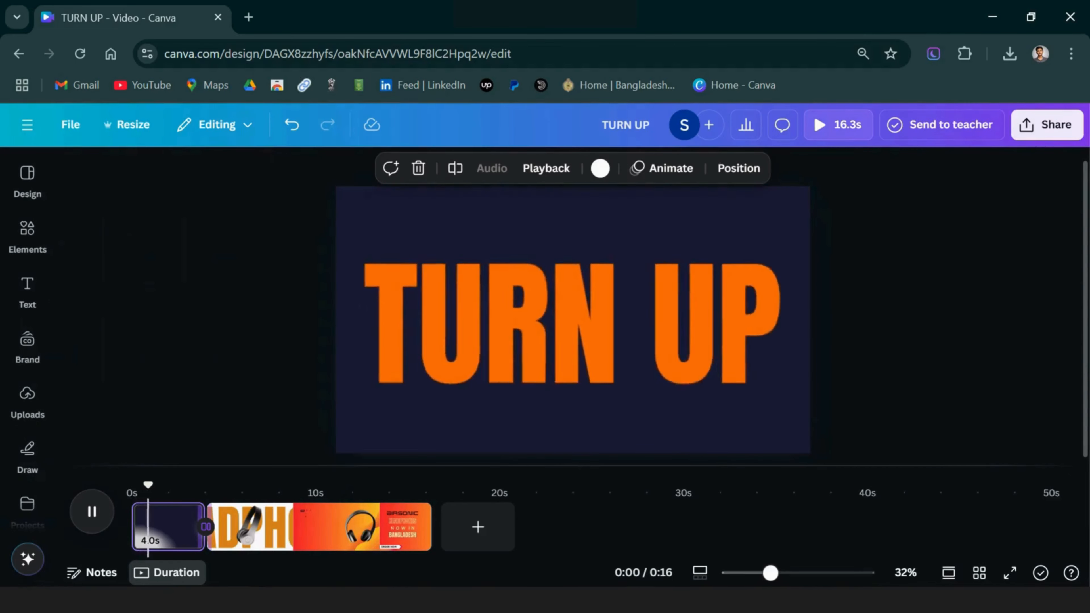
Resume playback of the combined video and watch it through to the end
mouse_move(27, 344)
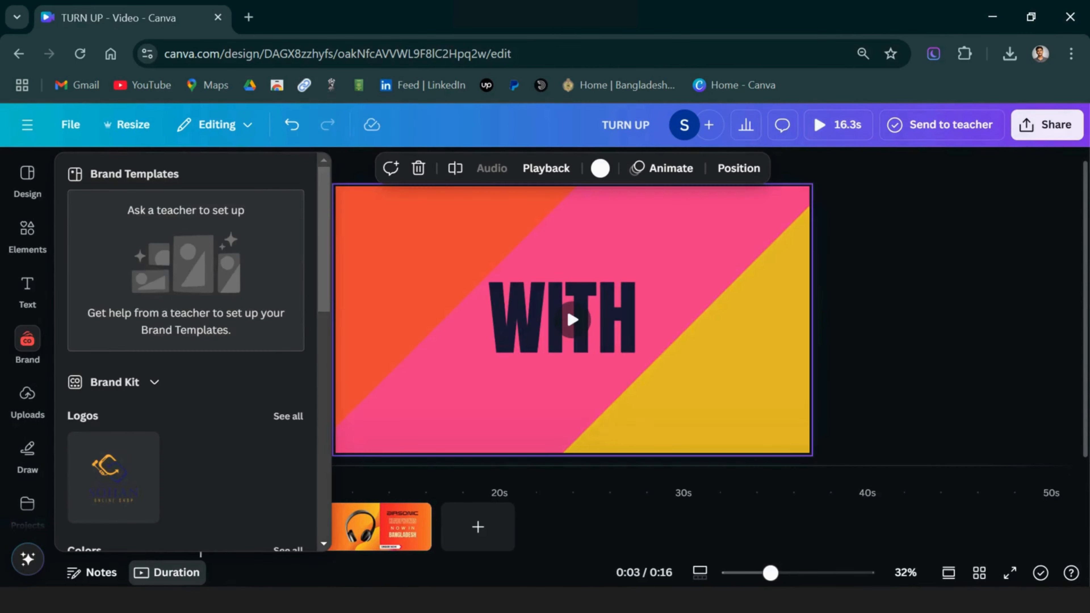
click(92, 511)
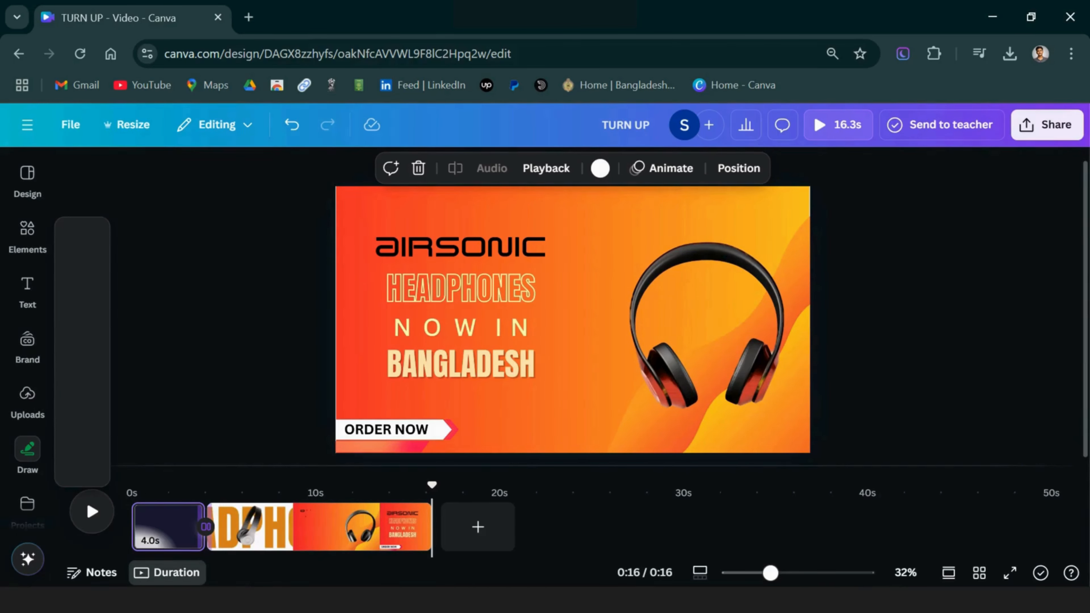
Replace the old lower third element search with a search for Music and browse the results
click(27, 236)
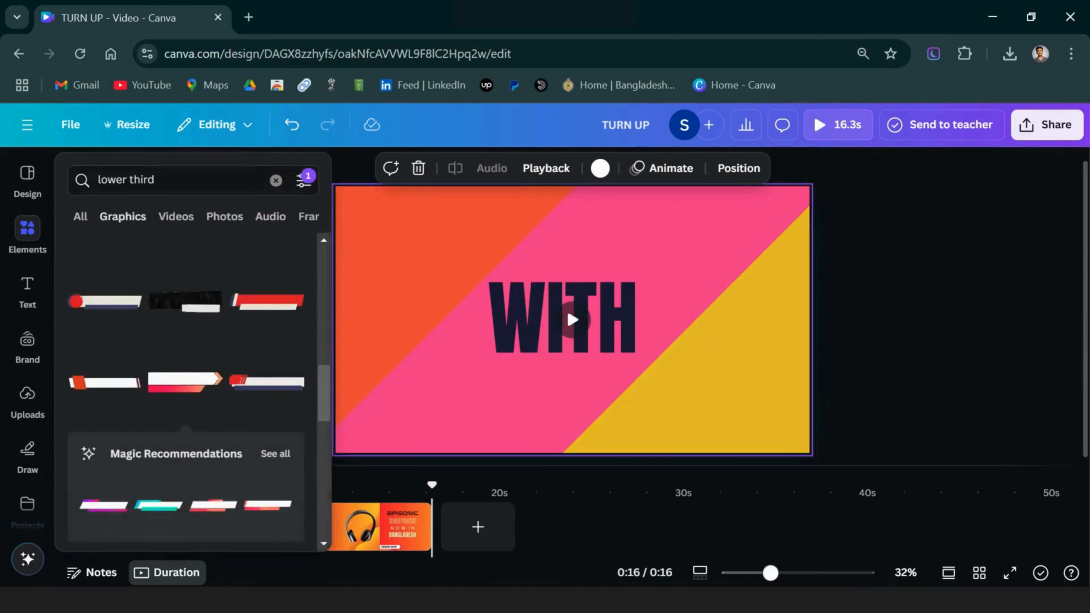
click(275, 174)
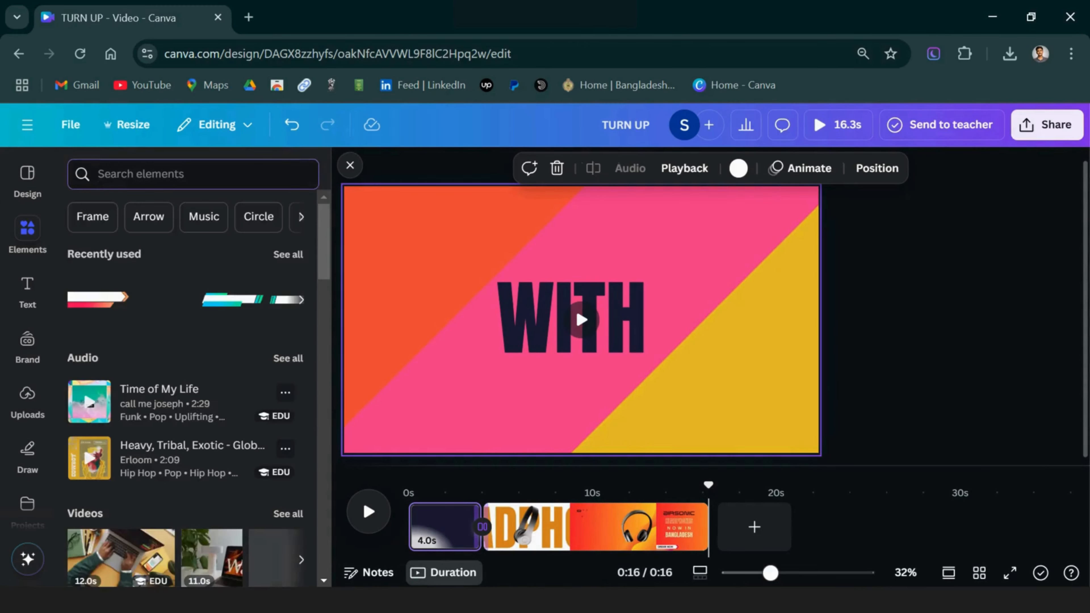
text(music)
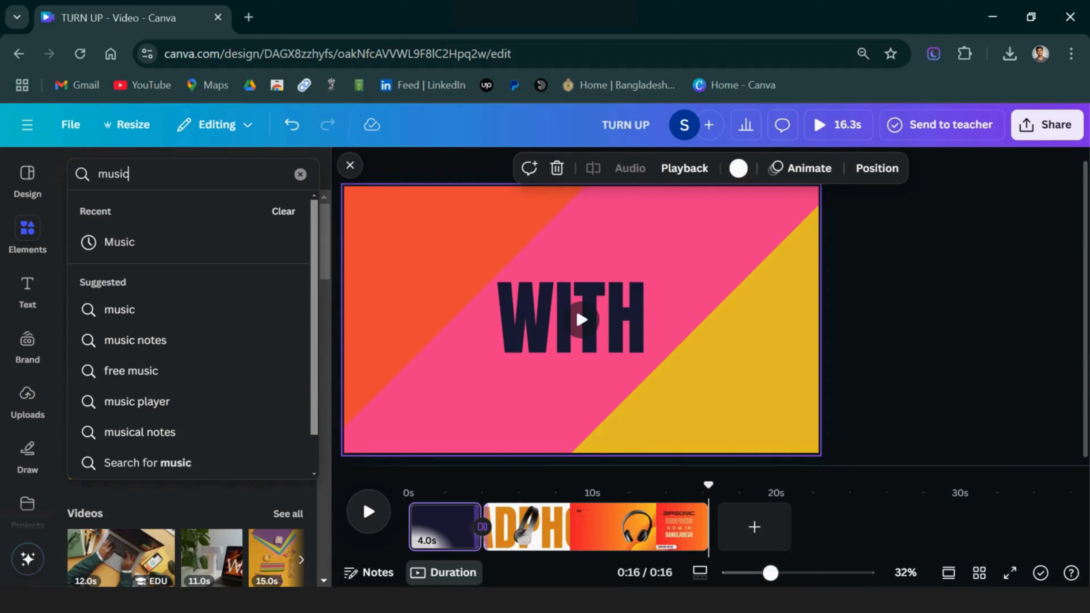
click(119, 242)
scroll(189, 386, down, 4)
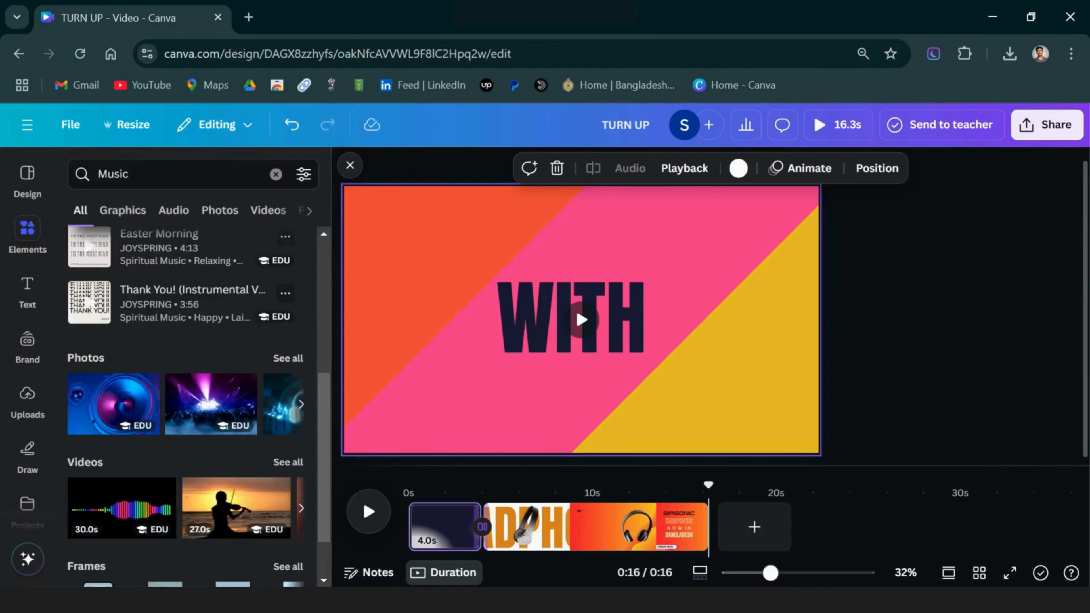
scroll(189, 386, up, 5)
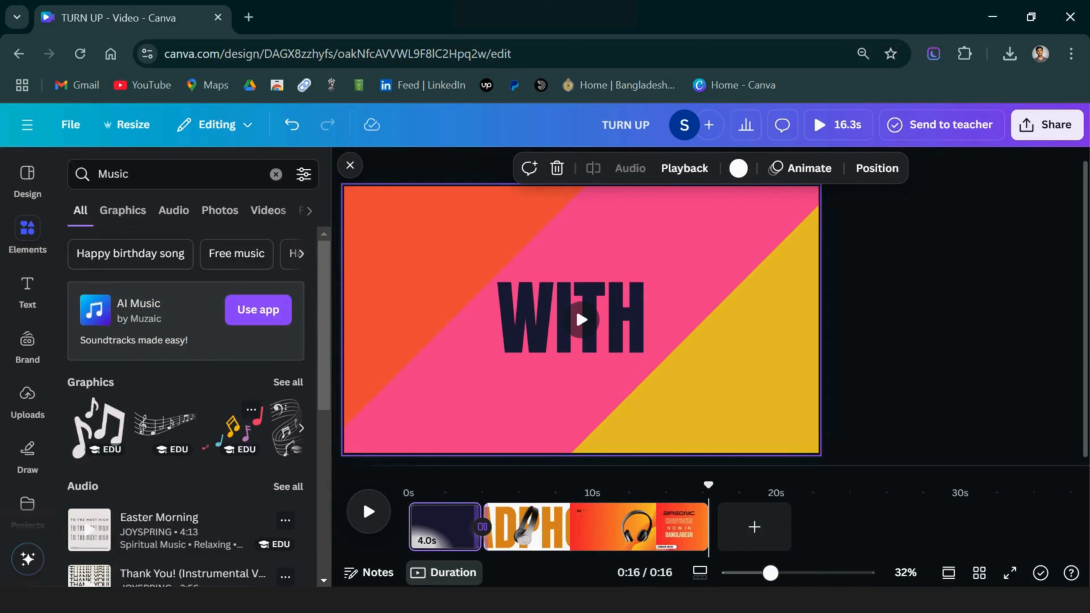
scroll(188, 386, down, 4)
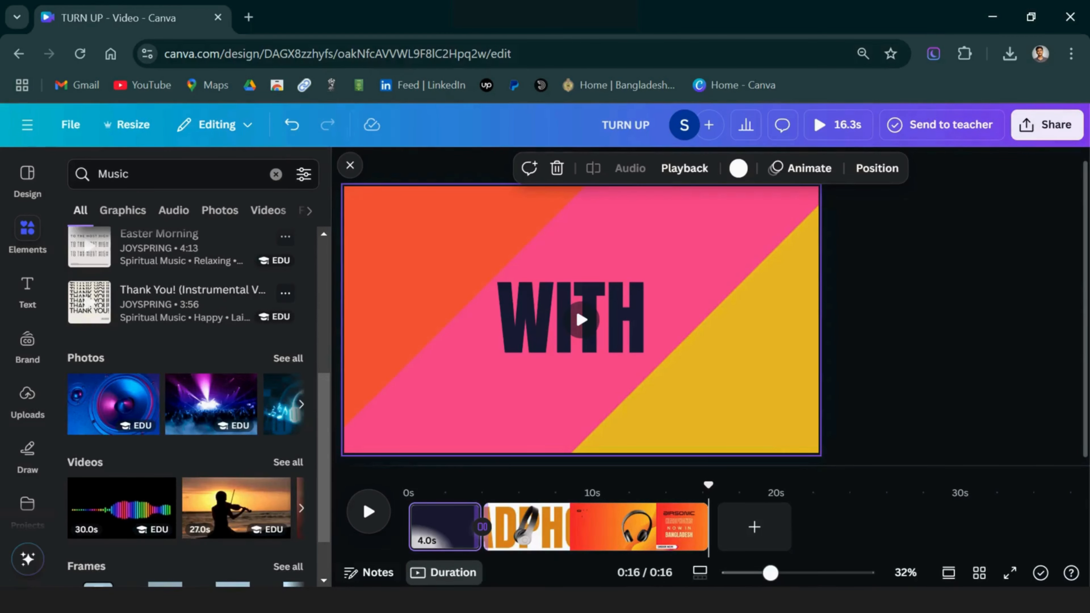
click(350, 166)
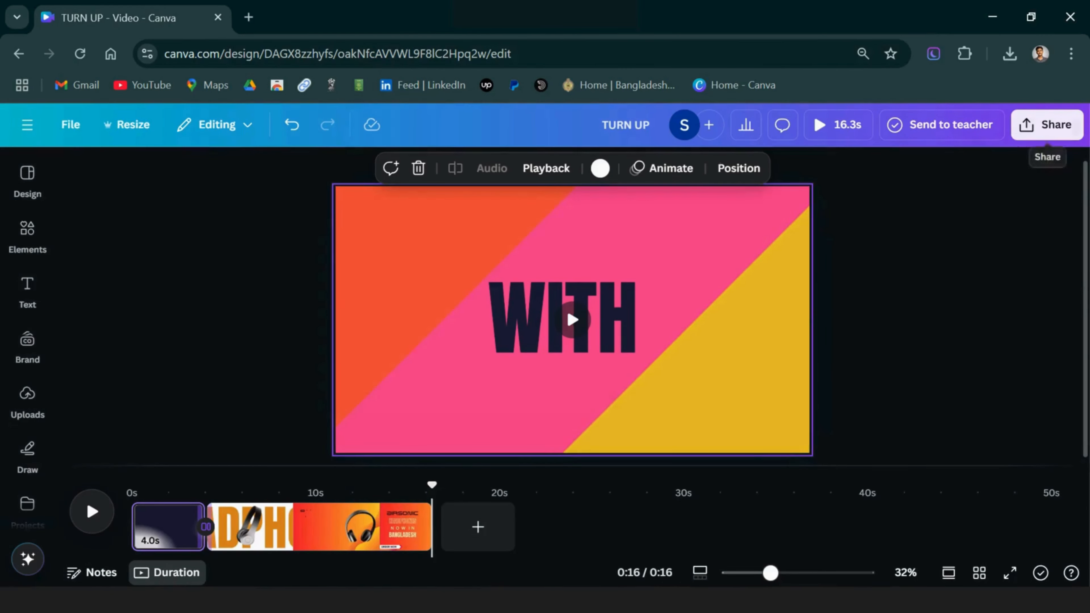
Download both pages of the TURN UP design as an MP4 video in 4K (UHD) quality
click(1047, 125)
click(812, 434)
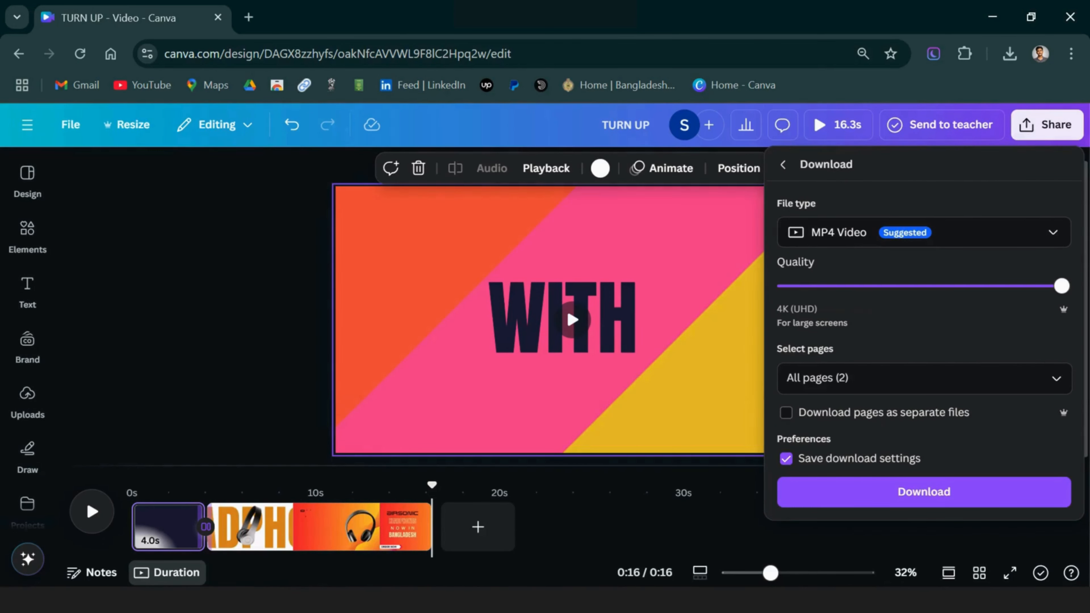
click(923, 491)
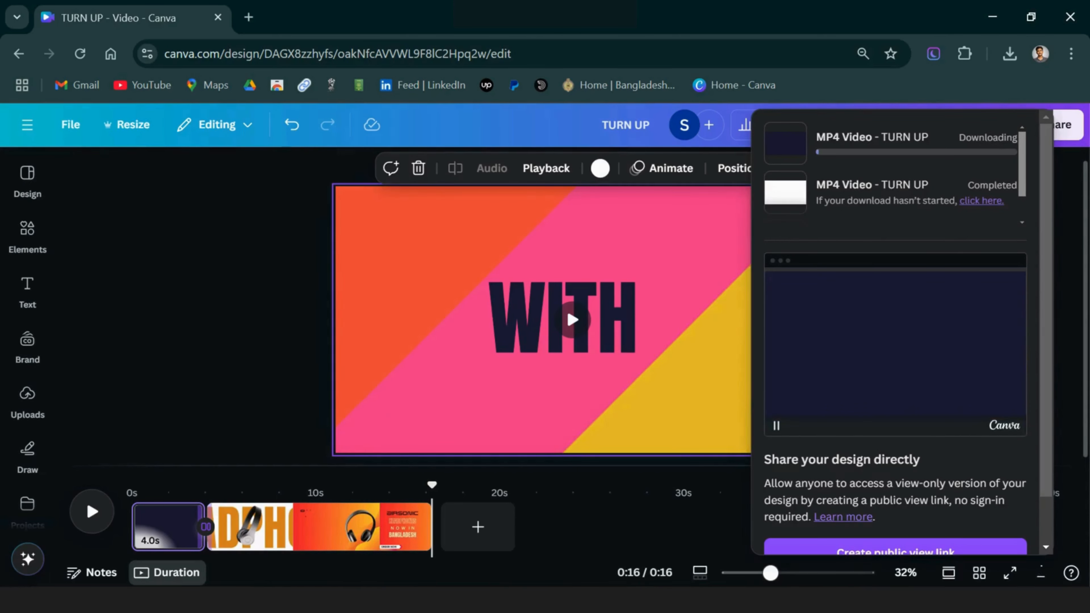